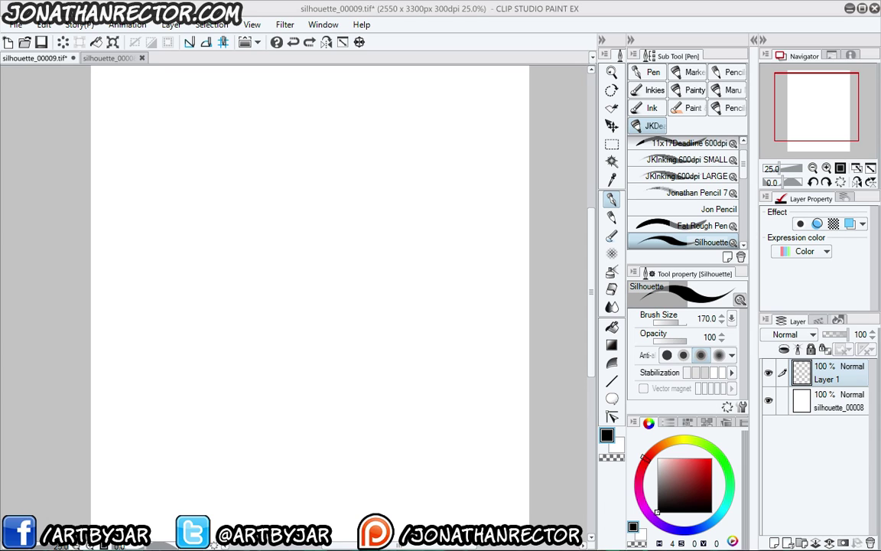
# Switch to the silhouette_00008.tif document and add a new layer above the dancer figure
pyautogui.click(107, 59)
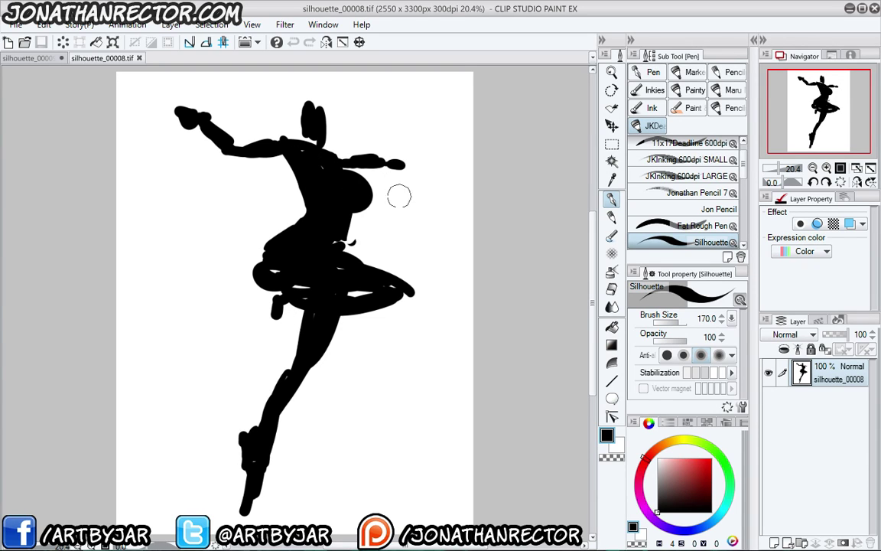
pyautogui.hotkey('ctrl', 'shift', 'n')
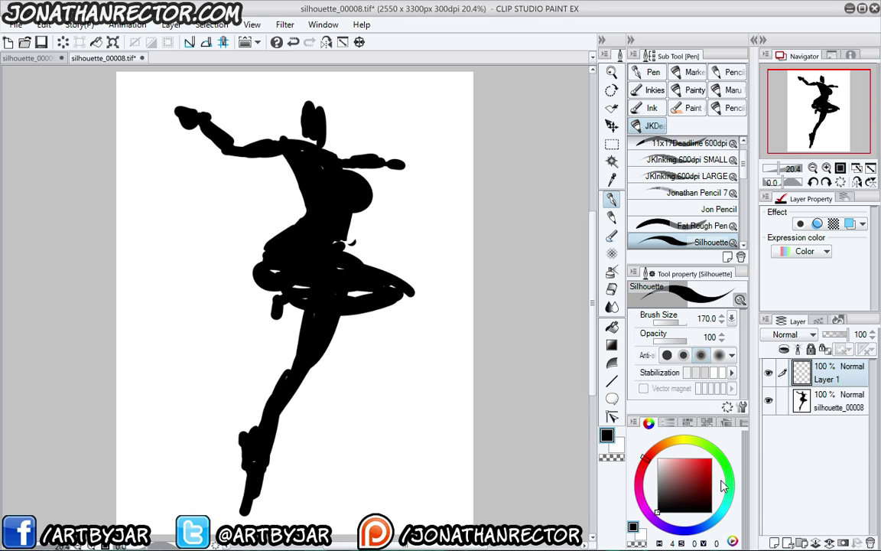
pyautogui.moveTo(383, 201)
pyautogui.mouseDown()
pyautogui.moveTo(404, 209)
pyautogui.moveTo(401, 216)
pyautogui.moveTo(413, 208)
pyautogui.moveTo(414, 221)
pyautogui.moveTo(391, 219)
pyautogui.moveTo(371, 239)
pyautogui.moveTo(395, 222)
pyautogui.moveTo(377, 237)
pyautogui.mouseUp()
pyautogui.hotkey('ctrl', 'z')
pyautogui.moveTo(237, 154)
pyautogui.mouseDown()
pyautogui.moveTo(205, 132)
pyautogui.moveTo(224, 148)
pyautogui.moveTo(207, 136)
pyautogui.moveTo(212, 144)
pyautogui.mouseUp()
pyautogui.moveTo(302, 128); pyautogui.dragTo(304, 116)
# Sketch a small upright page frame in the empty area beside the dancer's lower leg
pyautogui.moveTo(398, 356); pyautogui.dragTo(389, 273)
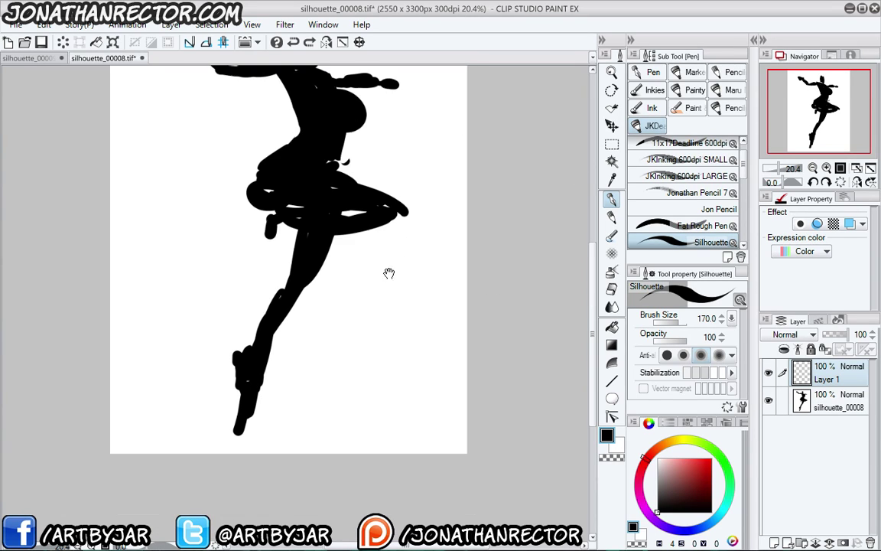
pyautogui.scroll(1, 337, 211)
pyautogui.scroll(1, 336, 211)
pyautogui.moveTo(433, 375); pyautogui.dragTo(409, 304)
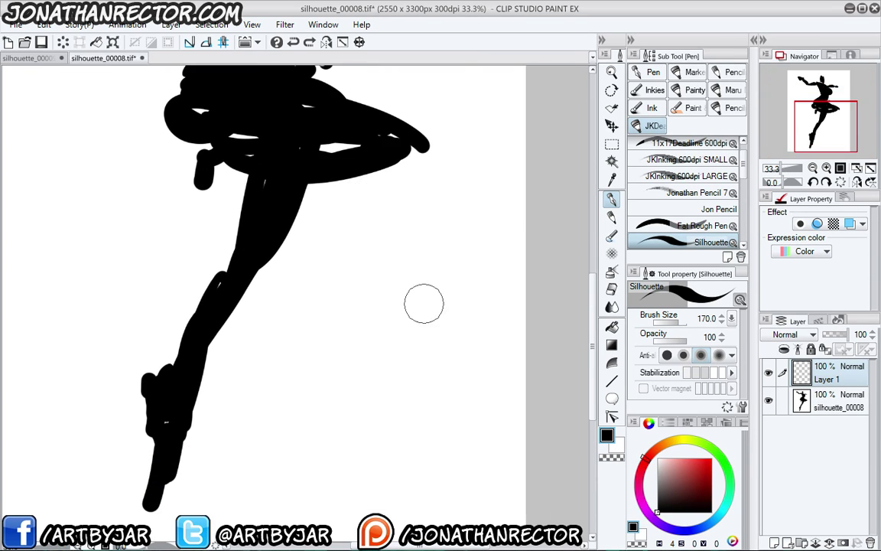
pyautogui.moveTo(469, 377); pyautogui.dragTo(473, 488)
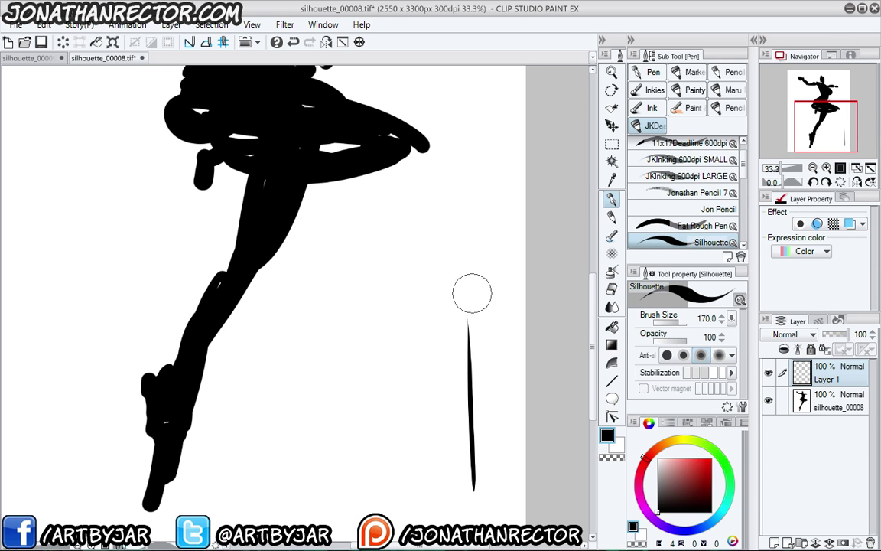
pyautogui.moveTo(469, 292); pyautogui.dragTo(331, 294)
pyautogui.moveTo(469, 493); pyautogui.dragTo(359, 493)
pyautogui.moveTo(330, 302)
pyautogui.mouseDown()
pyautogui.moveTo(460, 291)
pyautogui.moveTo(463, 471)
pyautogui.mouseUp()
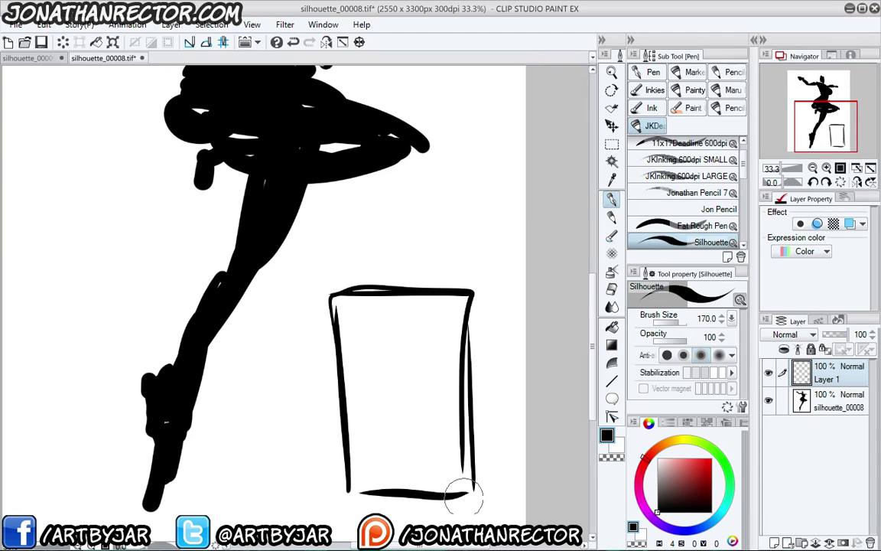
# Divide the page frame into panels with two horizontal lines and one vertical line in its lower part
pyautogui.moveTo(271, 357); pyautogui.dragTo(272, 309)
pyautogui.moveTo(270, 356); pyautogui.dragTo(273, 372)
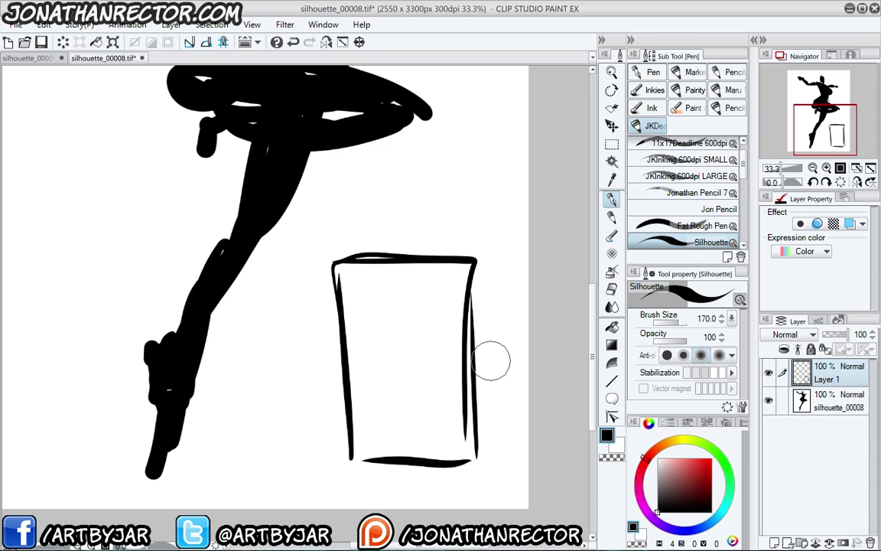
pyautogui.moveTo(459, 317); pyautogui.dragTo(348, 322)
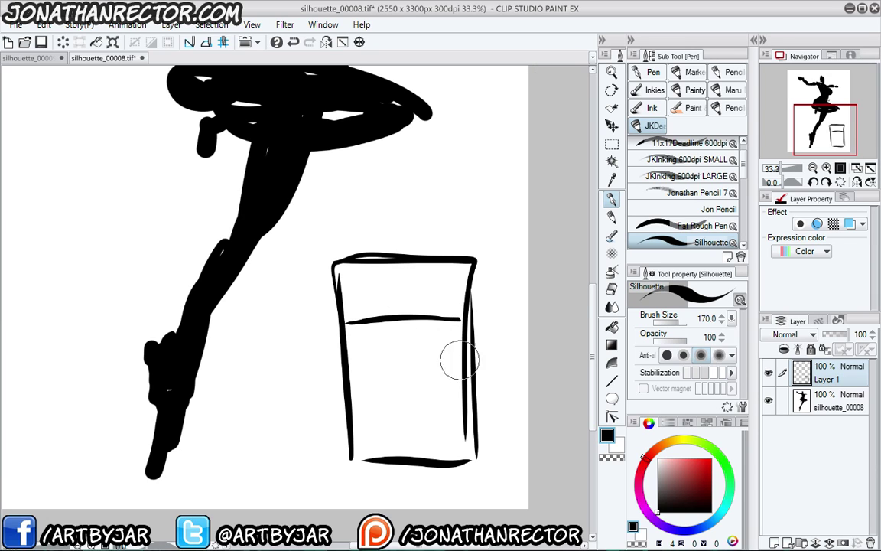
pyautogui.moveTo(457, 361); pyautogui.dragTo(339, 362)
pyautogui.moveTo(424, 368); pyautogui.dragTo(427, 453)
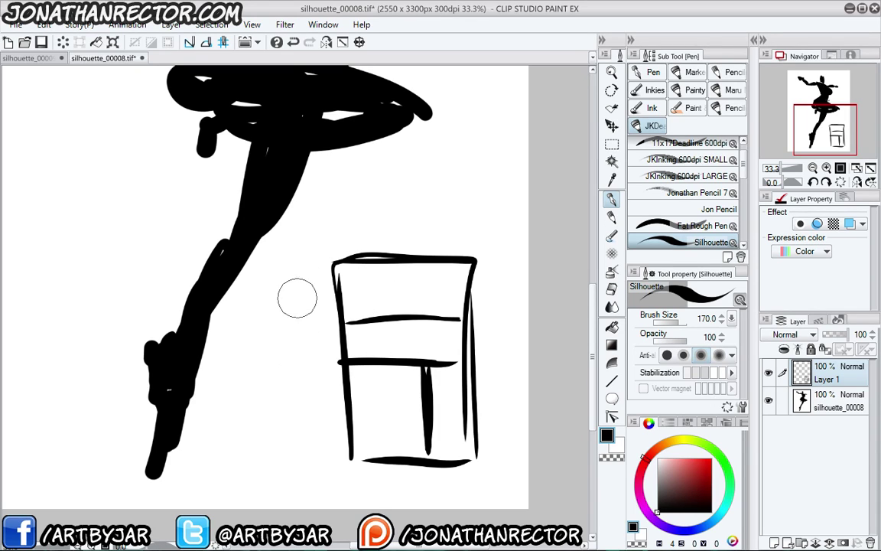
# Sketch tiny figures beside the page frame and in its upper panel, and undo the ones inside the panel
pyautogui.moveTo(299, 301)
pyautogui.mouseDown()
pyautogui.moveTo(292, 314)
pyautogui.moveTo(295, 300)
pyautogui.mouseUp()
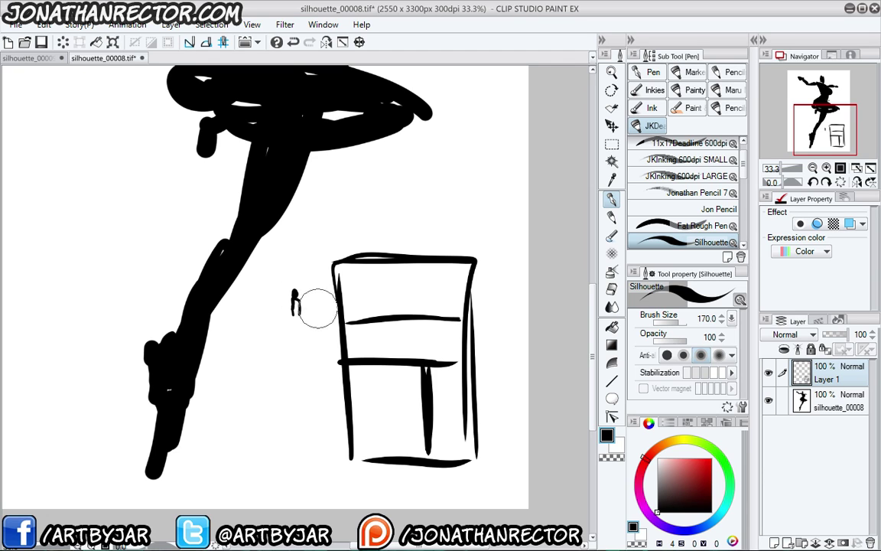
pyautogui.moveTo(364, 296)
pyautogui.mouseDown()
pyautogui.moveTo(401, 311)
pyautogui.moveTo(402, 298)
pyautogui.moveTo(447, 288)
pyautogui.mouseUp()
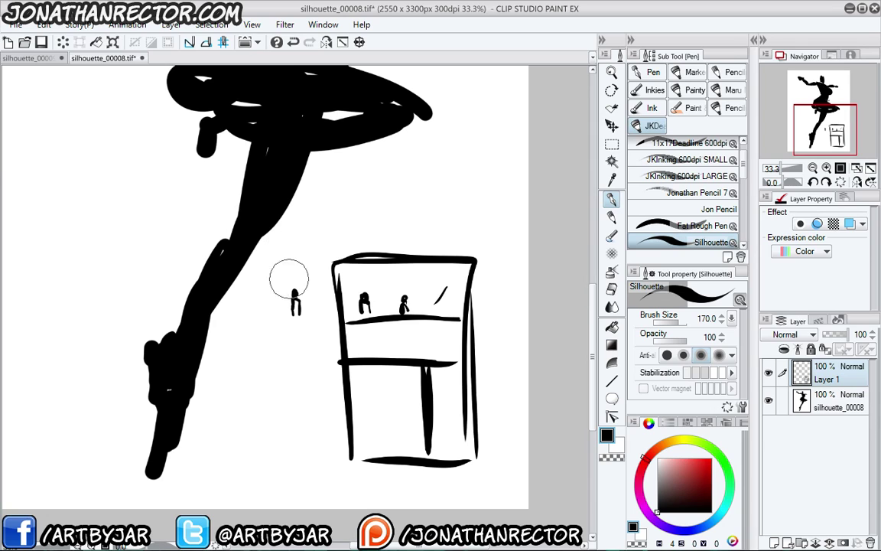
pyautogui.hotkey('ctrl', 'z')
pyautogui.hotkey('ctrl', 'z')
pyautogui.hotkey('ctrl', 'z')
pyautogui.hotkey('ctrl', 'z')
pyautogui.hotkey('ctrl', 'z')
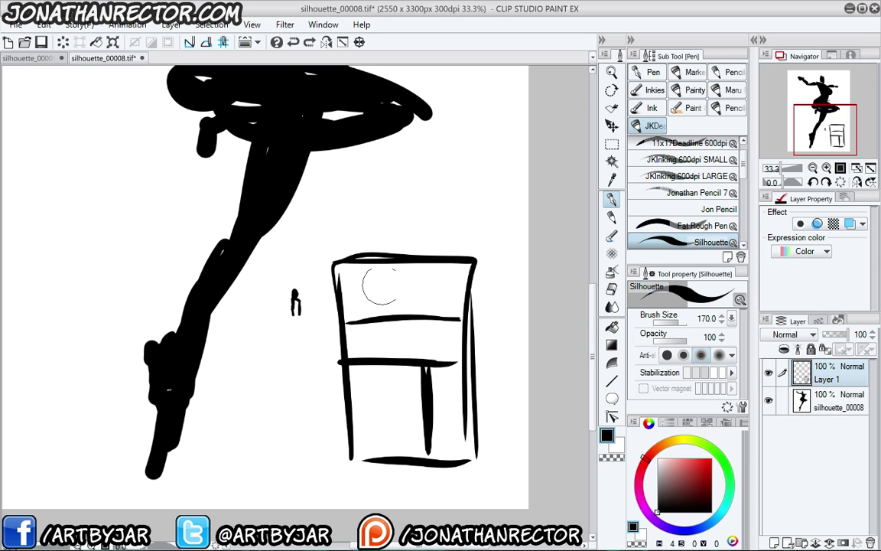
# Block in bold black silhouettes in the upper panel and in both lower panels of the page frame
pyautogui.moveTo(352, 273)
pyautogui.mouseDown()
pyautogui.moveTo(397, 282)
pyautogui.moveTo(435, 305)
pyautogui.moveTo(420, 295)
pyautogui.moveTo(375, 358)
pyautogui.moveTo(408, 336)
pyautogui.moveTo(440, 351)
pyautogui.mouseUp()
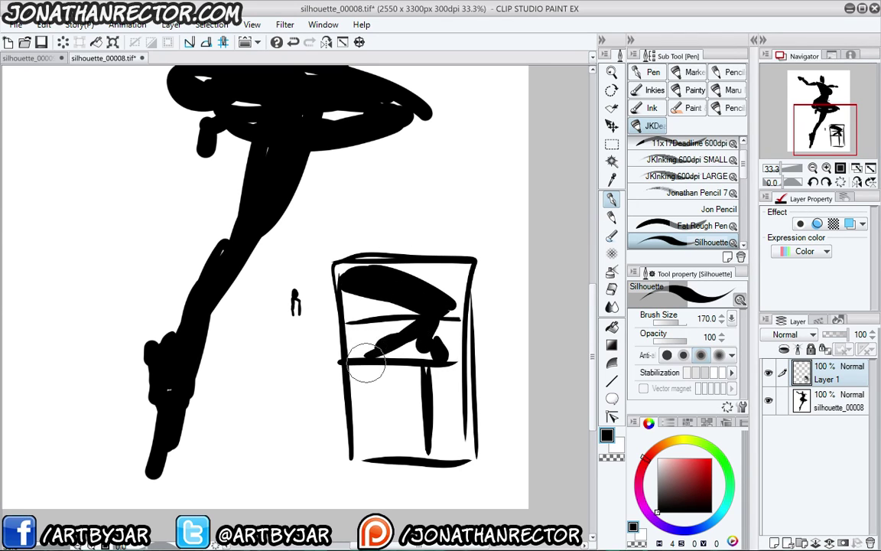
pyautogui.moveTo(366, 365)
pyautogui.mouseDown()
pyautogui.moveTo(387, 397)
pyautogui.moveTo(384, 378)
pyautogui.moveTo(386, 443)
pyautogui.mouseUp()
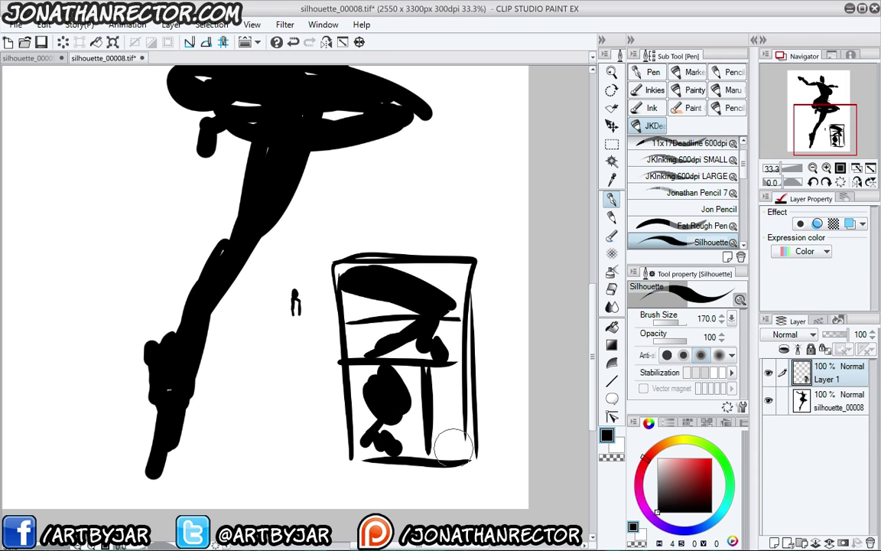
pyautogui.moveTo(453, 446); pyautogui.dragTo(452, 387)
pyautogui.moveTo(442, 397); pyautogui.dragTo(442, 447)
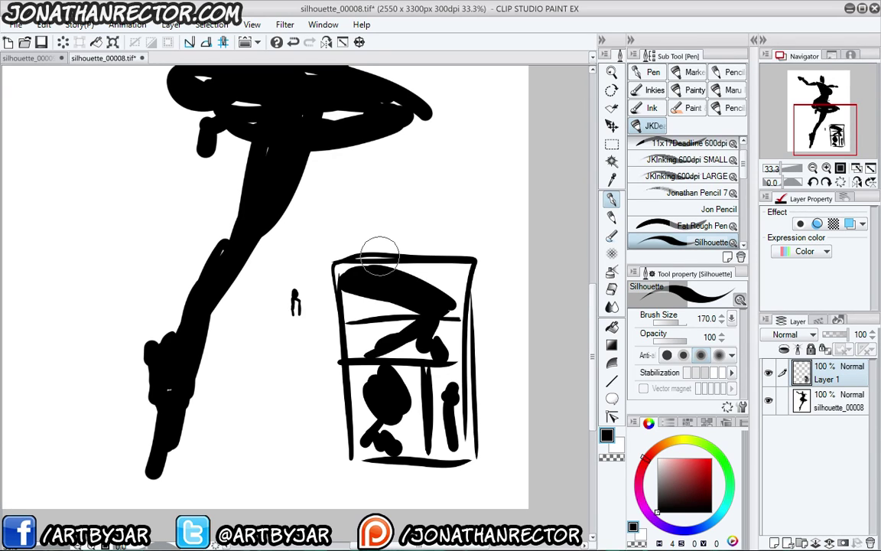
# Lasso the whole page thumbnail with the small figure beside it, delete it and clear the selection
pyautogui.click(611, 145)
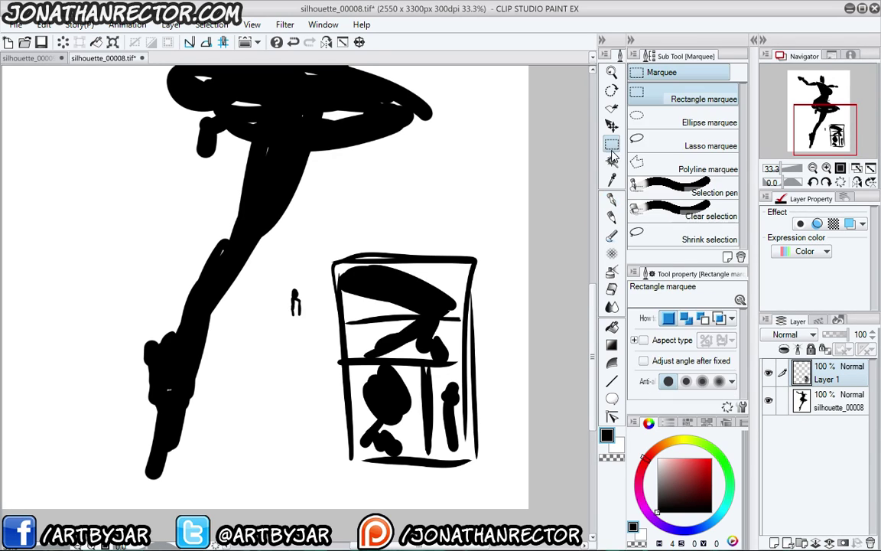
pyautogui.click(644, 136)
pyautogui.moveTo(439, 206)
pyautogui.mouseDown()
pyautogui.moveTo(507, 383)
pyautogui.moveTo(275, 304)
pyautogui.moveTo(351, 224)
pyautogui.mouseUp()
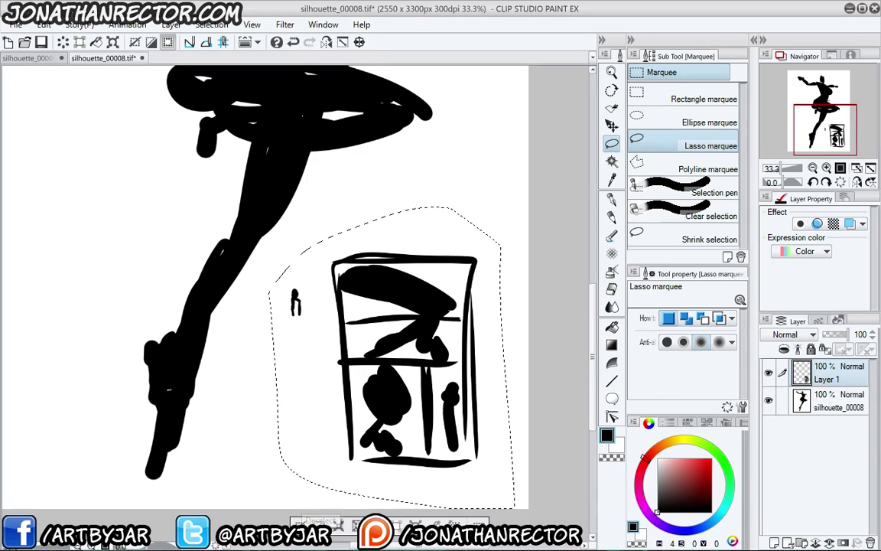
pyautogui.press('Delete')
pyautogui.hotkey('ctrl', 'd')
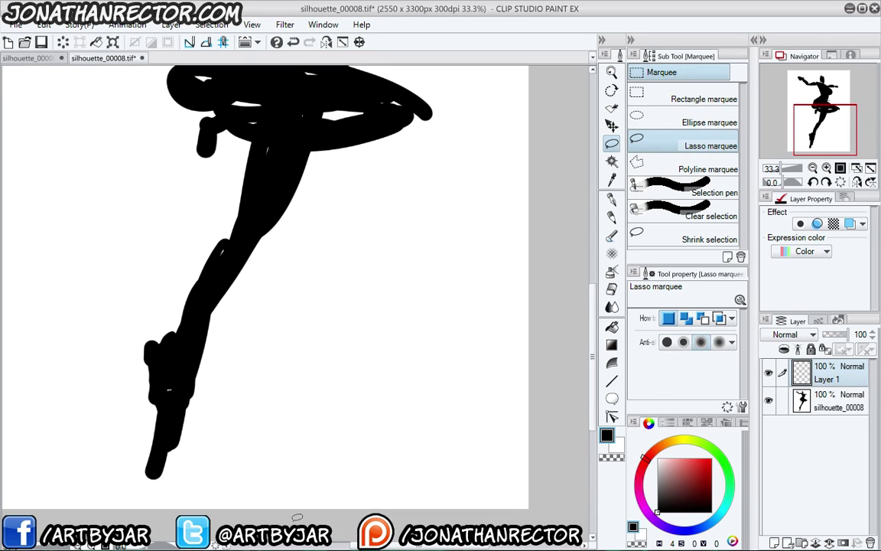
# Compare the dancer document with the blank one, ending on silhouette_00009.tif with the whole page in view
pyautogui.scroll(-3, 236, 399)
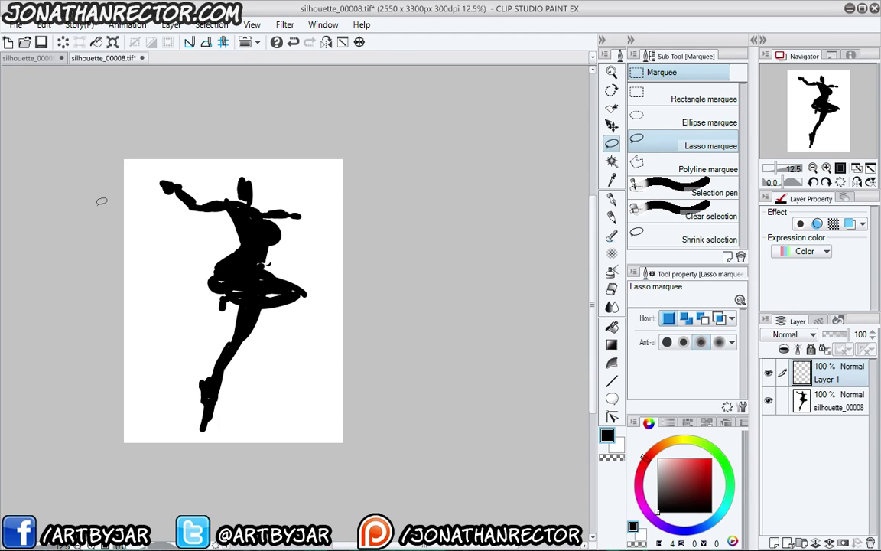
pyautogui.moveTo(185, 305); pyautogui.dragTo(321, 284)
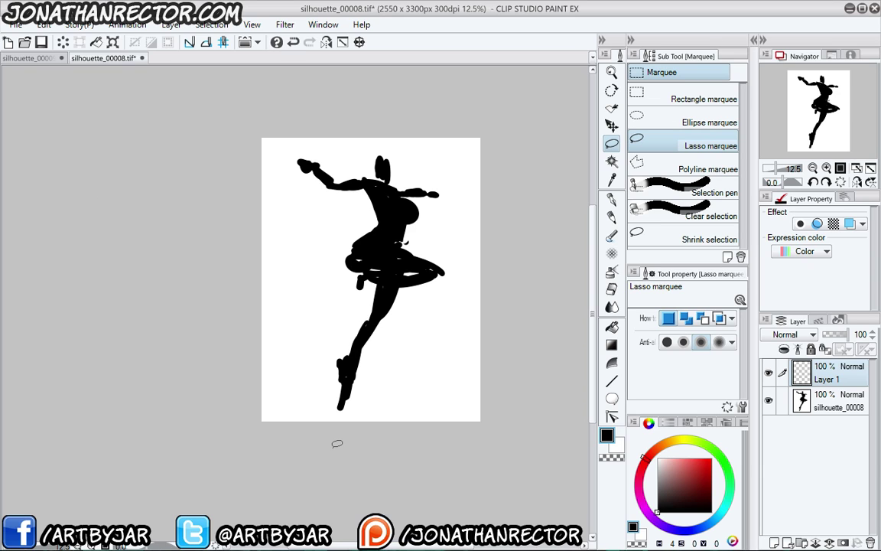
pyautogui.click(31, 58)
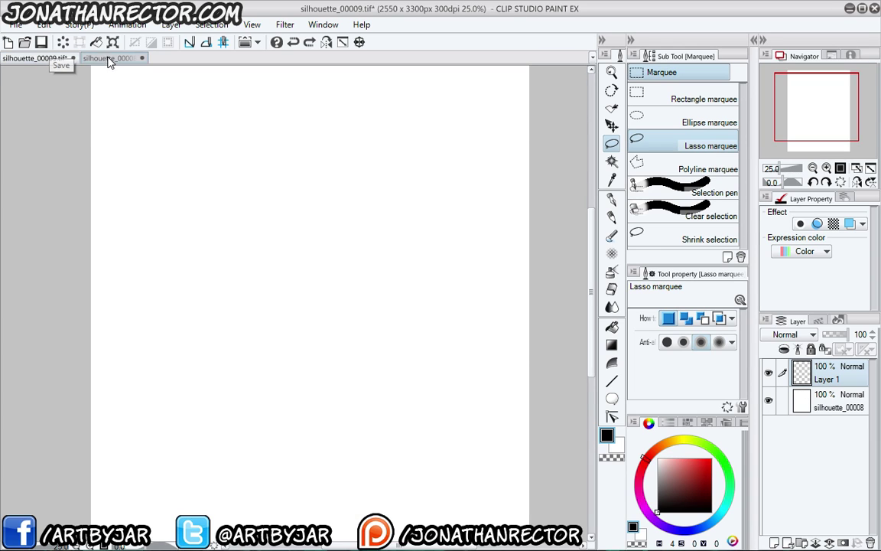
pyautogui.click(108, 58)
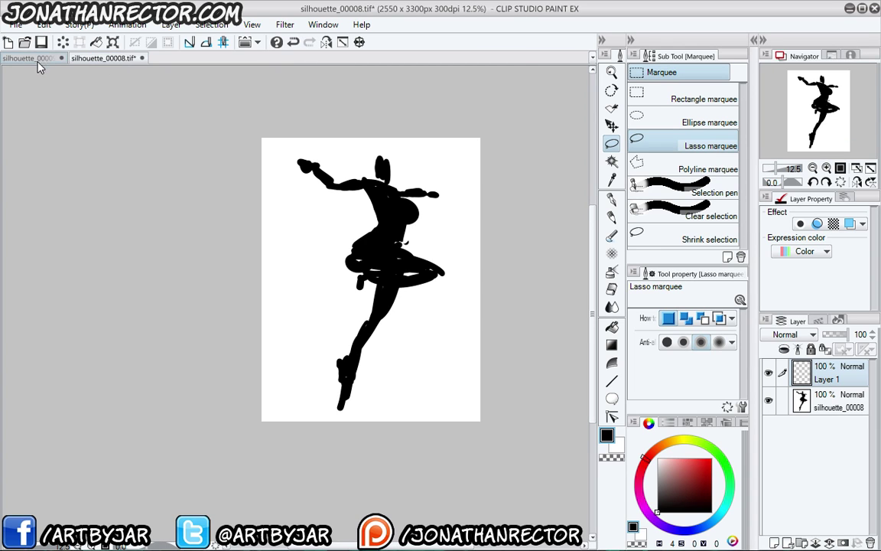
pyautogui.click(35, 59)
pyautogui.moveTo(295, 296); pyautogui.dragTo(310, 295)
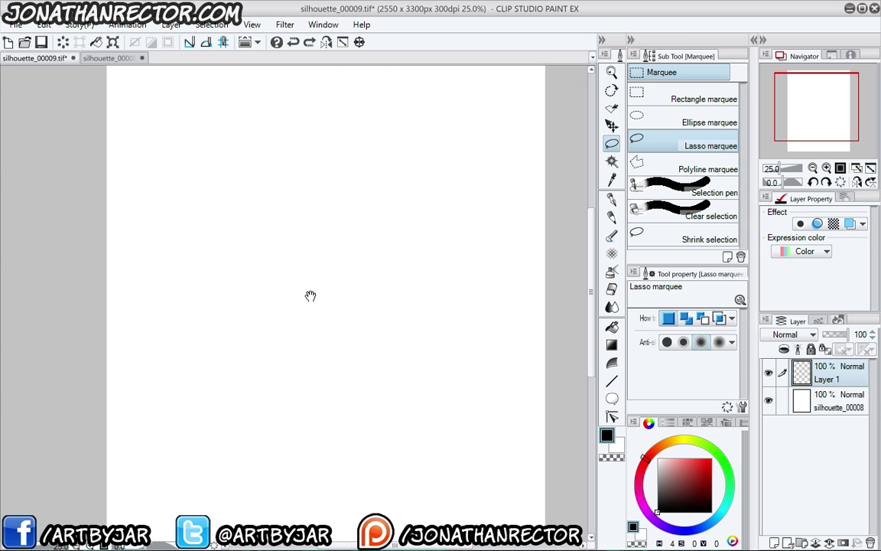
pyautogui.scroll(-3, 314, 291)
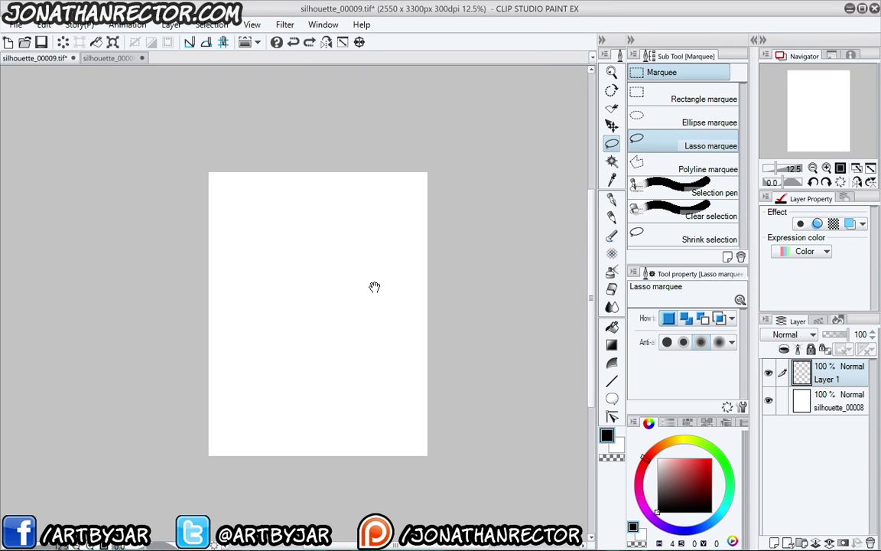
pyautogui.moveTo(373, 287); pyautogui.dragTo(405, 244)
# Sketch loose angular test lines of varying thickness across the blank page with the Silhouette pen
pyautogui.press('e')
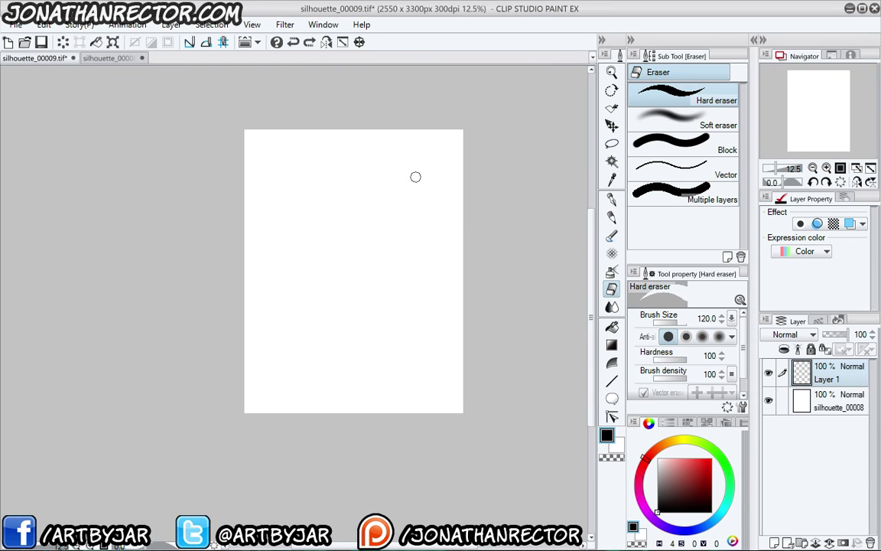
pyautogui.press('p')
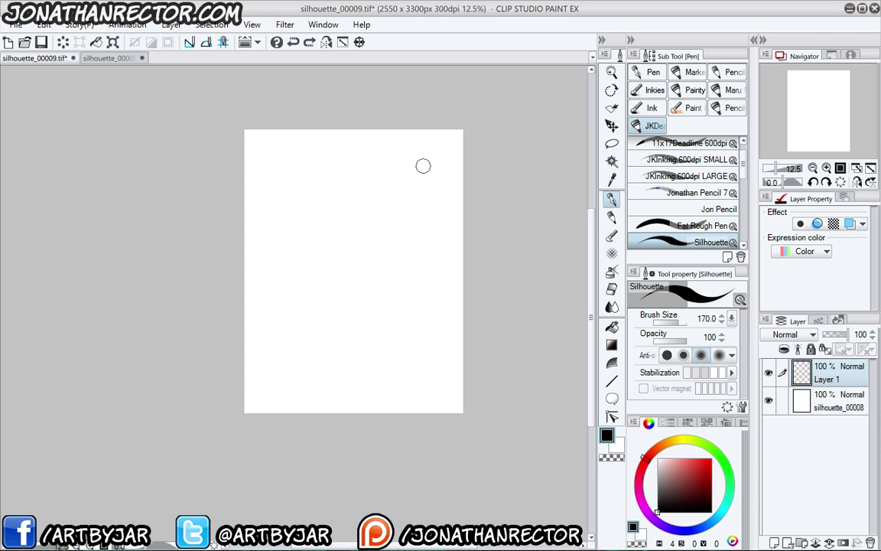
pyautogui.moveTo(425, 162); pyautogui.dragTo(428, 217)
pyautogui.moveTo(414, 195)
pyautogui.mouseDown()
pyautogui.moveTo(377, 200)
pyautogui.moveTo(412, 206)
pyautogui.moveTo(411, 236)
pyautogui.moveTo(380, 226)
pyautogui.mouseUp()
pyautogui.moveTo(369, 153)
pyautogui.mouseDown()
pyautogui.moveTo(366, 190)
pyautogui.moveTo(341, 183)
pyautogui.moveTo(325, 241)
pyautogui.mouseUp()
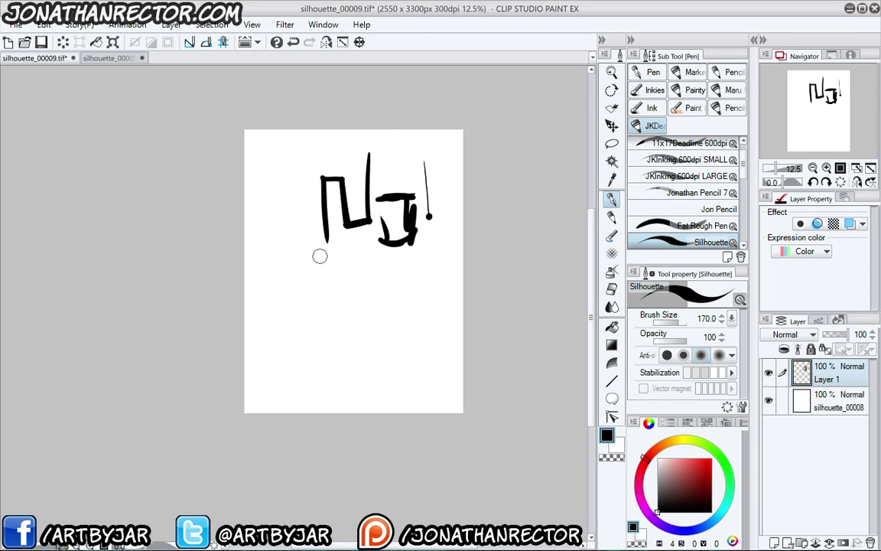
pyautogui.moveTo(306, 175)
pyautogui.mouseDown()
pyautogui.moveTo(306, 268)
pyautogui.moveTo(360, 277)
pyautogui.moveTo(305, 328)
pyautogui.mouseUp()
pyautogui.moveTo(284, 162)
pyautogui.mouseDown()
pyautogui.moveTo(283, 354)
pyautogui.moveTo(341, 369)
pyautogui.mouseUp()
pyautogui.scroll(2, 296, 236)
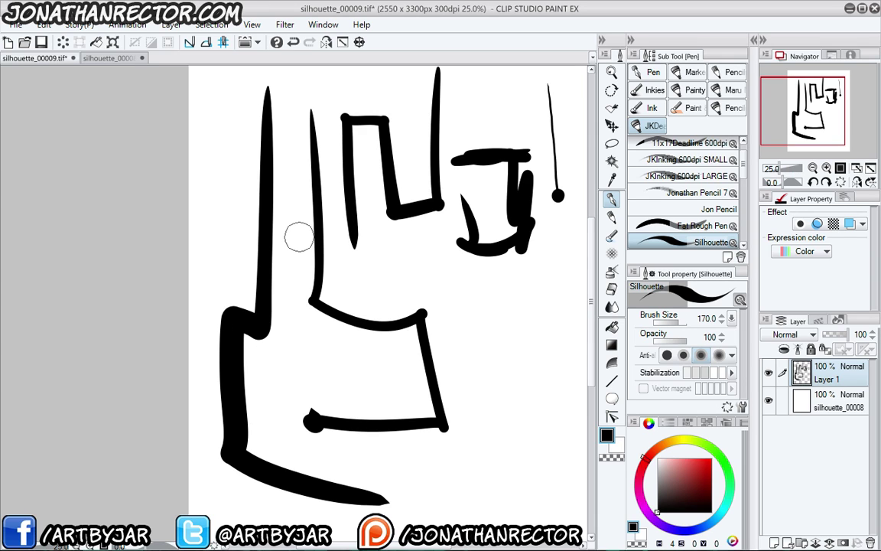
pyautogui.scroll(-2, 298, 237)
pyautogui.moveTo(309, 297); pyautogui.dragTo(280, 279)
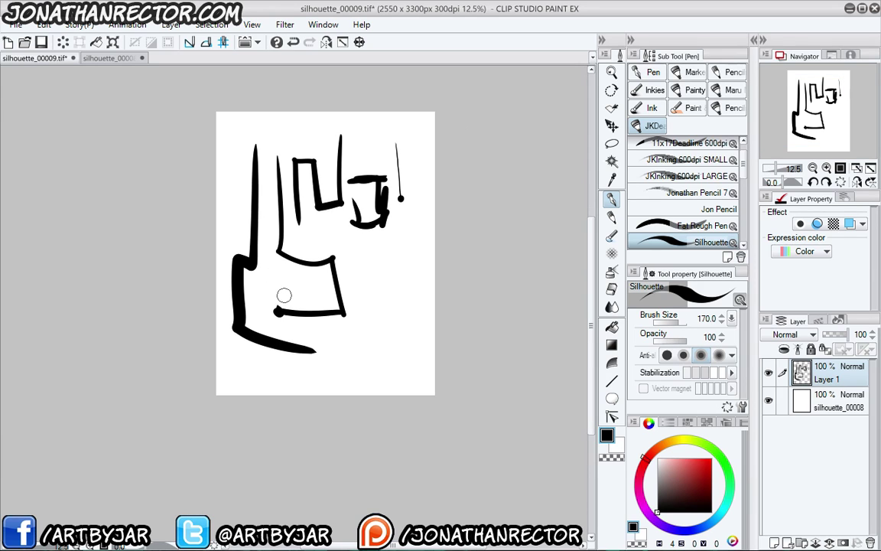
# Undo all the angular test lines to return the page to blank
pyautogui.hotkey('ctrl', 'z')
pyautogui.hotkey('ctrl', 'z')
pyautogui.hotkey('ctrl', 'z')
pyautogui.hotkey('ctrl', 'z')
pyautogui.hotkey('ctrl', 'z')
pyautogui.hotkey('ctrl', 'z')
pyautogui.hotkey('ctrl', 'z')
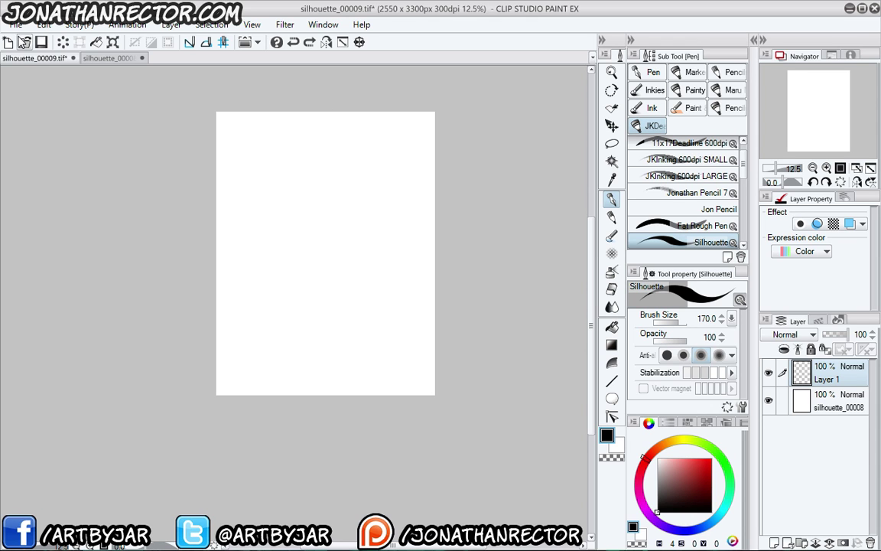
# Look over the saved drawings in the Silhouette folder and leave the file browser without opening any
pyautogui.click(25, 43)
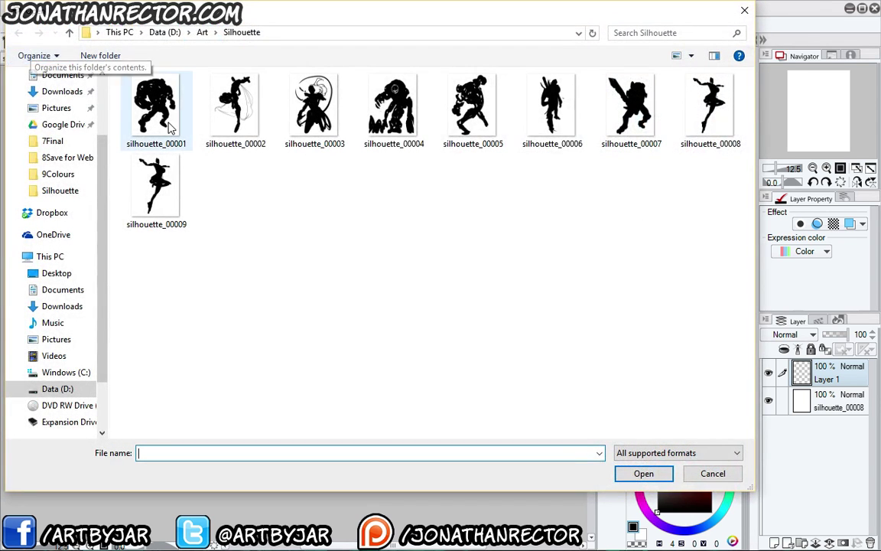
pyautogui.click(704, 471)
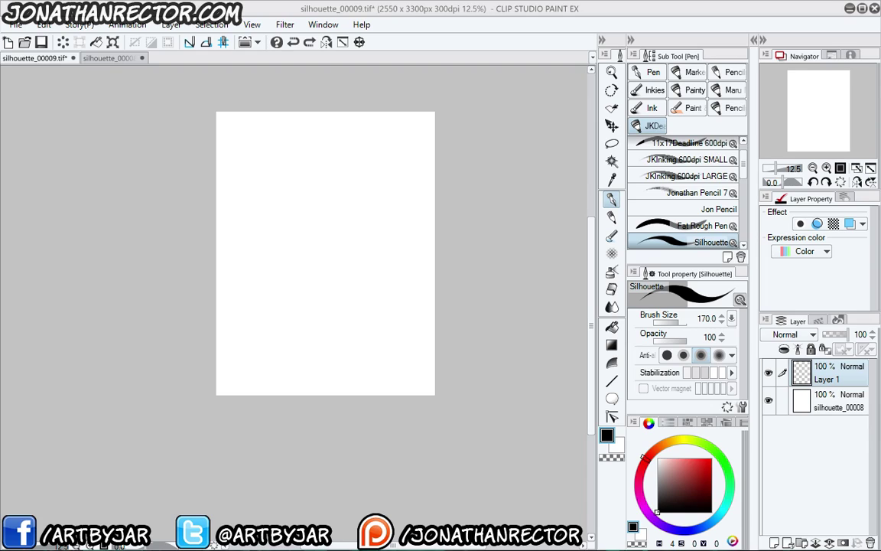
pyautogui.moveTo(416, 2); pyautogui.dragTo(415, 182)
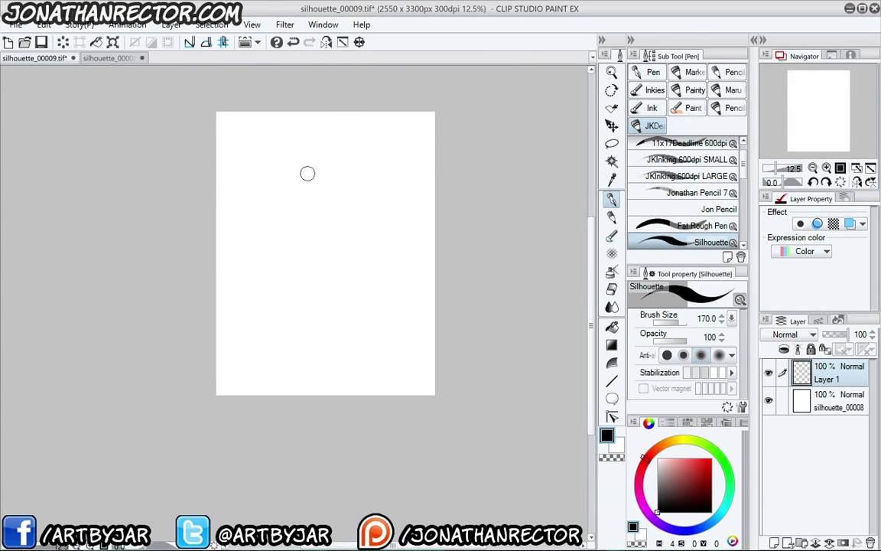
# Block in a hulking black figure's head, torso and limbs on Layer 1 with the Silhouette pen, enlarging the brush to 400
pyautogui.moveTo(319, 176)
pyautogui.mouseDown()
pyautogui.moveTo(315, 140)
pyautogui.moveTo(314, 174)
pyautogui.moveTo(383, 197)
pyautogui.moveTo(349, 211)
pyautogui.moveTo(349, 181)
pyautogui.moveTo(308, 178)
pyautogui.moveTo(281, 190)
pyautogui.moveTo(280, 201)
pyautogui.moveTo(351, 183)
pyautogui.moveTo(362, 192)
pyautogui.moveTo(286, 199)
pyautogui.moveTo(310, 157)
pyautogui.moveTo(332, 173)
pyautogui.moveTo(320, 196)
pyautogui.moveTo(343, 161)
pyautogui.moveTo(338, 174)
pyautogui.moveTo(371, 190)
pyautogui.moveTo(338, 234)
pyautogui.moveTo(326, 212)
pyautogui.moveTo(349, 218)
pyautogui.moveTo(319, 177)
pyautogui.moveTo(317, 160)
pyautogui.moveTo(279, 186)
pyautogui.moveTo(266, 228)
pyautogui.moveTo(288, 204)
pyautogui.moveTo(285, 242)
pyautogui.moveTo(299, 263)
pyautogui.moveTo(279, 251)
pyautogui.moveTo(281, 295)
pyautogui.moveTo(294, 306)
pyautogui.moveTo(383, 221)
pyautogui.moveTo(381, 235)
pyautogui.moveTo(367, 237)
pyautogui.moveTo(367, 254)
pyautogui.moveTo(377, 245)
pyautogui.moveTo(376, 278)
pyautogui.moveTo(364, 294)
pyautogui.moveTo(371, 242)
pyautogui.moveTo(365, 280)
pyautogui.moveTo(369, 256)
pyautogui.moveTo(370, 299)
pyautogui.mouseUp()
pyautogui.press(']')
pyautogui.press(']')
pyautogui.press(']')
pyautogui.moveTo(353, 95); pyautogui.dragTo(352, 97)
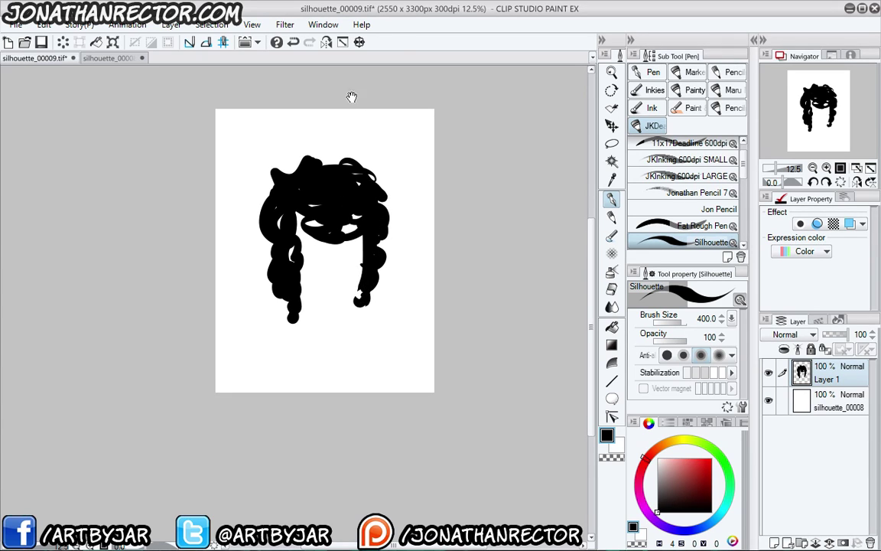
pyautogui.moveTo(370, 207)
pyautogui.mouseDown()
pyautogui.moveTo(401, 251)
pyautogui.moveTo(401, 294)
pyautogui.moveTo(387, 247)
pyautogui.moveTo(402, 290)
pyautogui.moveTo(395, 332)
pyautogui.moveTo(375, 247)
pyautogui.moveTo(360, 232)
pyautogui.moveTo(303, 236)
pyautogui.moveTo(261, 272)
pyautogui.moveTo(243, 324)
pyautogui.moveTo(290, 246)
pyautogui.moveTo(260, 287)
pyautogui.moveTo(258, 332)
pyautogui.moveTo(289, 245)
pyautogui.moveTo(266, 182)
pyautogui.moveTo(316, 216)
pyautogui.moveTo(317, 236)
pyautogui.moveTo(314, 176)
pyautogui.mouseUp()
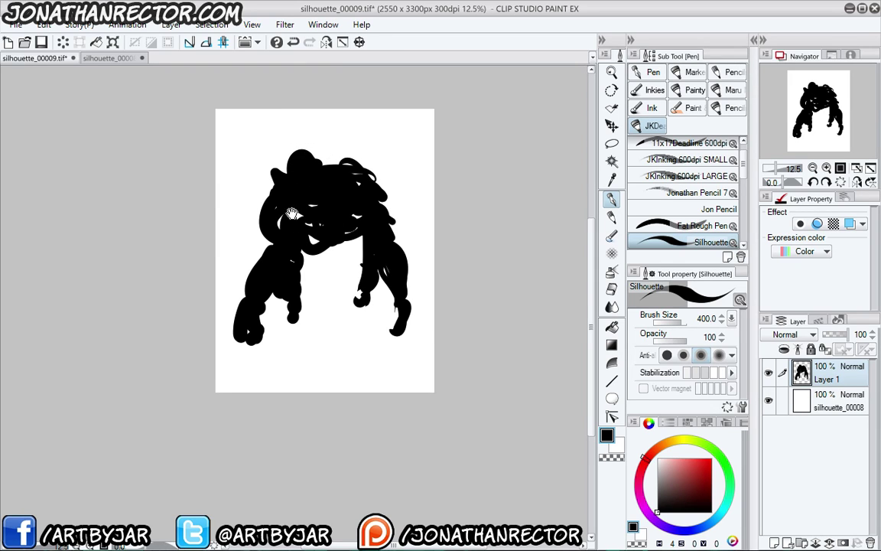
# Fill the gaps in the figure's torso and thicken the arm on the page's left with the Silhouette pen at size 400
pyautogui.moveTo(292, 213); pyautogui.dragTo(321, 210)
pyautogui.moveTo(375, 235)
pyautogui.mouseDown()
pyautogui.moveTo(349, 252)
pyautogui.moveTo(319, 227)
pyautogui.moveTo(317, 210)
pyautogui.moveTo(330, 210)
pyautogui.mouseUp()
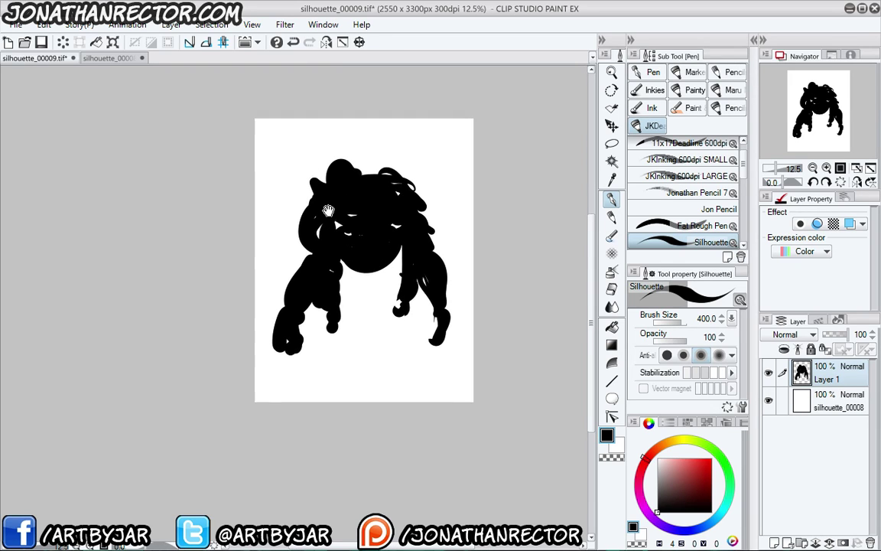
pyautogui.moveTo(344, 268)
pyautogui.mouseDown()
pyautogui.moveTo(346, 255)
pyautogui.moveTo(341, 272)
pyautogui.mouseUp()
pyautogui.moveTo(306, 223); pyautogui.dragTo(318, 284)
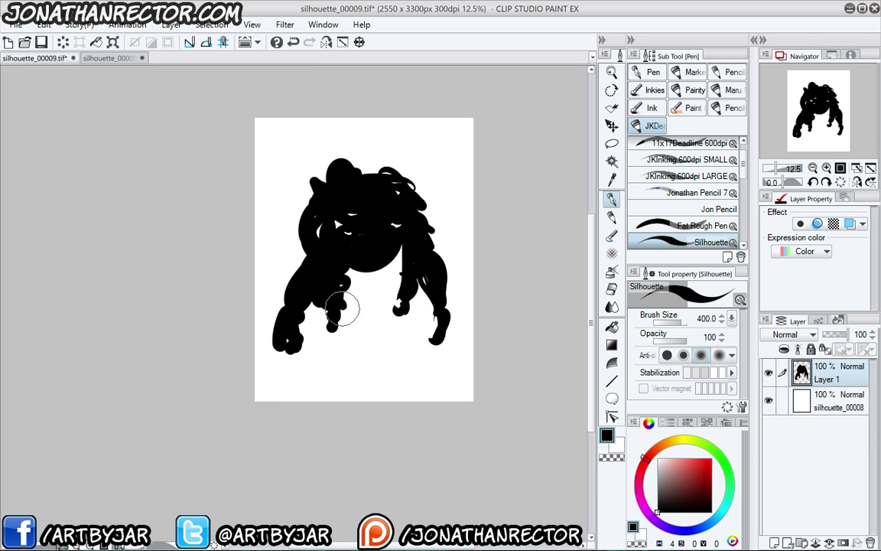
# Trim the figure's head into an angular shape with the Hard eraser and build up the right-hand fist with the Silhouette pen
pyautogui.press('e')
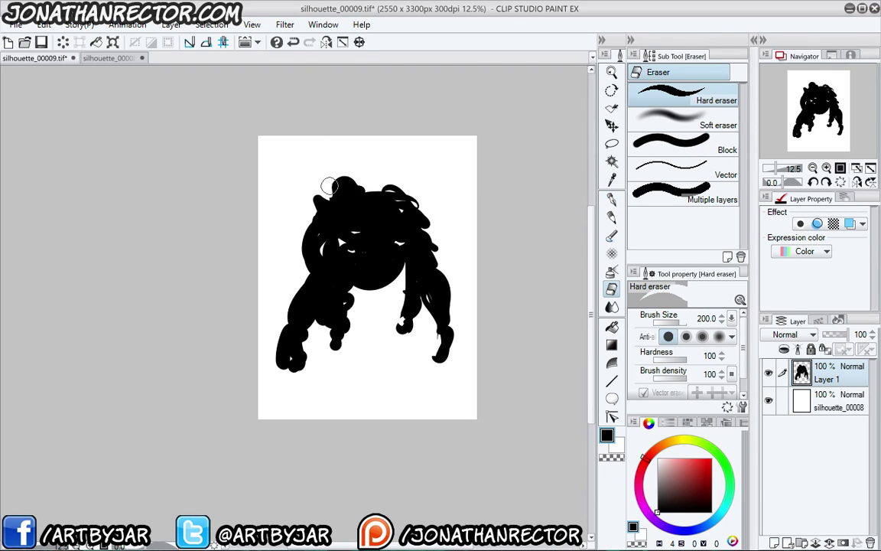
pyautogui.press(']')
pyautogui.moveTo(329, 177)
pyautogui.mouseDown()
pyautogui.moveTo(326, 193)
pyautogui.moveTo(360, 176)
pyautogui.moveTo(367, 184)
pyautogui.moveTo(310, 198)
pyautogui.mouseUp()
pyautogui.moveTo(419, 199)
pyautogui.mouseDown()
pyautogui.moveTo(401, 242)
pyautogui.moveTo(406, 271)
pyautogui.moveTo(430, 266)
pyautogui.moveTo(450, 312)
pyautogui.moveTo(432, 334)
pyautogui.moveTo(449, 328)
pyautogui.moveTo(451, 351)
pyautogui.moveTo(455, 343)
pyautogui.moveTo(437, 337)
pyautogui.moveTo(431, 345)
pyautogui.moveTo(452, 352)
pyautogui.moveTo(434, 361)
pyautogui.moveTo(454, 354)
pyautogui.moveTo(456, 341)
pyautogui.moveTo(422, 349)
pyautogui.moveTo(436, 342)
pyautogui.moveTo(345, 211)
pyautogui.moveTo(374, 292)
pyautogui.moveTo(346, 232)
pyautogui.moveTo(348, 246)
pyautogui.moveTo(345, 219)
pyautogui.moveTo(381, 224)
pyautogui.mouseUp()
pyautogui.press('p')
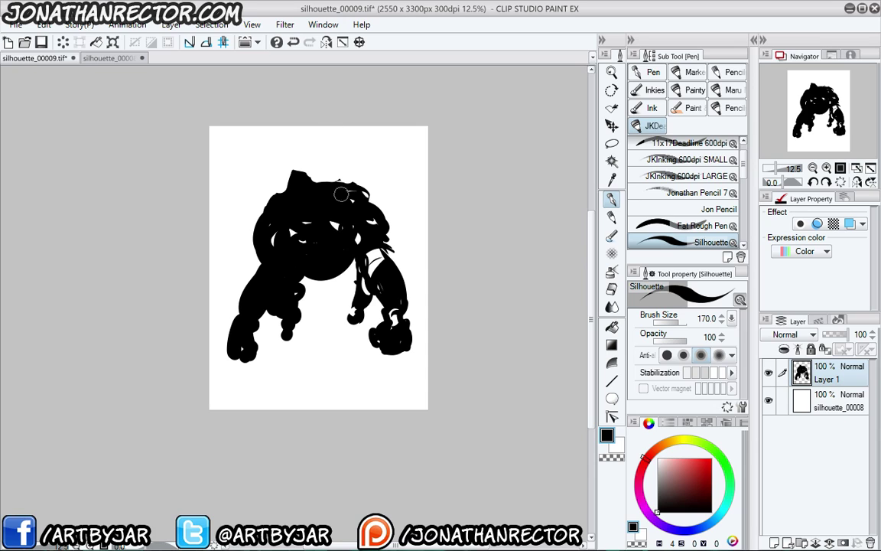
# Carve thin white contour lines with the Hard eraser to separate the right-hand shoulder and arm from the torso
pyautogui.press('e')
pyautogui.press('[')
pyautogui.press('[')
pyautogui.press('[')
pyautogui.moveTo(357, 189)
pyautogui.mouseDown()
pyautogui.moveTo(329, 211)
pyautogui.moveTo(348, 223)
pyautogui.moveTo(372, 203)
pyautogui.moveTo(357, 237)
pyautogui.moveTo(388, 249)
pyautogui.moveTo(355, 319)
pyautogui.mouseUp()
pyautogui.press('p')
pyautogui.press('e')
pyautogui.press('p')
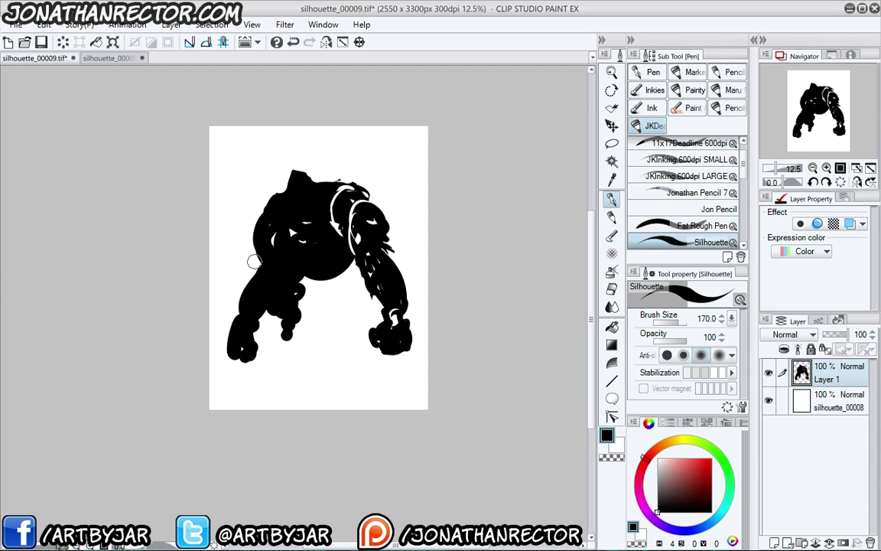
# Reshape the left-hand arm into a distinct shoulder, forearm and fist, alternating the Hard eraser and the Silhouette pen at size 170
pyautogui.moveTo(254, 262)
pyautogui.mouseDown()
pyautogui.moveTo(254, 229)
pyautogui.moveTo(253, 267)
pyautogui.moveTo(232, 304)
pyautogui.moveTo(240, 312)
pyautogui.moveTo(251, 309)
pyautogui.moveTo(246, 293)
pyautogui.moveTo(263, 318)
pyautogui.moveTo(278, 267)
pyautogui.moveTo(276, 260)
pyautogui.moveTo(238, 353)
pyautogui.moveTo(253, 358)
pyautogui.moveTo(227, 340)
pyautogui.moveTo(259, 321)
pyautogui.moveTo(250, 341)
pyautogui.moveTo(237, 318)
pyautogui.mouseUp()
pyautogui.press('e')
pyautogui.press('p')
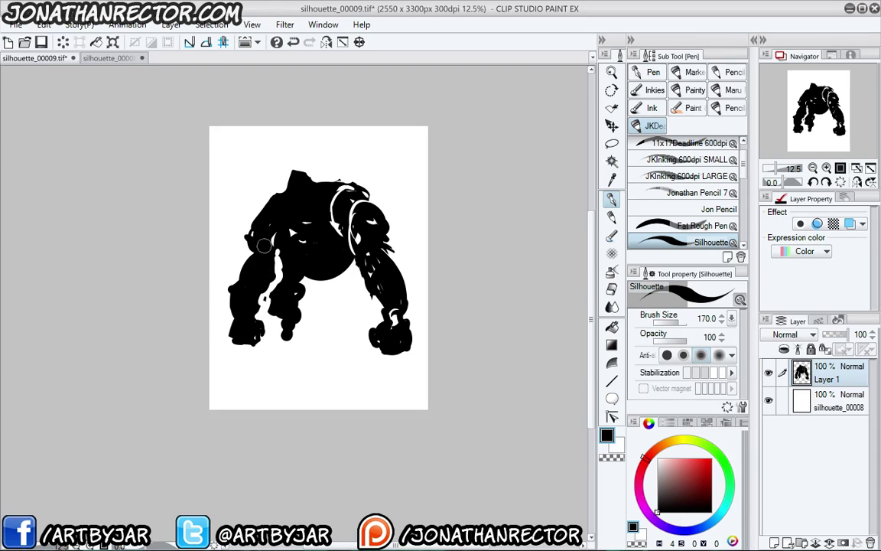
pyautogui.moveTo(259, 245); pyautogui.dragTo(269, 217)
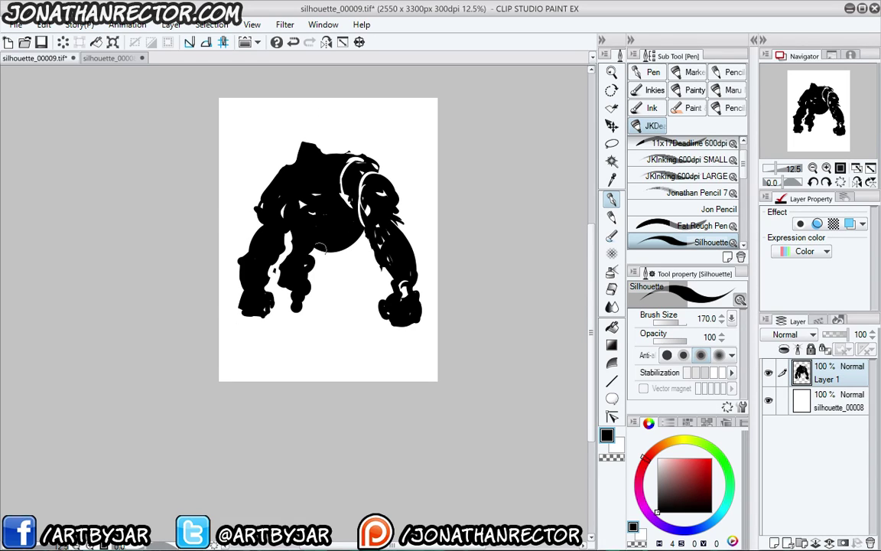
# Bulk up the right-hand forearm and fill the torso with Silhouette pen strokes at size 170
pyautogui.moveTo(361, 233); pyautogui.dragTo(379, 263)
pyautogui.moveTo(393, 222)
pyautogui.mouseDown()
pyautogui.moveTo(404, 246)
pyautogui.moveTo(397, 222)
pyautogui.moveTo(408, 231)
pyautogui.moveTo(409, 239)
pyautogui.moveTo(392, 217)
pyautogui.moveTo(408, 262)
pyautogui.mouseUp()
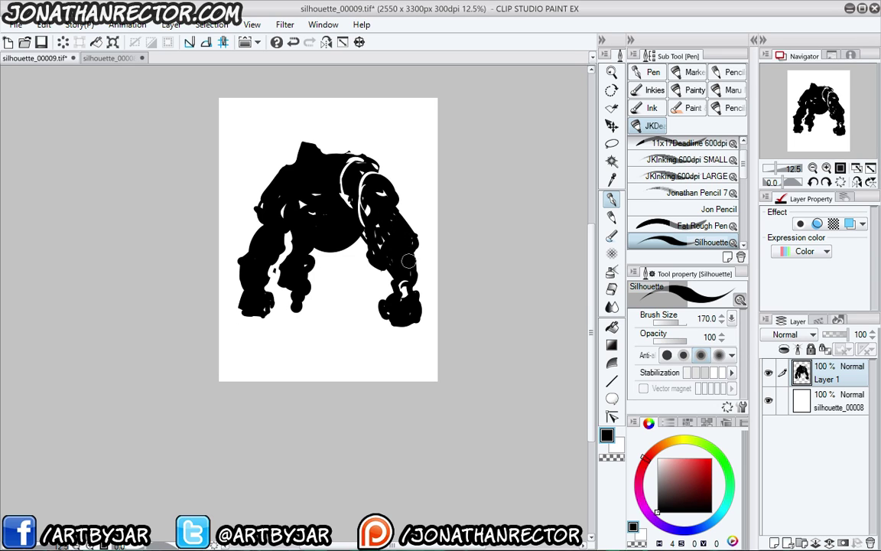
pyautogui.moveTo(329, 188); pyautogui.dragTo(285, 177)
pyautogui.moveTo(266, 222); pyautogui.dragTo(304, 273)
# Erase the old leg beside the left-hand arm and draw two shorter legs beneath the torso with the Silhouette pen
pyautogui.press('e')
pyautogui.moveTo(270, 221)
pyautogui.mouseDown()
pyautogui.moveTo(282, 259)
pyautogui.moveTo(301, 270)
pyautogui.moveTo(289, 295)
pyautogui.moveTo(297, 307)
pyautogui.mouseUp()
pyautogui.press('p')
pyautogui.moveTo(357, 236)
pyautogui.mouseDown()
pyautogui.moveTo(325, 259)
pyautogui.moveTo(338, 243)
pyautogui.moveTo(330, 253)
pyautogui.moveTo(299, 246)
pyautogui.moveTo(345, 248)
pyautogui.moveTo(352, 275)
pyautogui.moveTo(342, 285)
pyautogui.moveTo(356, 301)
pyautogui.mouseUp()
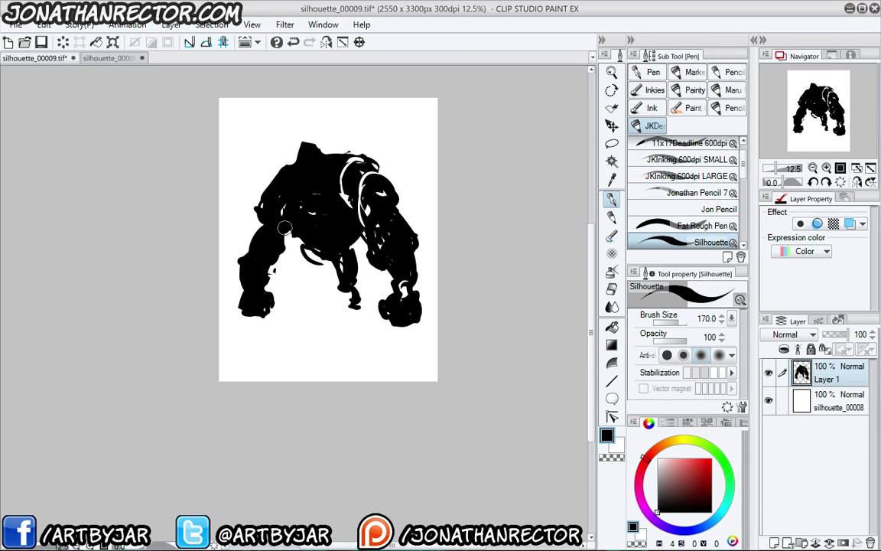
pyautogui.moveTo(303, 245)
pyautogui.mouseDown()
pyautogui.moveTo(320, 287)
pyautogui.moveTo(311, 284)
pyautogui.moveTo(320, 318)
pyautogui.mouseUp()
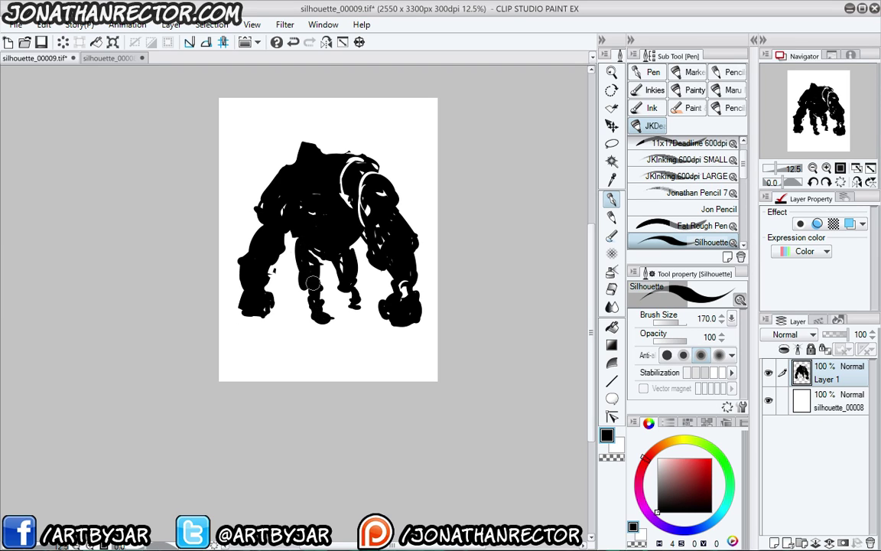
pyautogui.moveTo(285, 264)
pyautogui.mouseDown()
pyautogui.moveTo(291, 285)
pyautogui.moveTo(307, 287)
pyautogui.mouseUp()
# Lasso the right-hand arm and shoulder, scale them up to about 116%, and clear the selection
pyautogui.press('m')
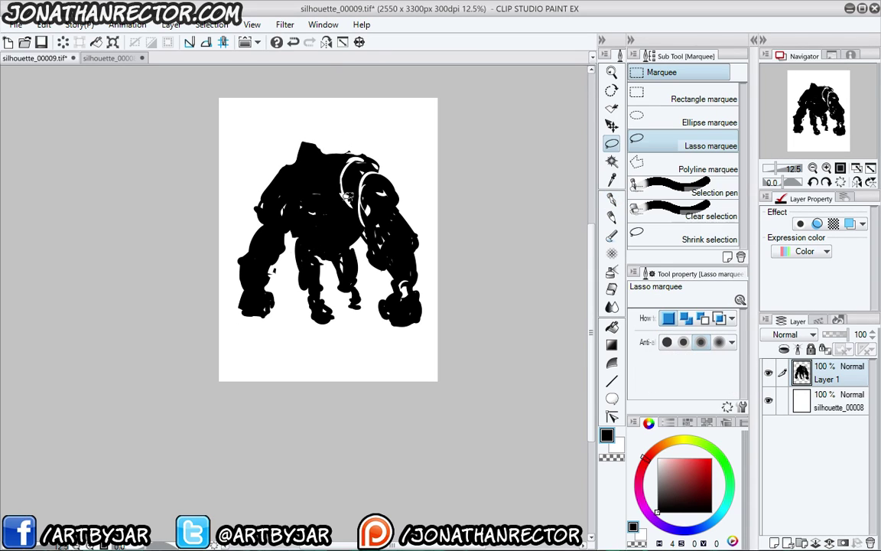
pyautogui.moveTo(330, 140)
pyautogui.mouseDown()
pyautogui.moveTo(432, 253)
pyautogui.moveTo(359, 306)
pyautogui.mouseUp()
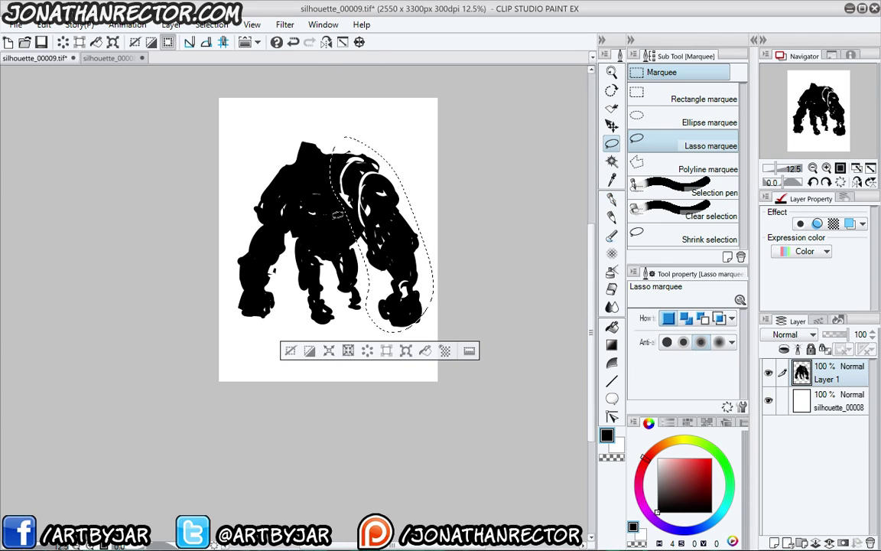
pyautogui.click(401, 348)
pyautogui.moveTo(425, 334); pyautogui.dragTo(440, 365)
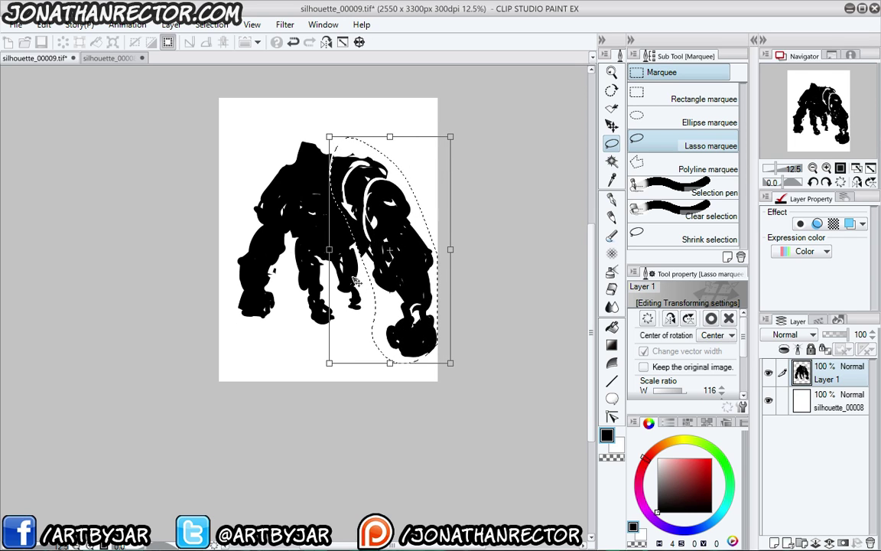
pyautogui.press('Return')
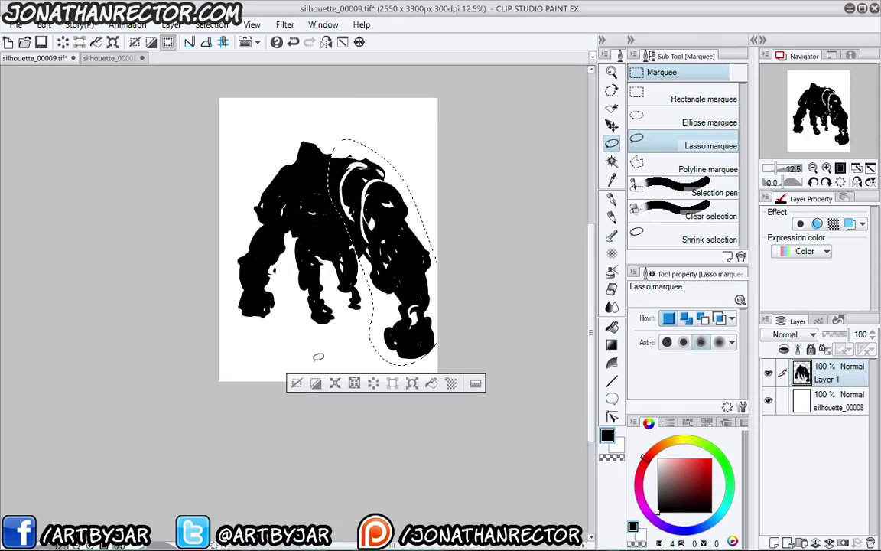
pyautogui.click(298, 384)
# Carve white guide lines across the face, chest, left-hand arm and right-hand elbow with the Hard eraser at size 170
pyautogui.press('p')
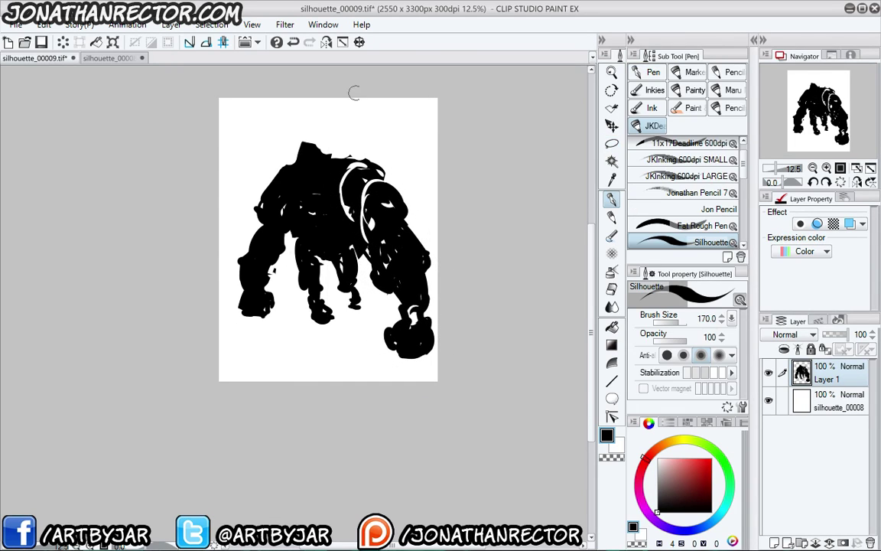
pyautogui.press('e')
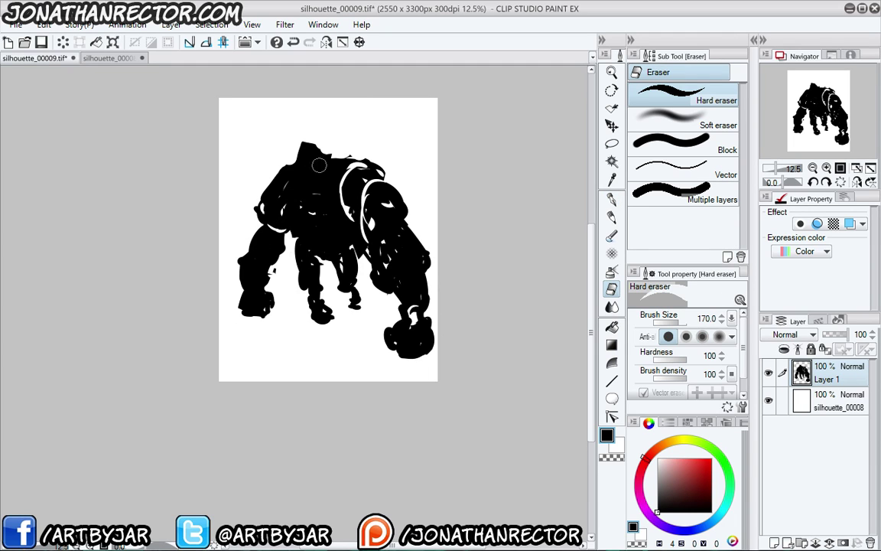
pyautogui.moveTo(286, 175)
pyautogui.mouseDown()
pyautogui.moveTo(326, 173)
pyautogui.moveTo(300, 177)
pyautogui.moveTo(316, 178)
pyautogui.mouseUp()
pyautogui.moveTo(328, 166)
pyautogui.mouseDown()
pyautogui.moveTo(292, 169)
pyautogui.moveTo(285, 197)
pyautogui.moveTo(336, 208)
pyautogui.moveTo(314, 147)
pyautogui.mouseUp()
pyautogui.moveTo(281, 237)
pyautogui.mouseDown()
pyautogui.moveTo(235, 228)
pyautogui.moveTo(307, 151)
pyautogui.mouseUp()
pyautogui.moveTo(416, 231)
pyautogui.mouseDown()
pyautogui.moveTo(378, 260)
pyautogui.moveTo(382, 227)
pyautogui.mouseUp()
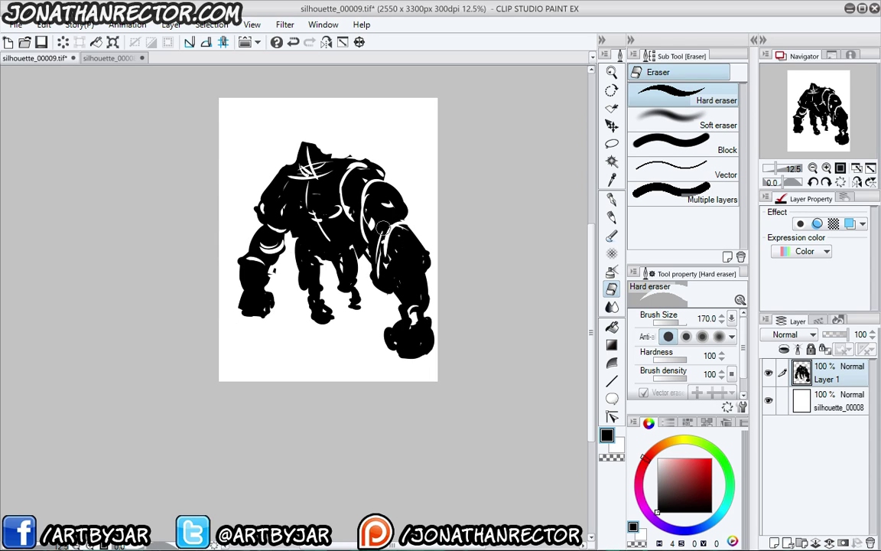
# Scribble a slanted ground shadow beneath the figure's feet with the Silhouette pen
pyautogui.press('p')
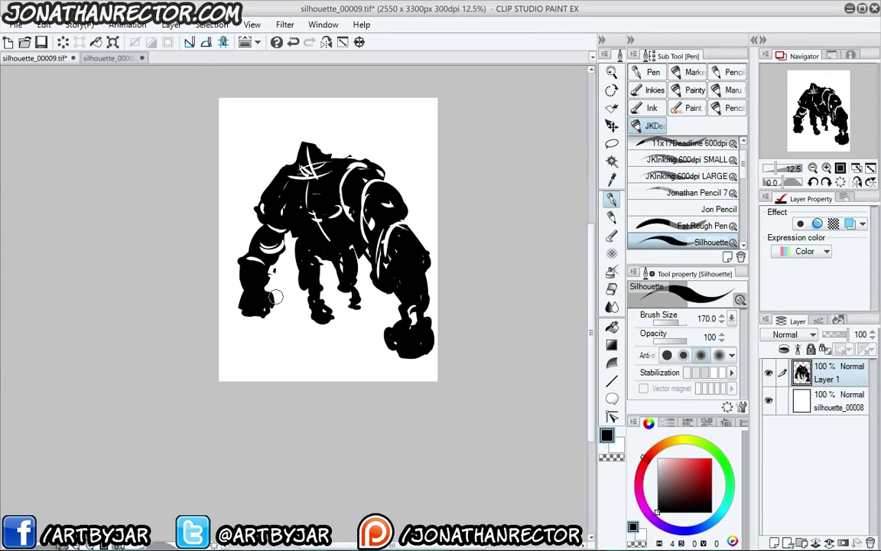
pyautogui.moveTo(363, 308)
pyautogui.mouseDown()
pyautogui.moveTo(301, 318)
pyautogui.moveTo(286, 333)
pyautogui.moveTo(298, 335)
pyautogui.mouseUp()
pyautogui.moveTo(287, 241); pyautogui.dragTo(272, 238)
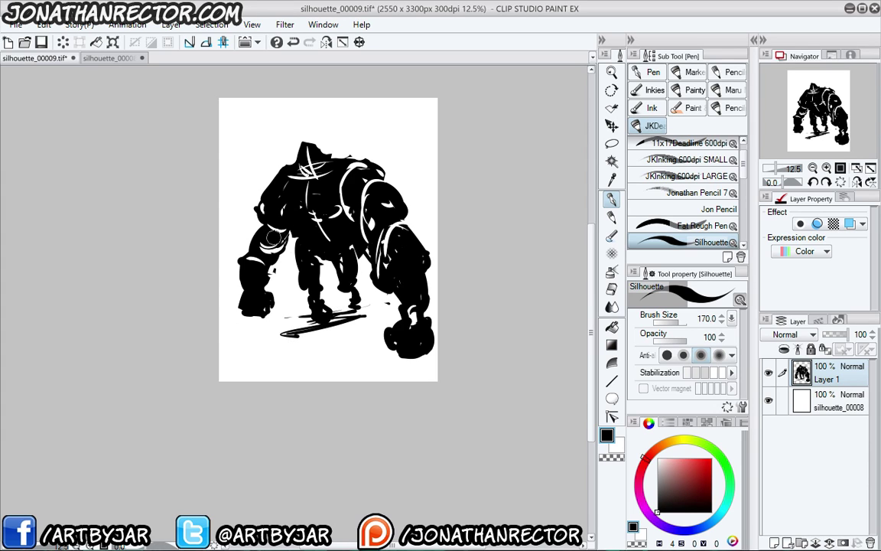
pyautogui.moveTo(261, 151); pyautogui.dragTo(265, 165)
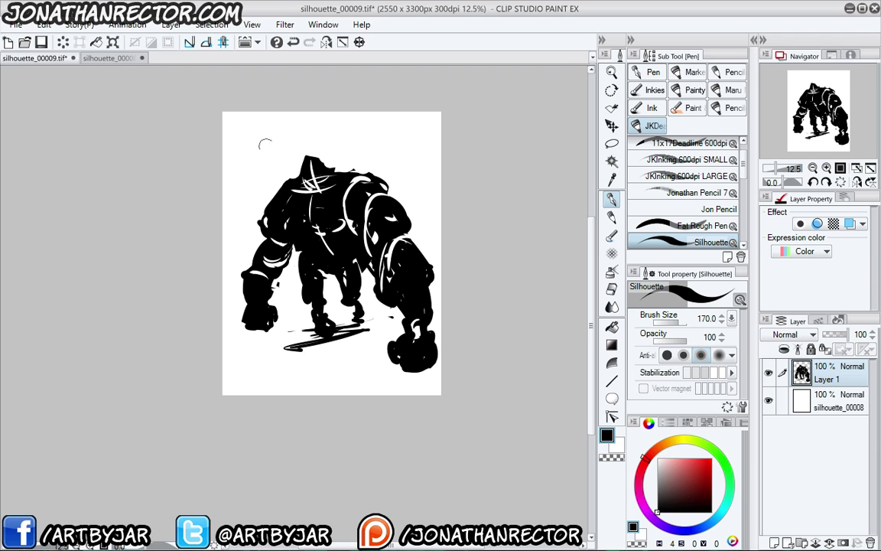
# Fill out the left-hand fist and touch up the arm and shoulder shapes with the Silhouette pen
pyautogui.moveTo(267, 284)
pyautogui.mouseDown()
pyautogui.moveTo(268, 270)
pyautogui.moveTo(252, 268)
pyautogui.moveTo(278, 315)
pyautogui.mouseUp()
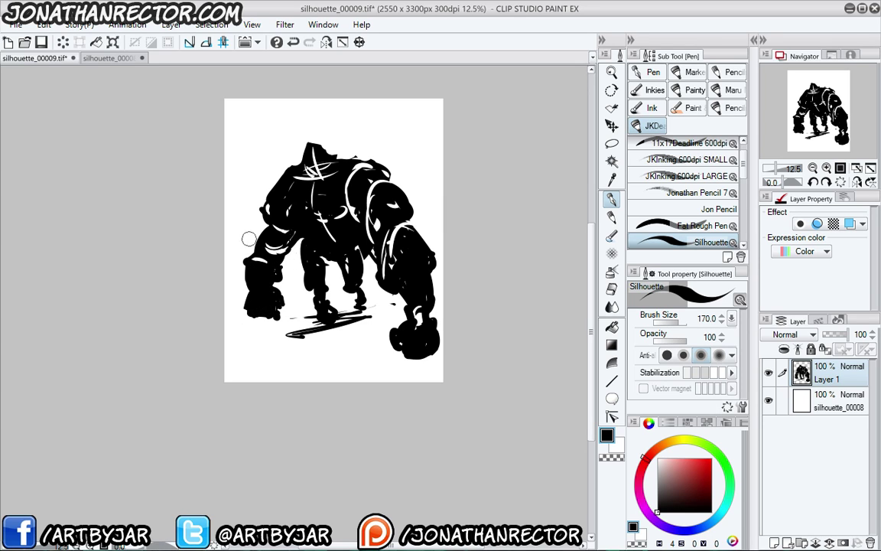
pyautogui.press('e')
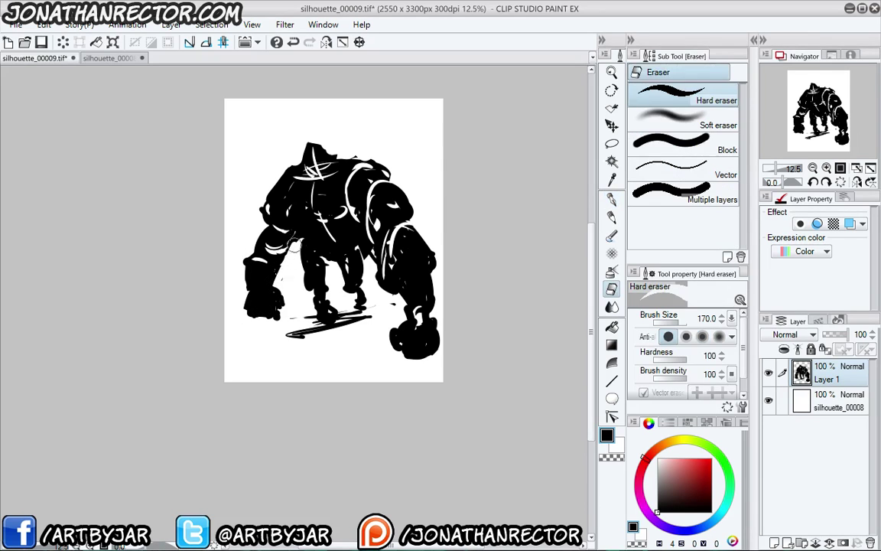
pyautogui.press('p')
pyautogui.moveTo(261, 220); pyautogui.dragTo(248, 241)
pyautogui.moveTo(367, 193); pyautogui.dragTo(362, 201)
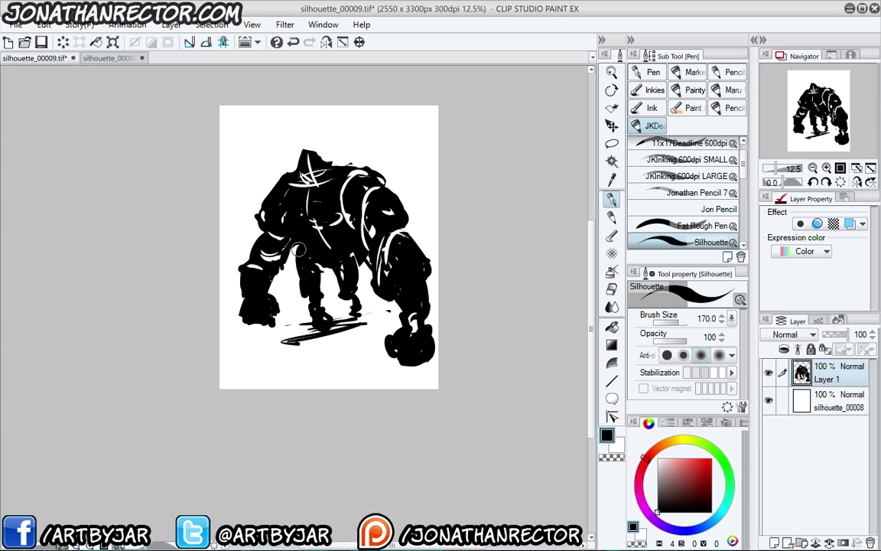
# Erase the left-hand leg and redraw it slimmer with a bent knee and foot using the Silhouette pen
pyautogui.press('e')
pyautogui.moveTo(268, 222)
pyautogui.mouseDown()
pyautogui.moveTo(283, 238)
pyautogui.moveTo(276, 246)
pyautogui.moveTo(301, 272)
pyautogui.moveTo(279, 287)
pyautogui.moveTo(329, 306)
pyautogui.mouseUp()
pyautogui.press('p')
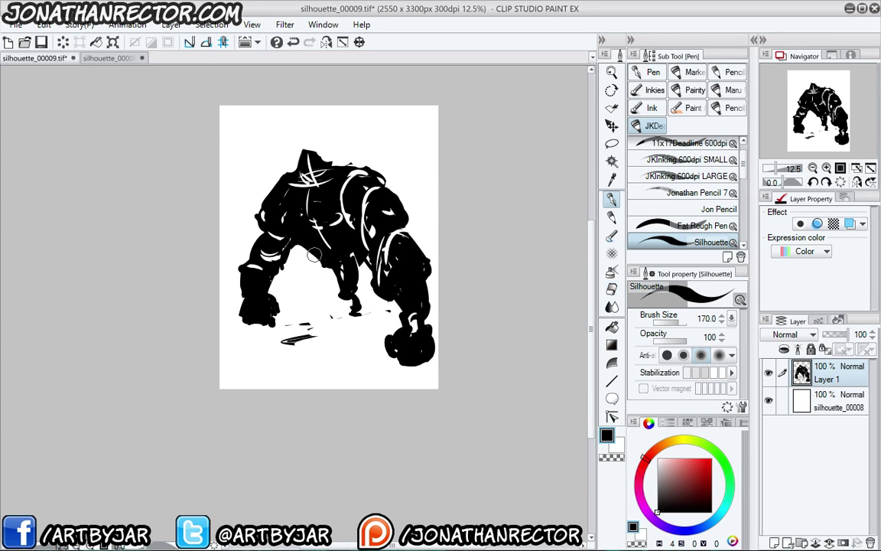
pyautogui.moveTo(314, 254)
pyautogui.mouseDown()
pyautogui.moveTo(302, 283)
pyautogui.moveTo(314, 303)
pyautogui.moveTo(294, 279)
pyautogui.moveTo(324, 323)
pyautogui.mouseUp()
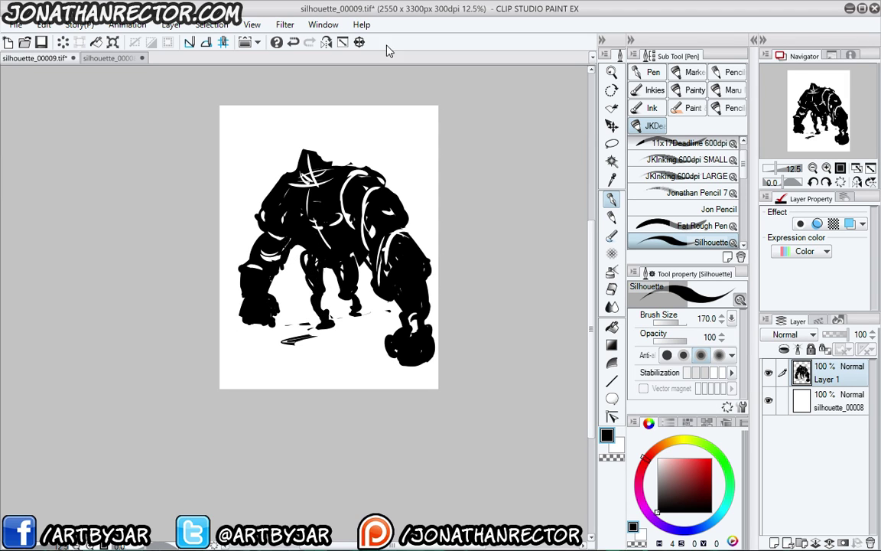
# Draw a small solid bust silhouette with its raised arm held close to the head in the page's upper-right corner
pyautogui.scroll(3, 338, 84)
pyautogui.moveTo(380, 210); pyautogui.dragTo(133, 213)
pyautogui.moveTo(241, 137); pyautogui.dragTo(305, 209)
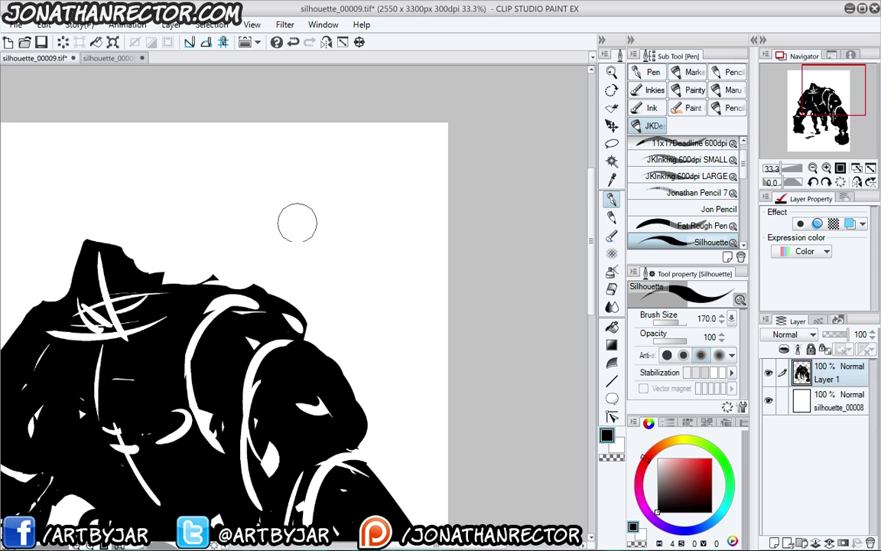
pyautogui.moveTo(301, 226)
pyautogui.mouseDown()
pyautogui.moveTo(292, 170)
pyautogui.moveTo(256, 225)
pyautogui.mouseUp()
pyautogui.moveTo(264, 178)
pyautogui.mouseDown()
pyautogui.moveTo(297, 219)
pyautogui.moveTo(283, 187)
pyautogui.moveTo(275, 190)
pyautogui.moveTo(291, 214)
pyautogui.moveTo(285, 199)
pyautogui.moveTo(296, 196)
pyautogui.moveTo(312, 205)
pyautogui.moveTo(281, 206)
pyautogui.moveTo(309, 212)
pyautogui.moveTo(321, 203)
pyautogui.moveTo(323, 233)
pyautogui.moveTo(308, 262)
pyautogui.moveTo(300, 243)
pyautogui.moveTo(314, 251)
pyautogui.moveTo(241, 245)
pyautogui.mouseUp()
pyautogui.click(283, 189)
pyautogui.click(270, 189)
pyautogui.click(284, 205)
pyautogui.moveTo(264, 174)
pyautogui.mouseDown()
pyautogui.moveTo(275, 176)
pyautogui.moveTo(256, 159)
pyautogui.moveTo(273, 222)
pyautogui.moveTo(240, 242)
pyautogui.moveTo(222, 222)
pyautogui.mouseUp()
pyautogui.moveTo(289, 231); pyautogui.dragTo(271, 232)
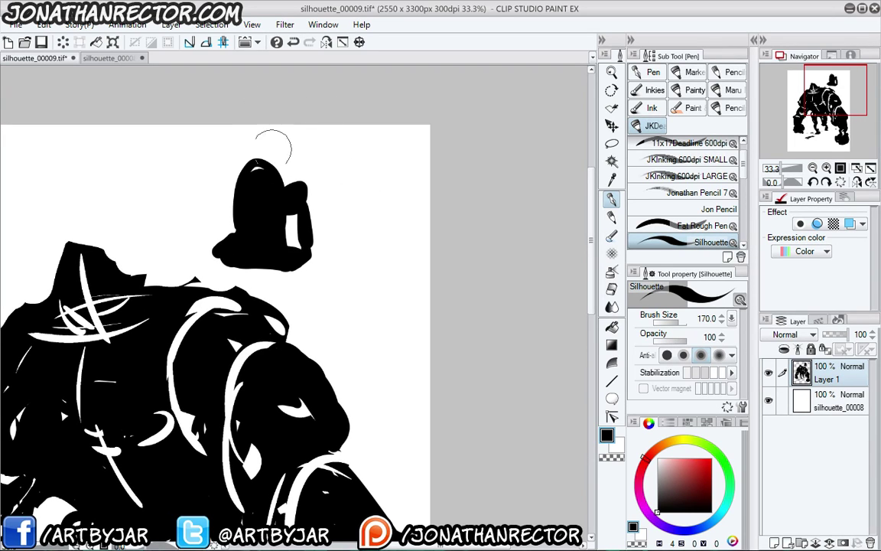
# Draw a second small bust beside the first, with a face profile and the raised arm held clear of the head
pyautogui.moveTo(324, 178)
pyautogui.mouseDown()
pyautogui.moveTo(343, 170)
pyautogui.moveTo(358, 188)
pyautogui.moveTo(363, 205)
pyautogui.moveTo(344, 213)
pyautogui.mouseUp()
pyautogui.moveTo(324, 178)
pyautogui.mouseDown()
pyautogui.moveTo(333, 215)
pyautogui.moveTo(356, 245)
pyautogui.moveTo(330, 244)
pyautogui.moveTo(404, 221)
pyautogui.moveTo(388, 181)
pyautogui.moveTo(380, 193)
pyautogui.moveTo(393, 182)
pyautogui.moveTo(407, 216)
pyautogui.moveTo(351, 252)
pyautogui.moveTo(352, 191)
pyautogui.moveTo(306, 174)
pyautogui.moveTo(310, 199)
pyautogui.moveTo(347, 217)
pyautogui.moveTo(329, 177)
pyautogui.moveTo(306, 230)
pyautogui.moveTo(295, 230)
pyautogui.mouseUp()
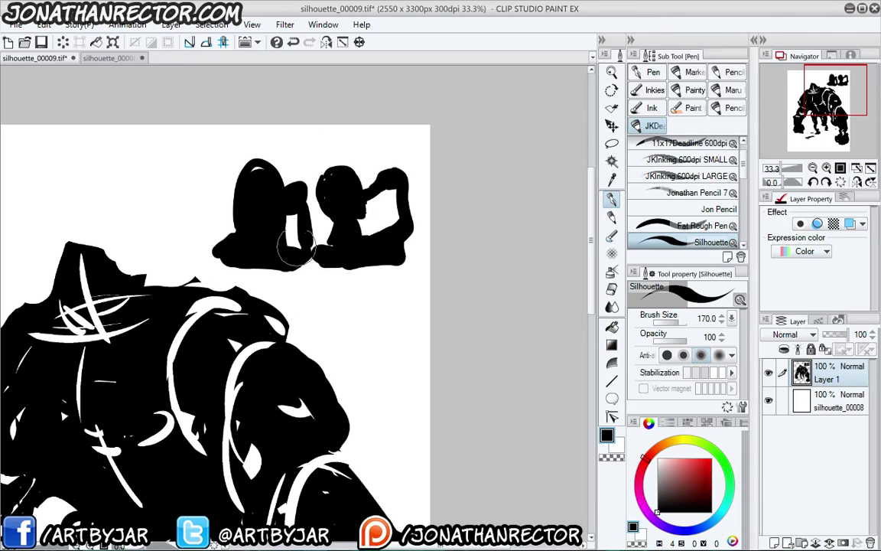
pyautogui.moveTo(234, 253); pyautogui.dragTo(293, 244)
pyautogui.moveTo(243, 205)
pyautogui.mouseDown()
pyautogui.moveTo(265, 202)
pyautogui.moveTo(272, 220)
pyautogui.mouseUp()
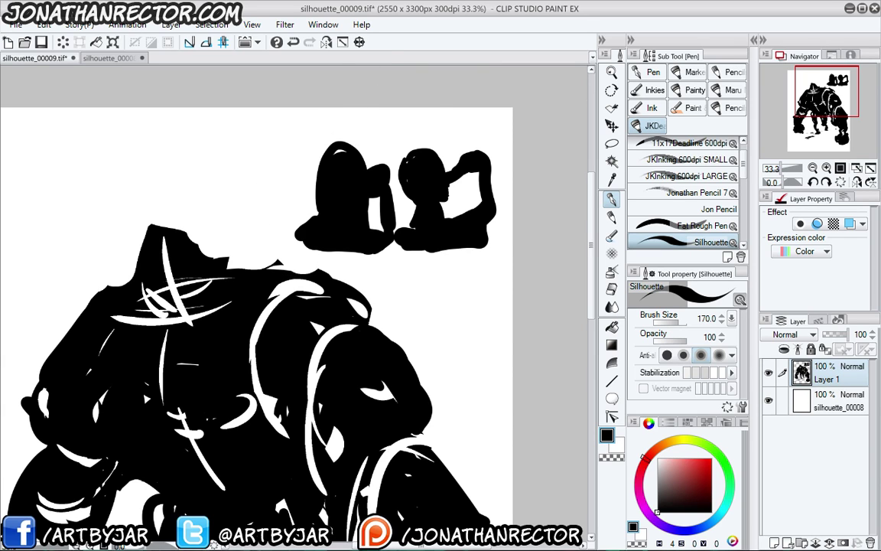
# Lasso the two small bust silhouettes, delete them, and clear the selection
pyautogui.press('m')
pyautogui.moveTo(452, 114)
pyautogui.mouseDown()
pyautogui.moveTo(383, 281)
pyautogui.moveTo(311, 127)
pyautogui.moveTo(428, 113)
pyautogui.mouseUp()
pyautogui.press('Delete')
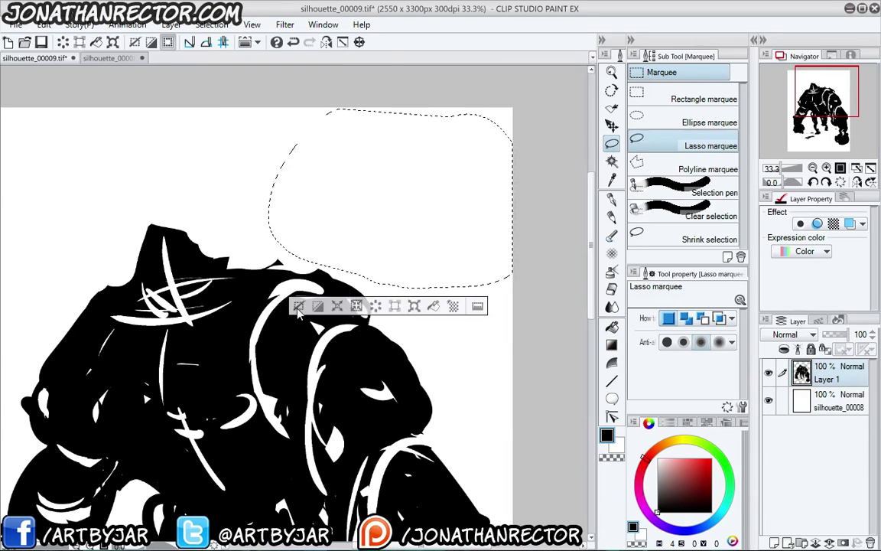
pyautogui.hotkey('ctrl', 'd')
# Add more slanted ground shadow strokes under the hulking figure's feet with the Silhouette pen at size 170
pyautogui.scroll(1, 120, 301)
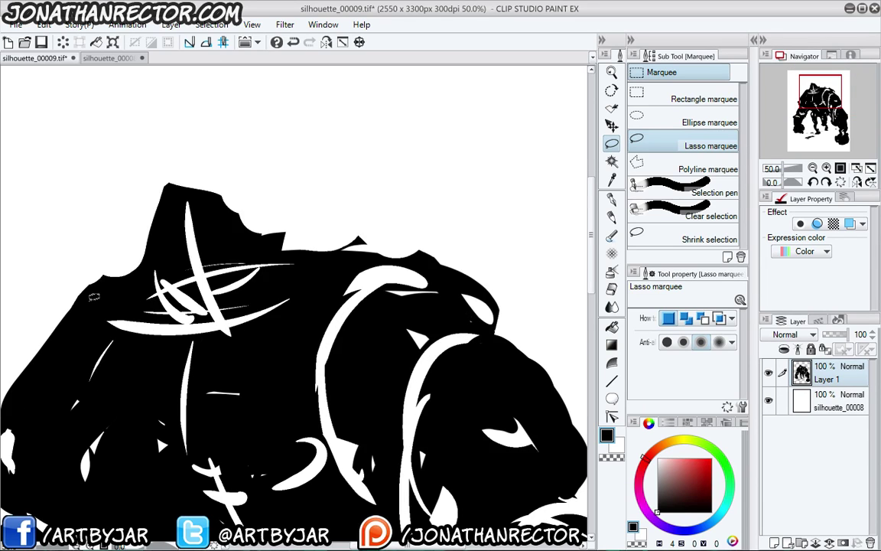
pyautogui.scroll(-4, 120, 301)
pyautogui.moveTo(90, 419); pyautogui.dragTo(251, 321)
pyautogui.press('p')
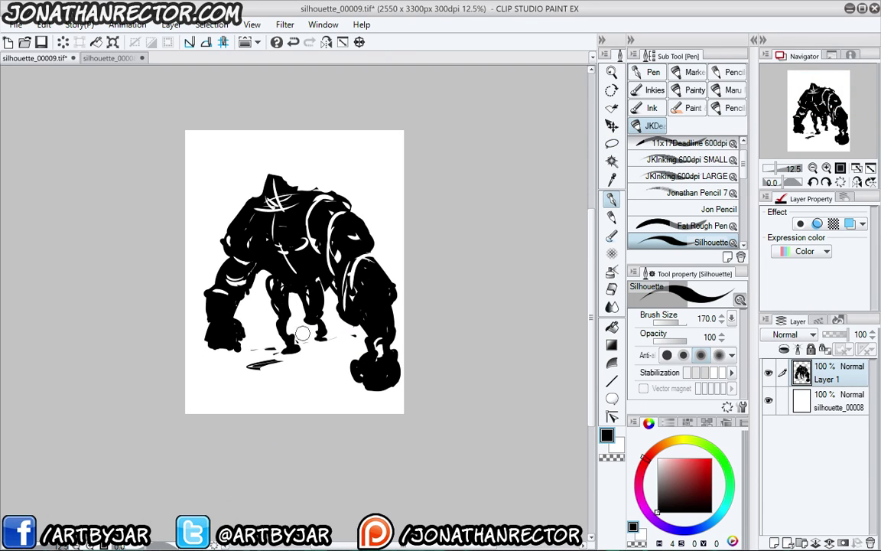
pyautogui.moveTo(335, 335); pyautogui.dragTo(230, 361)
pyautogui.moveTo(332, 341)
pyautogui.mouseDown()
pyautogui.moveTo(313, 349)
pyautogui.moveTo(321, 347)
pyautogui.mouseUp()
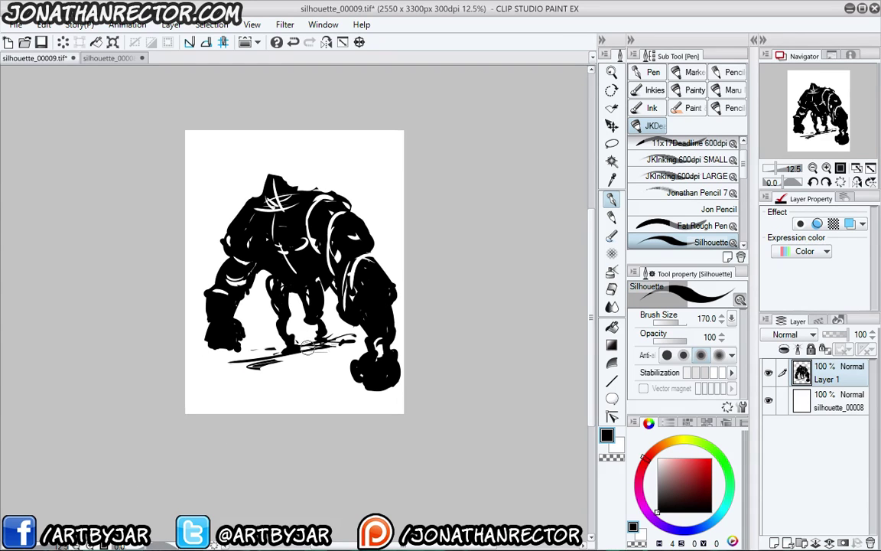
pyautogui.moveTo(231, 323)
pyautogui.mouseDown()
pyautogui.moveTo(239, 354)
pyautogui.moveTo(229, 320)
pyautogui.mouseUp()
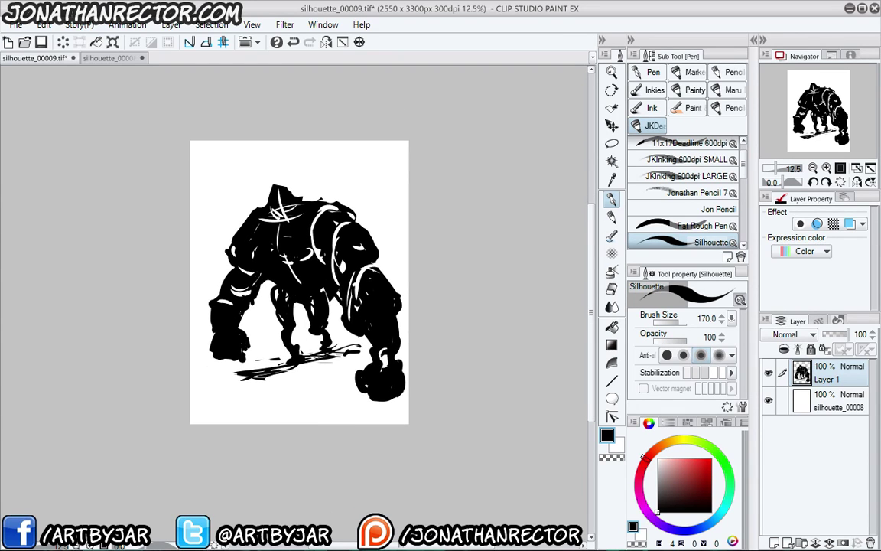
# Save the hulking figure page as the TIFF file silhouette_00009, replacing the existing file
pyautogui.click(40, 42)
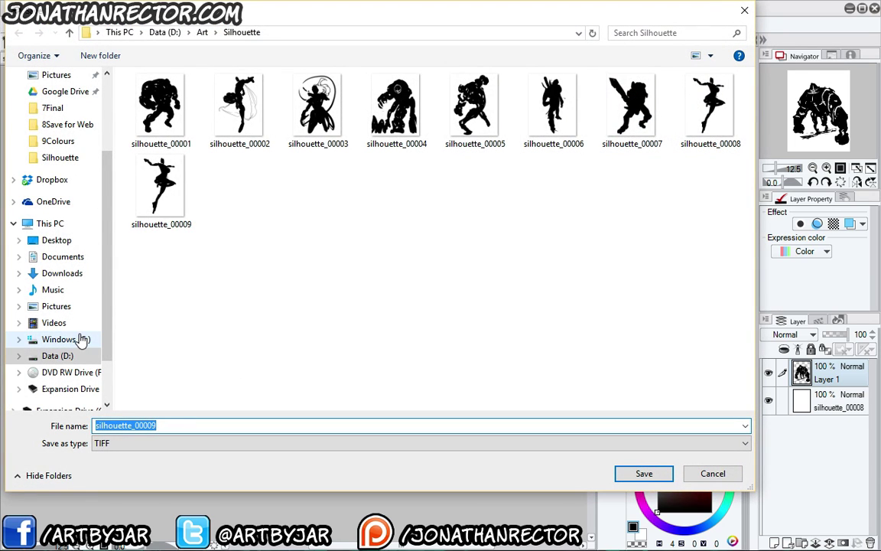
pyautogui.click(646, 472)
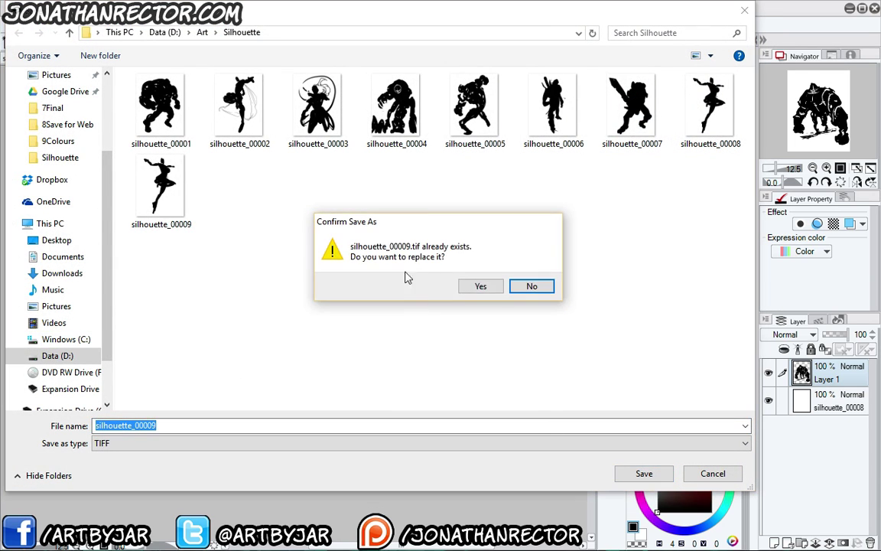
pyautogui.click(474, 289)
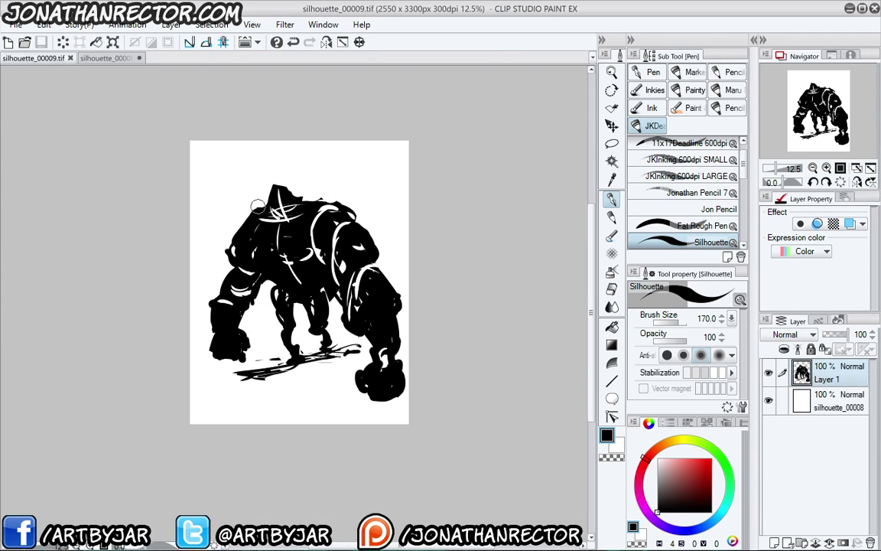
# Try adding solid black spikes and a bulky pack shape above the hulking figure's shoulders, and undo the additions
pyautogui.moveTo(258, 207)
pyautogui.mouseDown()
pyautogui.moveTo(232, 179)
pyautogui.moveTo(245, 200)
pyautogui.moveTo(226, 182)
pyautogui.moveTo(242, 221)
pyautogui.moveTo(219, 208)
pyautogui.moveTo(218, 221)
pyautogui.moveTo(214, 211)
pyautogui.moveTo(232, 223)
pyautogui.moveTo(224, 212)
pyautogui.moveTo(254, 218)
pyautogui.mouseUp()
pyautogui.moveTo(346, 169)
pyautogui.mouseDown()
pyautogui.moveTo(330, 166)
pyautogui.moveTo(344, 173)
pyautogui.moveTo(325, 192)
pyautogui.moveTo(329, 203)
pyautogui.moveTo(295, 179)
pyautogui.moveTo(321, 175)
pyautogui.moveTo(319, 191)
pyautogui.moveTo(305, 187)
pyautogui.moveTo(307, 202)
pyautogui.mouseUp()
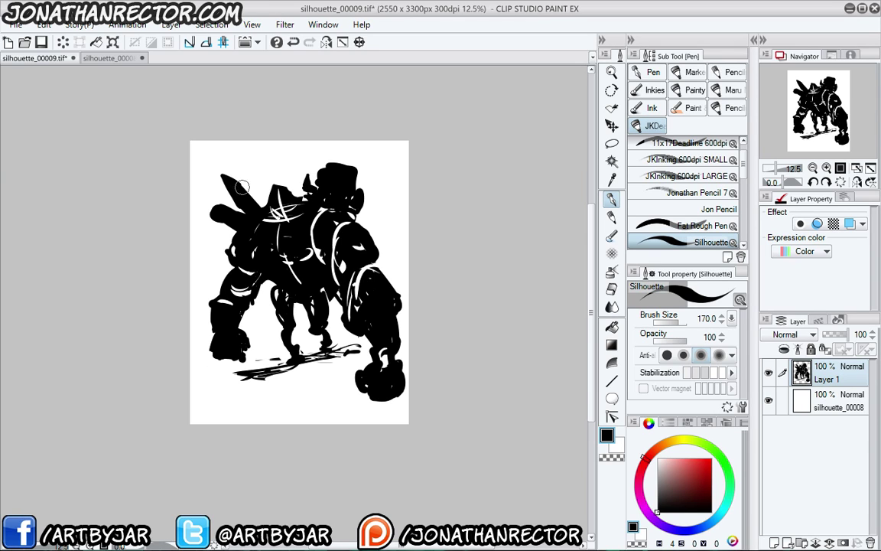
pyautogui.moveTo(247, 181)
pyautogui.mouseDown()
pyautogui.moveTo(229, 223)
pyautogui.moveTo(241, 193)
pyautogui.moveTo(223, 194)
pyautogui.moveTo(250, 192)
pyautogui.mouseUp()
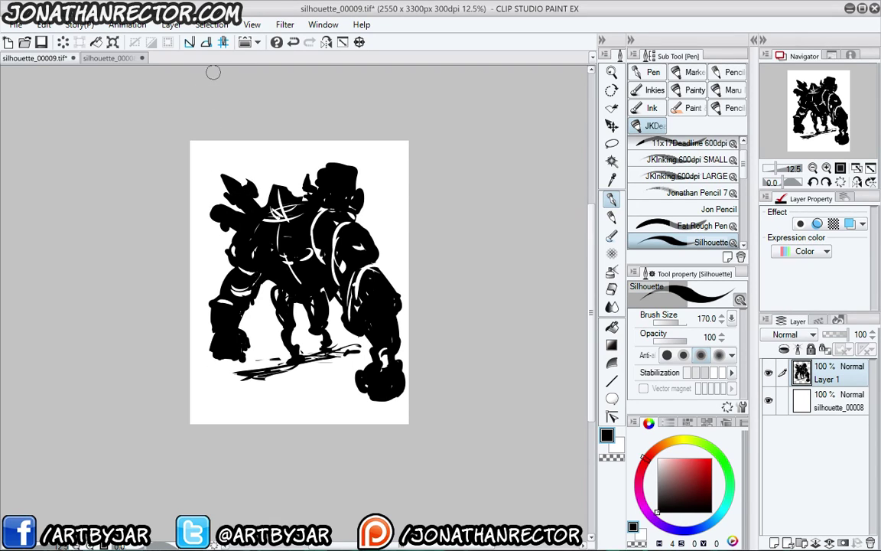
pyautogui.hotkey('ctrl', 'z')
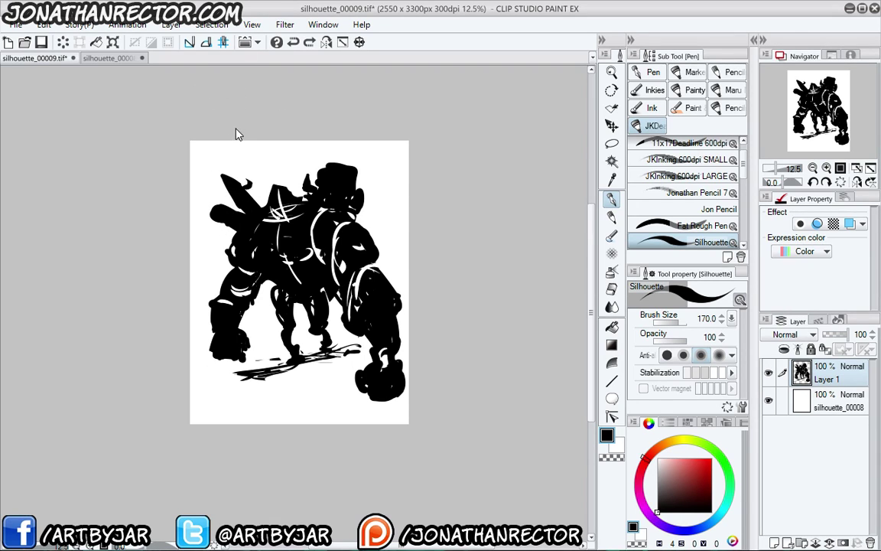
pyautogui.hotkey('ctrl', 'z')
pyautogui.hotkey('ctrl', 'z')
pyautogui.hotkey('ctrl', 'z')
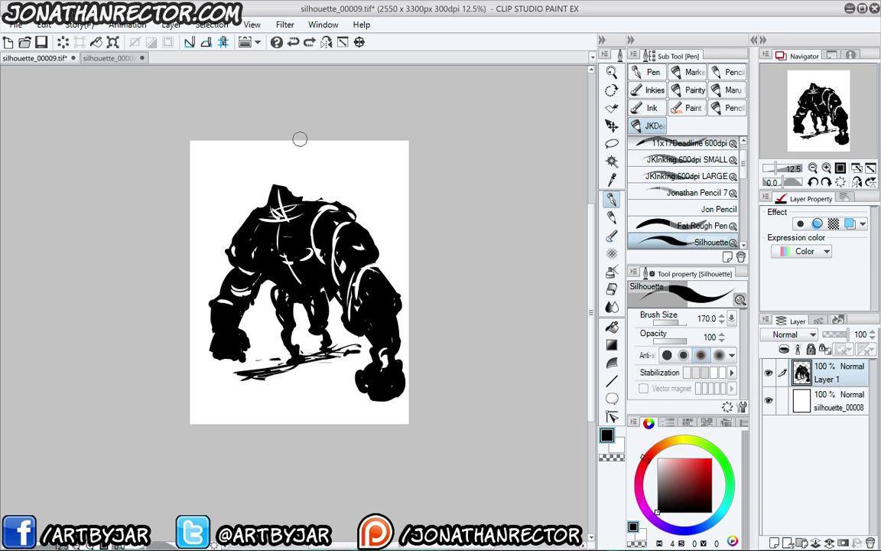
# Lock Layer 1's transparent pixels and fill the hulking figure with light grey
pyautogui.moveTo(661, 474); pyautogui.dragTo(642, 465)
pyautogui.press('/')
pyautogui.hotkey('alt', 'Delete')
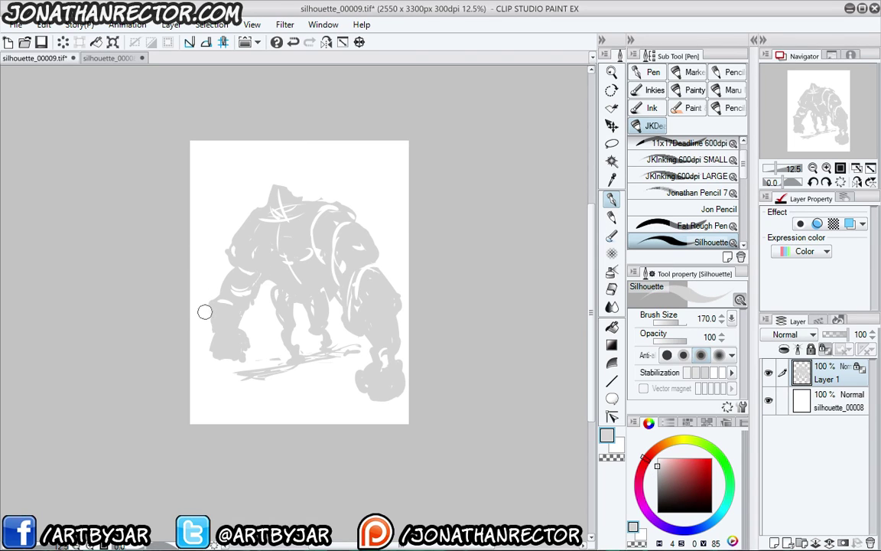
# Set the drawing colour to black and refill only the hulking figure, with Layer 1's transparent pixels locked
pyautogui.moveTo(661, 497); pyautogui.dragTo(649, 521)
pyautogui.press('/')
pyautogui.hotkey('alt', 'Delete')
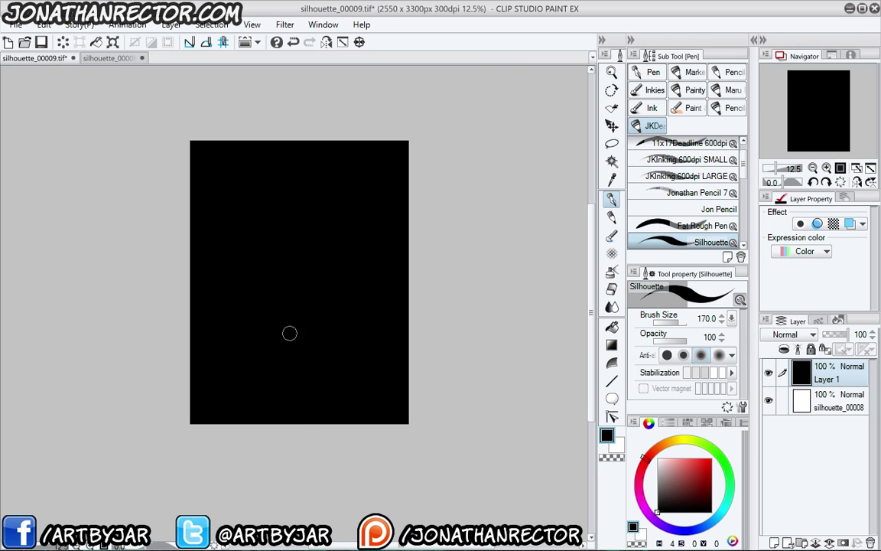
pyautogui.hotkey('ctrl', 'z')
pyautogui.click(824, 348)
pyautogui.hotkey('alt', 'Delete')
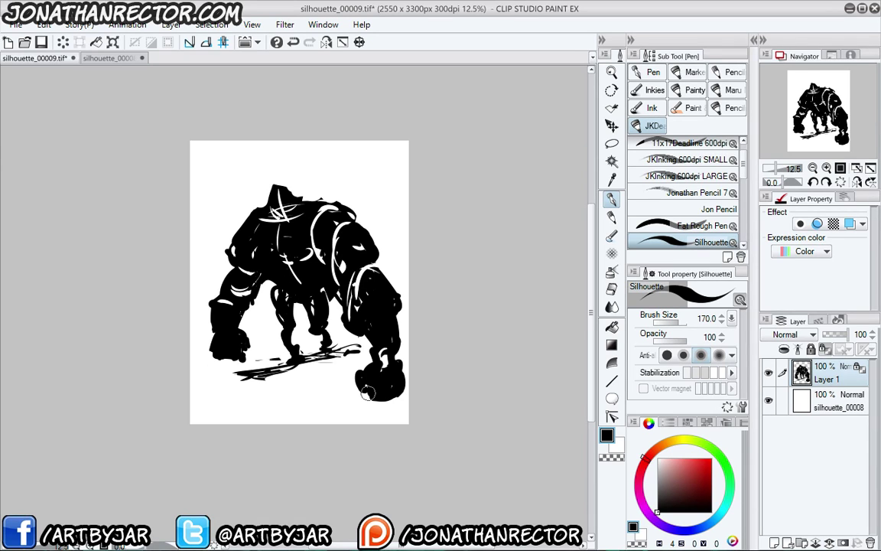
# Move the hulking figure's layer slightly up and to the left on the page, and save over silhouette_00009
pyautogui.press('k')
pyautogui.moveTo(367, 393); pyautogui.dragTo(361, 388)
pyautogui.hotkey('shift', 'alt', 's')
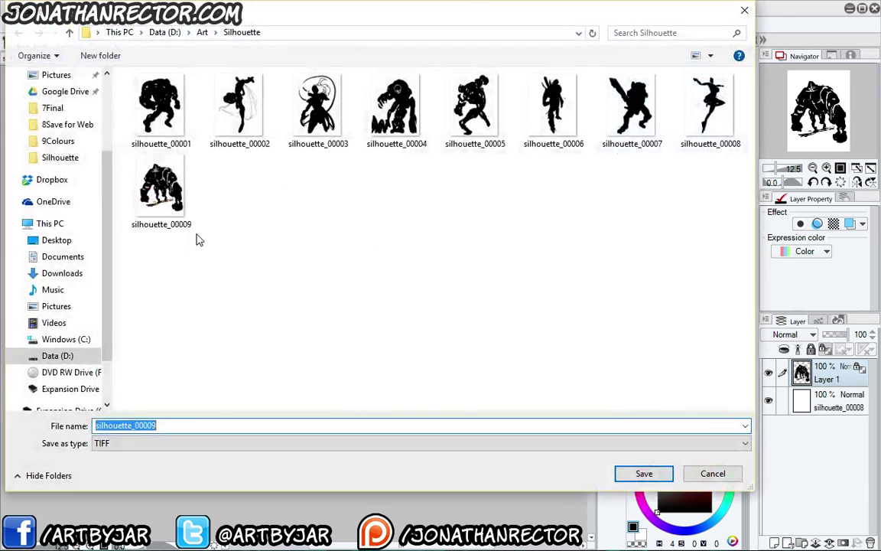
pyautogui.click(660, 474)
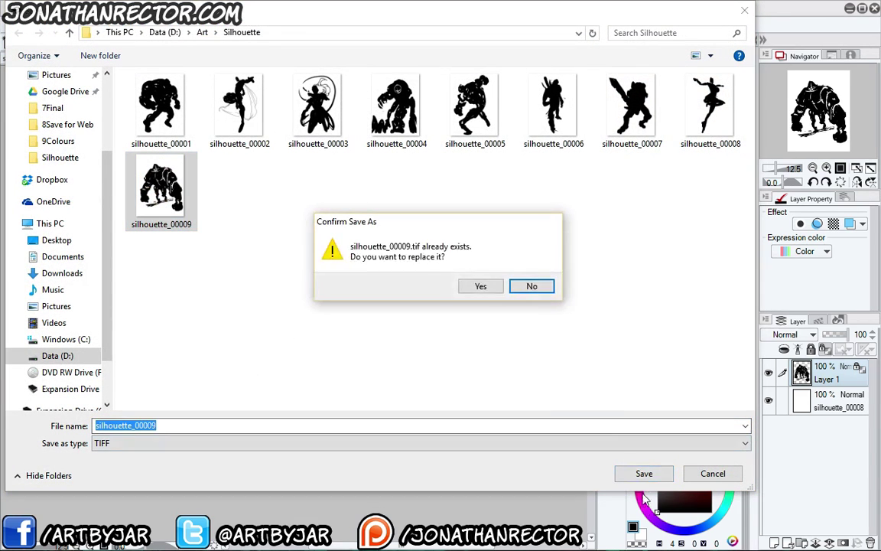
pyautogui.click(480, 294)
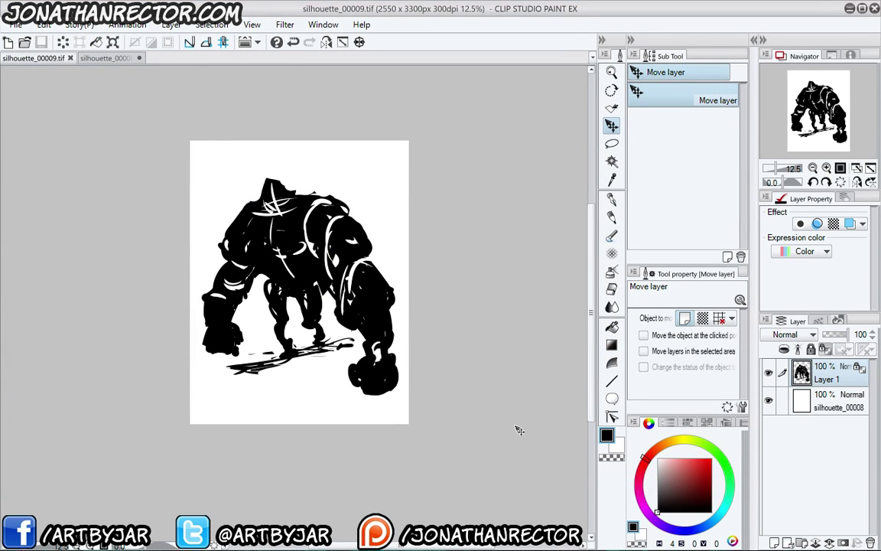
# Switch to the silhouette_00008 page and choose the Perspective ruler tool
pyautogui.click(104, 59)
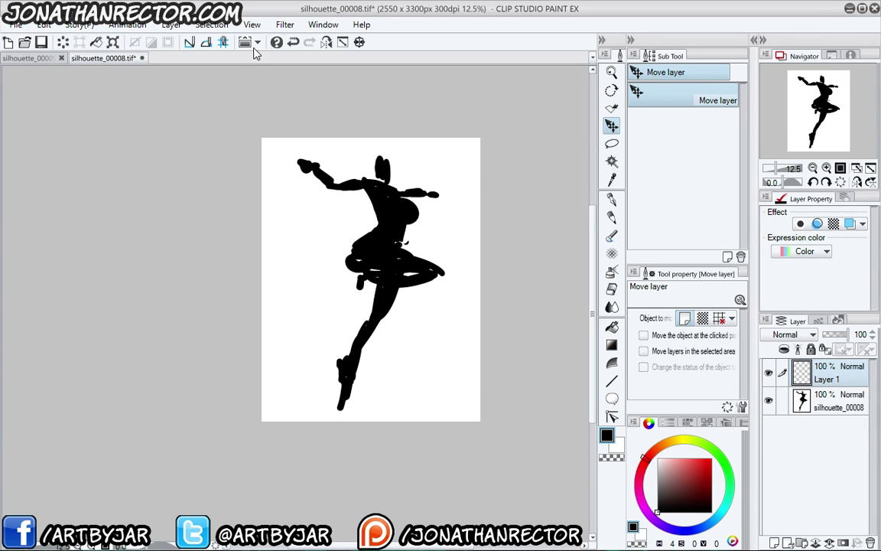
pyautogui.click(612, 381)
pyautogui.click(612, 382)
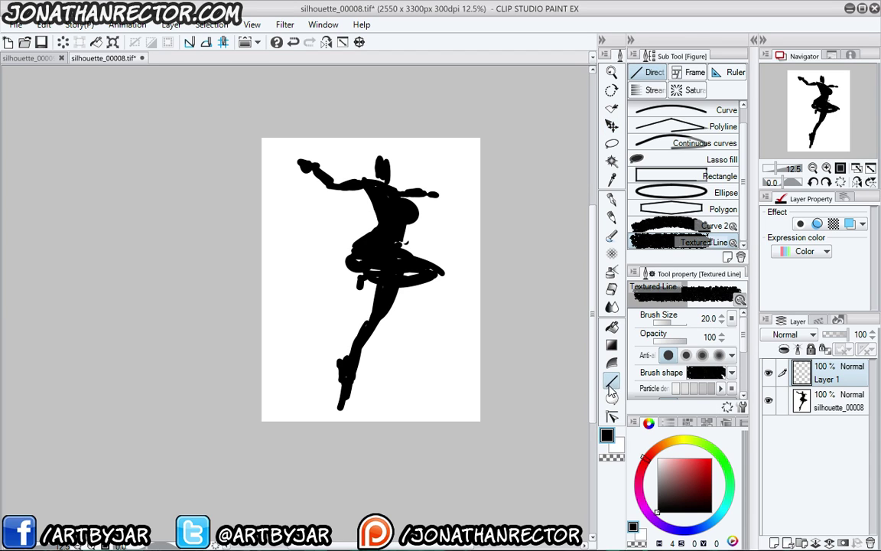
pyautogui.press('u')
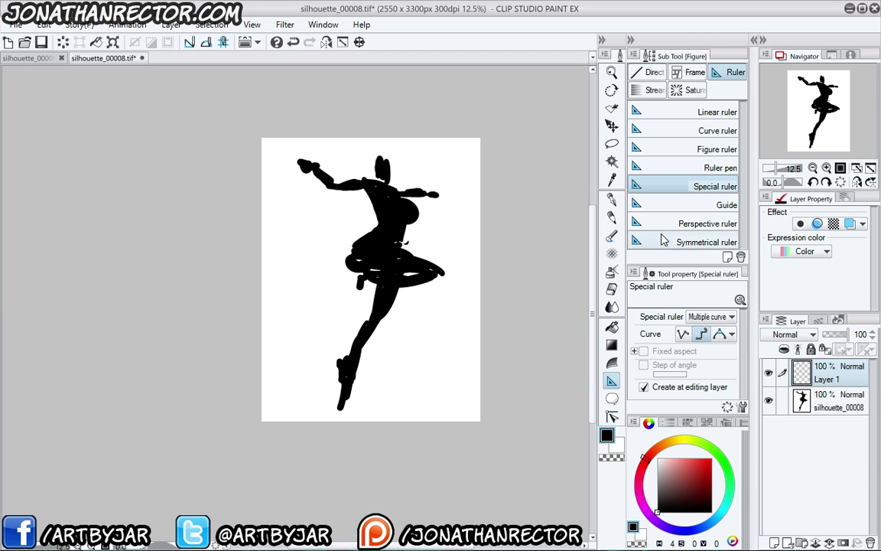
pyautogui.click(689, 223)
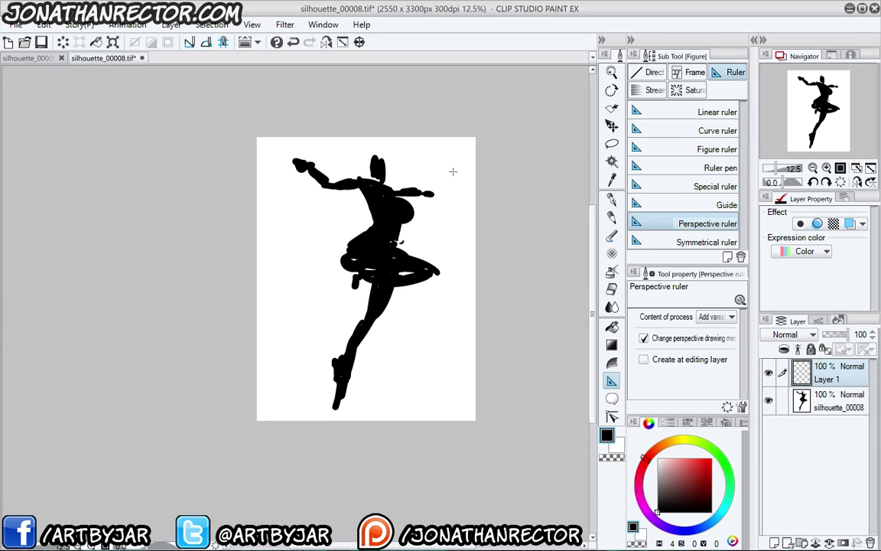
pyautogui.moveTo(452, 172); pyautogui.dragTo(46, 251)
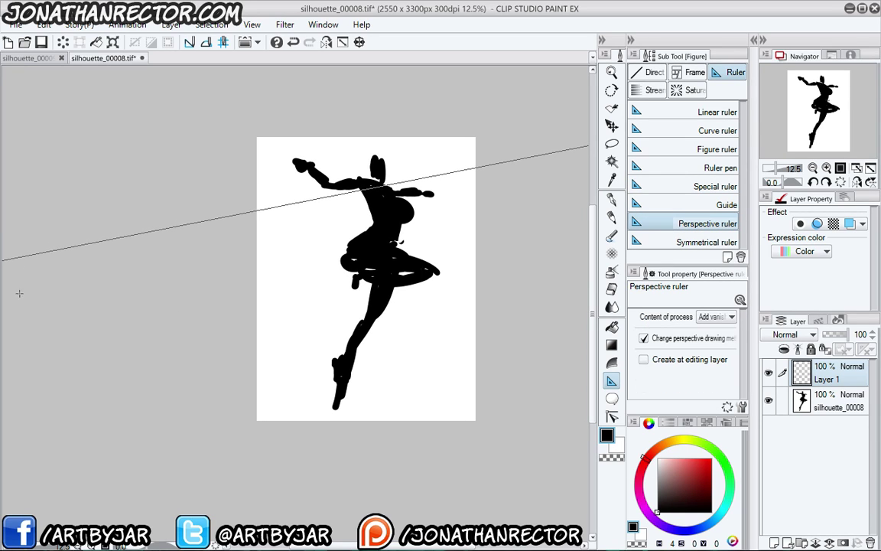
pyautogui.moveTo(194, 380); pyautogui.dragTo(210, 355)
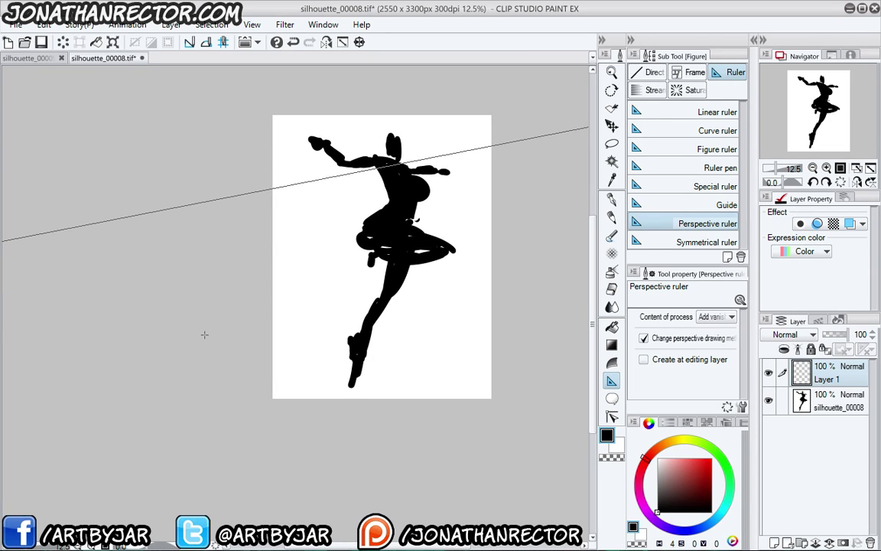
pyautogui.hotkey('ctrl', 'z')
# Create a perspective ruler whose first vanishing point lies far right of the page, using two guides sloping down to the right
pyautogui.scroll(-1, 205, 334)
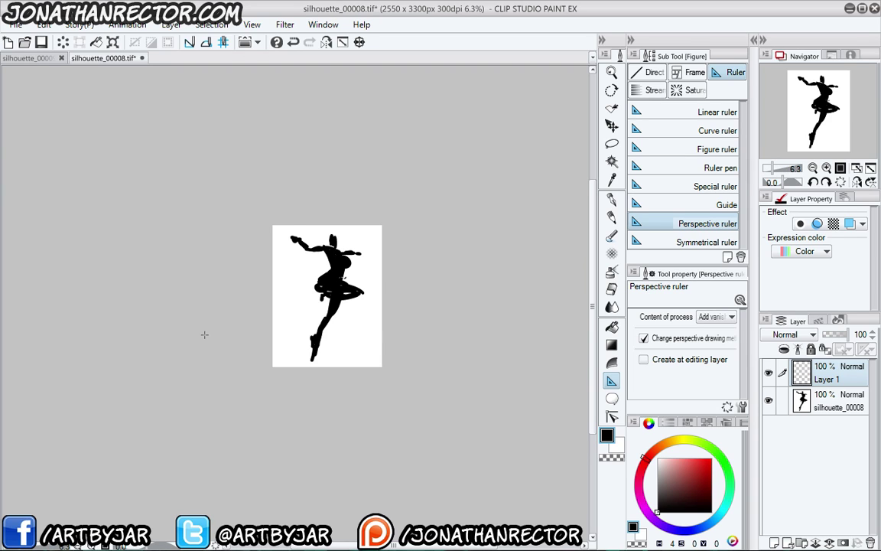
pyautogui.moveTo(280, 327); pyautogui.dragTo(247, 279)
pyautogui.moveTo(261, 192); pyautogui.dragTo(369, 233)
pyautogui.moveTo(262, 350); pyautogui.dragTo(250, 317)
pyautogui.moveTo(190, 290); pyautogui.dragTo(411, 329)
pyautogui.moveTo(231, 303); pyautogui.dragTo(320, 284)
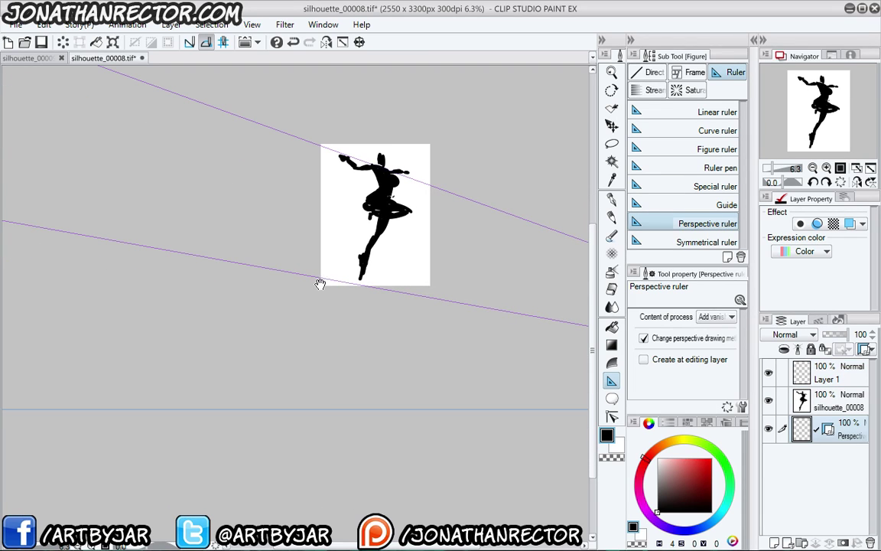
# Add a second vanishing point at the page's lower left and a third high above the page, using two guides for each
pyautogui.moveTo(345, 146); pyautogui.dragTo(227, 287)
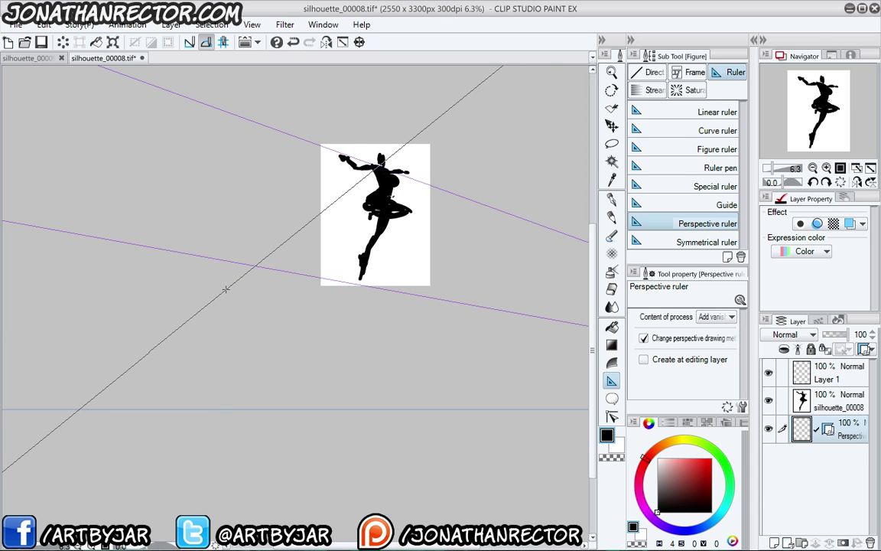
pyautogui.moveTo(413, 220); pyautogui.dragTo(330, 249)
pyautogui.moveTo(305, 316); pyautogui.dragTo(314, 336)
pyautogui.moveTo(369, 260); pyautogui.dragTo(313, 289)
pyautogui.moveTo(325, 352); pyautogui.dragTo(330, 349)
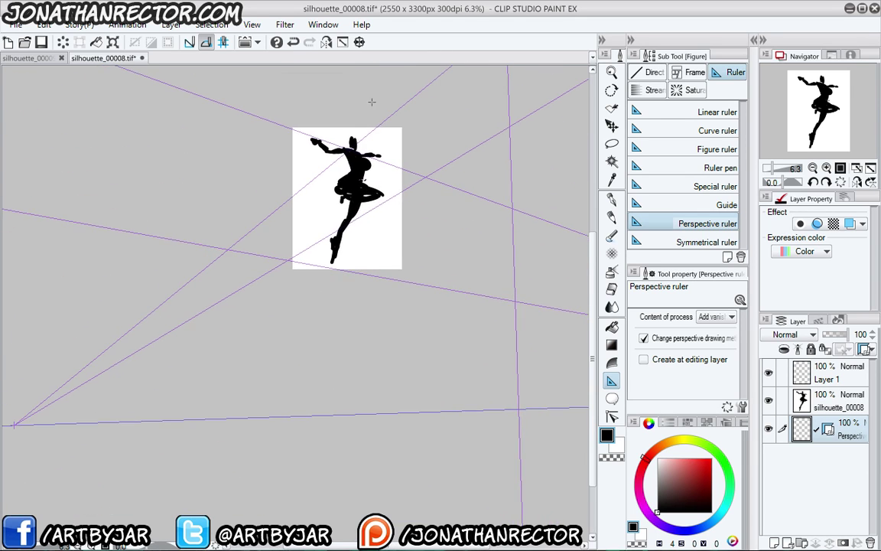
pyautogui.moveTo(367, 90); pyautogui.dragTo(383, 315)
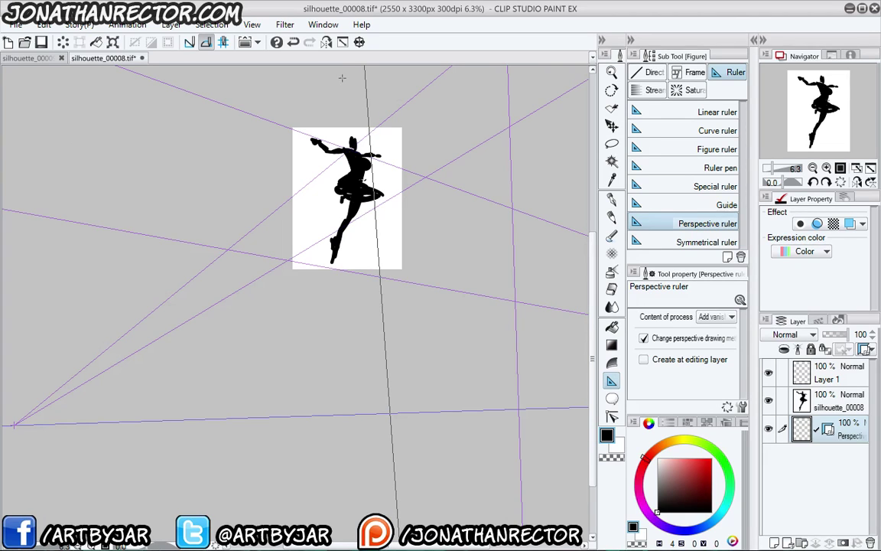
pyautogui.moveTo(344, 71); pyautogui.dragTo(313, 233)
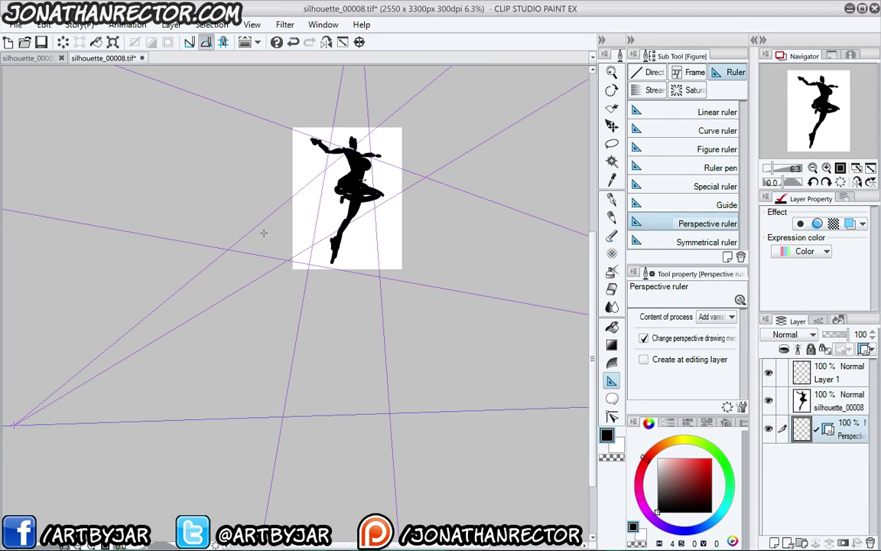
# Choose the JKDeadline 600dpi pen and move the perspective ruler layer to the top of the layer stack
pyautogui.scroll(1, 263, 232)
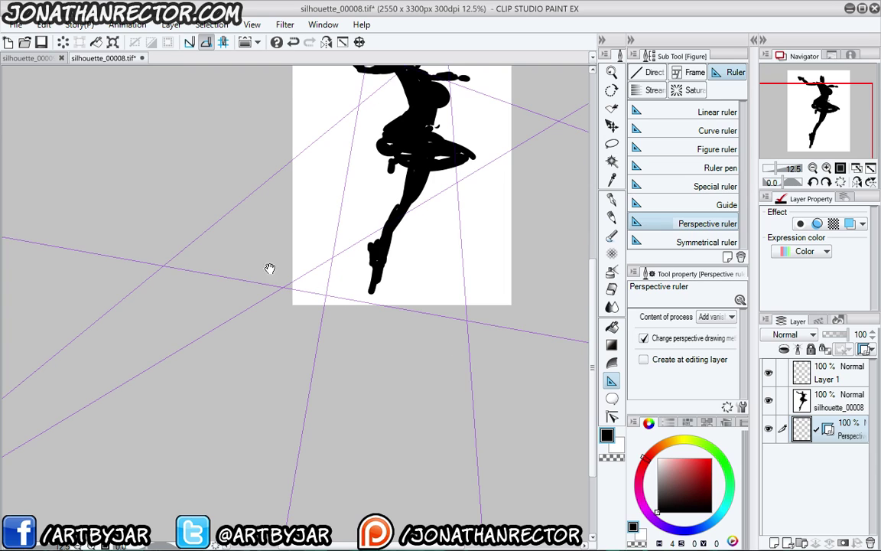
pyautogui.moveTo(270, 268); pyautogui.dragTo(223, 422)
pyautogui.click(611, 199)
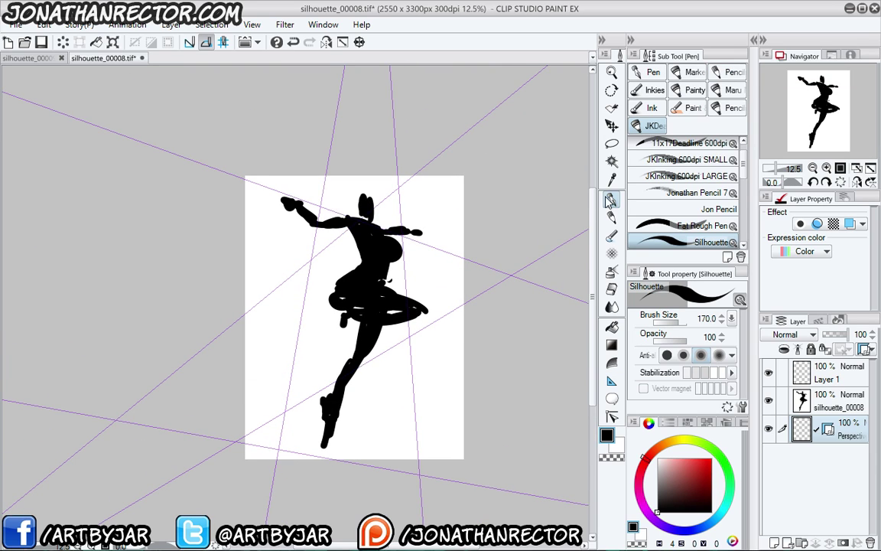
pyautogui.scroll(1, 667, 153)
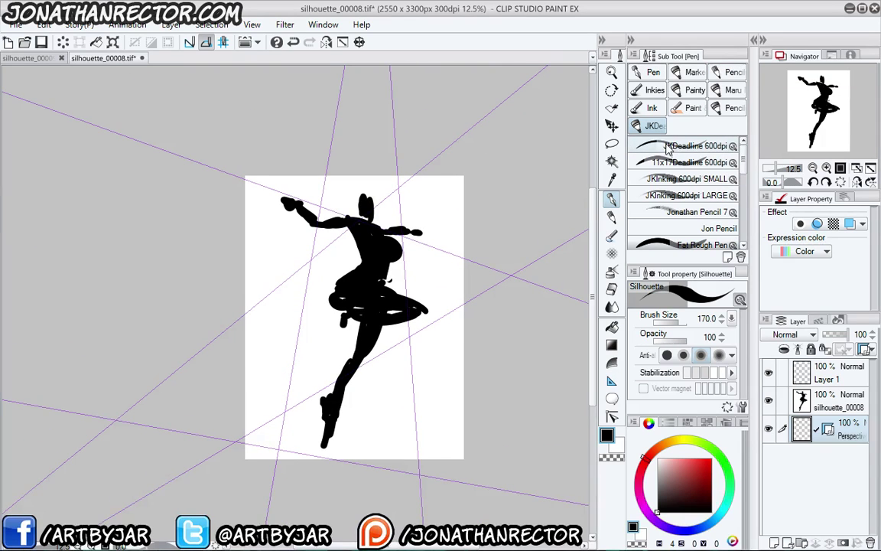
pyautogui.click(667, 147)
pyautogui.moveTo(351, 171); pyautogui.dragTo(352, 151)
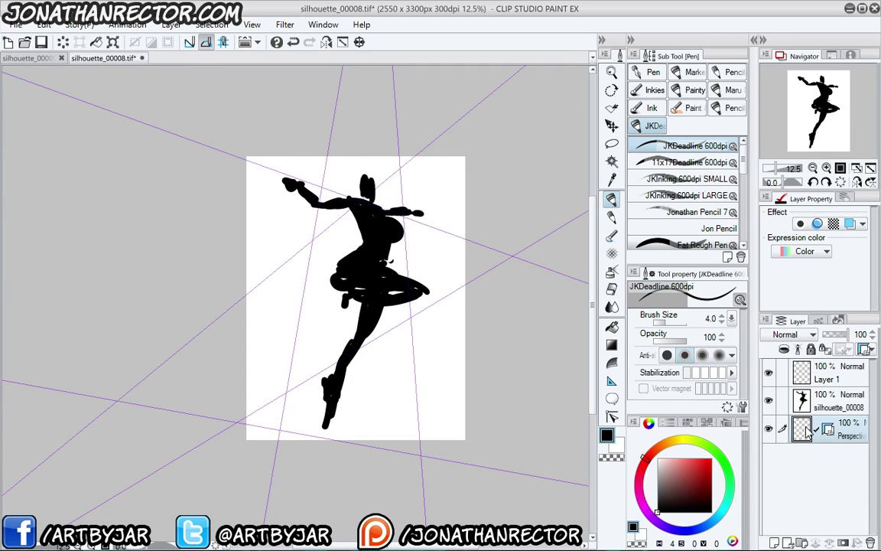
pyautogui.moveTo(807, 432); pyautogui.dragTo(803, 368)
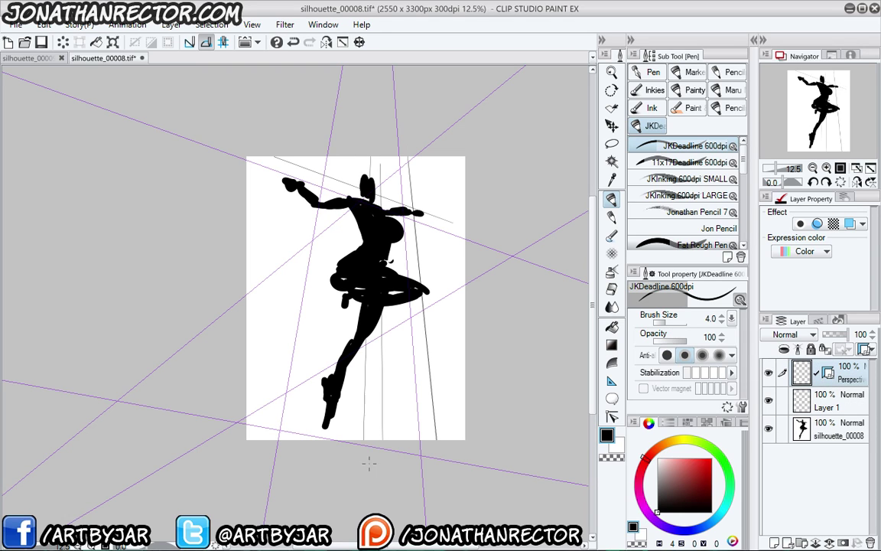
# Draw thin near-vertical grid lines across the whole page, fanning out from the vanishing point above it
pyautogui.moveTo(360, 157)
pyautogui.mouseDown()
pyautogui.moveTo(339, 440)
pyautogui.moveTo(302, 440)
pyautogui.mouseUp()
pyautogui.moveTo(317, 157)
pyautogui.mouseDown()
pyautogui.moveTo(257, 440)
pyautogui.moveTo(247, 428)
pyautogui.mouseUp()
pyautogui.moveTo(287, 156); pyautogui.dragTo(273, 198)
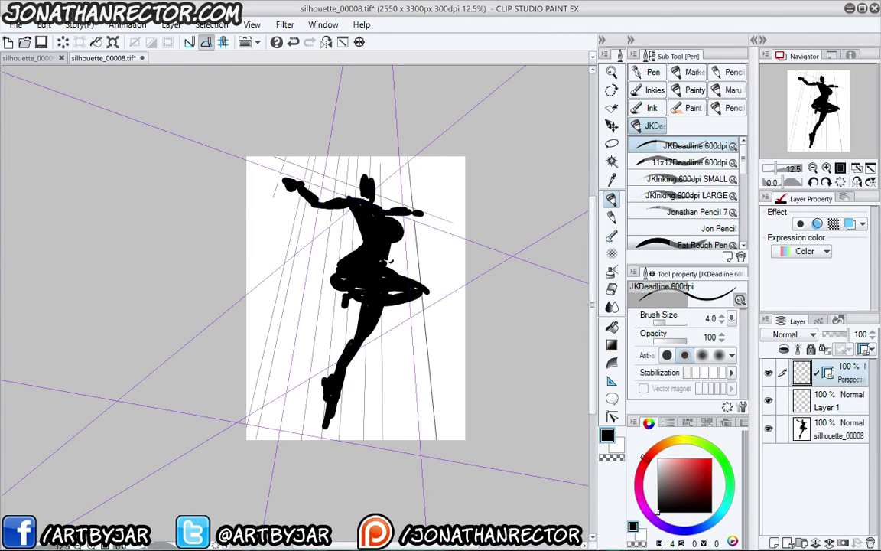
pyautogui.moveTo(237, 140); pyautogui.dragTo(222, 256)
pyautogui.moveTo(347, 140); pyautogui.dragTo(354, 396)
pyautogui.moveTo(375, 195); pyautogui.dragTo(399, 396)
pyautogui.moveTo(386, 140); pyautogui.dragTo(440, 440)
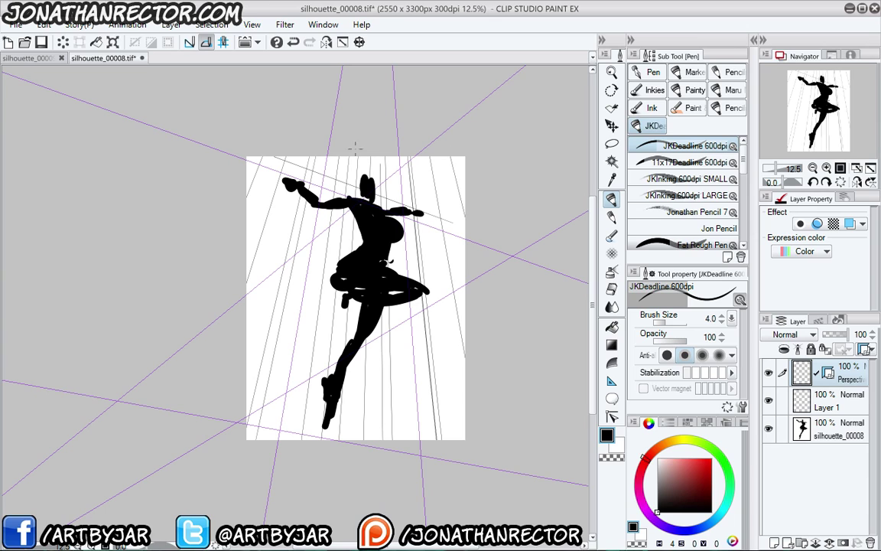
# Draw thin grid lines running toward the right vanishing point, spaced from the page's top to its lower edge
pyautogui.moveTo(468, 172); pyautogui.dragTo(429, 156)
pyautogui.moveTo(479, 202); pyautogui.dragTo(363, 155)
pyautogui.moveTo(470, 218); pyautogui.dragTo(305, 155)
pyautogui.moveTo(470, 235); pyautogui.dragTo(255, 155)
pyautogui.moveTo(470, 254); pyautogui.dragTo(243, 173)
pyautogui.moveTo(472, 277)
pyautogui.mouseDown()
pyautogui.moveTo(243, 200)
pyautogui.moveTo(239, 207)
pyautogui.mouseUp()
pyautogui.moveTo(478, 308); pyautogui.dragTo(229, 231)
pyautogui.moveTo(482, 328); pyautogui.dragTo(229, 254)
pyautogui.moveTo(502, 358); pyautogui.dragTo(229, 283)
pyautogui.moveTo(481, 379); pyautogui.dragTo(229, 313)
pyautogui.moveTo(486, 411); pyautogui.dragTo(229, 353)
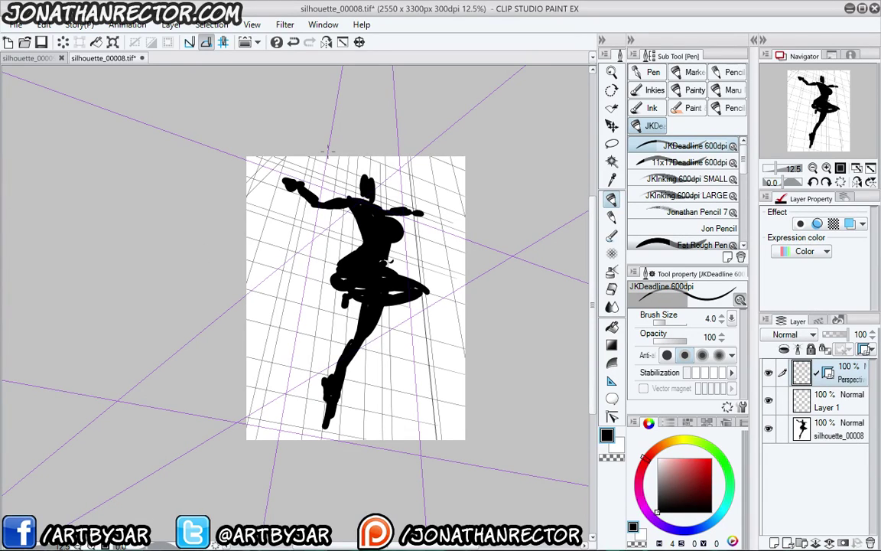
# Draw thin grid lines running toward the lower-left vanishing point, spaced from the page's top to its lower edge
pyautogui.moveTo(286, 146); pyautogui.dragTo(232, 197)
pyautogui.moveTo(316, 148); pyautogui.dragTo(230, 225)
pyautogui.moveTo(347, 148); pyautogui.dragTo(230, 246)
pyautogui.moveTo(389, 149); pyautogui.dragTo(230, 275)
pyautogui.moveTo(418, 152); pyautogui.dragTo(225, 313)
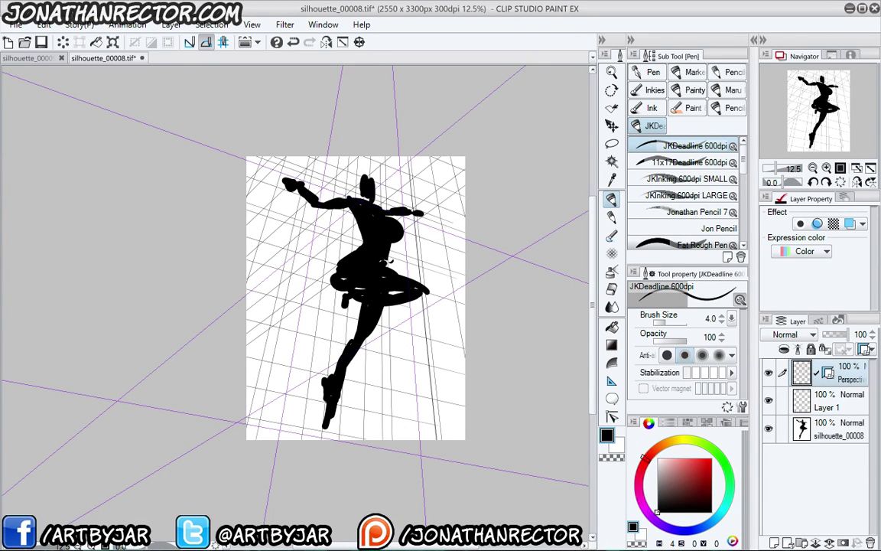
pyautogui.moveTo(440, 191); pyautogui.dragTo(227, 337)
pyautogui.moveTo(442, 211); pyautogui.dragTo(232, 349)
pyautogui.moveTo(440, 164); pyautogui.dragTo(236, 309)
pyautogui.moveTo(444, 220); pyautogui.dragTo(223, 360)
pyautogui.moveTo(455, 290); pyautogui.dragTo(214, 425)
pyautogui.moveTo(448, 236); pyautogui.dragTo(223, 374)
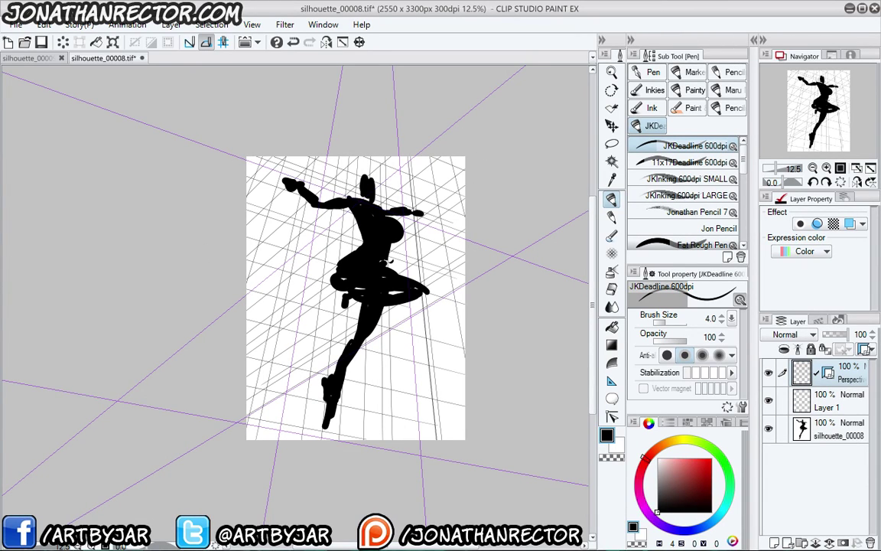
pyautogui.moveTo(460, 257); pyautogui.dragTo(222, 394)
pyautogui.moveTo(463, 281); pyautogui.dragTo(245, 399)
pyautogui.moveTo(464, 304); pyautogui.dragTo(260, 411)
pyautogui.moveTo(463, 328); pyautogui.dragTo(287, 416)
pyautogui.moveTo(464, 351); pyautogui.dragTo(298, 429)
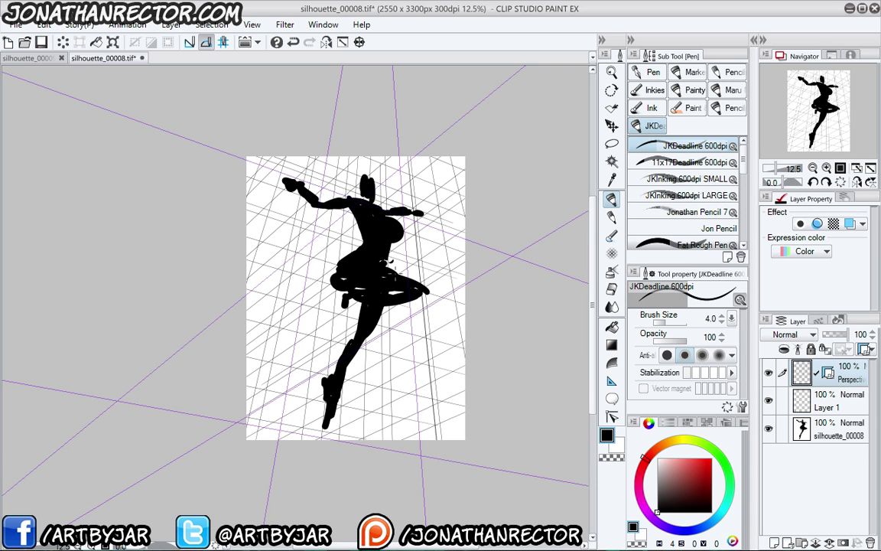
# Tint the perspective grid layer blue with the layer colour effect and hide its ruler guides
pyautogui.moveTo(268, 309); pyautogui.dragTo(241, 270)
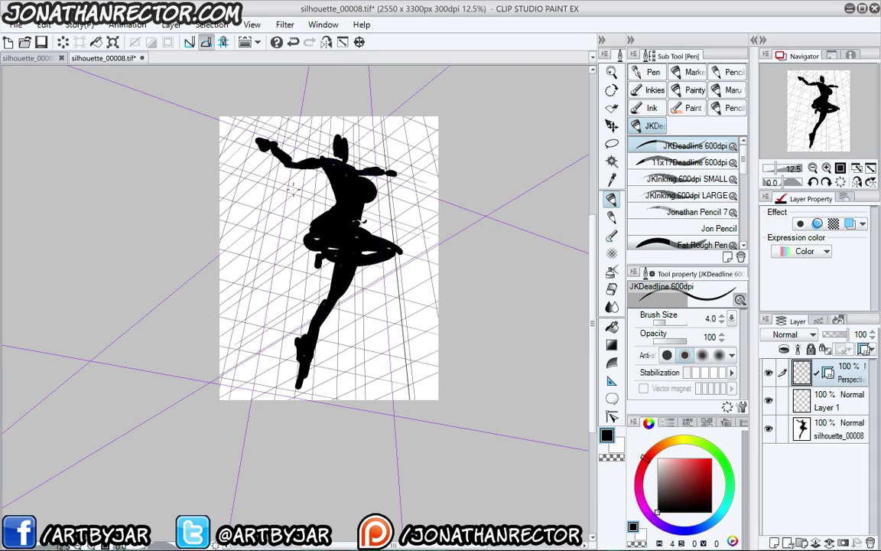
pyautogui.click(864, 350)
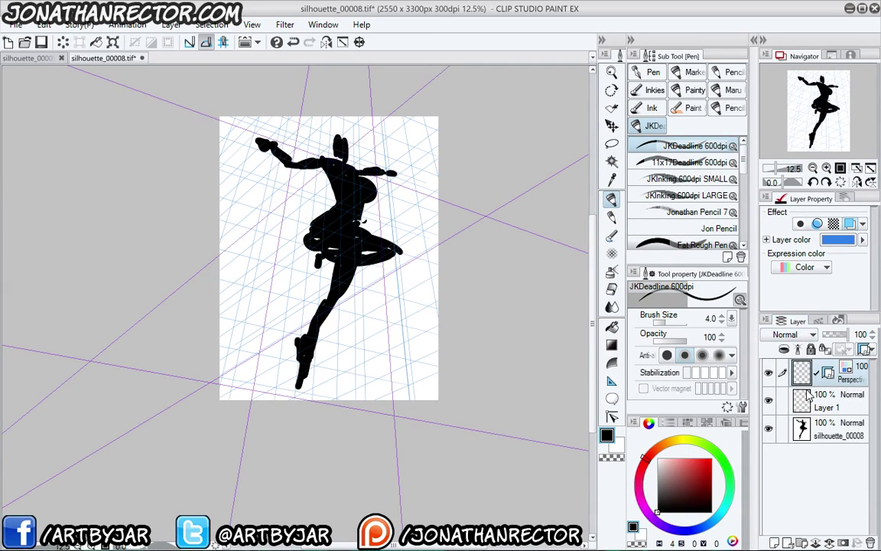
pyautogui.click(871, 351)
pyautogui.click(744, 368)
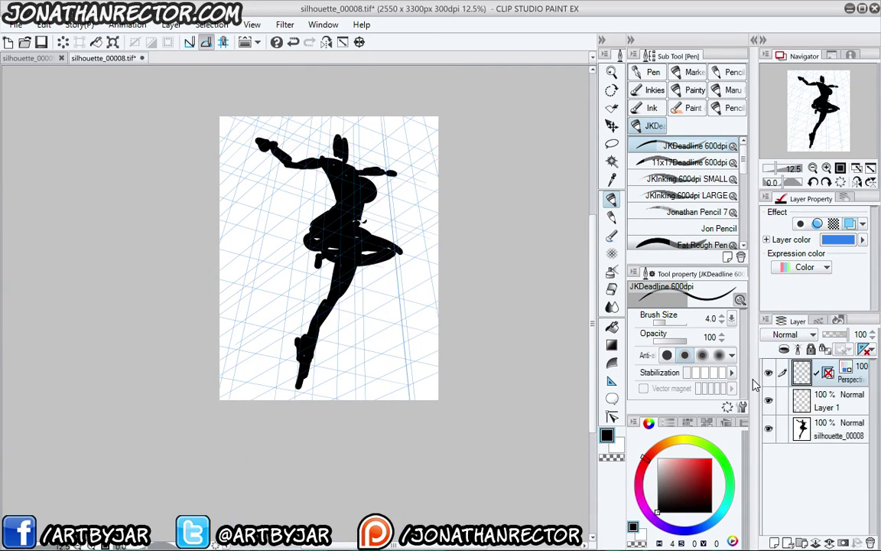
pyautogui.scroll(2, 565, 390)
pyautogui.moveTo(212, 233); pyautogui.dragTo(362, 465)
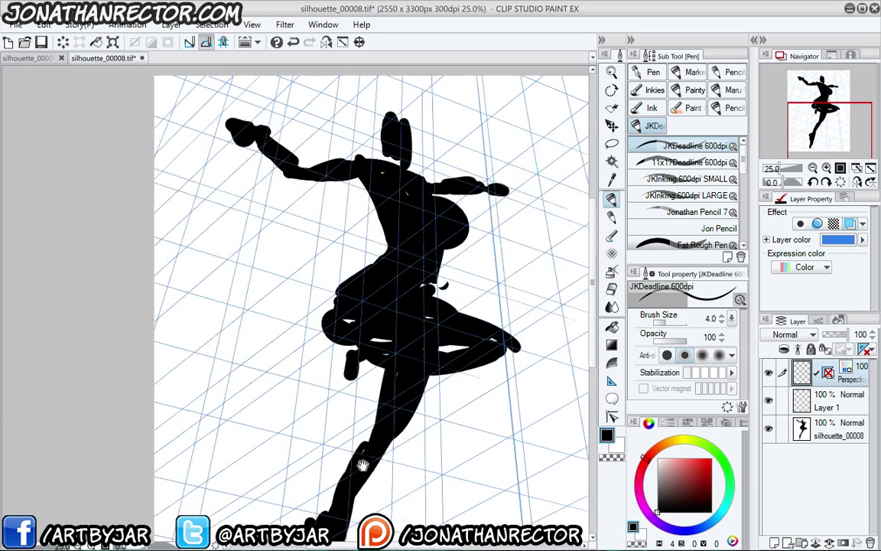
pyautogui.moveTo(275, 315); pyautogui.dragTo(235, 268)
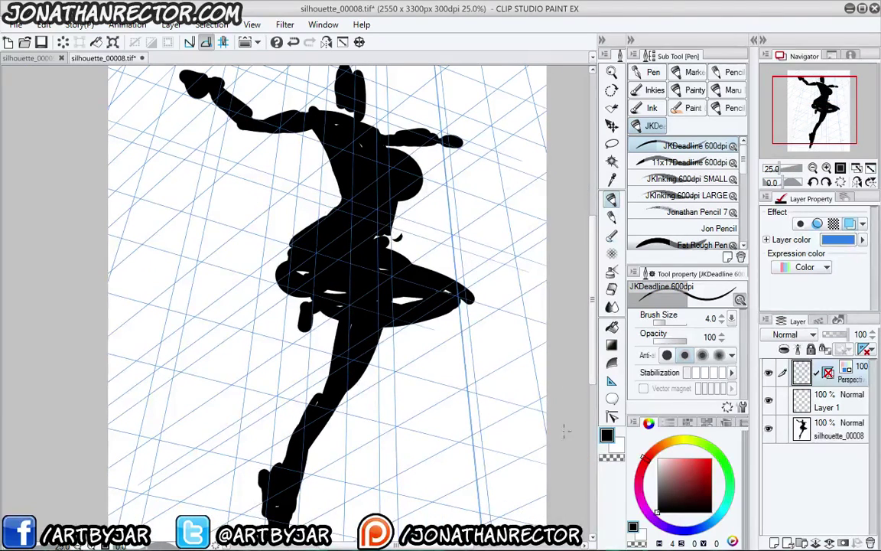
pyautogui.click(15, 25)
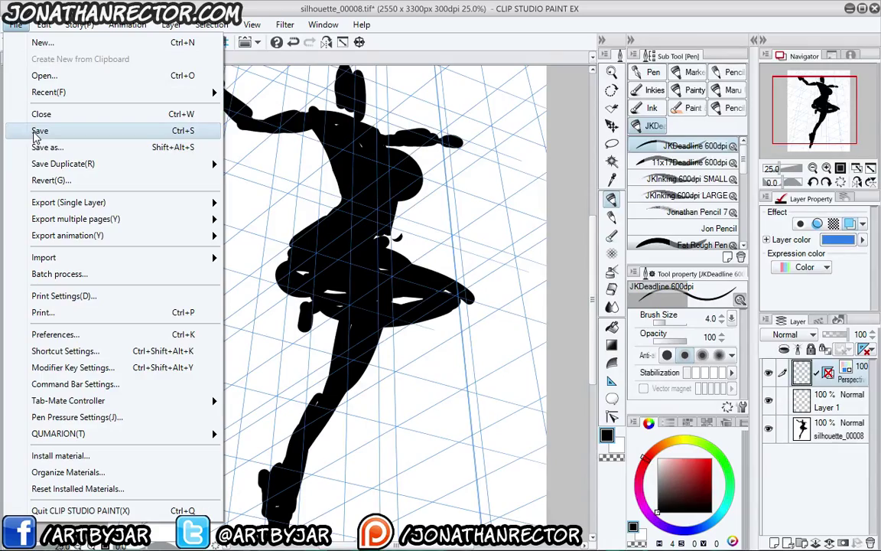
pyautogui.click(34, 133)
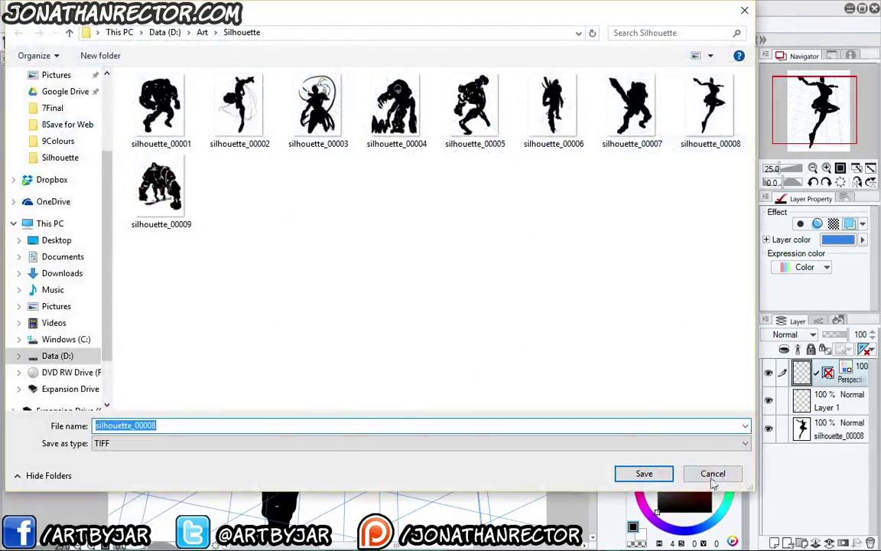
pyautogui.click(713, 478)
# Save a copy of the page as silhouette_00008 in CLIP STUDIO FORMAT in the Silhouette folder
pyautogui.click(15, 24)
pyautogui.click(43, 148)
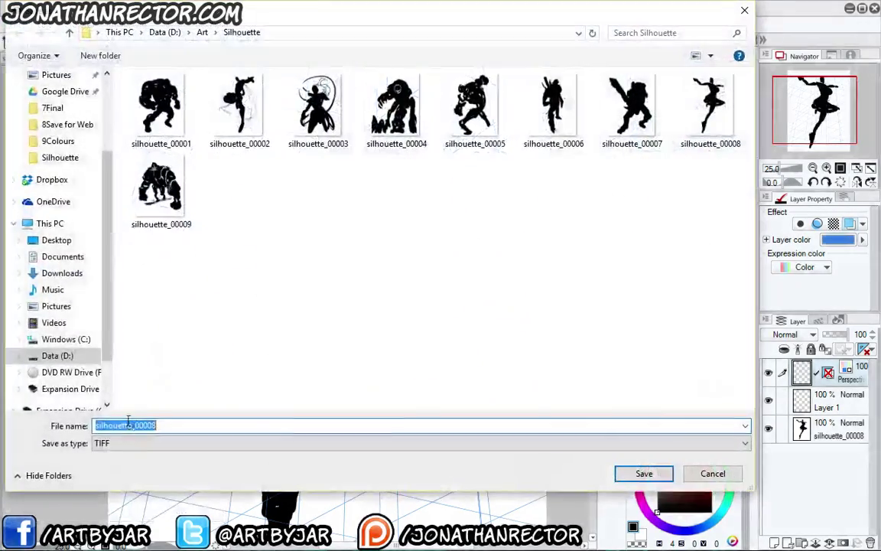
pyautogui.click(115, 444)
pyautogui.click(130, 456)
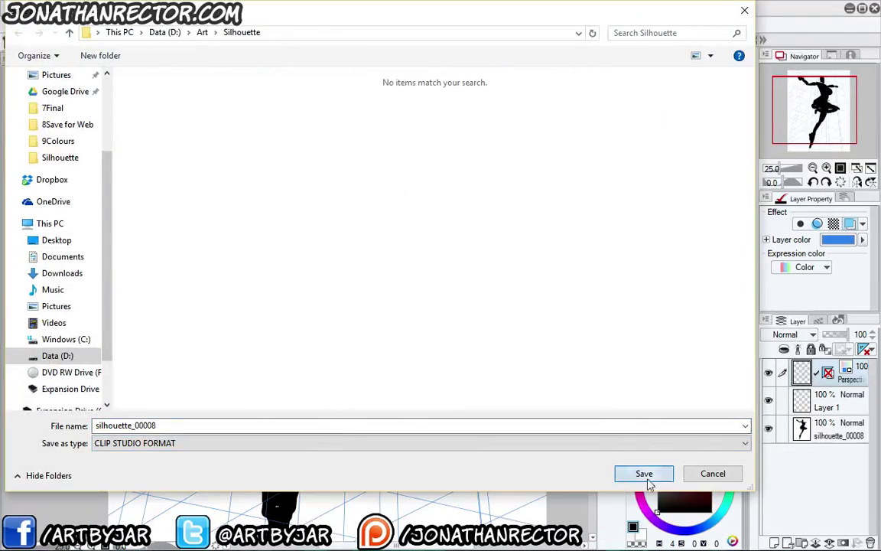
pyautogui.click(645, 473)
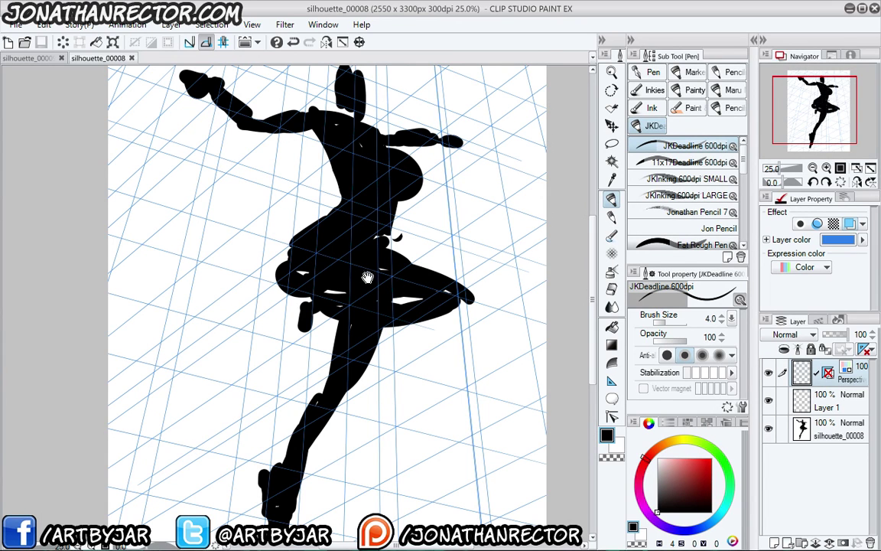
# Lower the perspective grid layer's opacity to 43% and fill Layer 1 beneath it with white
pyautogui.moveTo(368, 276); pyautogui.dragTo(307, 288)
pyautogui.click(834, 335)
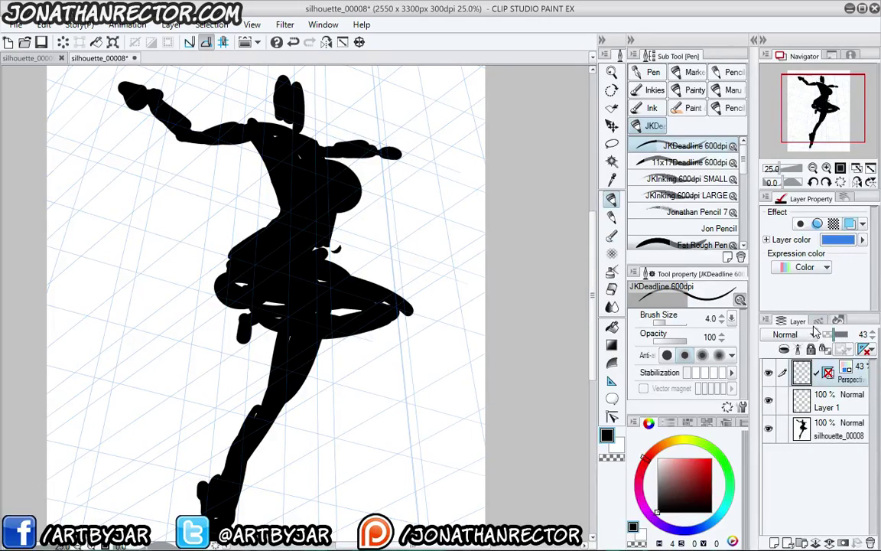
pyautogui.click(784, 405)
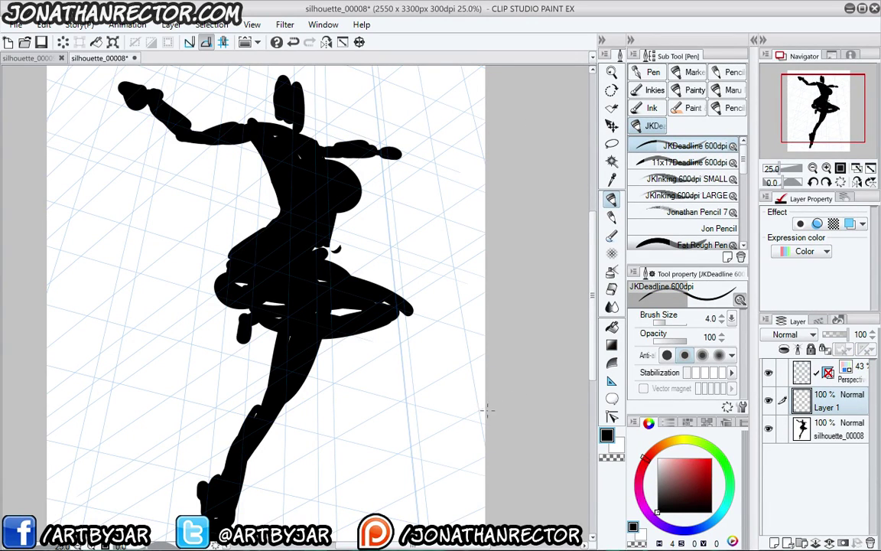
pyautogui.press('x')
pyautogui.hotkey('alt', 'Delete')
# Set the white Layer 1's opacity to 92% to fade the silhouette under it
pyautogui.click(844, 335)
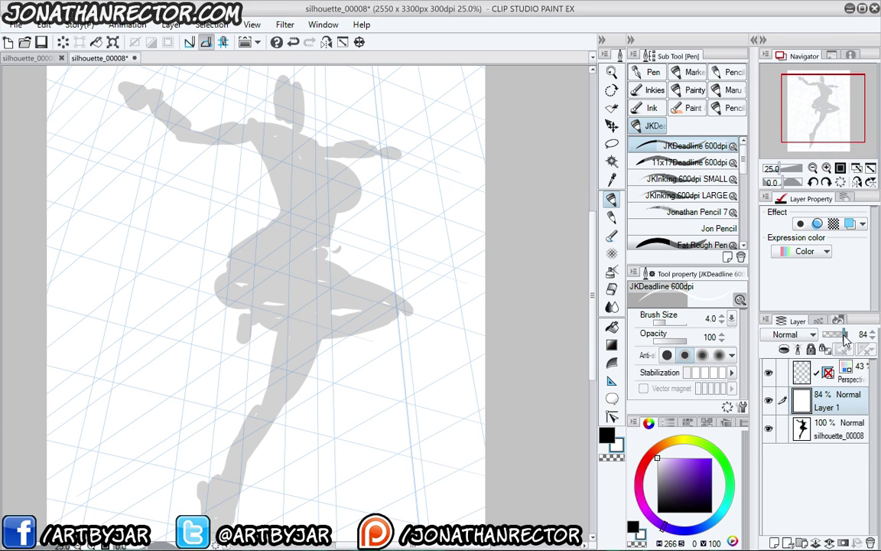
pyautogui.click(846, 337)
pyautogui.moveTo(844, 337); pyautogui.dragTo(847, 335)
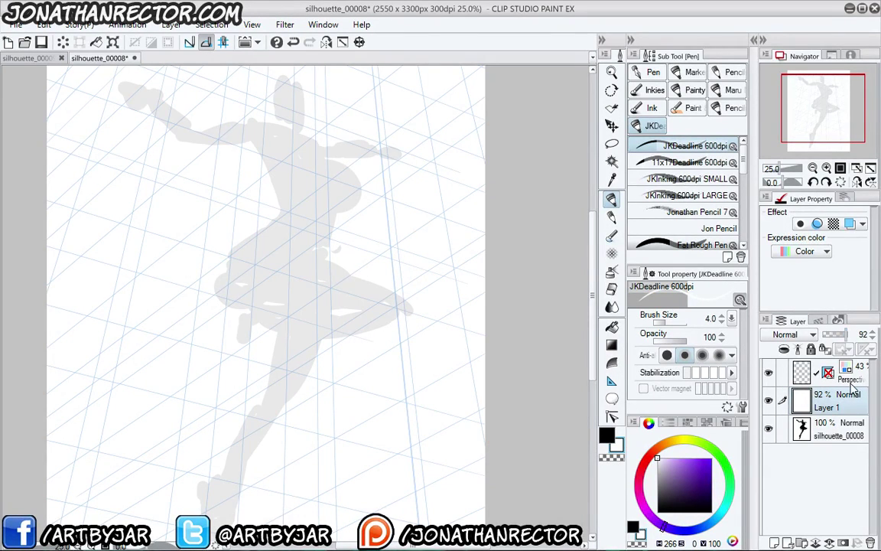
# Add a new layer above the grid and choose Jonathan Pencil 7 with a strong red colour (H 4, S 100, V 81)
pyautogui.hotkey('ctrl', 'shift', 'n')
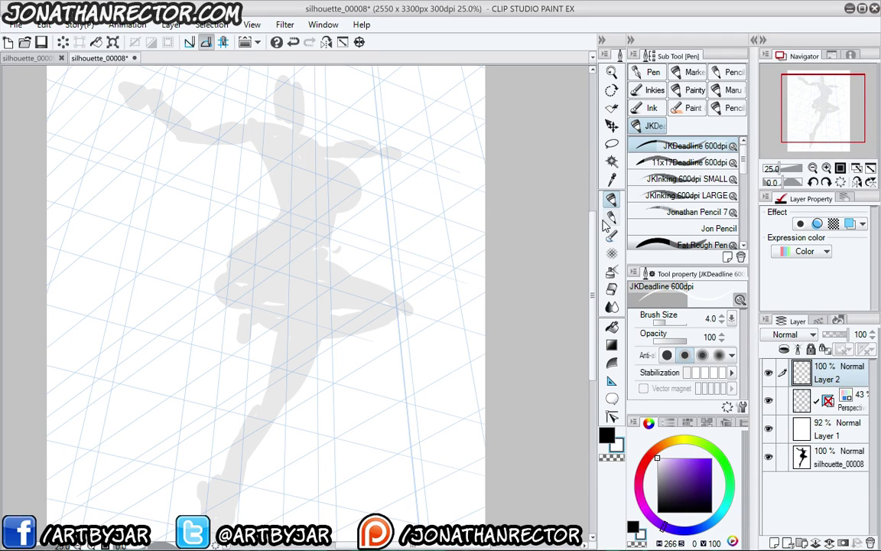
pyautogui.click(649, 218)
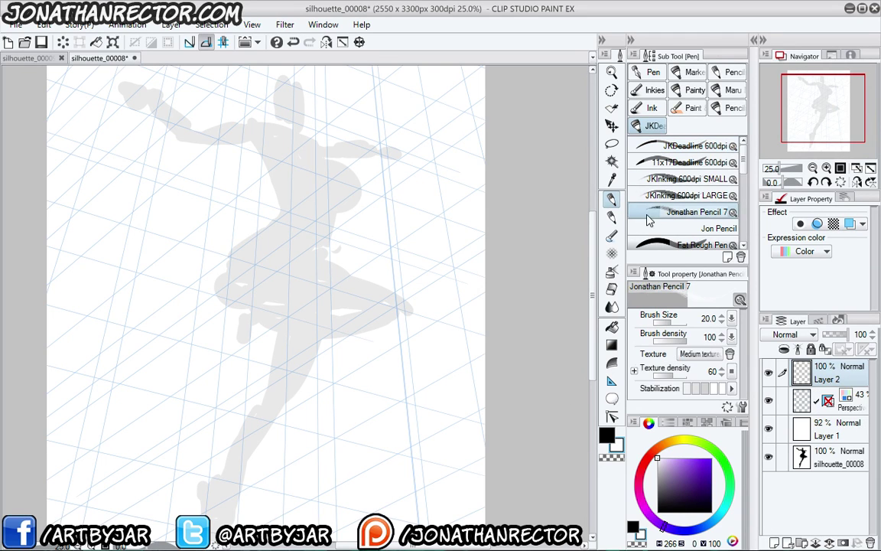
pyautogui.click(644, 458)
pyautogui.click(714, 469)
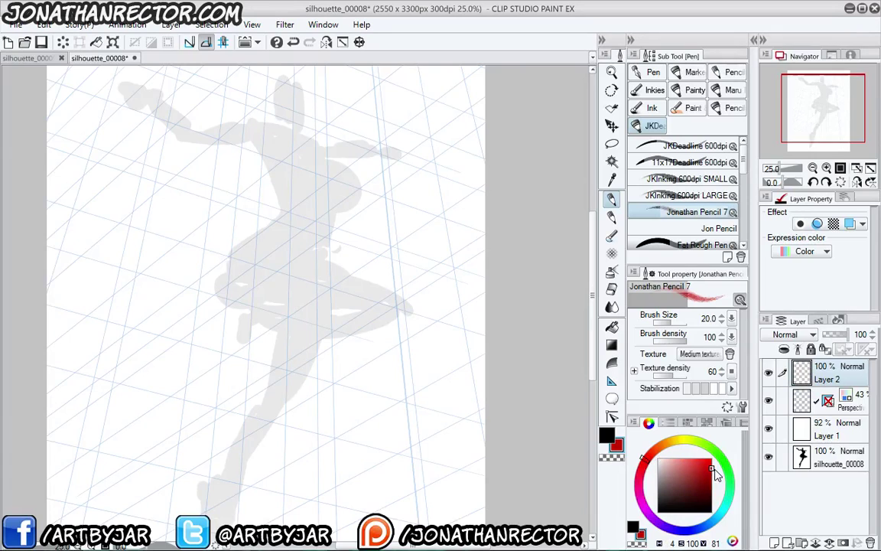
# Hide the palettes, open a second window of the silhouette_00008 canvas, and move the original canvas window out of the main tab row
pyautogui.press('Tab')
pyautogui.scroll(1, 251, 312)
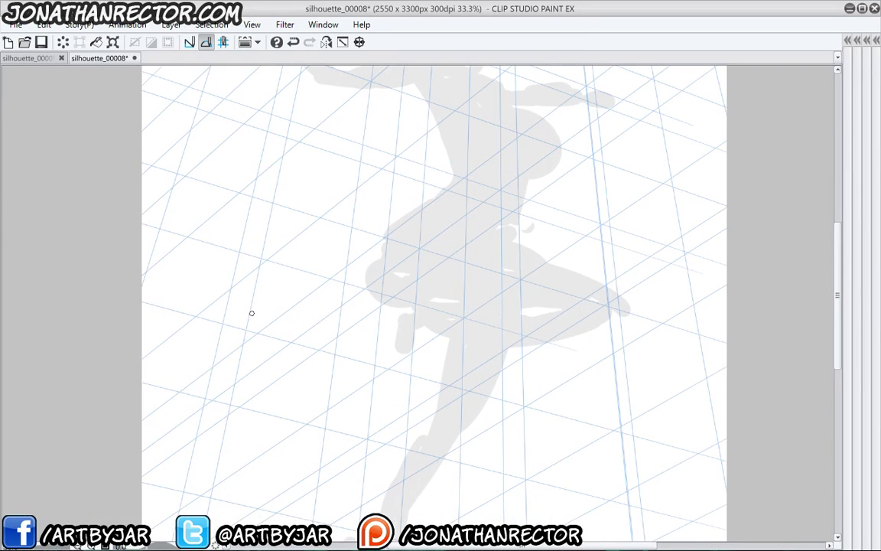
pyautogui.moveTo(350, 264); pyautogui.dragTo(308, 393)
pyautogui.click(323, 24)
pyautogui.moveTo(383, 23)
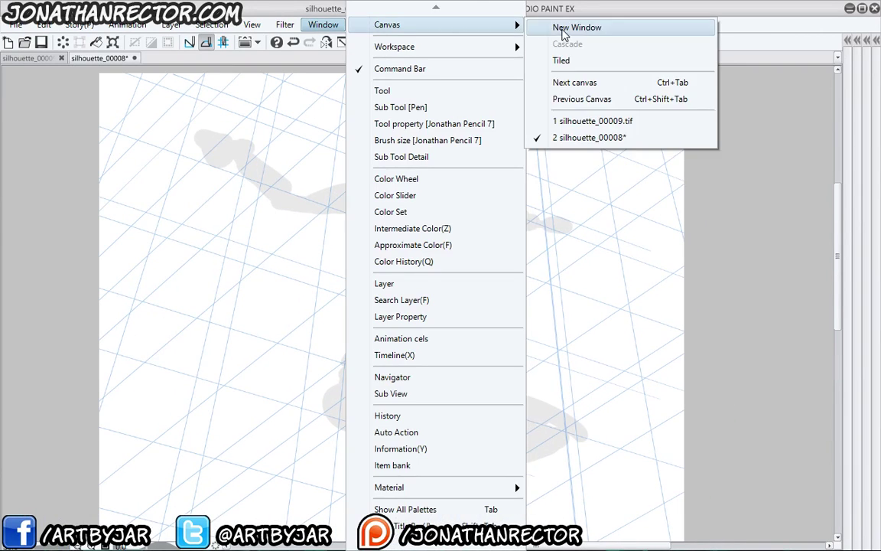
pyautogui.click(565, 29)
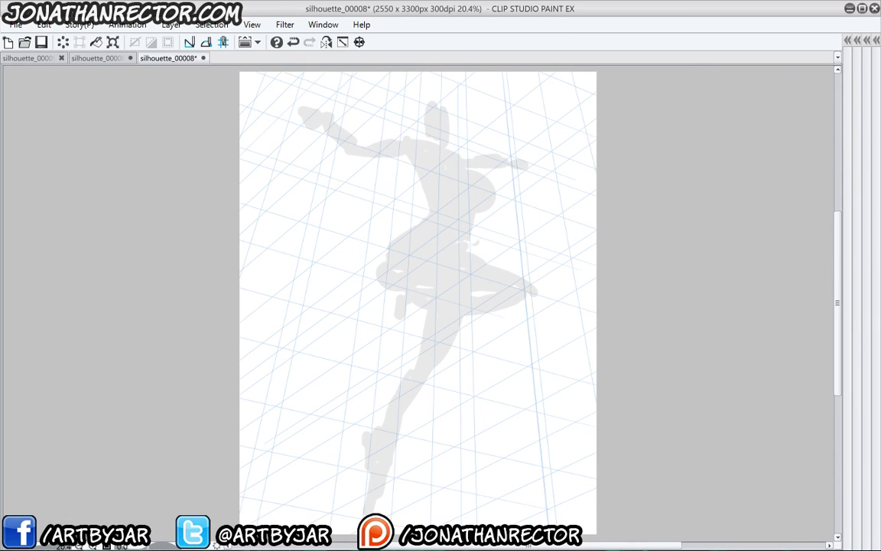
pyautogui.click(92, 59)
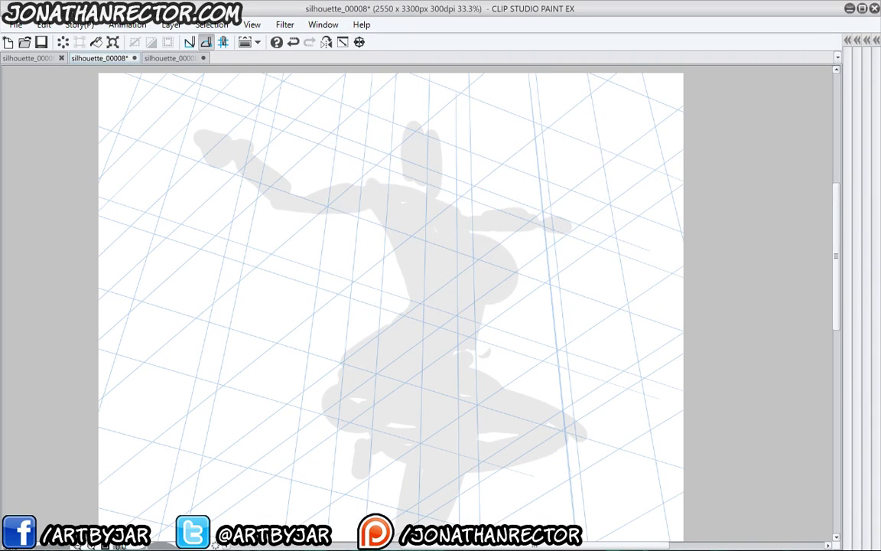
pyautogui.moveTo(93, 59); pyautogui.dragTo(107, 547)
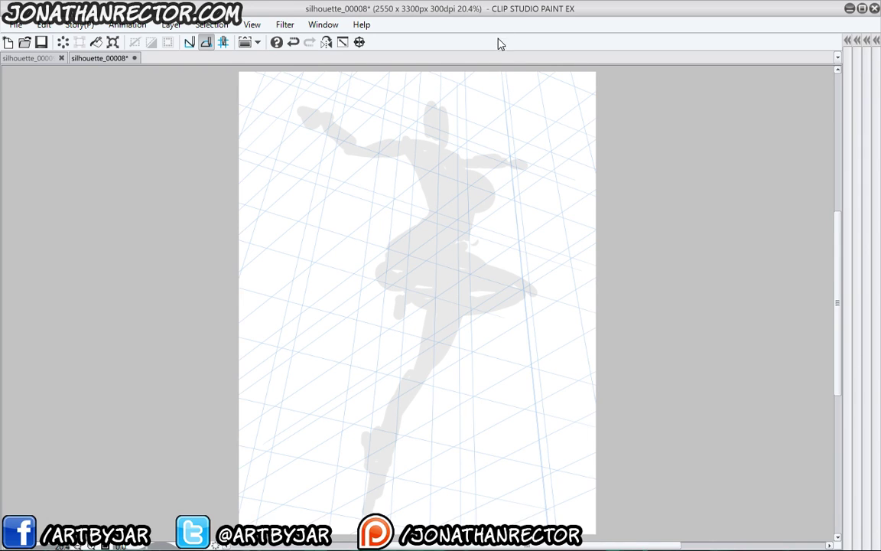
# Sketch the ribcage in red over the faded silhouette, with a shoulder curve, centre line, oval base and two side contours
pyautogui.moveTo(410, 209); pyautogui.dragTo(408, 222)
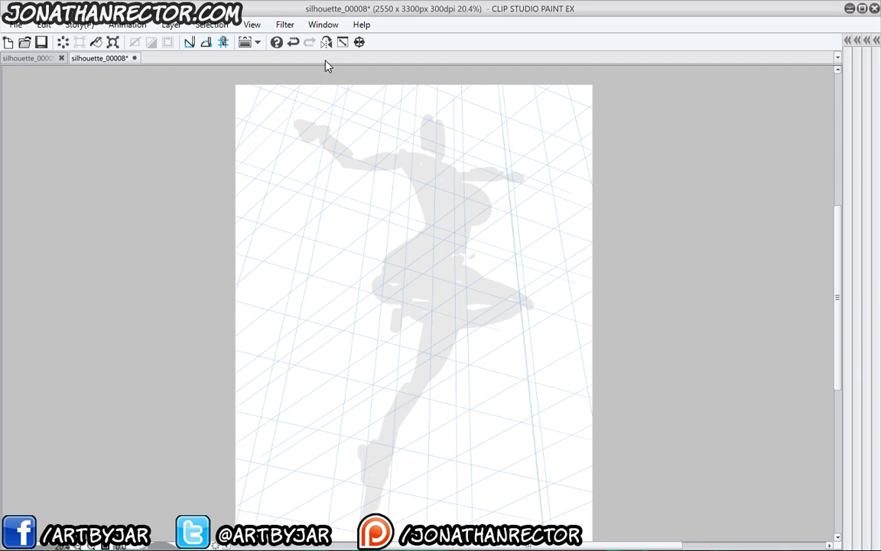
pyautogui.moveTo(332, 105); pyautogui.dragTo(332, 107)
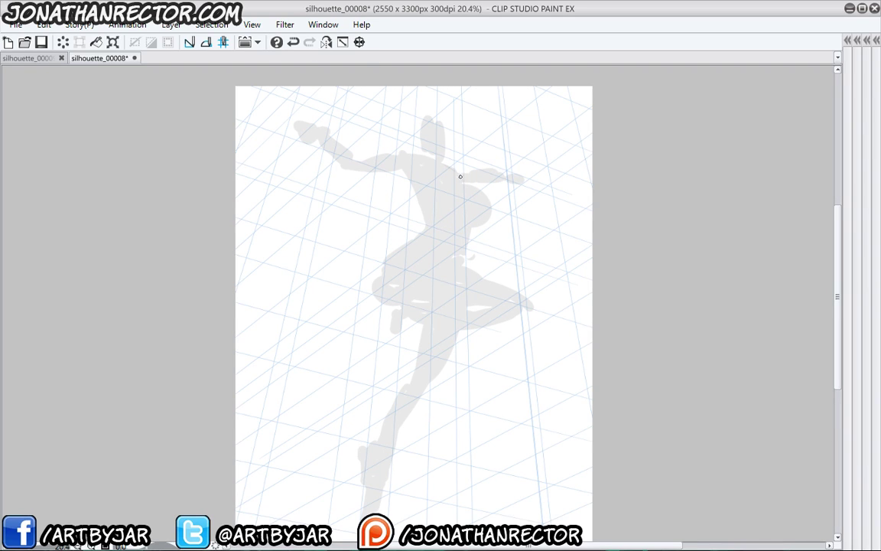
pyautogui.moveTo(406, 156); pyautogui.dragTo(454, 168)
pyautogui.moveTo(453, 169); pyautogui.dragTo(463, 238)
pyautogui.moveTo(440, 272); pyautogui.dragTo(462, 244)
pyautogui.moveTo(436, 216)
pyautogui.mouseDown()
pyautogui.moveTo(475, 230)
pyautogui.moveTo(425, 224)
pyautogui.moveTo(475, 231)
pyautogui.mouseUp()
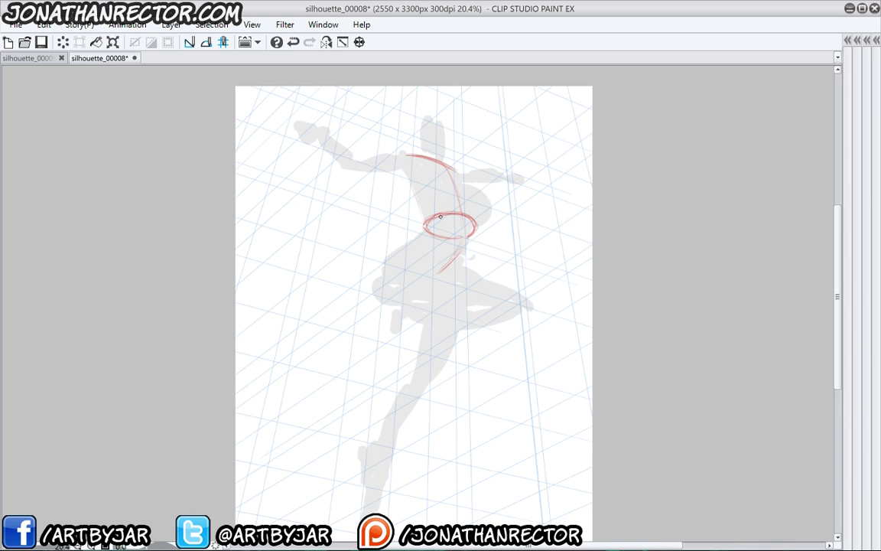
pyautogui.moveTo(407, 170); pyautogui.dragTo(419, 208)
pyautogui.moveTo(465, 188); pyautogui.dragTo(472, 205)
# Sketch the pelvis with a curved top edge, crotch line and near leg opening, and connect it to the ribcage with waist lines
pyautogui.moveTo(441, 271); pyautogui.dragTo(405, 249)
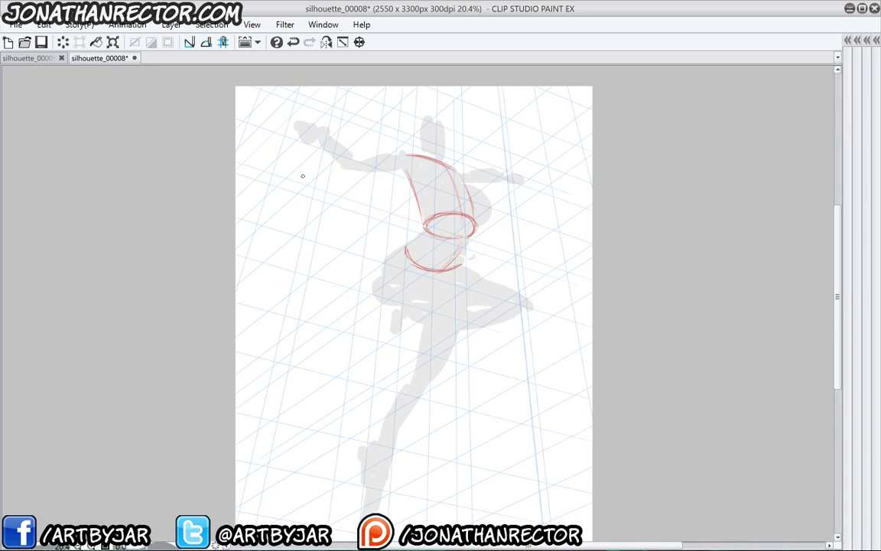
pyautogui.hotkey('ctrl', 'z')
pyautogui.moveTo(406, 249)
pyautogui.mouseDown()
pyautogui.moveTo(462, 264)
pyautogui.moveTo(437, 298)
pyautogui.mouseUp()
pyautogui.moveTo(453, 257)
pyautogui.mouseDown()
pyautogui.moveTo(437, 298)
pyautogui.moveTo(459, 287)
pyautogui.moveTo(436, 308)
pyautogui.mouseUp()
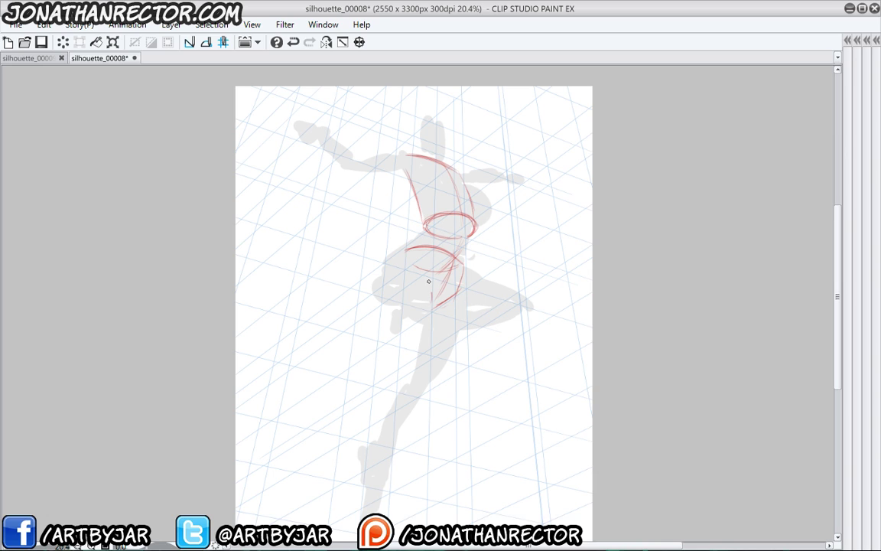
pyautogui.moveTo(414, 266)
pyautogui.mouseDown()
pyautogui.moveTo(432, 298)
pyautogui.moveTo(386, 266)
pyautogui.mouseUp()
pyautogui.moveTo(423, 228); pyautogui.dragTo(389, 265)
pyautogui.moveTo(470, 237); pyautogui.dragTo(467, 260)
# Sketch the raised thigh as a tapering cylinder running from a rounded hip to an oval at the knee
pyautogui.moveTo(371, 248); pyautogui.dragTo(335, 187)
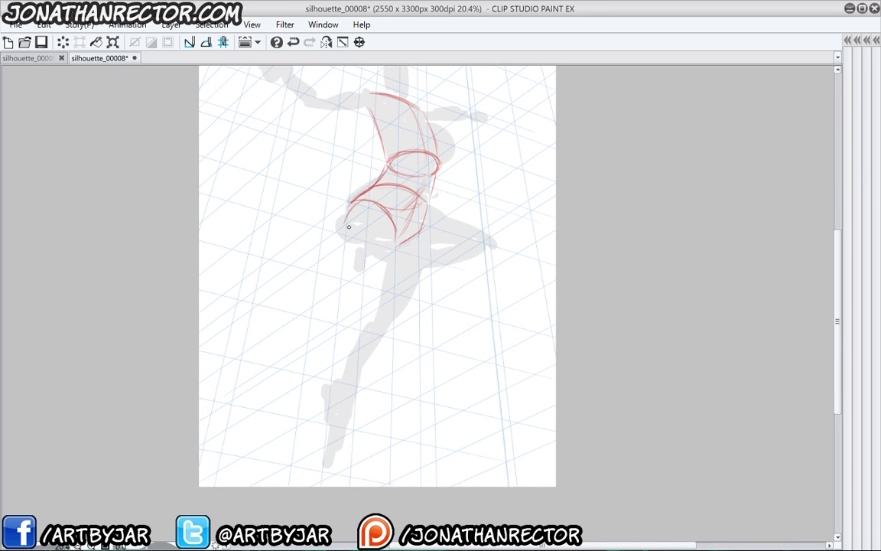
pyautogui.moveTo(311, 300); pyautogui.dragTo(271, 373)
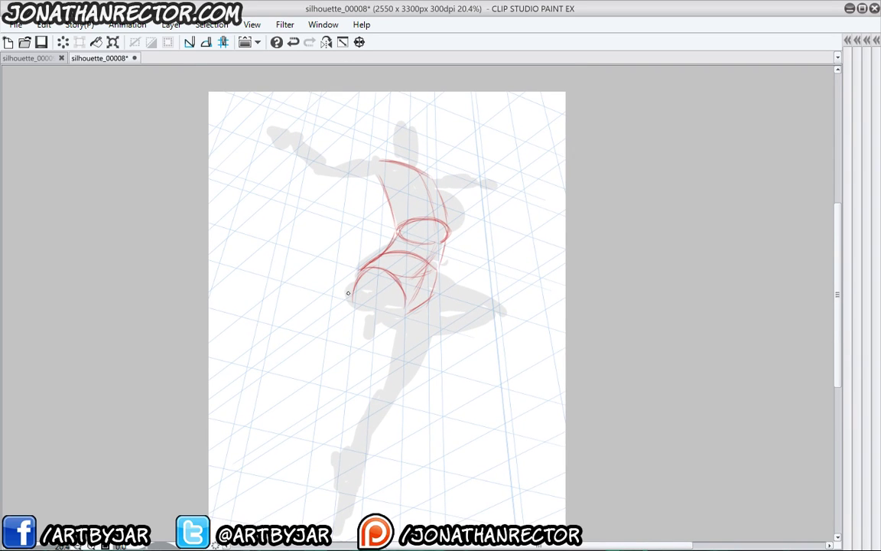
pyautogui.moveTo(352, 292); pyautogui.dragTo(356, 312)
pyautogui.moveTo(372, 310)
pyautogui.mouseDown()
pyautogui.moveTo(374, 275)
pyautogui.moveTo(390, 277)
pyautogui.moveTo(395, 324)
pyautogui.mouseUp()
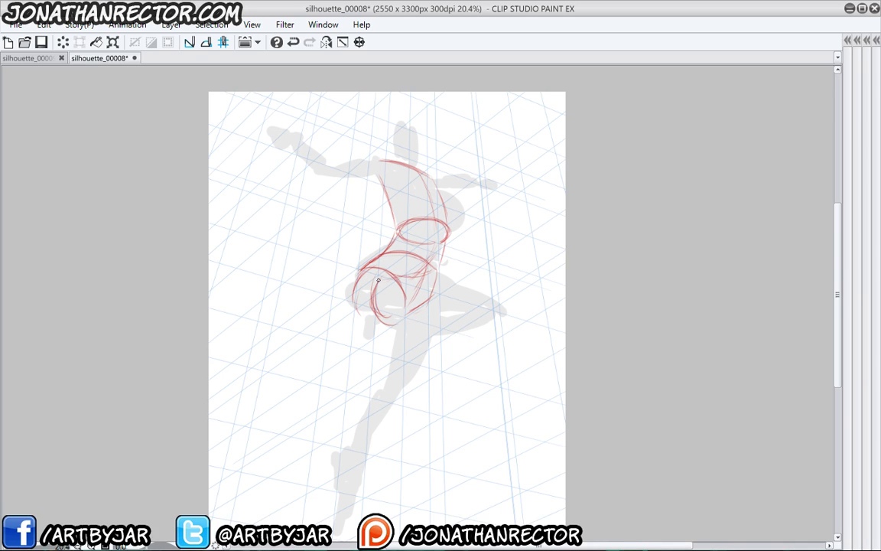
pyautogui.moveTo(378, 281)
pyautogui.mouseDown()
pyautogui.moveTo(476, 262)
pyautogui.moveTo(413, 273)
pyautogui.moveTo(460, 267)
pyautogui.moveTo(458, 290)
pyautogui.moveTo(470, 297)
pyautogui.moveTo(483, 262)
pyautogui.moveTo(469, 296)
pyautogui.mouseUp()
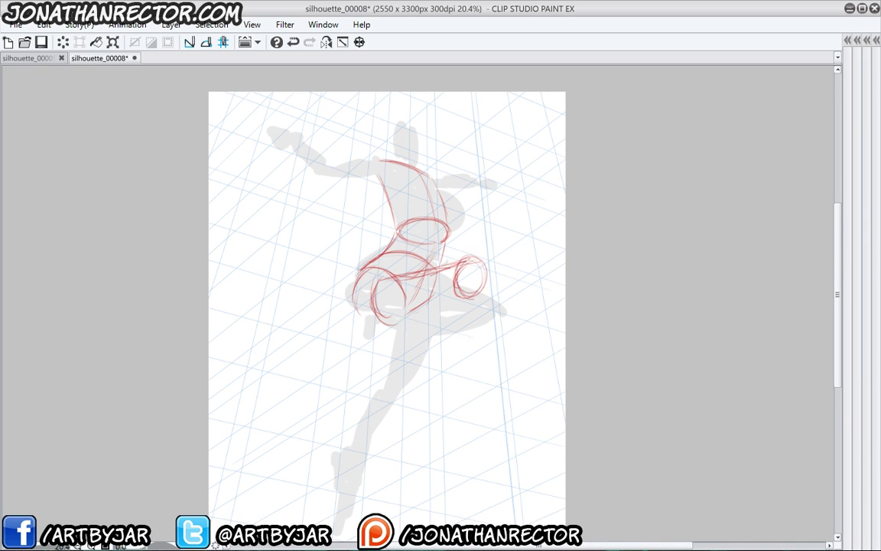
pyautogui.moveTo(436, 262)
pyautogui.mouseDown()
pyautogui.moveTo(352, 289)
pyautogui.moveTo(379, 278)
pyautogui.mouseUp()
pyautogui.moveTo(387, 322)
pyautogui.mouseDown()
pyautogui.moveTo(356, 310)
pyautogui.moveTo(355, 288)
pyautogui.moveTo(374, 326)
pyautogui.moveTo(364, 320)
pyautogui.moveTo(367, 272)
pyautogui.mouseUp()
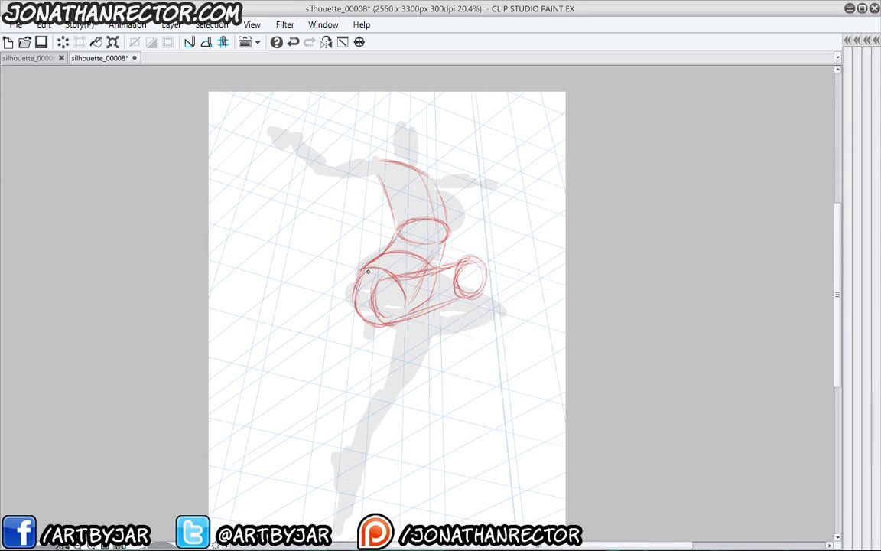
# Mirror the canvas view and sketch the folded lower leg from a circle below the raised knee to a rounded ankle
pyautogui.moveTo(448, 297); pyautogui.dragTo(468, 270)
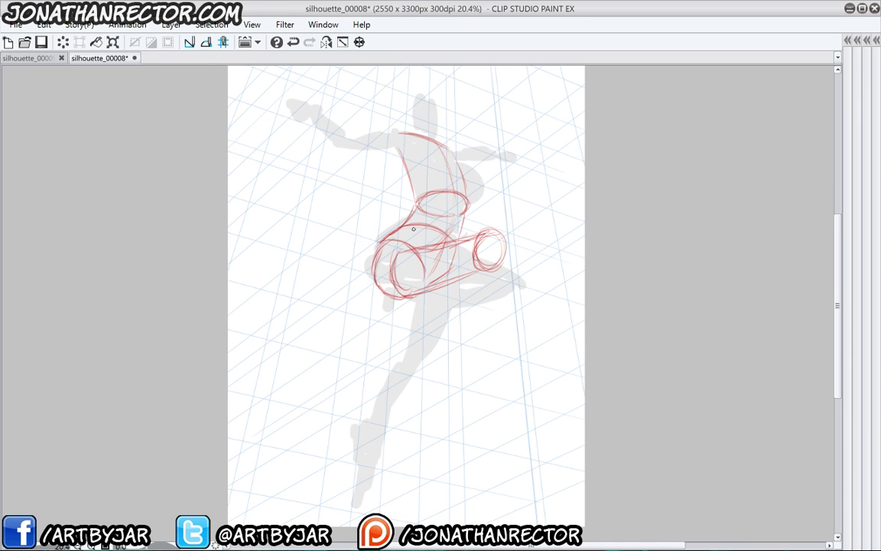
pyautogui.moveTo(421, 241); pyautogui.dragTo(429, 206)
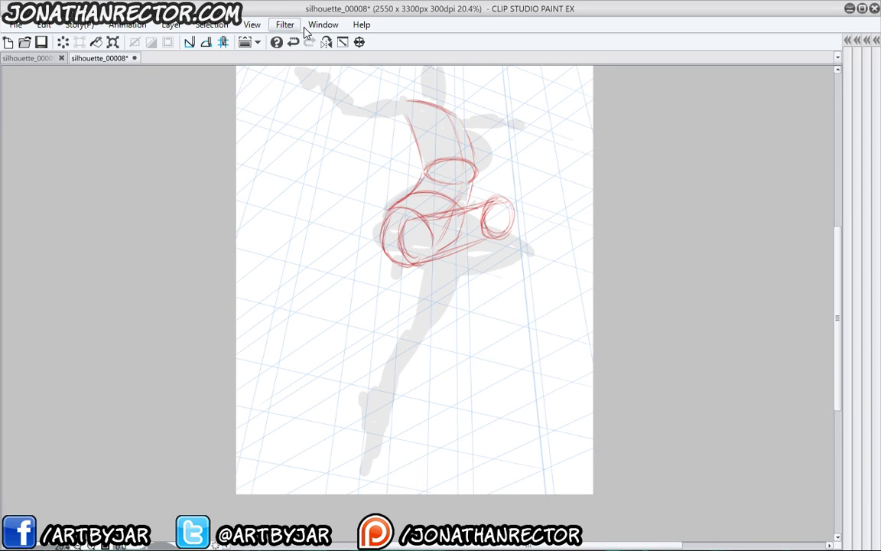
pyautogui.click(326, 41)
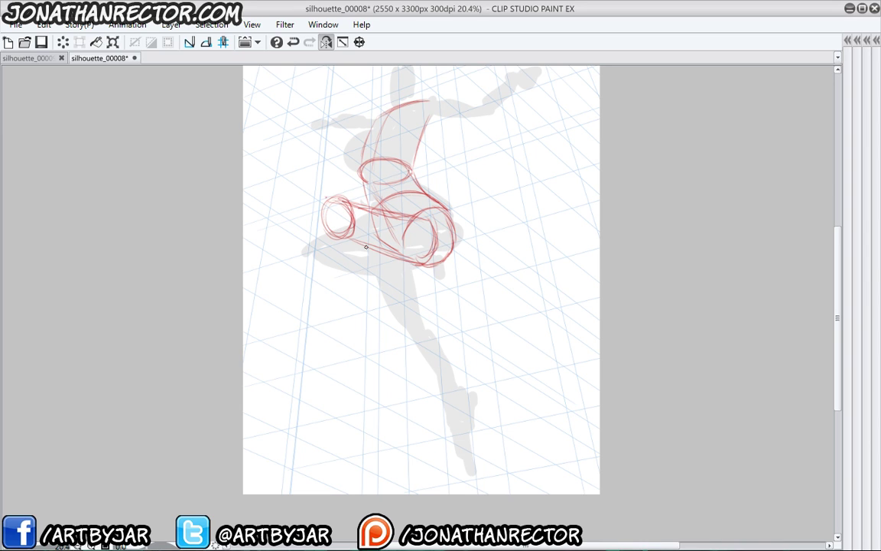
pyautogui.moveTo(359, 246)
pyautogui.mouseDown()
pyautogui.moveTo(347, 255)
pyautogui.moveTo(344, 231)
pyautogui.moveTo(359, 245)
pyautogui.moveTo(358, 258)
pyautogui.moveTo(331, 237)
pyautogui.mouseUp()
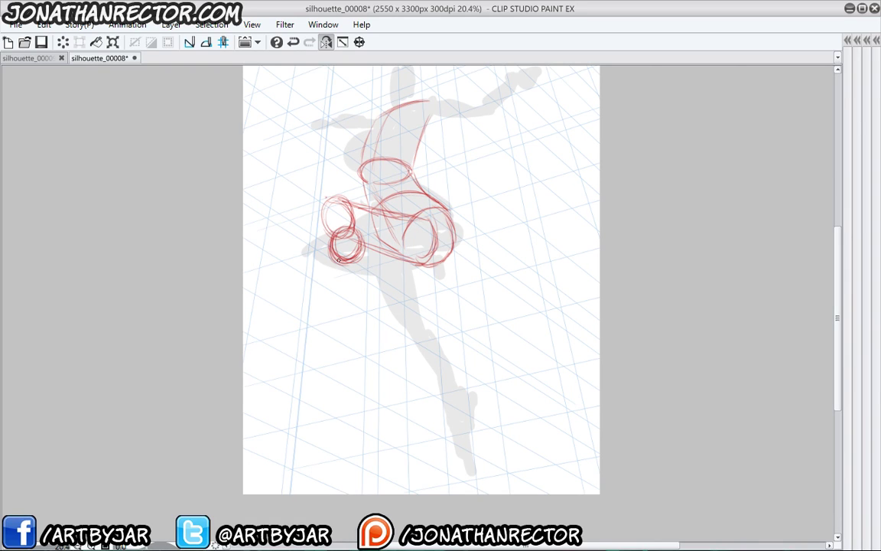
pyautogui.moveTo(333, 259)
pyautogui.mouseDown()
pyautogui.moveTo(432, 284)
pyautogui.moveTo(433, 269)
pyautogui.mouseUp()
pyautogui.moveTo(330, 249)
pyautogui.mouseDown()
pyautogui.moveTo(318, 218)
pyautogui.moveTo(329, 199)
pyautogui.moveTo(317, 213)
pyautogui.moveTo(321, 235)
pyautogui.mouseUp()
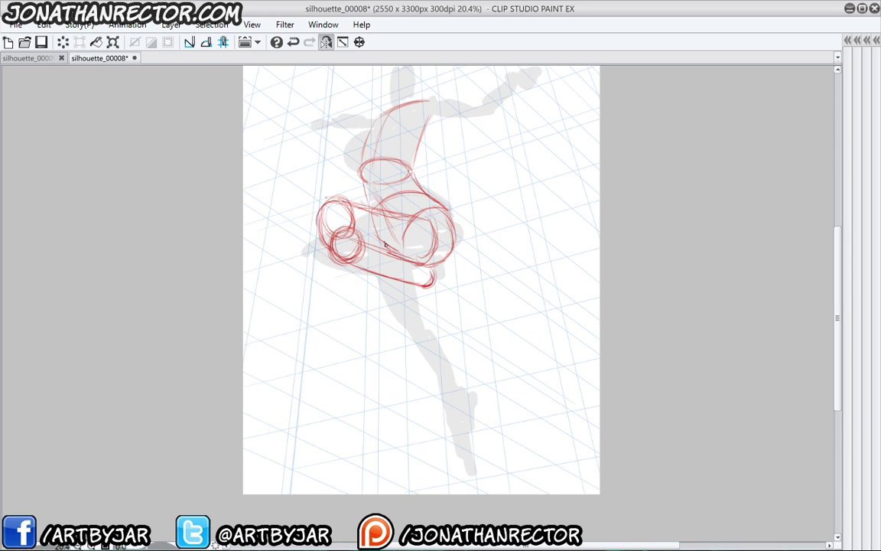
# Add a calf curve and a pointed hanging foot to the folded leg, and return the canvas view to unmirrored
pyautogui.moveTo(352, 230)
pyautogui.mouseDown()
pyautogui.moveTo(391, 252)
pyautogui.moveTo(337, 231)
pyautogui.mouseUp()
pyautogui.moveTo(431, 283)
pyautogui.mouseDown()
pyautogui.moveTo(447, 258)
pyautogui.moveTo(453, 287)
pyautogui.moveTo(435, 290)
pyautogui.moveTo(435, 314)
pyautogui.moveTo(448, 339)
pyautogui.moveTo(458, 338)
pyautogui.moveTo(452, 277)
pyautogui.mouseUp()
pyautogui.moveTo(458, 339)
pyautogui.mouseDown()
pyautogui.moveTo(453, 285)
pyautogui.moveTo(439, 289)
pyautogui.mouseUp()
pyautogui.moveTo(430, 287)
pyautogui.mouseDown()
pyautogui.moveTo(353, 260)
pyautogui.moveTo(360, 264)
pyautogui.mouseUp()
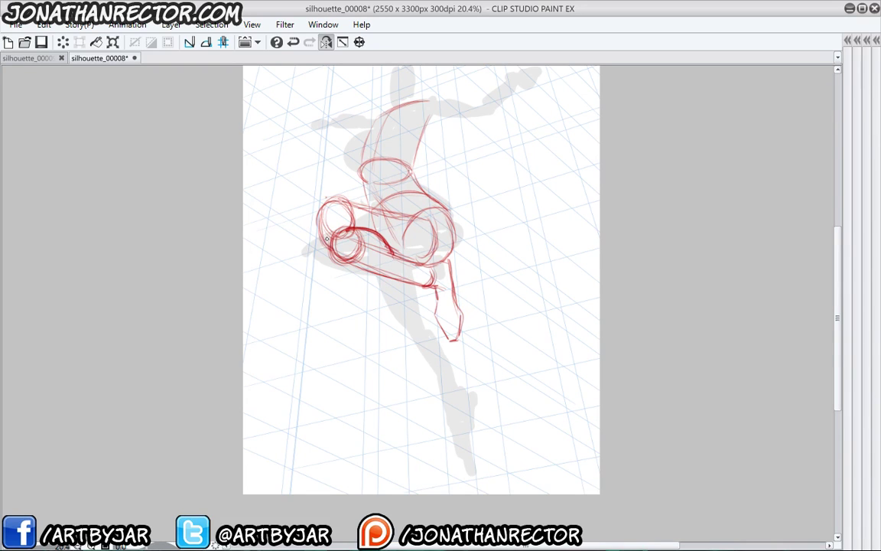
pyautogui.click(326, 43)
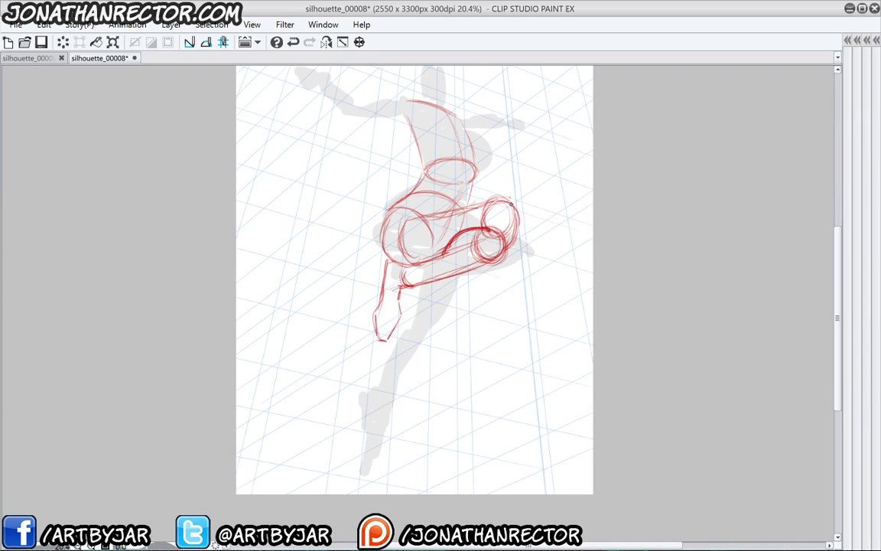
# Strengthen the raised thigh's upper edge, mark a short curve on the pelvis, and shape the kneecap at the bent knee
pyautogui.moveTo(498, 200); pyautogui.dragTo(439, 211)
pyautogui.moveTo(479, 202); pyautogui.dragTo(425, 212)
pyautogui.moveTo(428, 196); pyautogui.dragTo(435, 211)
pyautogui.moveTo(517, 219)
pyautogui.mouseDown()
pyautogui.moveTo(515, 238)
pyautogui.moveTo(490, 218)
pyautogui.moveTo(501, 245)
pyautogui.moveTo(491, 222)
pyautogui.mouseUp()
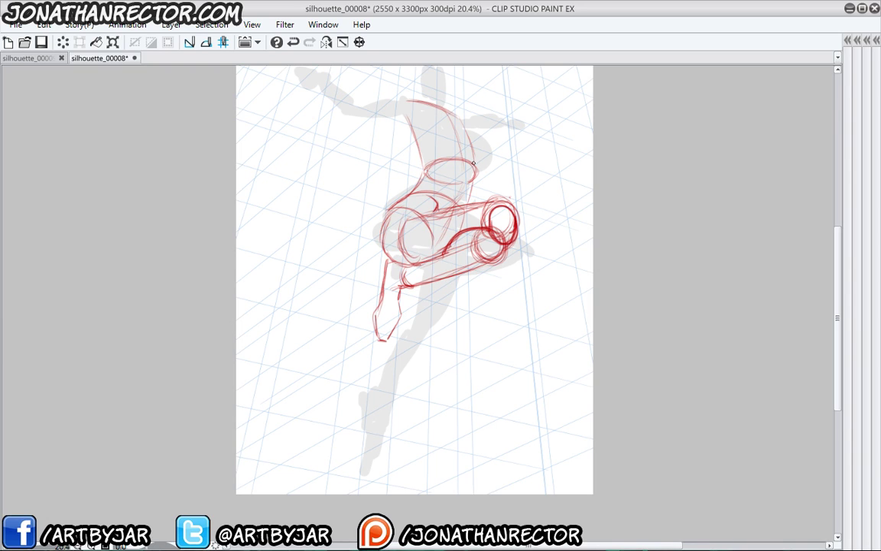
pyautogui.hotkey('ctrl', 'z')
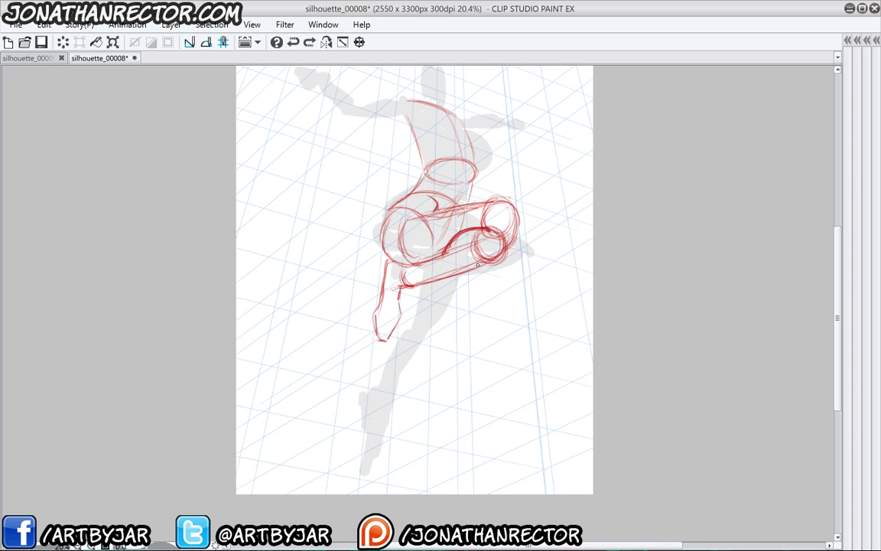
pyautogui.moveTo(462, 271)
pyautogui.mouseDown()
pyautogui.moveTo(494, 260)
pyautogui.moveTo(517, 218)
pyautogui.mouseUp()
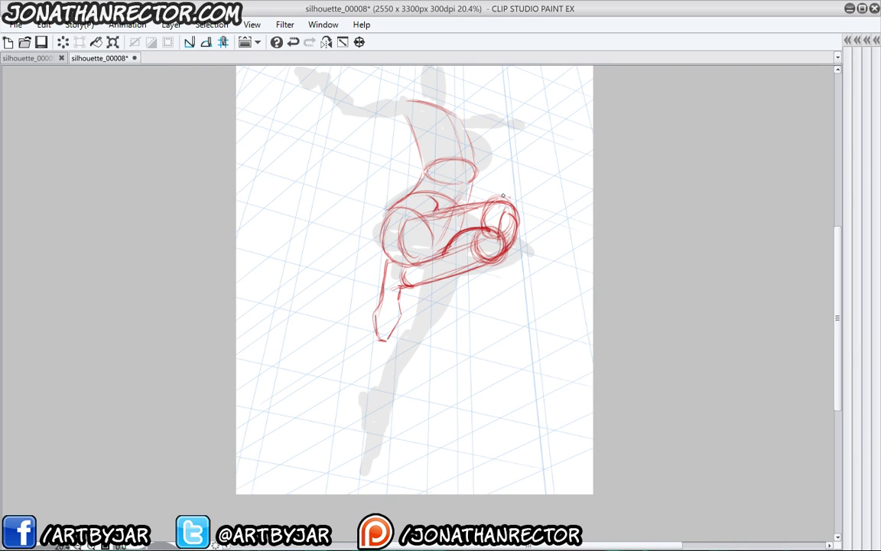
pyautogui.moveTo(503, 205); pyautogui.dragTo(518, 224)
# Reinforce the raised thigh's upper contour from knee to hip and the underside of the thigh and buttock
pyautogui.moveTo(391, 221)
pyautogui.mouseDown()
pyautogui.moveTo(404, 235)
pyautogui.moveTo(452, 242)
pyautogui.mouseUp()
pyautogui.hotkey('ctrl', 'z')
pyautogui.hotkey('ctrl', 'y')
pyautogui.moveTo(462, 206); pyautogui.dragTo(412, 233)
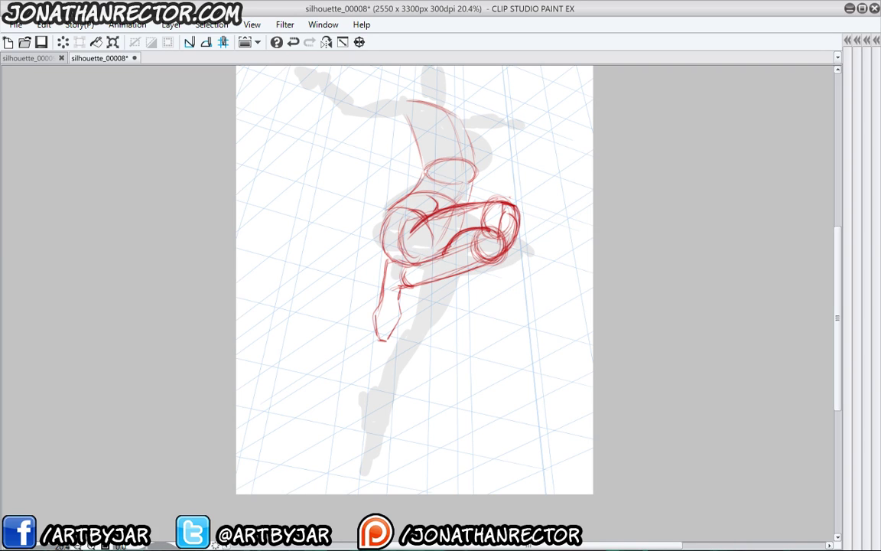
pyautogui.moveTo(441, 254)
pyautogui.mouseDown()
pyautogui.moveTo(399, 265)
pyautogui.moveTo(387, 224)
pyautogui.moveTo(384, 249)
pyautogui.moveTo(407, 247)
pyautogui.mouseUp()
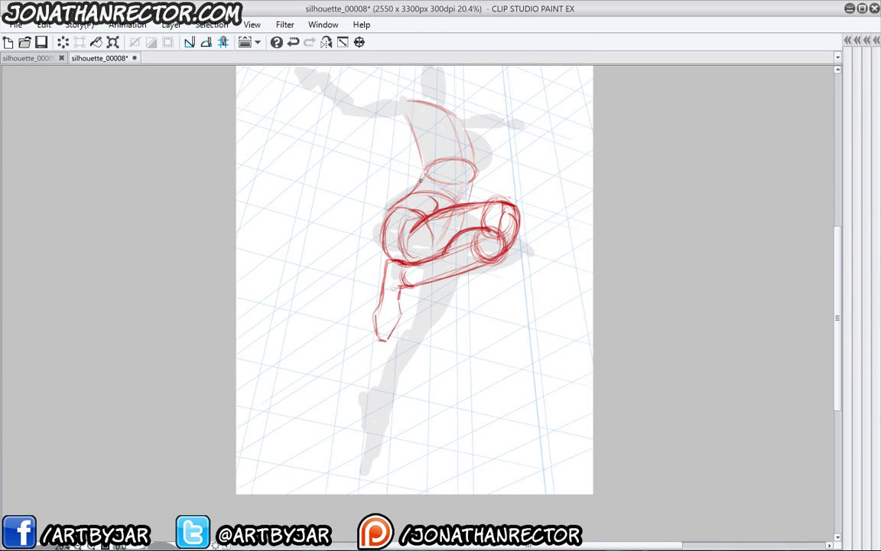
# Darken the ribcage base oval and sketch the standing thigh down to an oval at the knee
pyautogui.moveTo(416, 159); pyautogui.dragTo(401, 189)
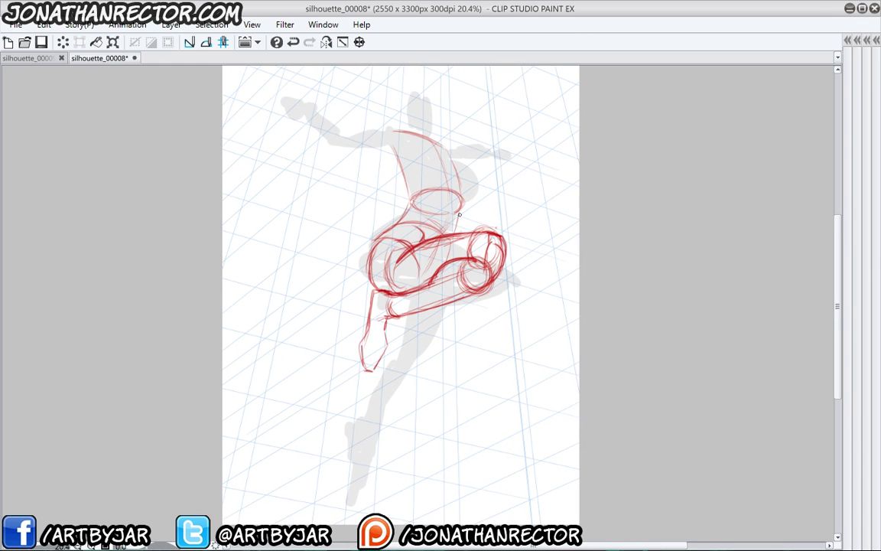
pyautogui.moveTo(461, 213)
pyautogui.mouseDown()
pyautogui.moveTo(429, 190)
pyautogui.moveTo(460, 205)
pyautogui.moveTo(429, 192)
pyautogui.moveTo(413, 196)
pyautogui.moveTo(433, 187)
pyautogui.moveTo(410, 198)
pyautogui.moveTo(461, 208)
pyautogui.mouseUp()
pyautogui.moveTo(374, 328); pyautogui.dragTo(398, 276)
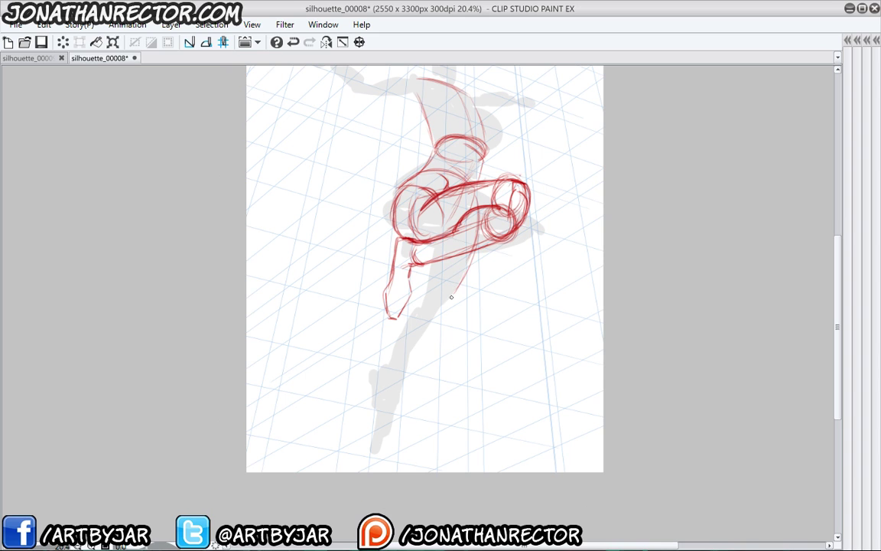
pyautogui.moveTo(382, 373); pyautogui.dragTo(374, 376)
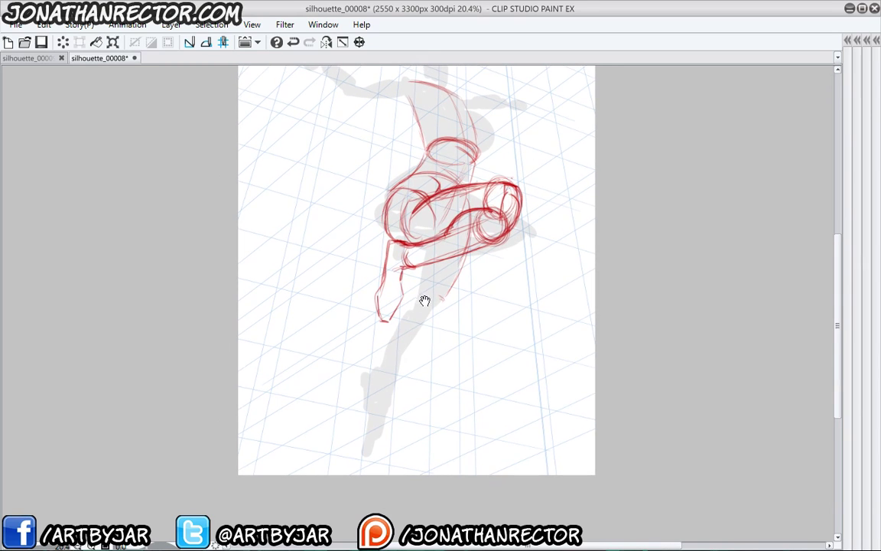
pyautogui.moveTo(431, 286)
pyautogui.mouseDown()
pyautogui.moveTo(442, 292)
pyautogui.moveTo(425, 289)
pyautogui.moveTo(417, 309)
pyautogui.moveTo(440, 299)
pyautogui.moveTo(423, 296)
pyautogui.moveTo(429, 259)
pyautogui.moveTo(467, 245)
pyautogui.moveTo(441, 238)
pyautogui.moveTo(424, 267)
pyautogui.mouseUp()
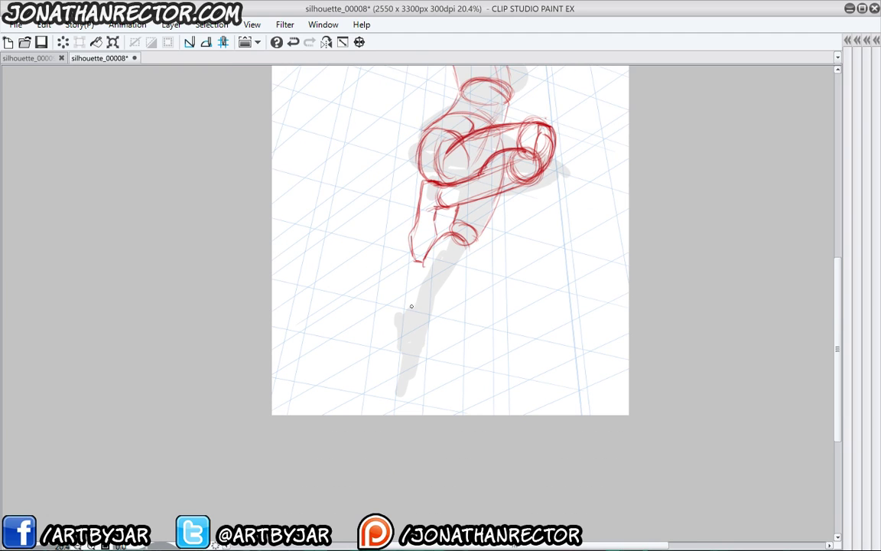
# Sketch the standing leg's lower half with a curved kneecap, two shin contours and a pointed foot
pyautogui.moveTo(410, 306); pyautogui.dragTo(442, 235)
pyautogui.moveTo(421, 275)
pyautogui.mouseDown()
pyautogui.moveTo(461, 233)
pyautogui.moveTo(480, 230)
pyautogui.moveTo(474, 250)
pyautogui.mouseUp()
pyautogui.moveTo(434, 303); pyautogui.dragTo(456, 266)
pyautogui.moveTo(401, 252)
pyautogui.mouseDown()
pyautogui.moveTo(393, 243)
pyautogui.moveTo(400, 330)
pyautogui.moveTo(388, 364)
pyautogui.moveTo(405, 291)
pyautogui.moveTo(391, 296)
pyautogui.moveTo(395, 375)
pyautogui.moveTo(414, 353)
pyautogui.moveTo(414, 245)
pyautogui.moveTo(419, 279)
pyautogui.mouseUp()
pyautogui.moveTo(426, 286); pyautogui.dragTo(459, 246)
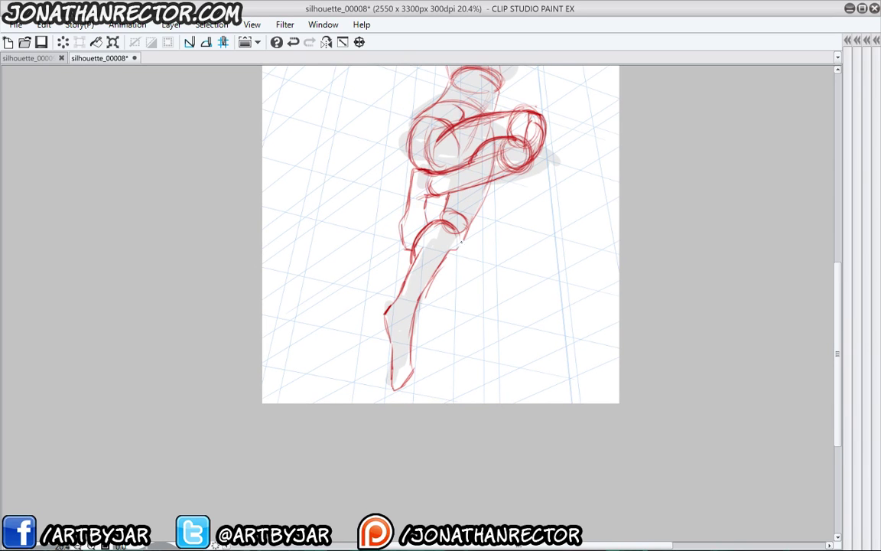
# Mirror the canvas view and erase the oval at the standing knee with the Soft eraser
pyautogui.scroll(2, 314, 169)
pyautogui.click(326, 42)
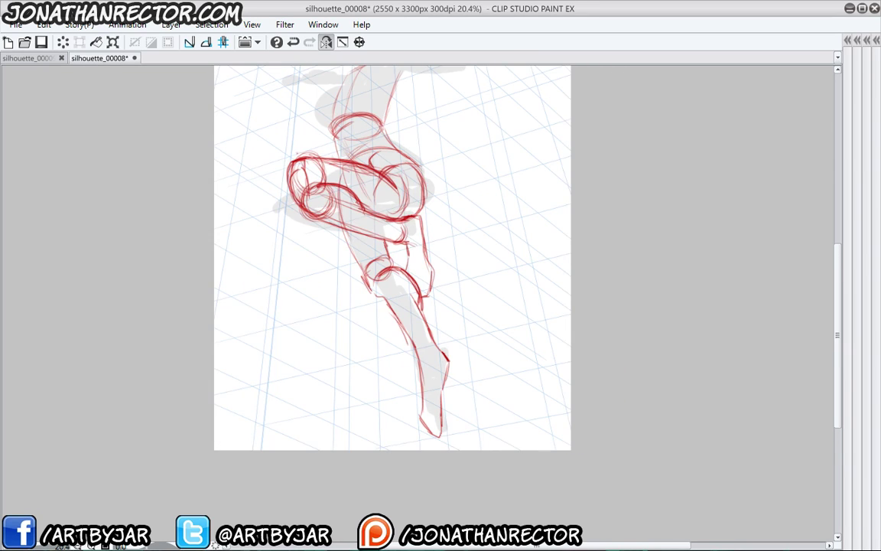
pyautogui.moveTo(361, 262)
pyautogui.mouseDown()
pyautogui.moveTo(366, 283)
pyautogui.moveTo(389, 276)
pyautogui.mouseUp()
pyautogui.press('Tab')
pyautogui.click(659, 120)
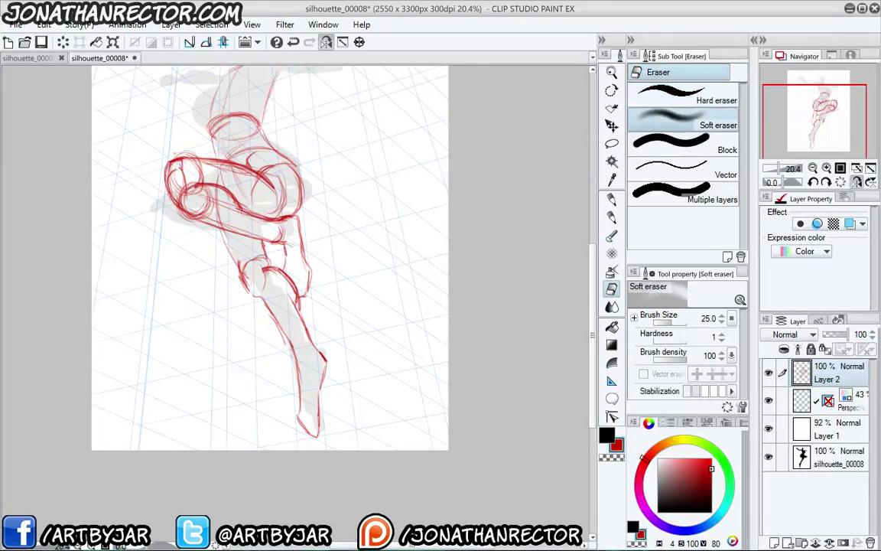
pyautogui.press('Tab')
pyautogui.moveTo(370, 265)
pyautogui.mouseDown()
pyautogui.moveTo(383, 282)
pyautogui.moveTo(357, 264)
pyautogui.moveTo(370, 252)
pyautogui.mouseUp()
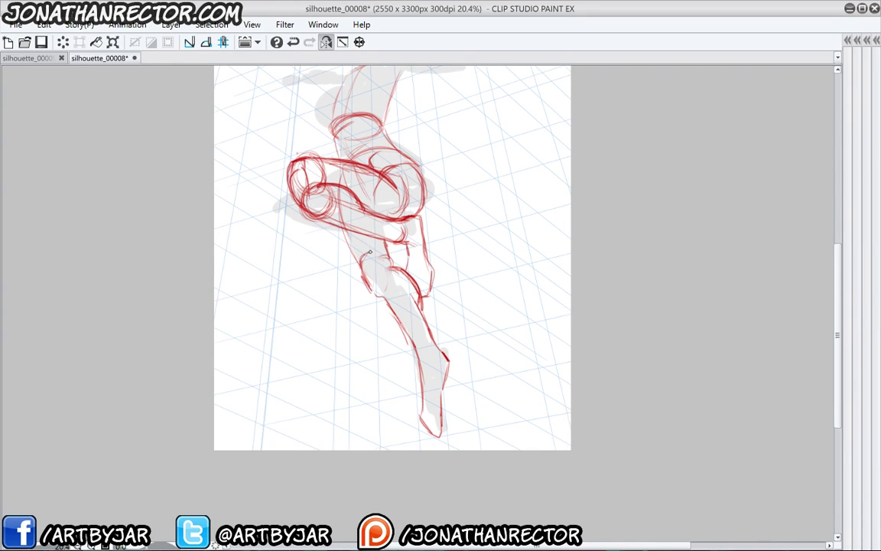
# Rebuild the standing leg's knee joint with overlapping curves and add a circle at the ankle
pyautogui.moveTo(381, 293)
pyautogui.mouseDown()
pyautogui.moveTo(393, 282)
pyautogui.moveTo(367, 279)
pyautogui.moveTo(324, 229)
pyautogui.mouseUp()
pyautogui.moveTo(326, 266); pyautogui.dragTo(305, 223)
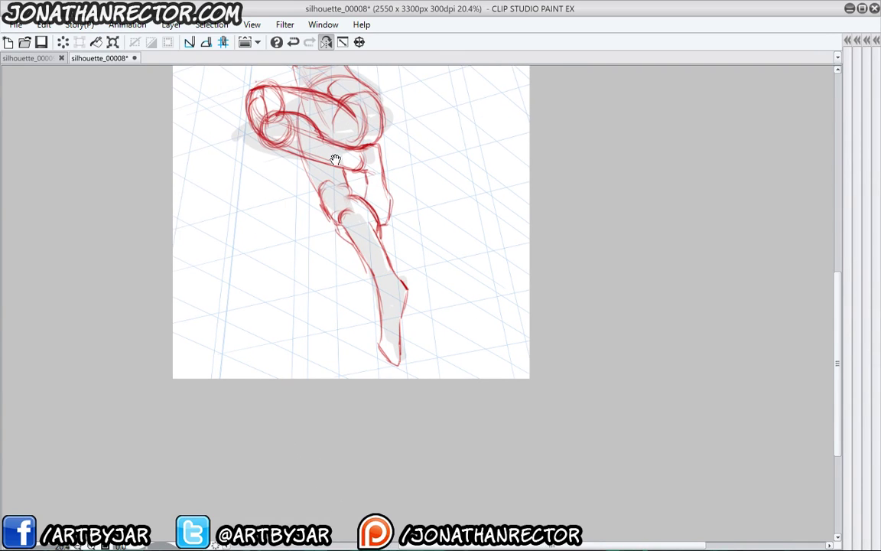
pyautogui.moveTo(377, 274)
pyautogui.mouseDown()
pyautogui.moveTo(376, 319)
pyautogui.moveTo(351, 235)
pyautogui.mouseUp()
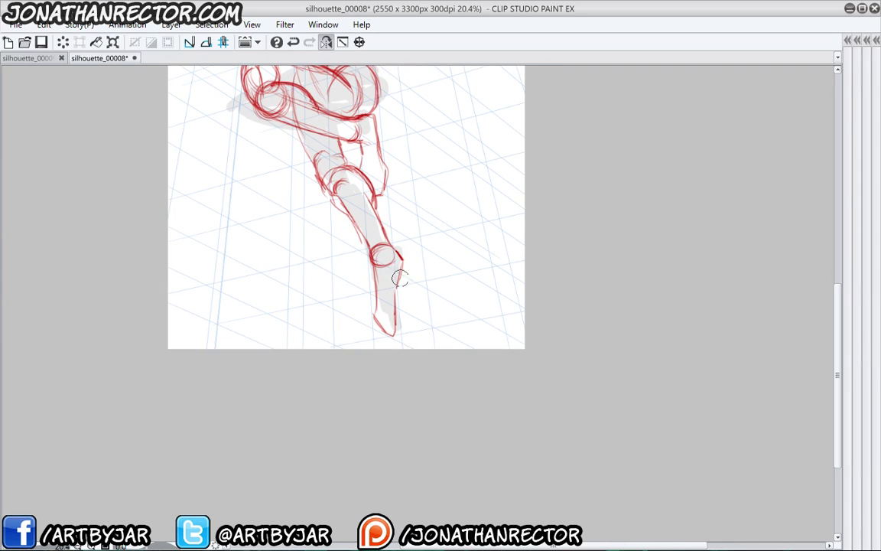
# Erase the standing foot's outline and redraw it as a wider, pointed shape extending down from the ankle circle
pyautogui.moveTo(361, 276); pyautogui.dragTo(376, 252)
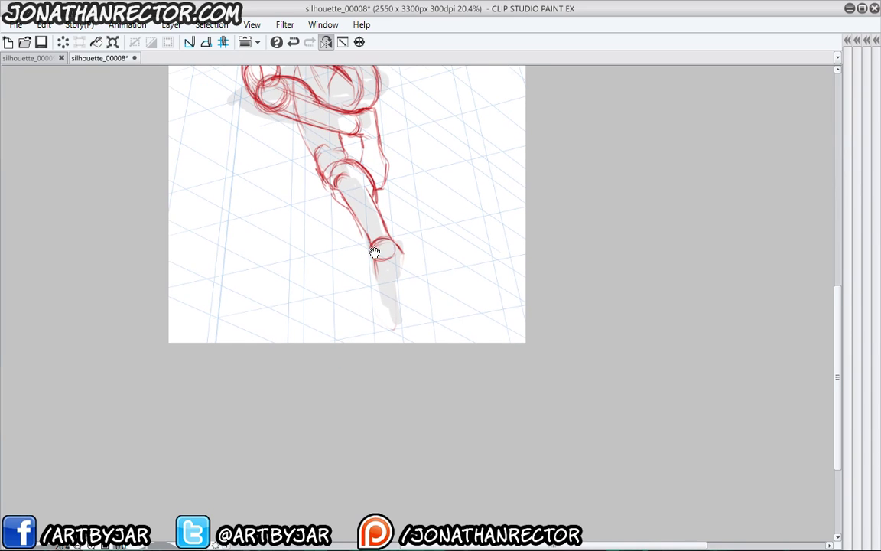
pyautogui.moveTo(334, 188); pyautogui.dragTo(371, 275)
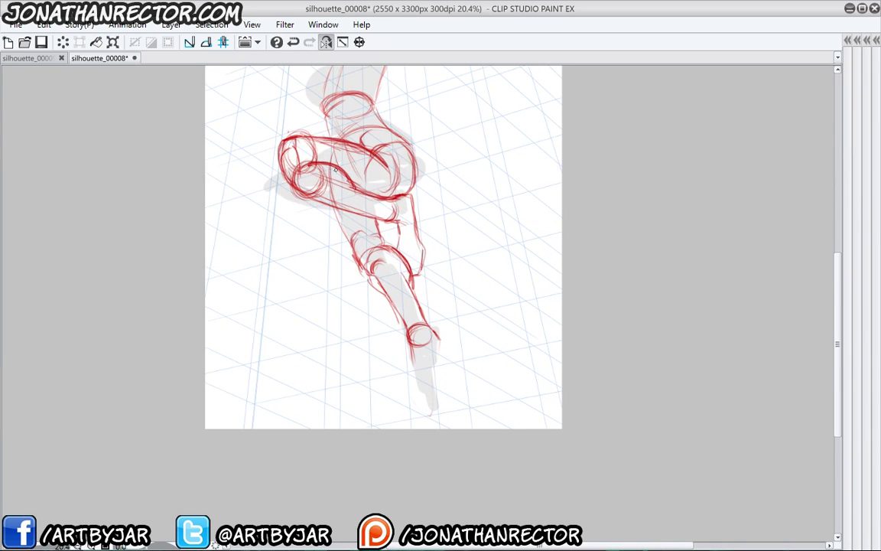
pyautogui.moveTo(335, 170)
pyautogui.mouseDown()
pyautogui.moveTo(359, 244)
pyautogui.moveTo(344, 206)
pyautogui.moveTo(400, 305)
pyautogui.moveTo(349, 235)
pyautogui.mouseUp()
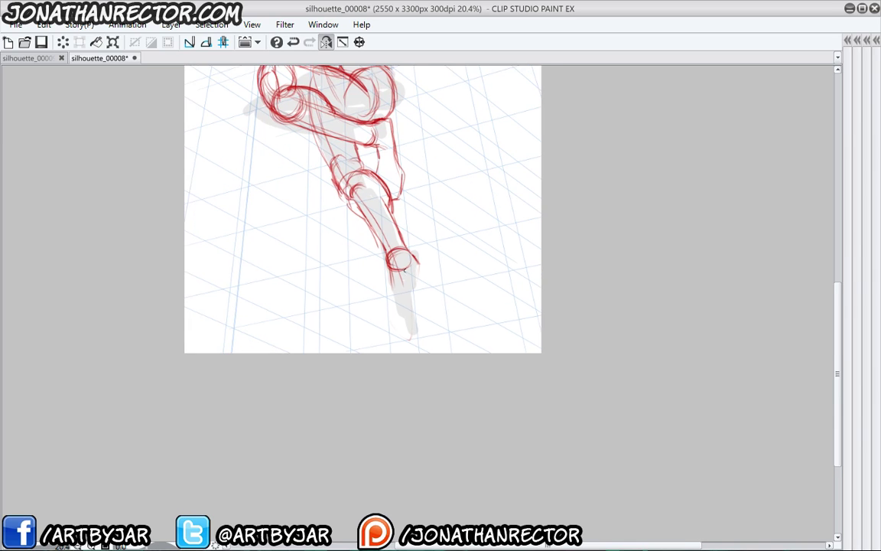
pyautogui.moveTo(392, 269)
pyautogui.mouseDown()
pyautogui.moveTo(387, 323)
pyautogui.moveTo(398, 342)
pyautogui.moveTo(411, 344)
pyautogui.moveTo(423, 323)
pyautogui.moveTo(404, 239)
pyautogui.mouseUp()
pyautogui.moveTo(280, 243); pyautogui.dragTo(300, 312)
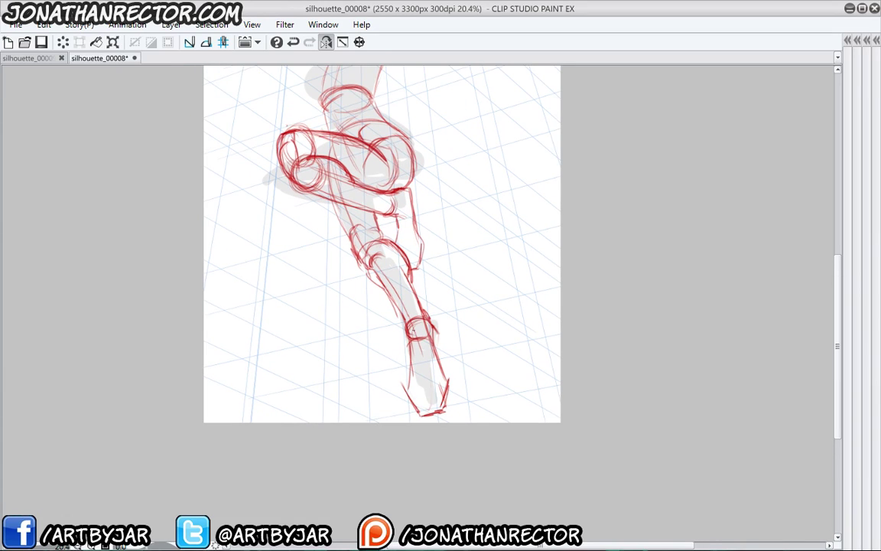
# Add a centre line and a firmer side contour to the standing foot, and clean up its edge with the eraser
pyautogui.moveTo(421, 341); pyautogui.dragTo(425, 415)
pyautogui.moveTo(411, 339)
pyautogui.mouseDown()
pyautogui.moveTo(410, 384)
pyautogui.moveTo(425, 416)
pyautogui.mouseUp()
pyautogui.press('e')
pyautogui.moveTo(397, 379); pyautogui.dragTo(418, 411)
pyautogui.moveTo(295, 278); pyautogui.dragTo(309, 305)
pyautogui.press('p')
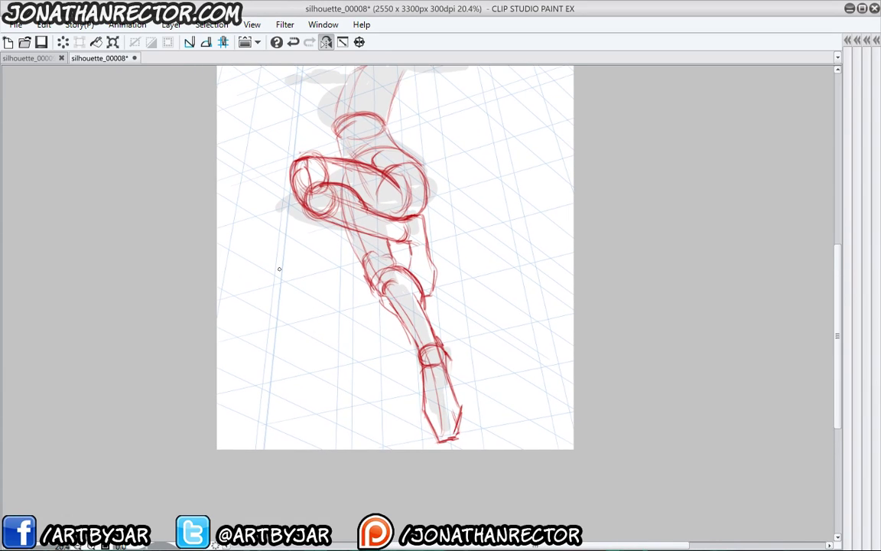
# Return the canvas view to unmirrored, review the whole figure, and save the drawing
pyautogui.scroll(-2, 279, 268)
pyautogui.scroll(3, 280, 267)
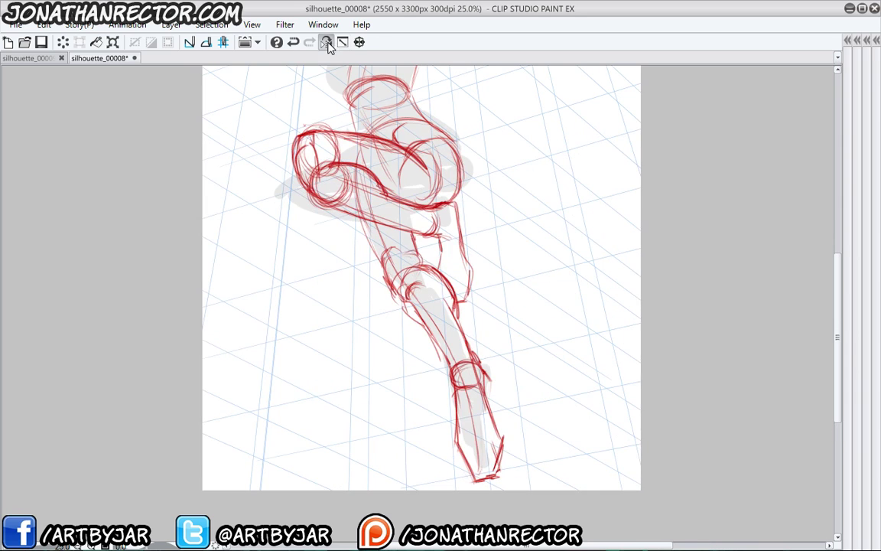
pyautogui.click(326, 42)
pyautogui.scroll(-3, 236, 338)
pyautogui.moveTo(247, 348); pyautogui.dragTo(302, 368)
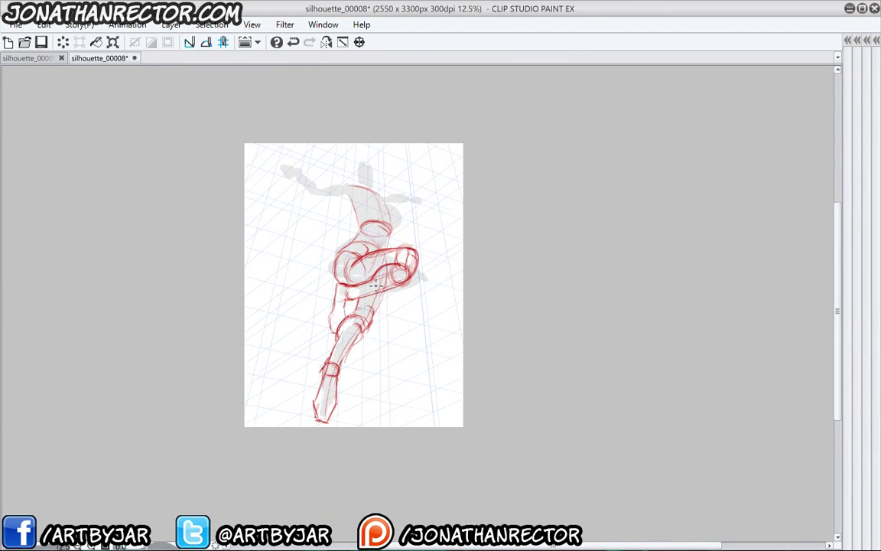
pyautogui.moveTo(290, 277); pyautogui.dragTo(311, 289)
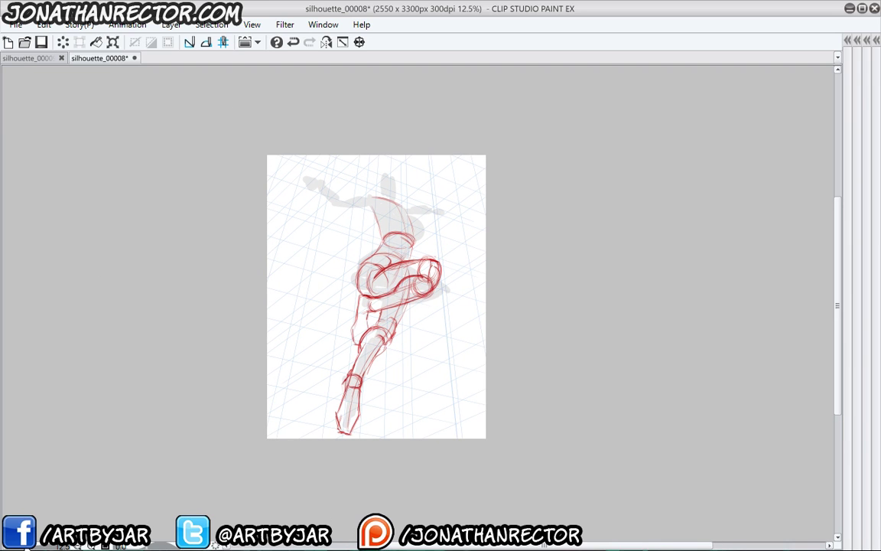
pyautogui.moveTo(27, 549); pyautogui.dragTo(30, 549)
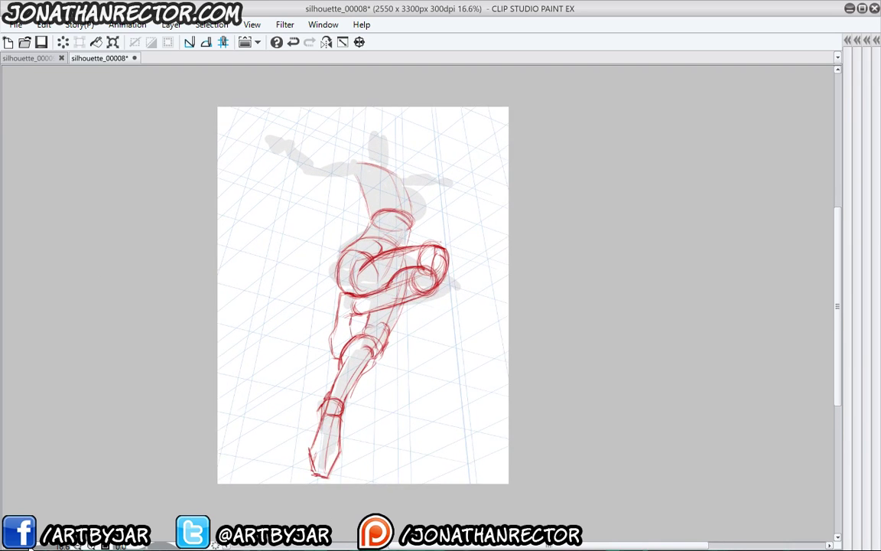
pyautogui.scroll(1, 413, 304)
pyautogui.moveTo(278, 272); pyautogui.dragTo(280, 284)
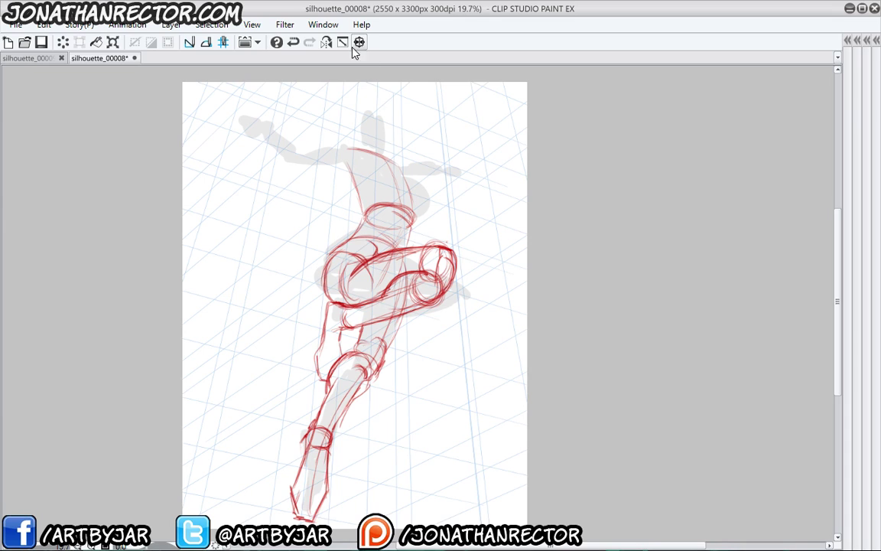
pyautogui.click(40, 42)
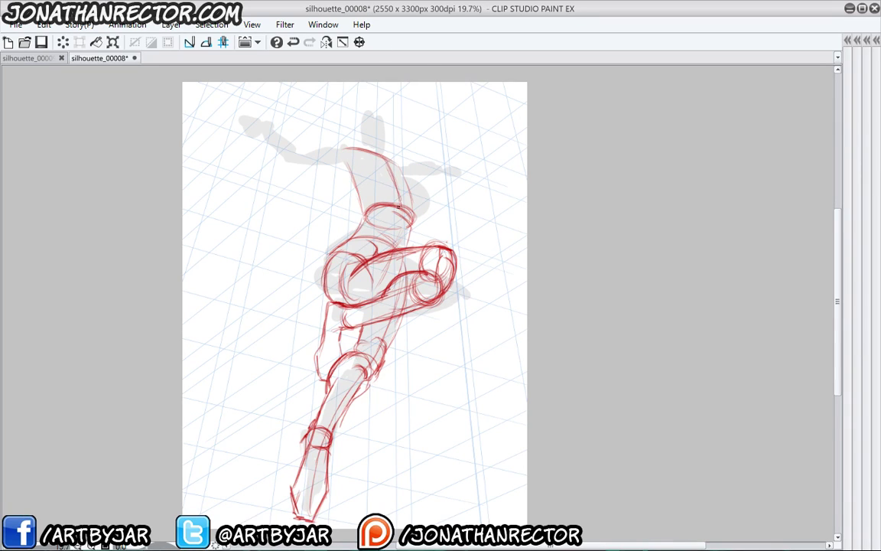
# Strengthen the torso's centre line and side contour, and carry both down through the waist to the pelvis
pyautogui.moveTo(401, 209); pyautogui.dragTo(393, 246)
pyautogui.moveTo(401, 215); pyautogui.dragTo(394, 245)
pyautogui.moveTo(345, 148)
pyautogui.mouseDown()
pyautogui.moveTo(366, 177)
pyautogui.moveTo(347, 145)
pyautogui.moveTo(372, 240)
pyautogui.mouseUp()
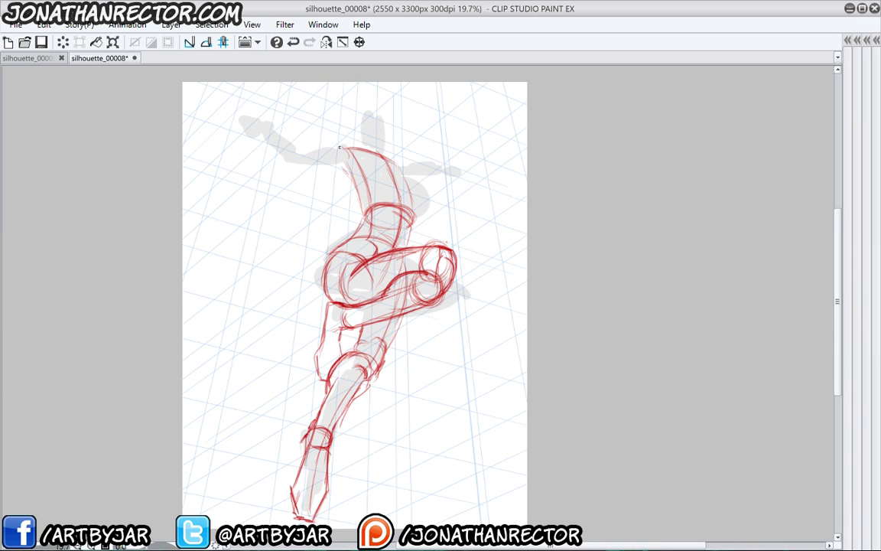
# Sketch the upper arm of the outstretched bent arm as a cylinder from the shoulder to the elbow
pyautogui.moveTo(342, 148)
pyautogui.mouseDown()
pyautogui.moveTo(344, 165)
pyautogui.moveTo(297, 148)
pyautogui.mouseUp()
pyautogui.moveTo(305, 151)
pyautogui.mouseDown()
pyautogui.moveTo(293, 163)
pyautogui.moveTo(349, 164)
pyautogui.mouseUp()
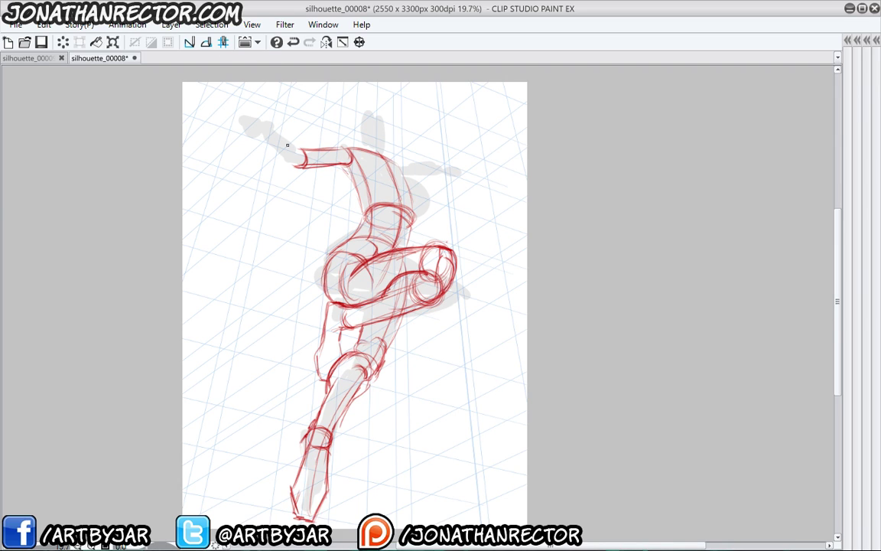
# Sketch the forearm of the outstretched bent arm as a cylinder and add its open hand with the thumb
pyautogui.moveTo(295, 144)
pyautogui.mouseDown()
pyautogui.moveTo(286, 153)
pyautogui.moveTo(298, 162)
pyautogui.moveTo(262, 138)
pyautogui.moveTo(286, 159)
pyautogui.moveTo(298, 149)
pyautogui.moveTo(269, 127)
pyautogui.moveTo(294, 140)
pyautogui.moveTo(266, 121)
pyautogui.moveTo(256, 133)
pyautogui.moveTo(234, 106)
pyautogui.mouseUp()
pyautogui.moveTo(260, 115)
pyautogui.mouseDown()
pyautogui.moveTo(221, 99)
pyautogui.moveTo(242, 135)
pyautogui.mouseUp()
pyautogui.moveTo(260, 133)
pyautogui.mouseDown()
pyautogui.moveTo(250, 137)
pyautogui.moveTo(283, 112)
pyautogui.moveTo(273, 126)
pyautogui.mouseUp()
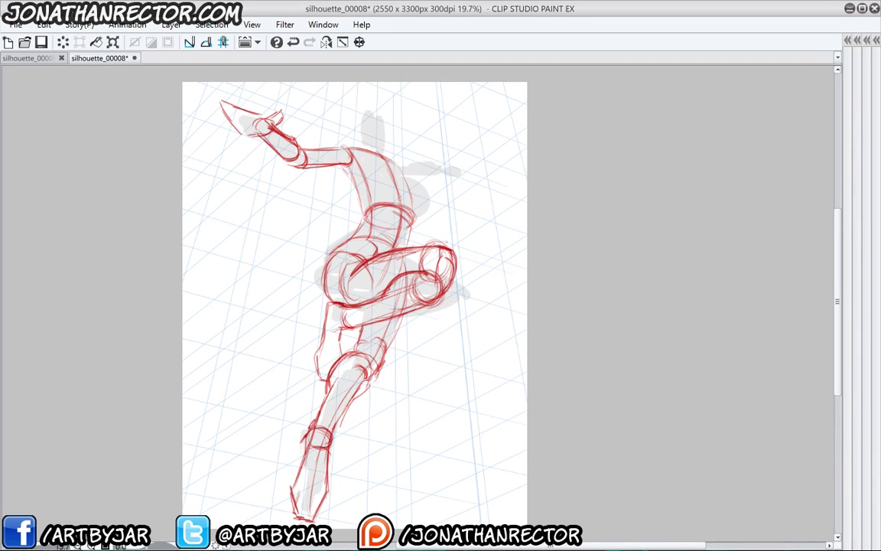
pyautogui.moveTo(286, 160); pyautogui.dragTo(294, 168)
# Sketch the far arm with its open hand reaching out from the other shoulder, and check the pose in a mirrored view
pyautogui.moveTo(394, 167)
pyautogui.mouseDown()
pyautogui.moveTo(418, 168)
pyautogui.moveTo(425, 182)
pyautogui.moveTo(456, 162)
pyautogui.moveTo(479, 162)
pyautogui.moveTo(453, 144)
pyautogui.mouseUp()
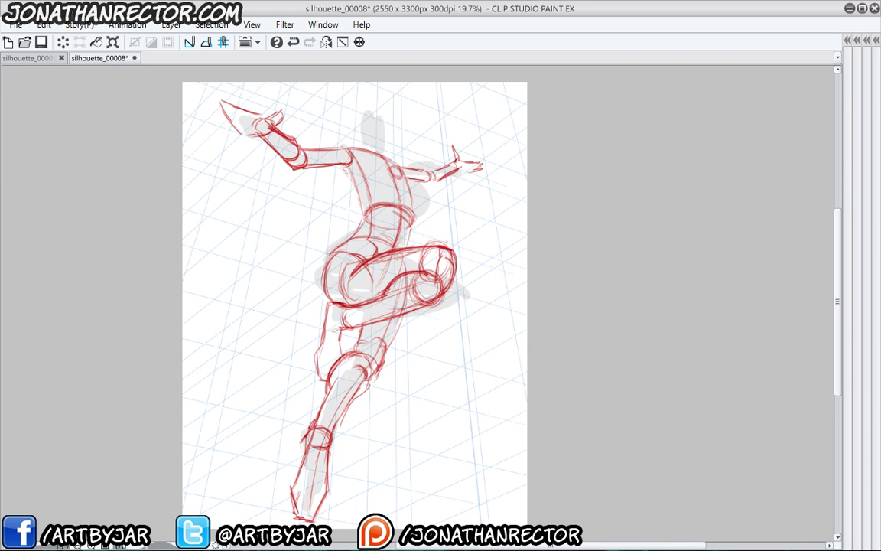
pyautogui.click(326, 43)
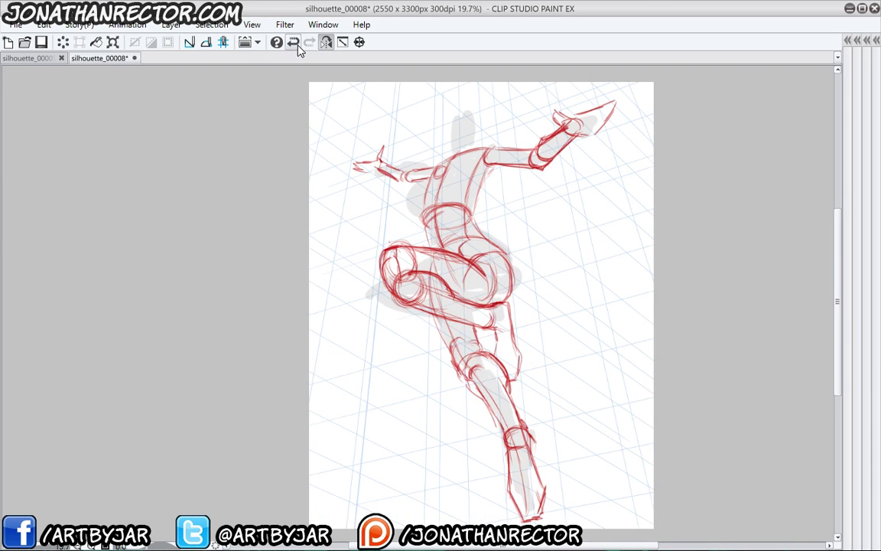
pyautogui.click(326, 43)
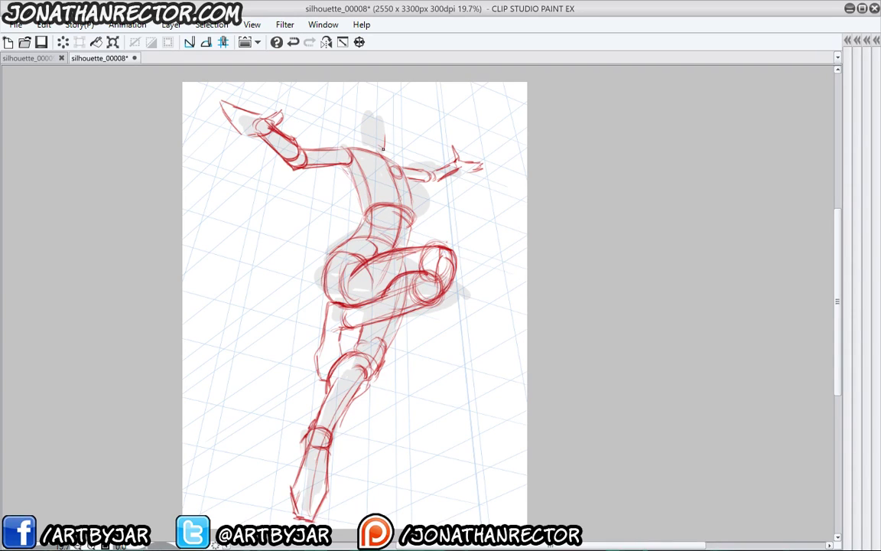
# Sketch the head with facial guidelines and ears, and add the shoulder, breast and rib cage forms to the torso
pyautogui.moveTo(362, 145)
pyautogui.mouseDown()
pyautogui.moveTo(384, 149)
pyautogui.moveTo(360, 121)
pyautogui.moveTo(385, 135)
pyautogui.mouseUp()
pyautogui.moveTo(374, 117); pyautogui.dragTo(376, 145)
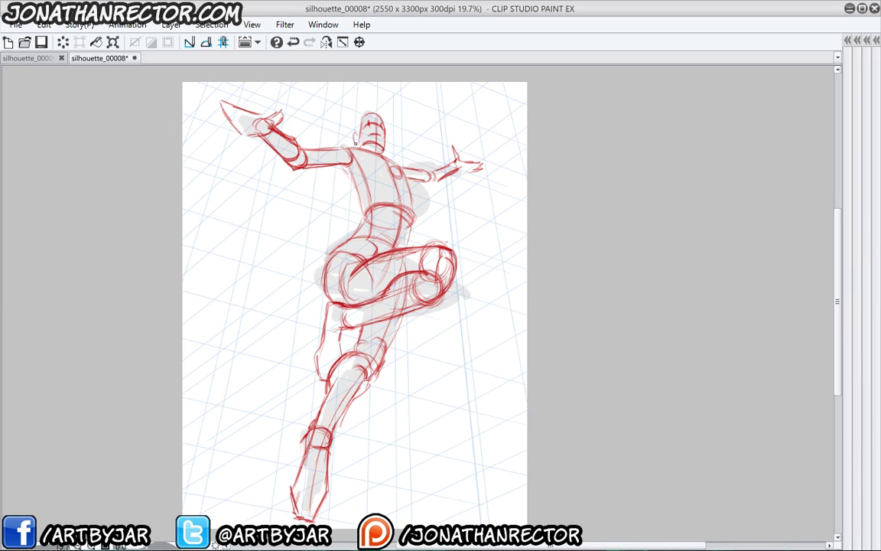
pyautogui.moveTo(359, 131); pyautogui.dragTo(353, 145)
pyautogui.moveTo(384, 184); pyautogui.dragTo(341, 172)
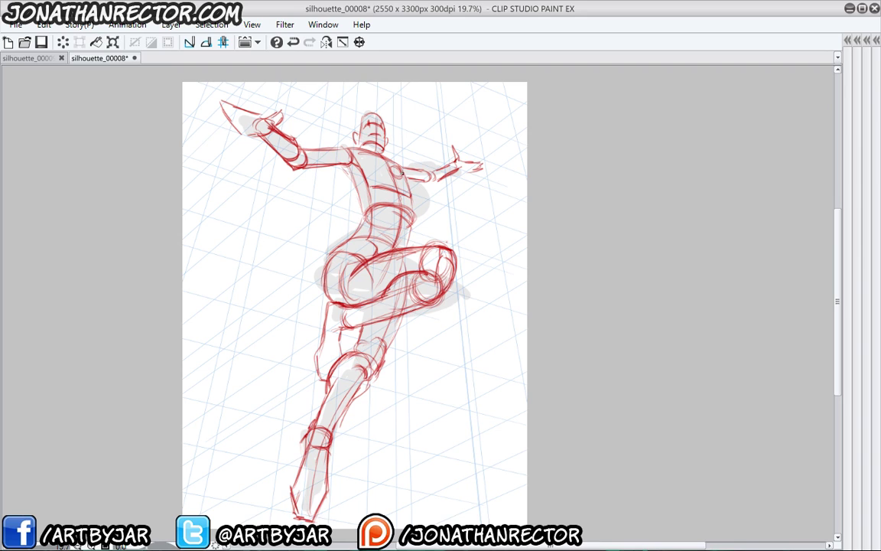
pyautogui.moveTo(406, 195)
pyautogui.mouseDown()
pyautogui.moveTo(417, 180)
pyautogui.moveTo(402, 173)
pyautogui.moveTo(418, 186)
pyautogui.moveTo(388, 186)
pyautogui.mouseUp()
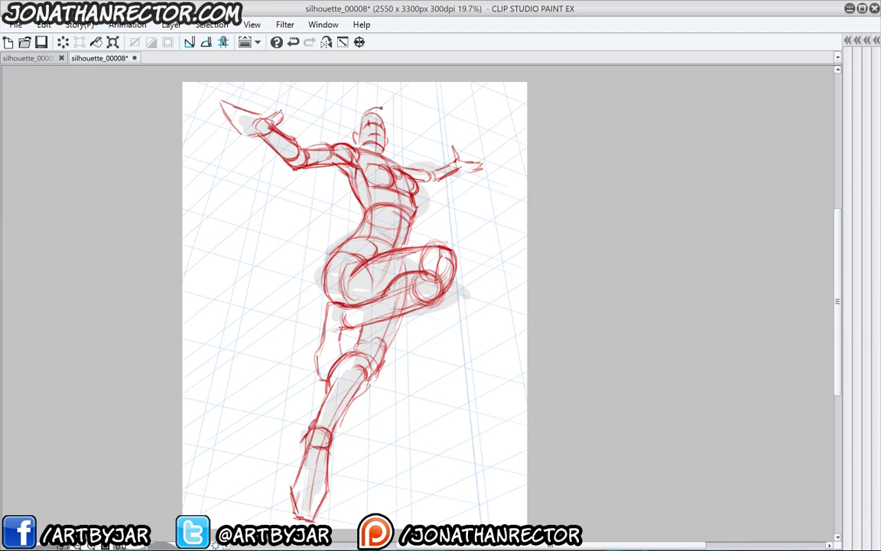
# Sketch the hair around the head with long pointed strands flowing out behind it
pyautogui.moveTo(381, 108); pyautogui.dragTo(406, 93)
pyautogui.moveTo(406, 93); pyautogui.dragTo(400, 117)
pyautogui.moveTo(401, 119)
pyautogui.mouseDown()
pyautogui.moveTo(418, 120)
pyautogui.moveTo(432, 97)
pyautogui.mouseUp()
pyautogui.moveTo(432, 97)
pyautogui.mouseDown()
pyautogui.moveTo(438, 119)
pyautogui.moveTo(403, 143)
pyautogui.mouseUp()
pyautogui.moveTo(367, 110); pyautogui.dragTo(351, 134)
pyautogui.moveTo(394, 155)
pyautogui.mouseDown()
pyautogui.moveTo(425, 142)
pyautogui.moveTo(415, 158)
pyautogui.mouseUp()
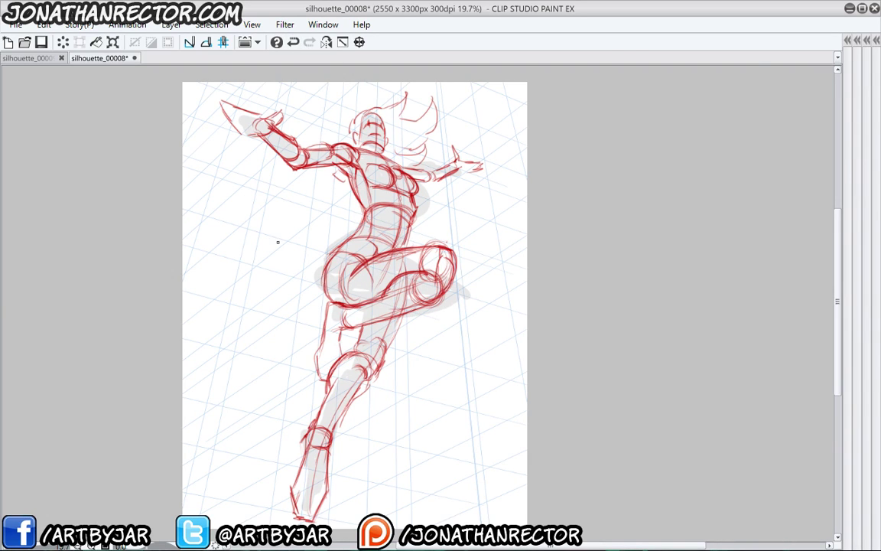
# Add a new layer above the red sketch and set up the JKDeadline 600dpi pen with black as the drawing colour
pyautogui.press('Tab')
pyautogui.hotkey('ctrl', 'shift', 'n')
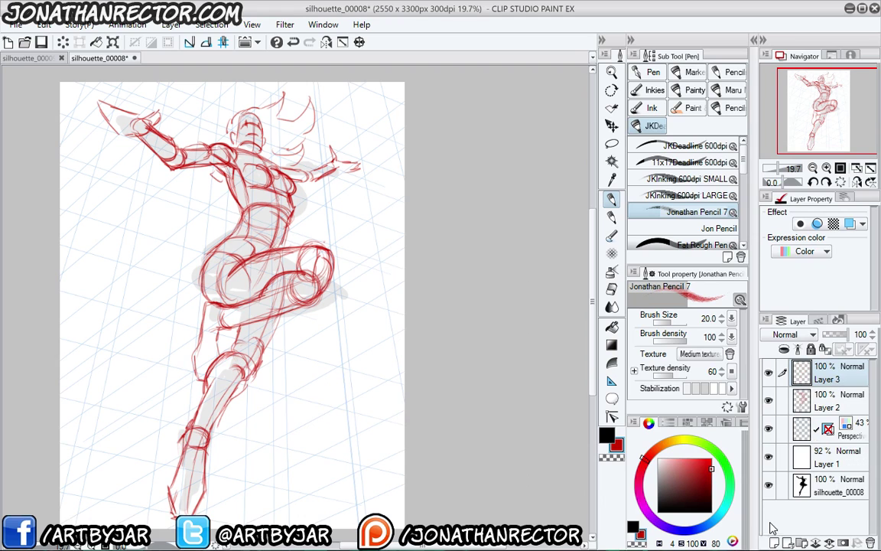
pyautogui.click(652, 147)
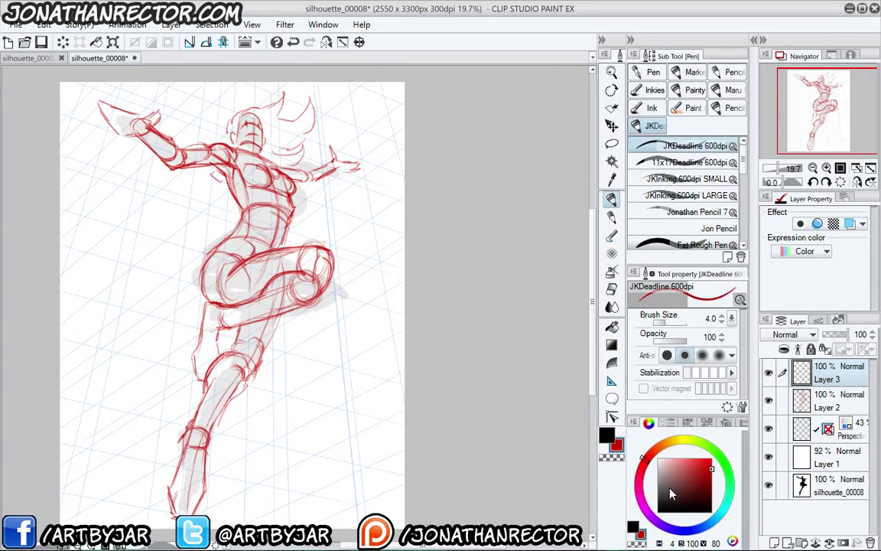
pyautogui.click(607, 435)
# Compare the JKDeadline, 11x17Deadline and Fat Rough Pen brushes with test strokes, undo the strokes and keep Fat Rough Pen at size 8.0
pyautogui.moveTo(369, 185)
pyautogui.mouseDown()
pyautogui.moveTo(362, 200)
pyautogui.moveTo(366, 236)
pyautogui.moveTo(378, 235)
pyautogui.moveTo(366, 258)
pyautogui.moveTo(366, 319)
pyautogui.mouseUp()
pyautogui.hotkey('ctrl', 'z')
pyautogui.click(657, 165)
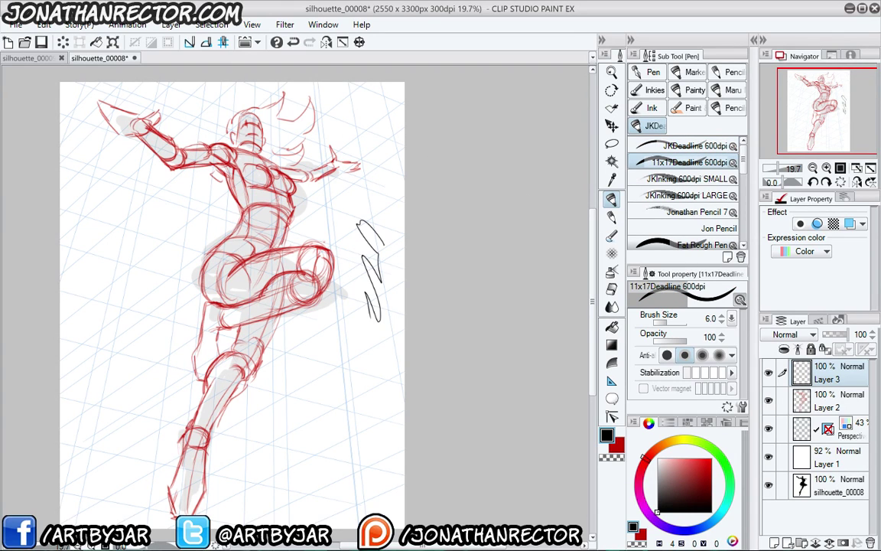
pyautogui.hotkey('ctrl', 'z')
pyautogui.click(655, 244)
pyautogui.moveTo(368, 191)
pyautogui.mouseDown()
pyautogui.moveTo(368, 274)
pyautogui.moveTo(357, 291)
pyautogui.moveTo(371, 317)
pyautogui.moveTo(346, 338)
pyautogui.moveTo(353, 385)
pyautogui.mouseUp()
pyautogui.hotkey('ctrl', 'z')
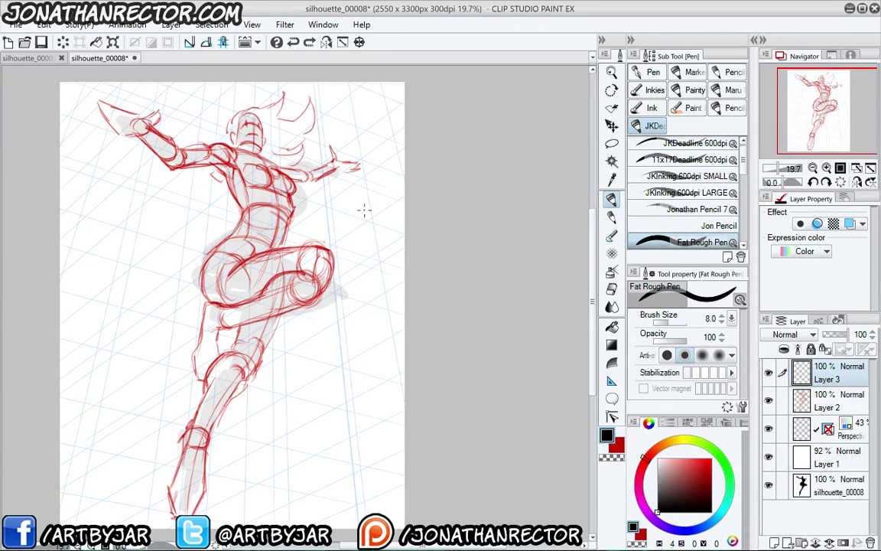
pyautogui.moveTo(364, 212)
pyautogui.mouseDown()
pyautogui.moveTo(357, 322)
pyautogui.moveTo(402, 405)
pyautogui.mouseUp()
pyautogui.hotkey('ctrl', 'z')
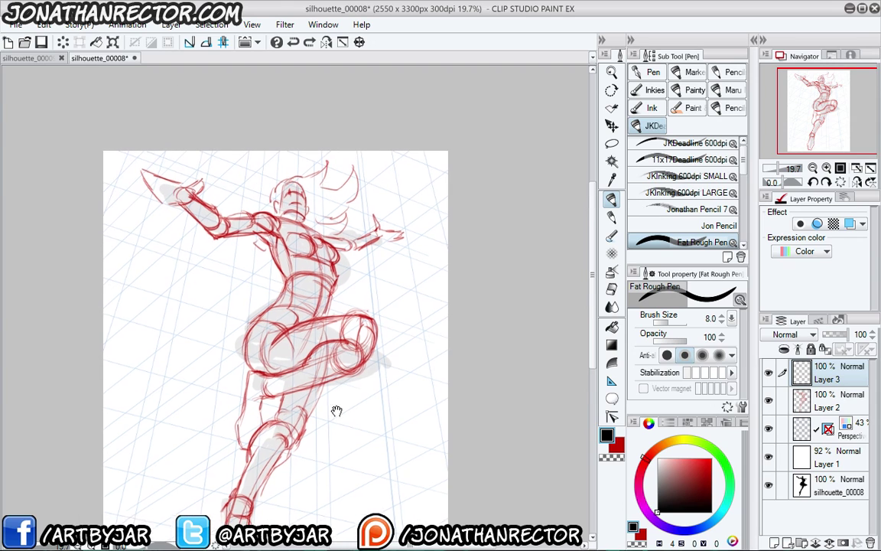
# Lower the opacity of the red sketch on Layer 2 to 59% and make Layer 3 active again
pyautogui.click(838, 401)
pyautogui.click(839, 337)
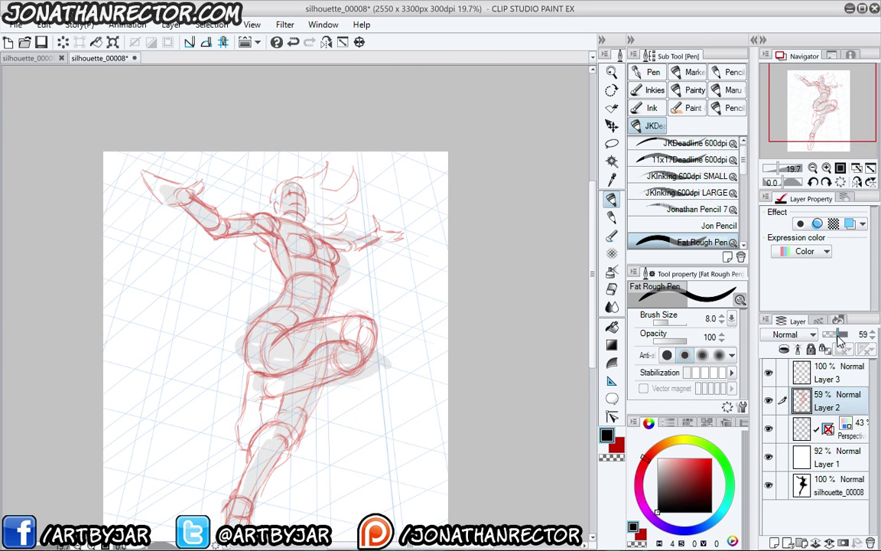
pyautogui.click(832, 372)
# Enlarge the view of the figure's upper body to 33.3% with the palettes hidden, and save the drawing
pyautogui.moveTo(215, 311); pyautogui.dragTo(227, 229)
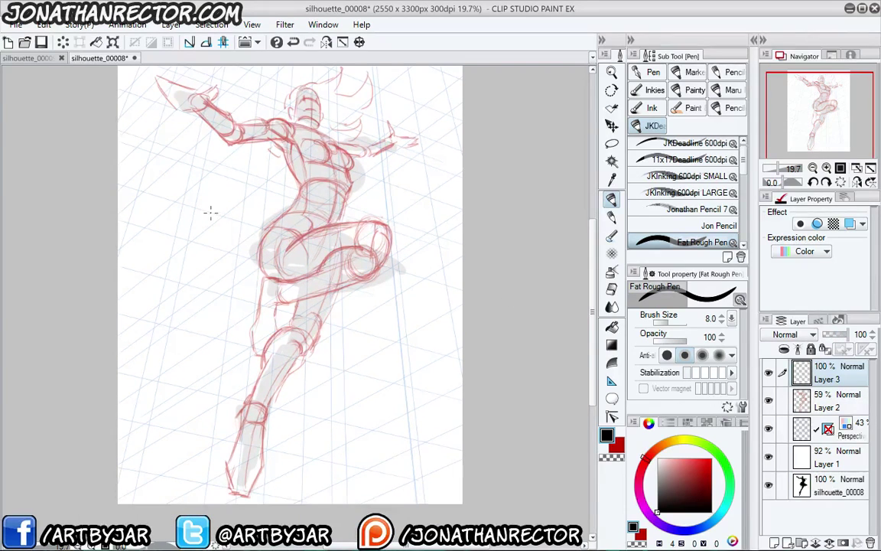
pyautogui.press('Tab')
pyautogui.scroll(2, 210, 212)
pyautogui.moveTo(486, 202); pyautogui.dragTo(369, 320)
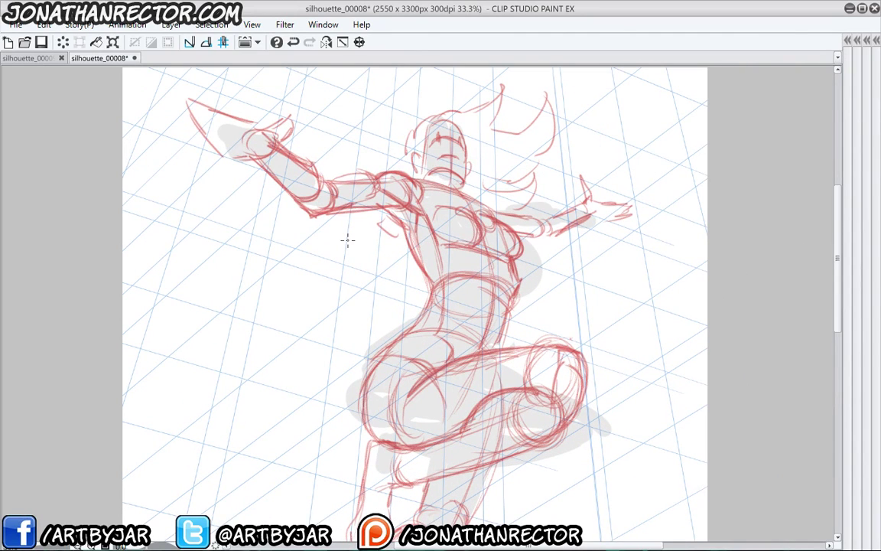
pyautogui.click(41, 42)
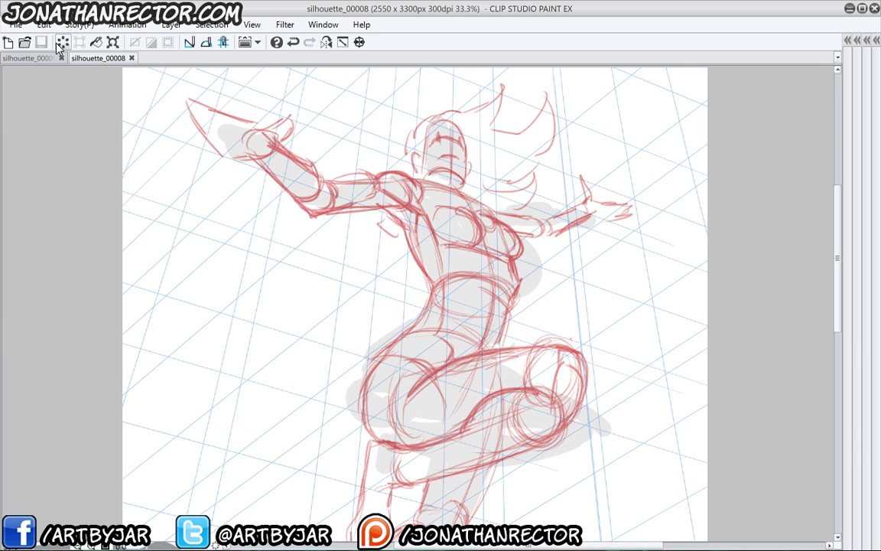
# Ink the upper contour of the raised thigh and the short hip crease that meets it
pyautogui.moveTo(378, 172); pyautogui.dragTo(410, 180)
pyautogui.moveTo(405, 304)
pyautogui.mouseDown()
pyautogui.moveTo(413, 240)
pyautogui.moveTo(413, 271)
pyautogui.mouseUp()
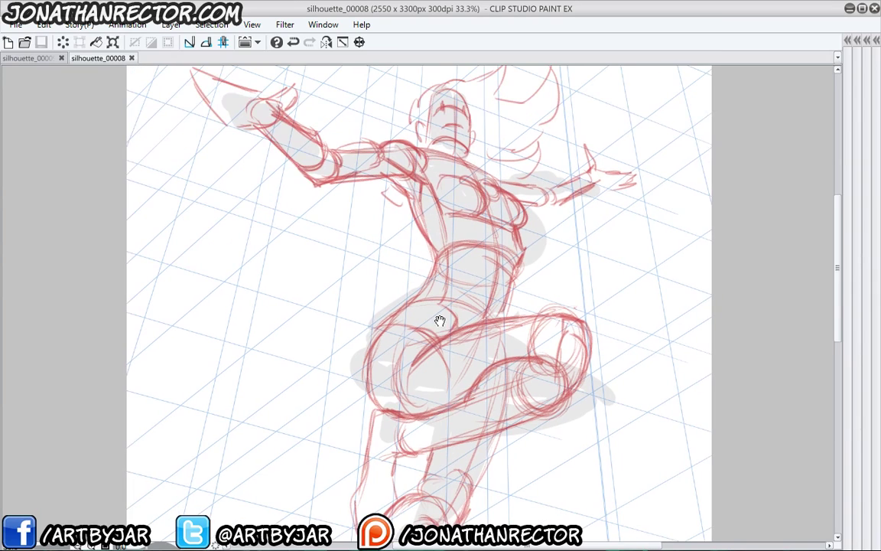
pyautogui.moveTo(427, 320); pyautogui.dragTo(429, 266)
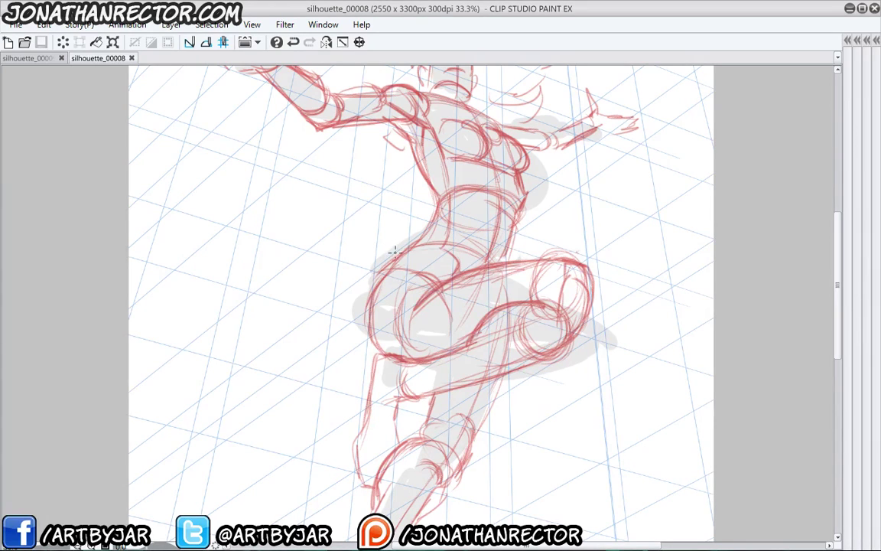
pyautogui.moveTo(380, 254); pyautogui.dragTo(321, 303)
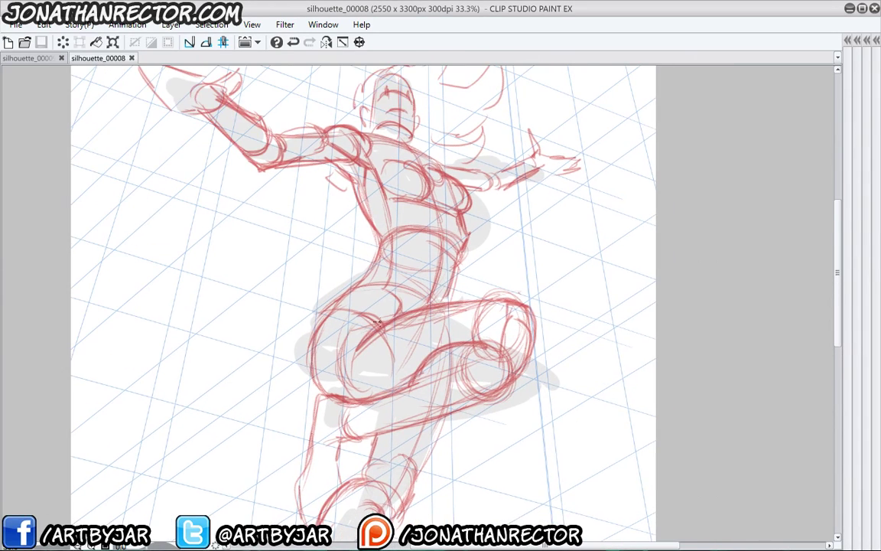
pyautogui.moveTo(446, 276); pyautogui.dragTo(496, 268)
pyautogui.moveTo(557, 292)
pyautogui.mouseDown()
pyautogui.moveTo(469, 300)
pyautogui.moveTo(417, 329)
pyautogui.mouseUp()
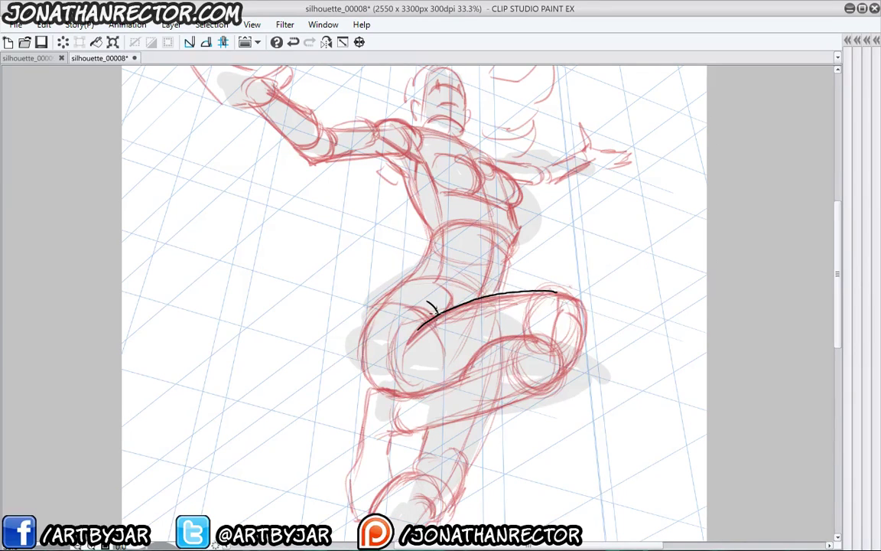
pyautogui.moveTo(412, 293); pyautogui.dragTo(438, 312)
pyautogui.scroll(-2, 383, 277)
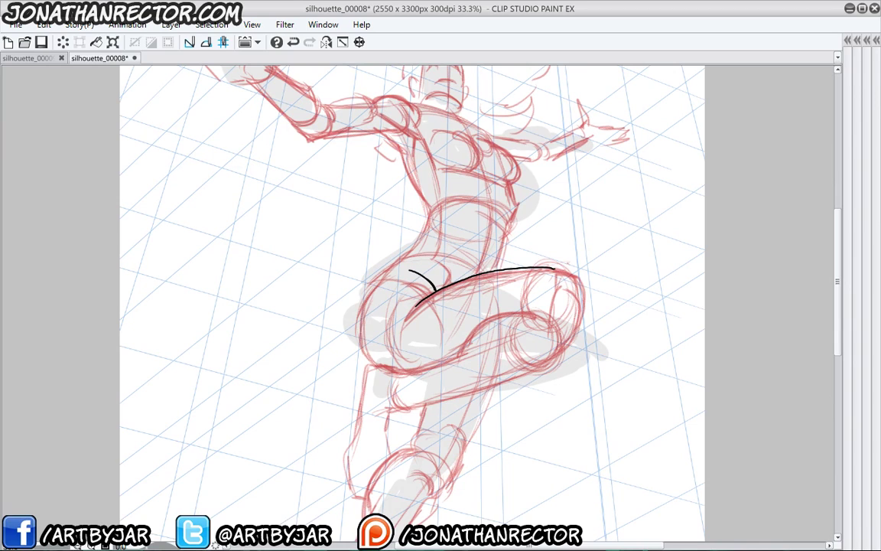
pyautogui.scroll(1, 379, 248)
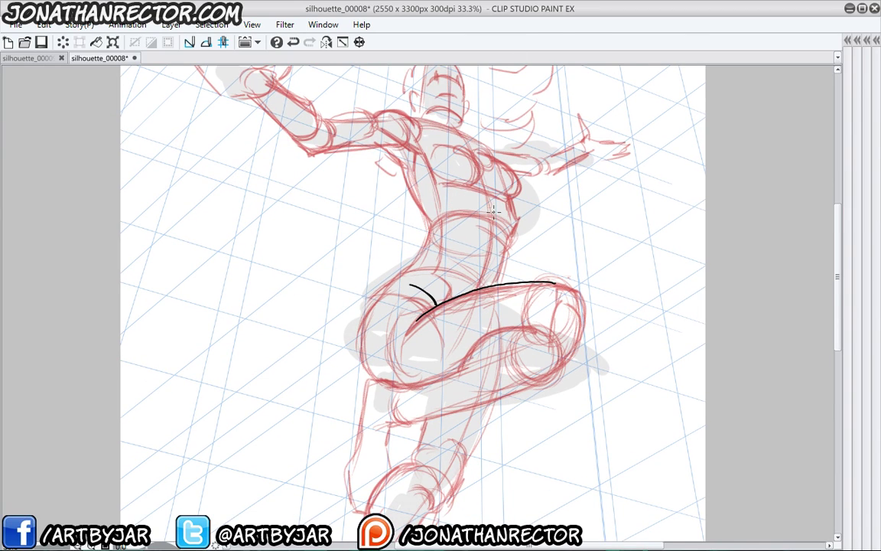
pyautogui.moveTo(458, 210)
pyautogui.mouseDown()
pyautogui.moveTo(487, 218)
pyautogui.moveTo(481, 227)
pyautogui.moveTo(464, 222)
pyautogui.moveTo(490, 210)
pyautogui.moveTo(486, 266)
pyautogui.mouseUp()
pyautogui.moveTo(501, 247); pyautogui.dragTo(470, 291)
pyautogui.moveTo(460, 234)
pyautogui.mouseDown()
pyautogui.moveTo(474, 266)
pyautogui.moveTo(456, 285)
pyautogui.mouseUp()
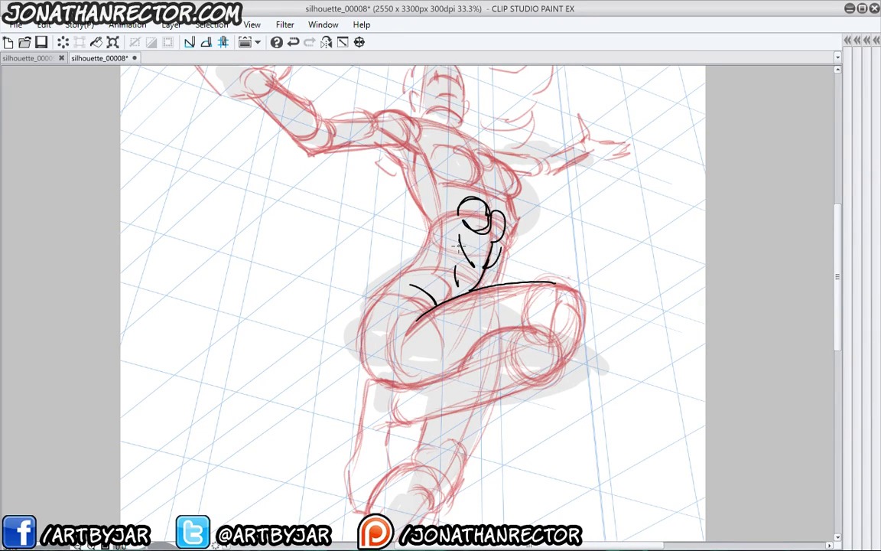
pyautogui.hotkey('ctrl', 'z')
pyautogui.hotkey('ctrl', 'z')
pyautogui.hotkey('ctrl', 'z')
pyautogui.hotkey('ctrl', 'z')
pyautogui.hotkey('ctrl', 'z')
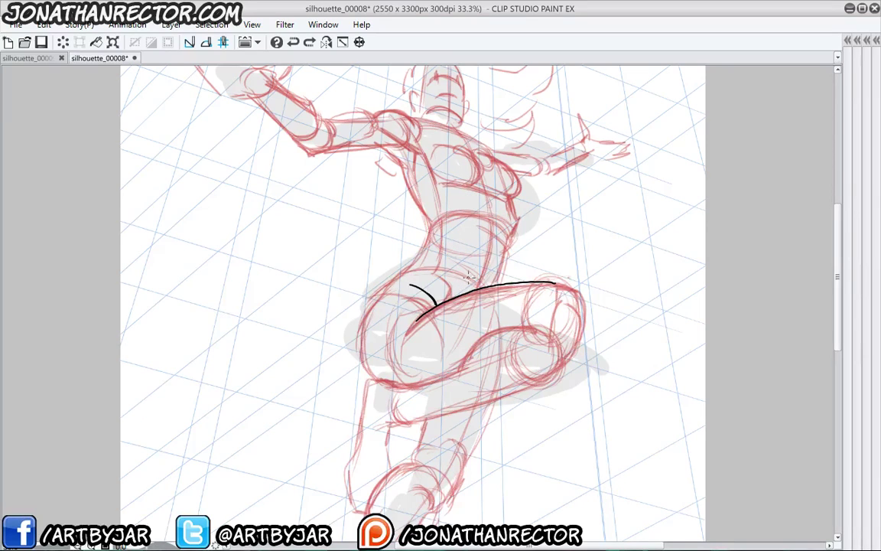
pyautogui.hotkey('ctrl', 'z')
pyautogui.click(308, 43)
# Draw long guidelines down the abdomen on Layer 2, and ink the curved abdominal muscles between them on Layer 3
pyautogui.press('Tab')
pyautogui.click(832, 404)
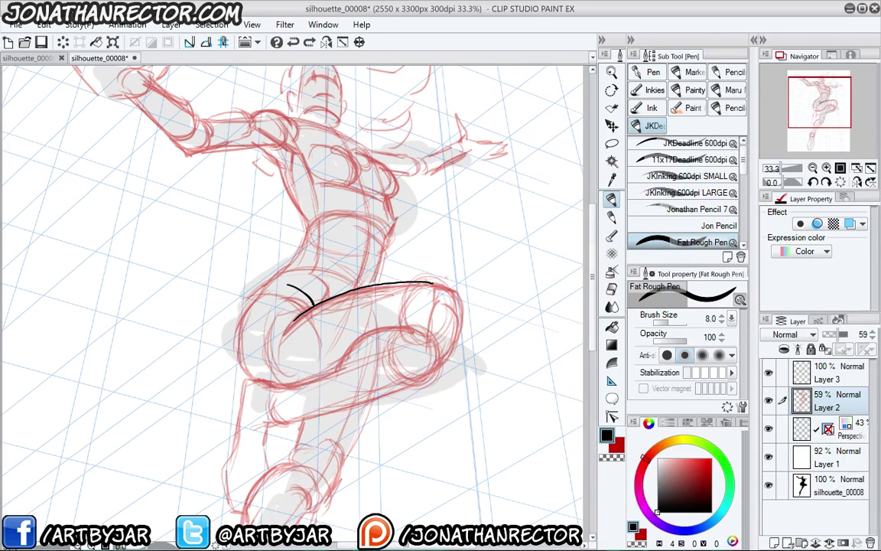
pyautogui.moveTo(359, 274); pyautogui.dragTo(367, 197)
pyautogui.moveTo(324, 286)
pyautogui.mouseDown()
pyautogui.moveTo(335, 245)
pyautogui.moveTo(332, 189)
pyautogui.mouseUp()
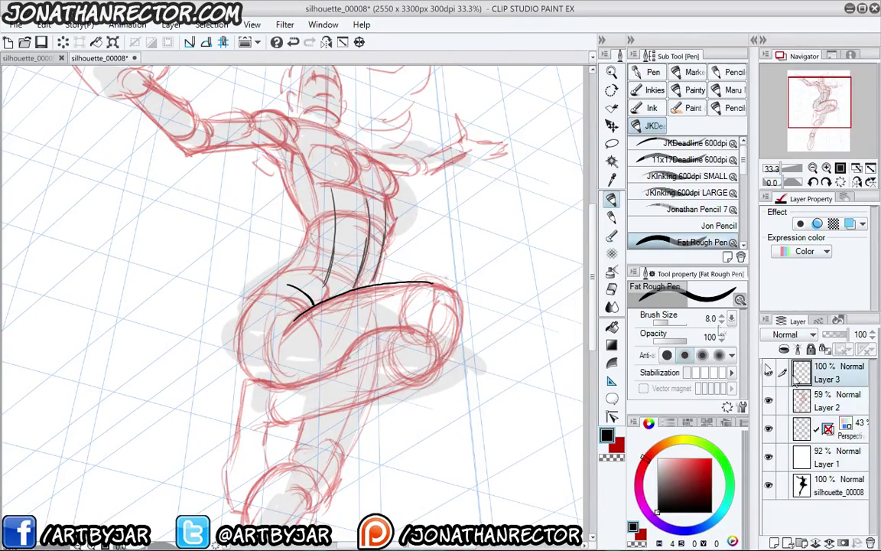
pyautogui.press('Tab')
pyautogui.moveTo(479, 281)
pyautogui.mouseDown()
pyautogui.moveTo(459, 253)
pyautogui.moveTo(453, 266)
pyautogui.moveTo(494, 263)
pyautogui.moveTo(474, 224)
pyautogui.moveTo(459, 230)
pyautogui.moveTo(503, 231)
pyautogui.moveTo(496, 219)
pyautogui.mouseUp()
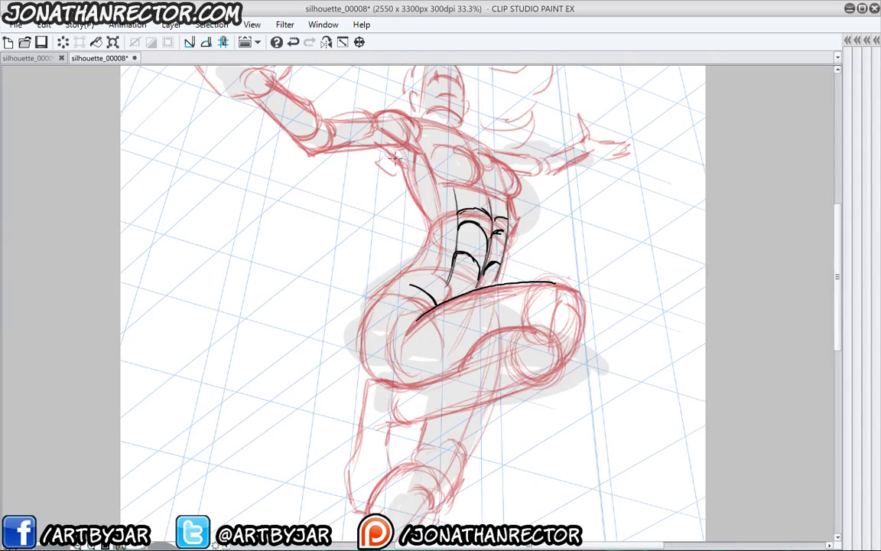
# Erase the abdomen guidelines from Layer 2 with the Soft eraser and make Layer 3 active again
pyautogui.press('Tab')
pyautogui.click(828, 401)
pyautogui.press('e')
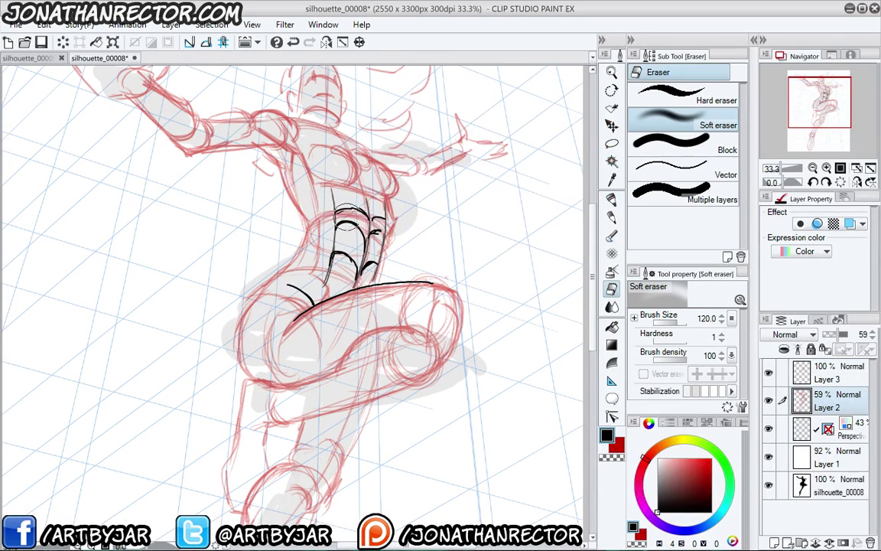
pyautogui.moveTo(368, 211)
pyautogui.mouseDown()
pyautogui.moveTo(362, 249)
pyautogui.moveTo(375, 268)
pyautogui.mouseUp()
pyautogui.moveTo(338, 223)
pyautogui.mouseDown()
pyautogui.moveTo(332, 276)
pyautogui.moveTo(337, 256)
pyautogui.mouseUp()
pyautogui.hotkey('alt', ']')
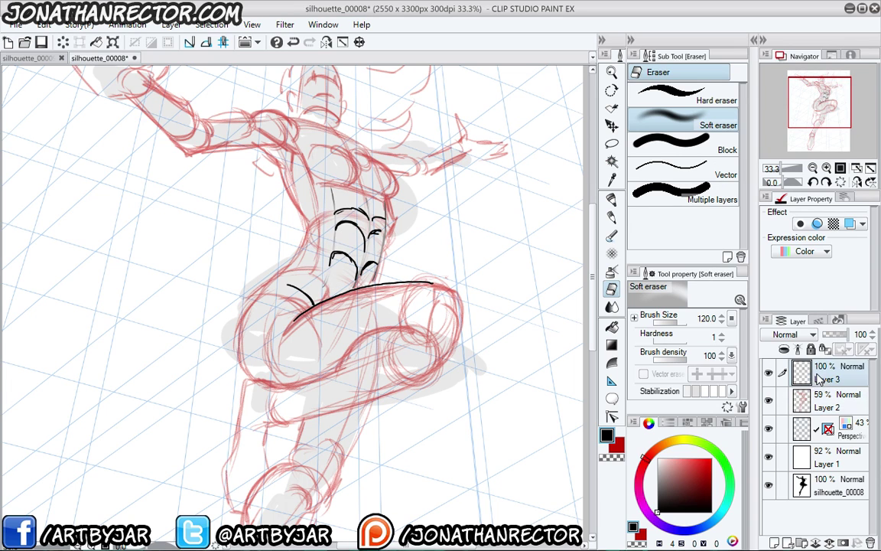
# Ink the contours of both breasts over the red chest forms
pyautogui.press('Tab')
pyautogui.scroll(-1, 387, 172)
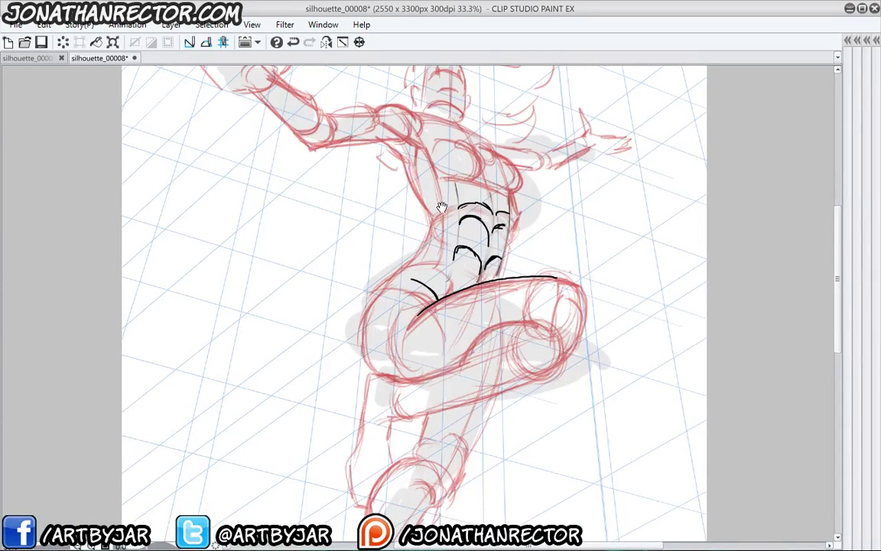
pyautogui.scroll(3, 423, 180)
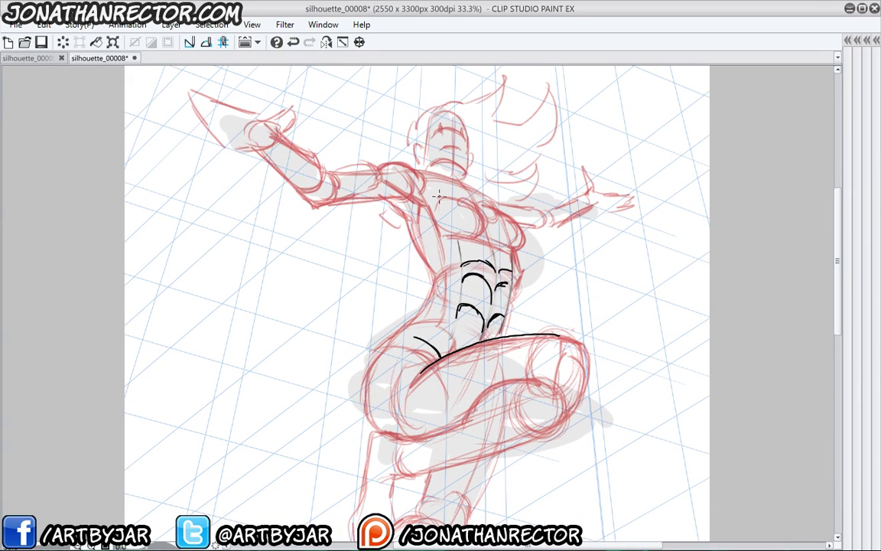
pyautogui.moveTo(441, 197); pyautogui.dragTo(471, 238)
pyautogui.moveTo(483, 200)
pyautogui.mouseDown()
pyautogui.moveTo(521, 223)
pyautogui.moveTo(511, 249)
pyautogui.mouseUp()
# Ink the far side contour of the abdomen below the breast, and the near rib cage contour from the armpit to the waist
pyautogui.moveTo(445, 288); pyautogui.dragTo(456, 219)
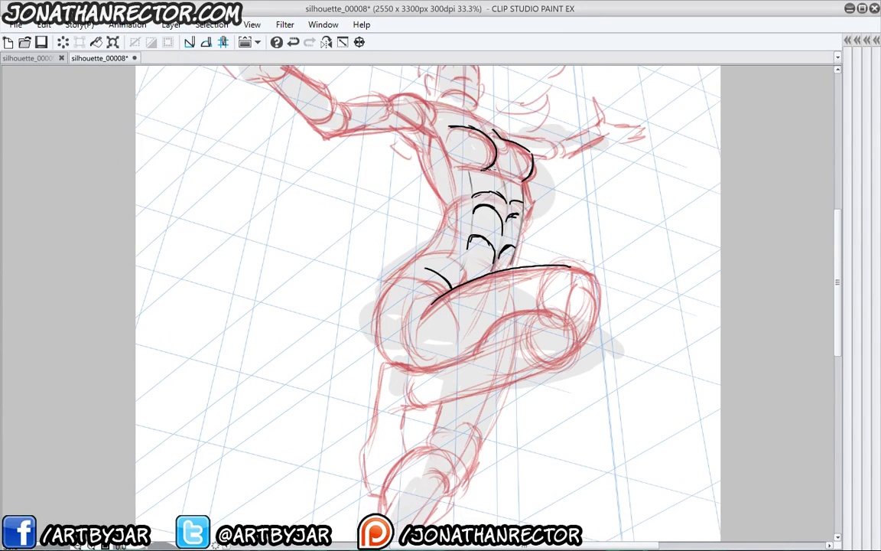
pyautogui.moveTo(516, 245)
pyautogui.mouseDown()
pyautogui.moveTo(522, 202)
pyautogui.moveTo(523, 220)
pyautogui.moveTo(525, 180)
pyautogui.mouseUp()
pyautogui.moveTo(472, 136); pyautogui.dragTo(498, 151)
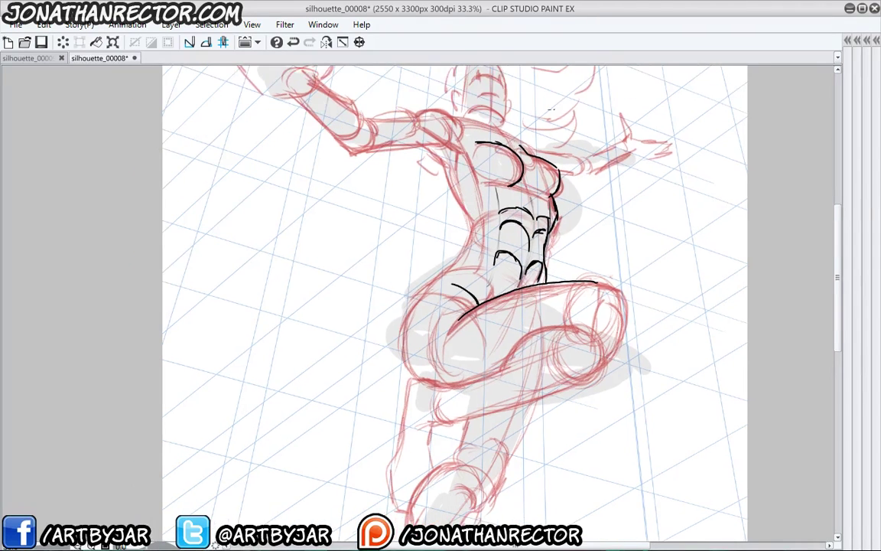
pyautogui.moveTo(501, 206); pyautogui.dragTo(479, 223)
pyautogui.moveTo(421, 191)
pyautogui.mouseDown()
pyautogui.moveTo(428, 228)
pyautogui.moveTo(435, 185)
pyautogui.mouseUp()
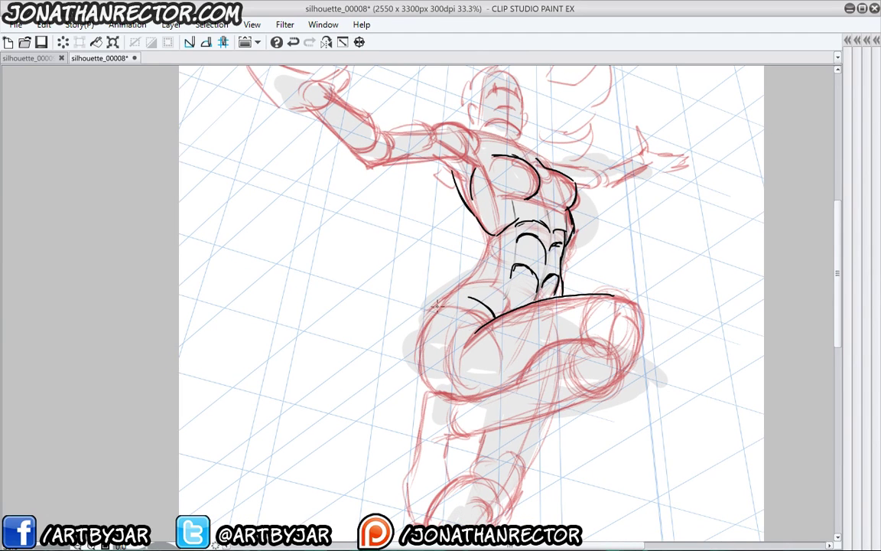
# Ink the near contour from the waist around the hip to under the buttock, with the curved crease atop the hip
pyautogui.moveTo(423, 320); pyautogui.dragTo(481, 271)
pyautogui.moveTo(413, 343)
pyautogui.mouseDown()
pyautogui.moveTo(406, 241)
pyautogui.moveTo(413, 287)
pyautogui.mouseUp()
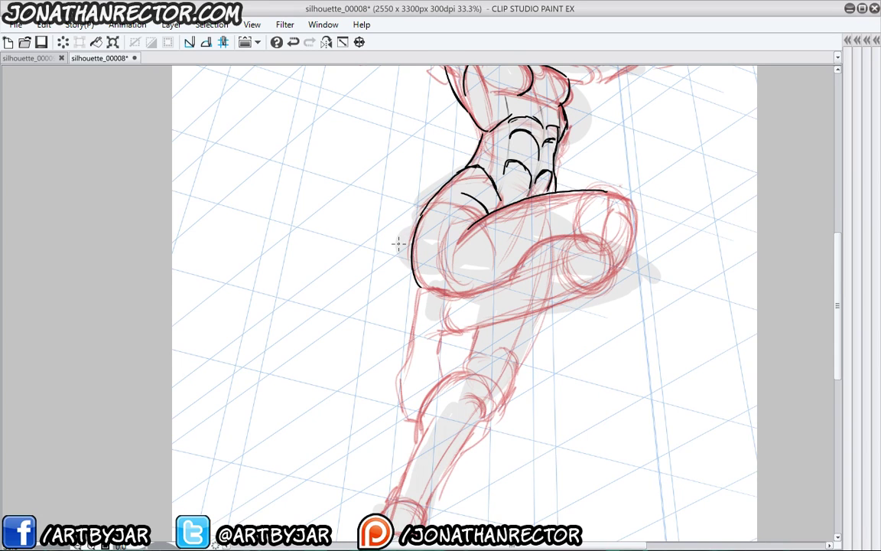
pyautogui.moveTo(398, 243); pyautogui.dragTo(394, 301)
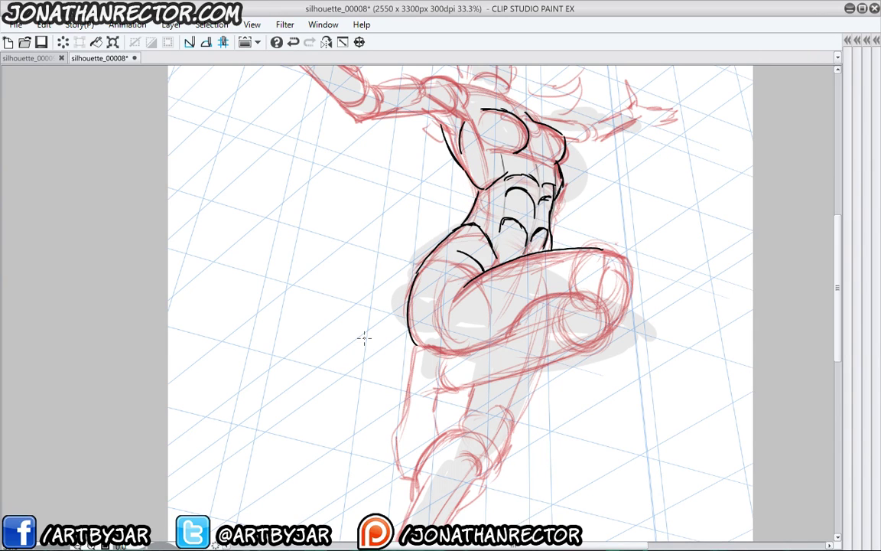
# Hide Layer 2 and Layer 3 and create a new layer above the perspective ruler layer, keeping the silhouette visible
pyautogui.scroll(-1, 364, 338)
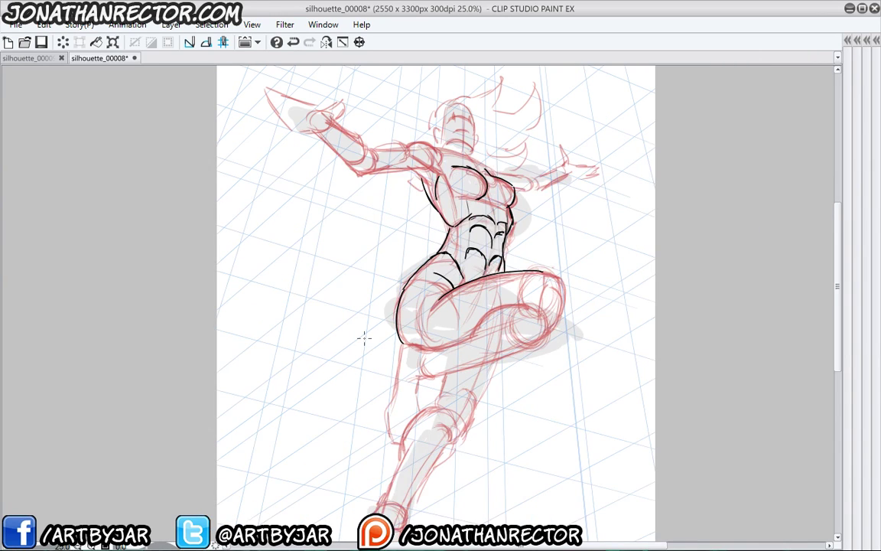
pyautogui.moveTo(364, 335); pyautogui.dragTo(295, 295)
pyautogui.press('Tab')
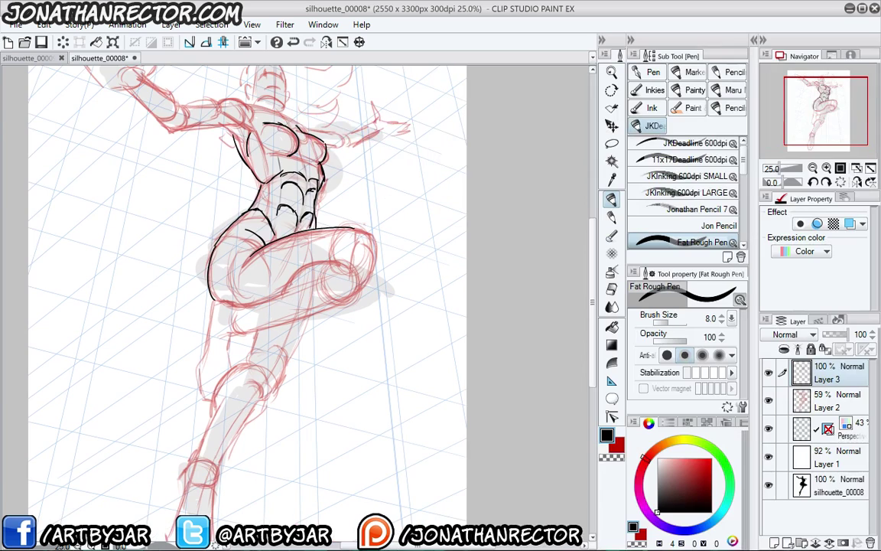
pyautogui.moveTo(769, 372); pyautogui.dragTo(769, 400)
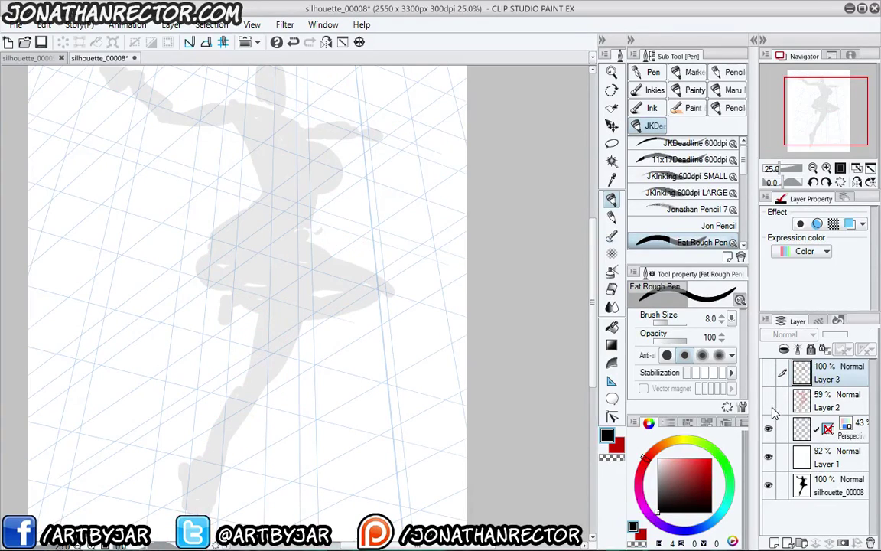
pyautogui.click(769, 484)
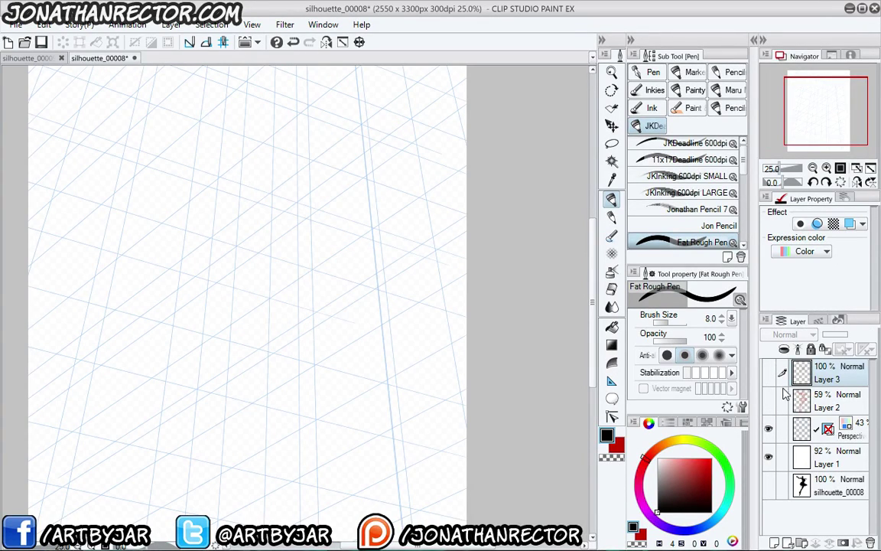
pyautogui.click(863, 432)
pyautogui.click(774, 543)
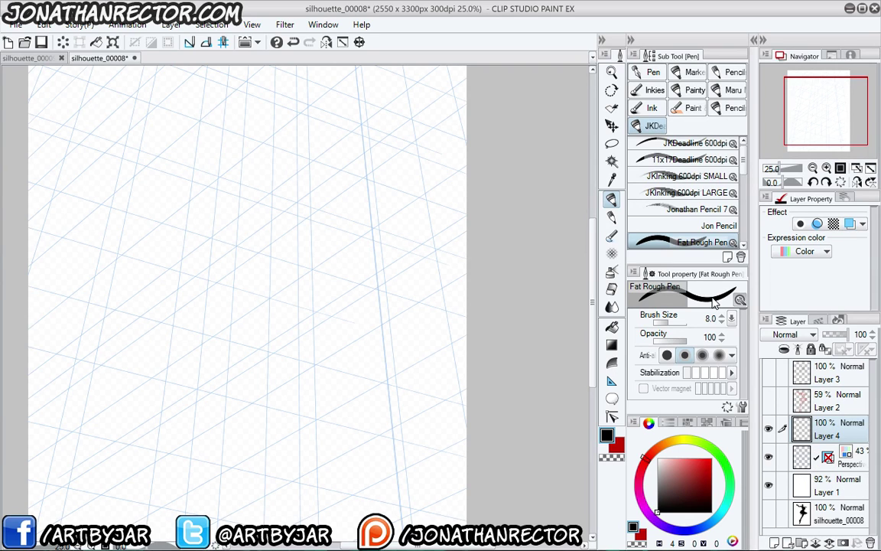
pyautogui.click(768, 514)
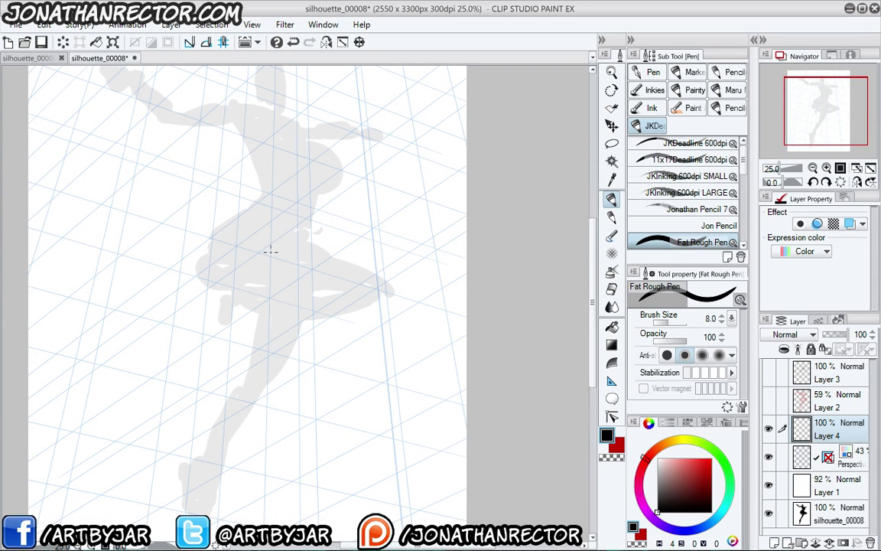
# Draw the four-sided front face of a chest box over the silhouette's torso, following the perspective grid
pyautogui.moveTo(262, 309); pyautogui.dragTo(293, 386)
pyautogui.moveTo(225, 316); pyautogui.dragTo(261, 293)
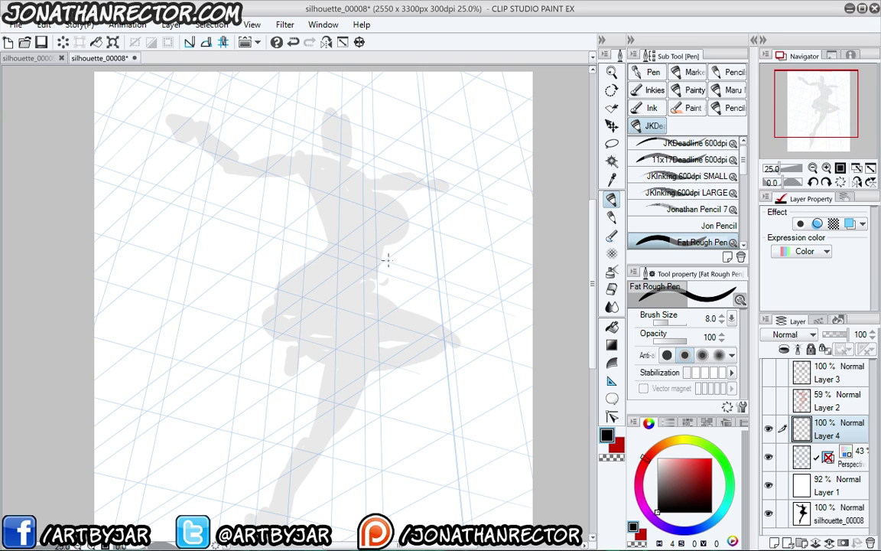
pyautogui.moveTo(398, 266); pyautogui.dragTo(329, 244)
pyautogui.moveTo(395, 263)
pyautogui.mouseDown()
pyautogui.moveTo(388, 214)
pyautogui.moveTo(390, 257)
pyautogui.mouseUp()
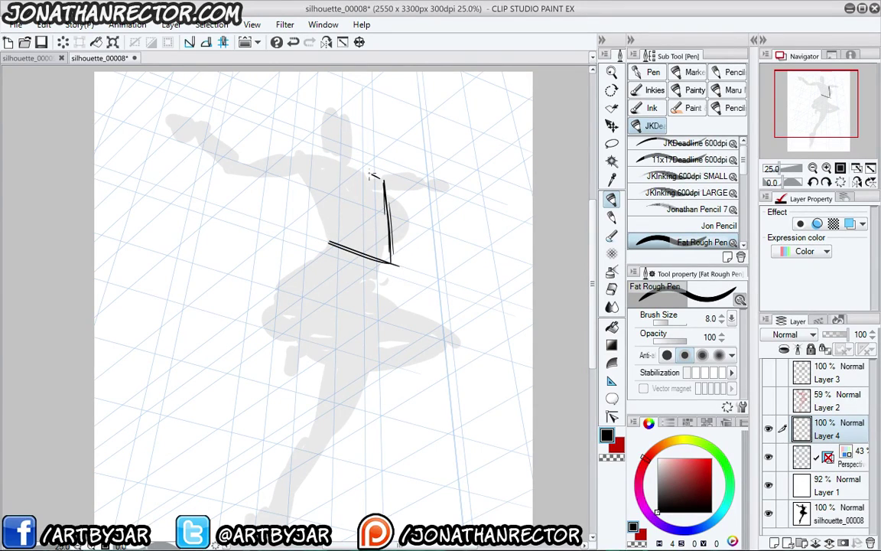
pyautogui.moveTo(378, 177)
pyautogui.mouseDown()
pyautogui.moveTo(323, 156)
pyautogui.moveTo(329, 238)
pyautogui.mouseUp()
pyautogui.moveTo(321, 162); pyautogui.dragTo(324, 219)
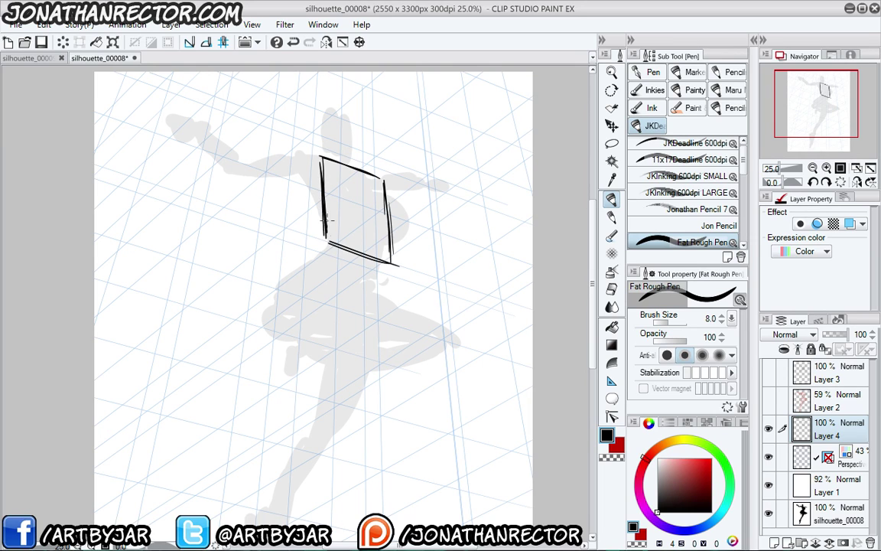
# Add the underside and the near side face to the chest box
pyautogui.moveTo(368, 275); pyautogui.dragTo(392, 263)
pyautogui.moveTo(332, 264); pyautogui.dragTo(362, 278)
pyautogui.moveTo(307, 255); pyautogui.dragTo(327, 245)
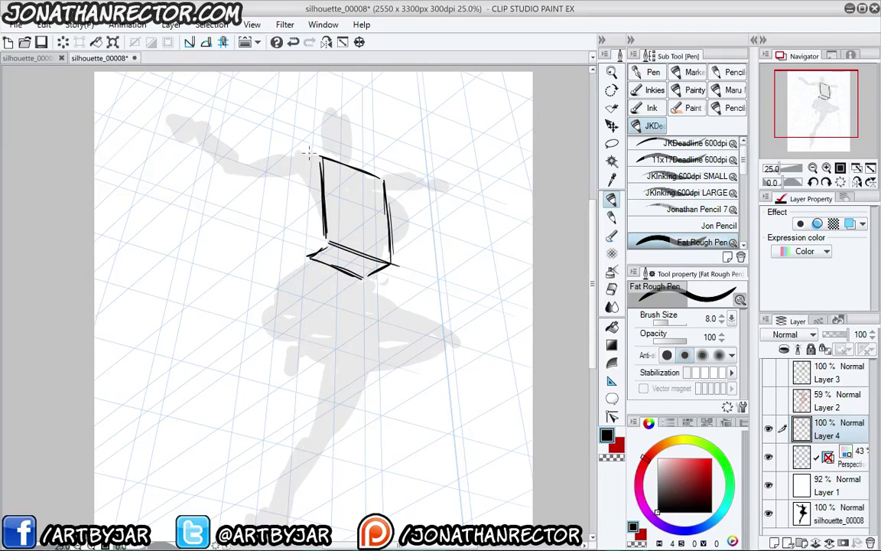
pyautogui.moveTo(319, 157); pyautogui.dragTo(304, 251)
# Draw the front face of a pelvis box over the silhouette's hips, just below the chest box
pyautogui.moveTo(370, 290); pyautogui.dragTo(312, 270)
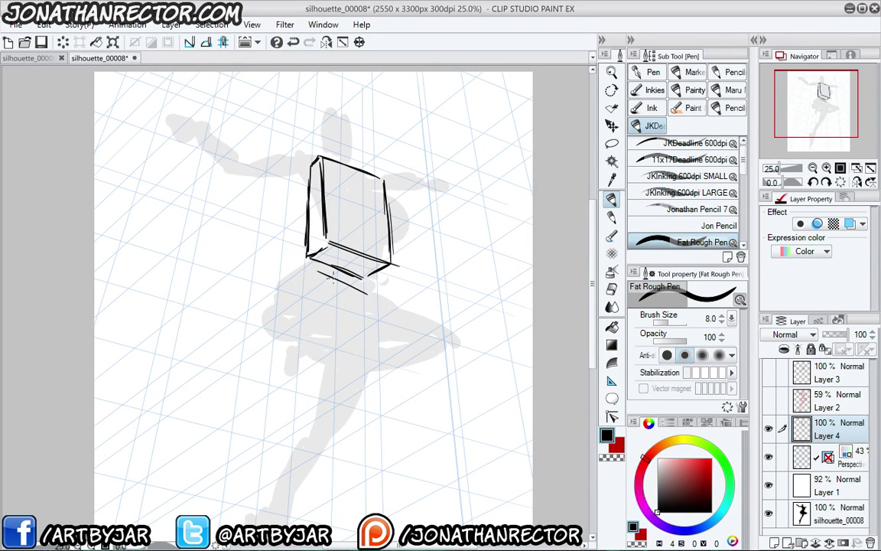
pyautogui.moveTo(365, 288); pyautogui.dragTo(380, 297)
pyautogui.moveTo(385, 301); pyautogui.dragTo(391, 353)
pyautogui.moveTo(311, 331); pyautogui.dragTo(390, 354)
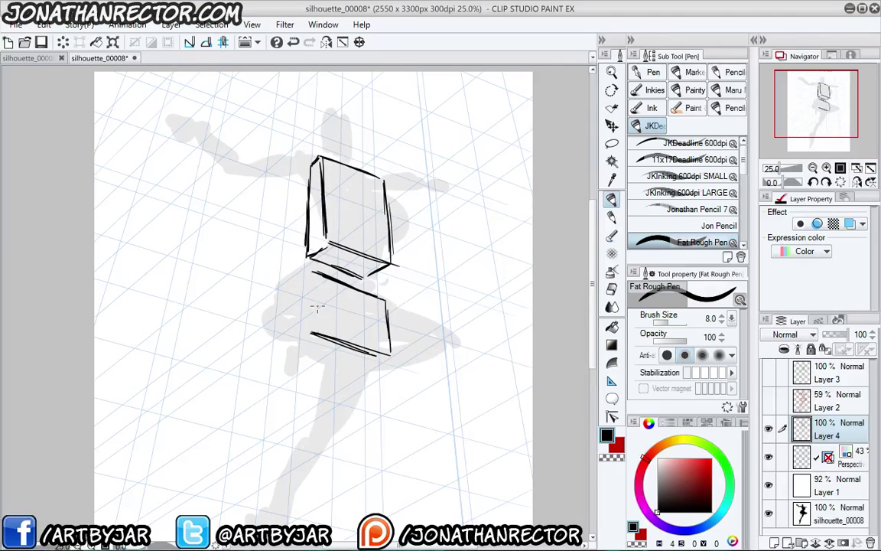
pyautogui.moveTo(313, 274)
pyautogui.mouseDown()
pyautogui.moveTo(310, 337)
pyautogui.moveTo(315, 273)
pyautogui.mouseUp()
# Add the underside and near side face to the pelvis box, and draw a centre line down both torso boxes
pyautogui.moveTo(300, 337); pyautogui.dragTo(308, 334)
pyautogui.moveTo(379, 361)
pyautogui.mouseDown()
pyautogui.moveTo(350, 374)
pyautogui.moveTo(288, 347)
pyautogui.mouseUp()
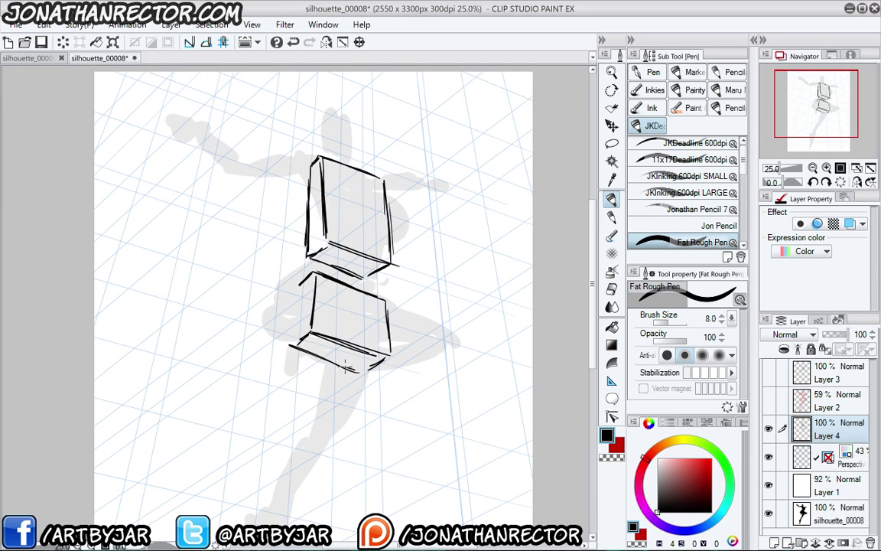
pyautogui.moveTo(354, 369); pyautogui.dragTo(292, 348)
pyautogui.moveTo(299, 288); pyautogui.dragTo(288, 335)
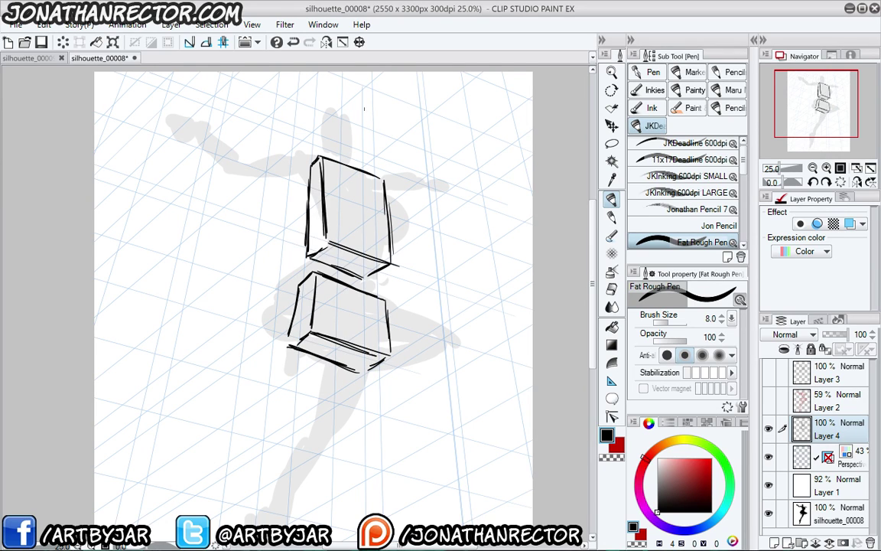
pyautogui.moveTo(345, 167); pyautogui.dragTo(359, 336)
pyautogui.moveTo(364, 285)
pyautogui.mouseDown()
pyautogui.moveTo(282, 286)
pyautogui.moveTo(314, 176)
pyautogui.moveTo(320, 230)
pyautogui.moveTo(304, 238)
pyautogui.moveTo(289, 291)
pyautogui.moveTo(399, 246)
pyautogui.moveTo(362, 334)
pyautogui.moveTo(330, 325)
pyautogui.moveTo(358, 343)
pyautogui.moveTo(367, 327)
pyautogui.mouseUp()
# Draw the extended leg below the pelvis box as thigh and shin cylinders with ellipses at the knee
pyautogui.moveTo(348, 256); pyautogui.dragTo(330, 317)
pyautogui.moveTo(400, 252); pyautogui.dragTo(373, 329)
pyautogui.moveTo(324, 365); pyautogui.dragTo(344, 334)
pyautogui.moveTo(359, 313)
pyautogui.mouseDown()
pyautogui.moveTo(376, 337)
pyautogui.moveTo(330, 322)
pyautogui.moveTo(319, 426)
pyautogui.mouseUp()
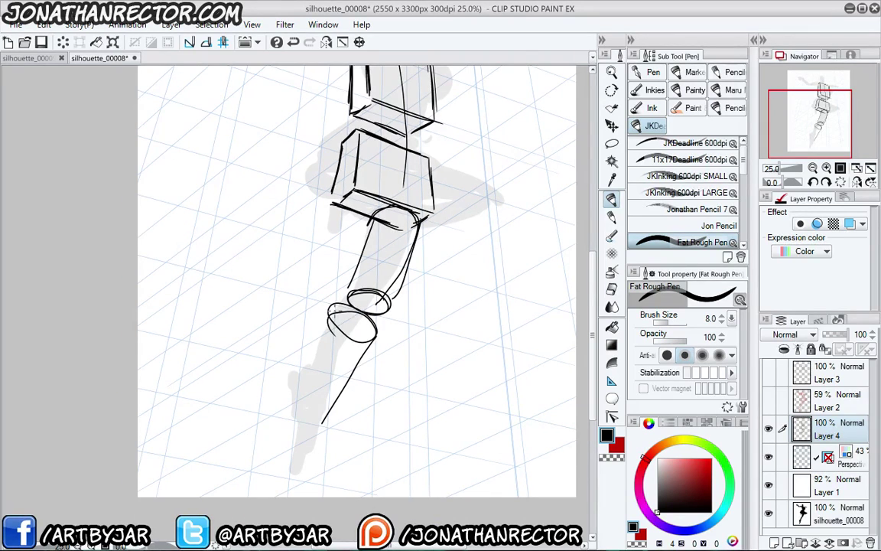
pyautogui.moveTo(332, 310); pyautogui.dragTo(282, 411)
# Draw the raised leg as a thigh cylinder across the pelvis box, with a round knee end and a folded-back lower leg
pyautogui.moveTo(322, 170)
pyautogui.mouseDown()
pyautogui.moveTo(285, 273)
pyautogui.moveTo(248, 283)
pyautogui.mouseUp()
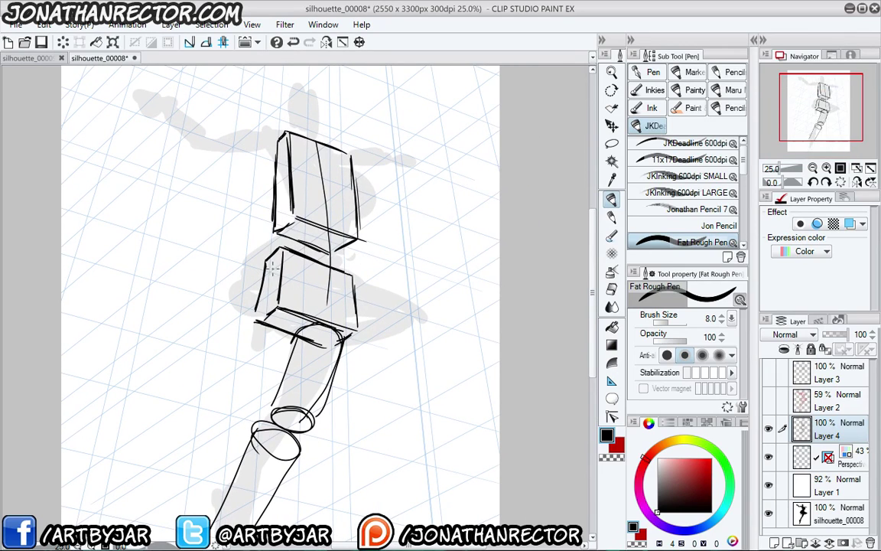
pyautogui.moveTo(293, 265)
pyautogui.mouseDown()
pyautogui.moveTo(273, 276)
pyautogui.moveTo(275, 309)
pyautogui.mouseUp()
pyautogui.moveTo(294, 261)
pyautogui.mouseDown()
pyautogui.moveTo(266, 299)
pyautogui.moveTo(284, 312)
pyautogui.mouseUp()
pyautogui.moveTo(267, 293)
pyautogui.mouseDown()
pyautogui.moveTo(279, 277)
pyautogui.moveTo(388, 272)
pyautogui.moveTo(375, 291)
pyautogui.moveTo(393, 312)
pyautogui.moveTo(265, 312)
pyautogui.mouseUp()
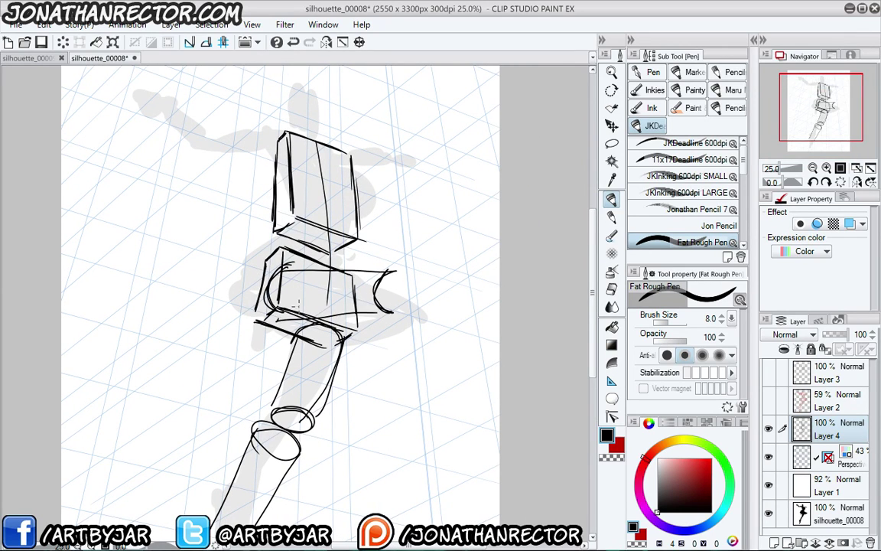
pyautogui.moveTo(383, 310); pyautogui.dragTo(397, 271)
pyautogui.moveTo(367, 314); pyautogui.dragTo(405, 314)
pyautogui.moveTo(405, 314)
pyautogui.mouseDown()
pyautogui.moveTo(366, 329)
pyautogui.moveTo(383, 339)
pyautogui.moveTo(259, 344)
pyautogui.mouseUp()
# Draw the near outstretched arm as upper arm and forearm cylinders extending from the chest box's top corner
pyautogui.moveTo(212, 229); pyautogui.dragTo(234, 296)
pyautogui.moveTo(307, 201)
pyautogui.mouseDown()
pyautogui.moveTo(297, 223)
pyautogui.moveTo(250, 184)
pyautogui.moveTo(273, 190)
pyautogui.moveTo(252, 213)
pyautogui.mouseUp()
pyautogui.moveTo(258, 209)
pyautogui.mouseDown()
pyautogui.moveTo(295, 222)
pyautogui.moveTo(240, 206)
pyautogui.moveTo(242, 182)
pyautogui.moveTo(185, 159)
pyautogui.moveTo(236, 203)
pyautogui.moveTo(176, 179)
pyautogui.mouseUp()
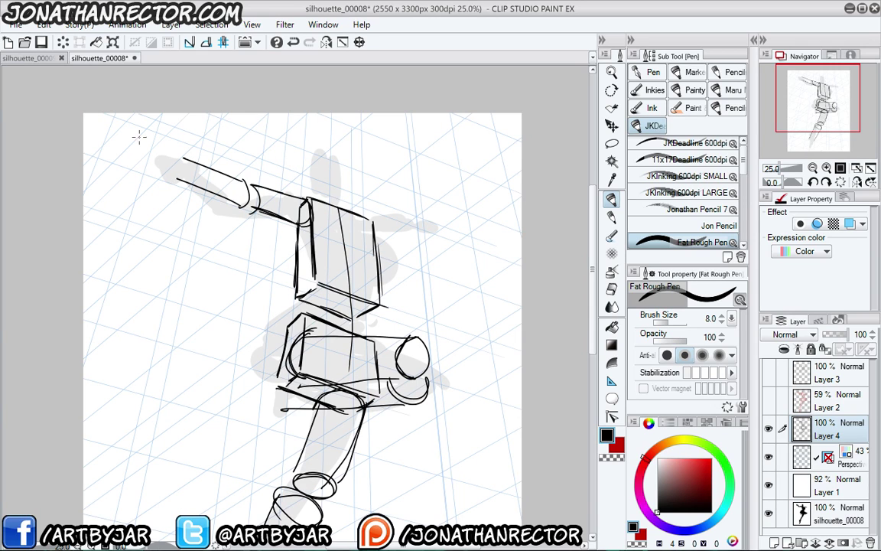
# Rough in the second arm as two jointed cylinders extending from the torso block's upper right corner
pyautogui.moveTo(378, 230)
pyautogui.mouseDown()
pyautogui.moveTo(377, 250)
pyautogui.moveTo(420, 245)
pyautogui.moveTo(412, 260)
pyautogui.mouseUp()
pyautogui.moveTo(410, 259)
pyautogui.mouseDown()
pyautogui.moveTo(375, 237)
pyautogui.moveTo(472, 268)
pyautogui.mouseUp()
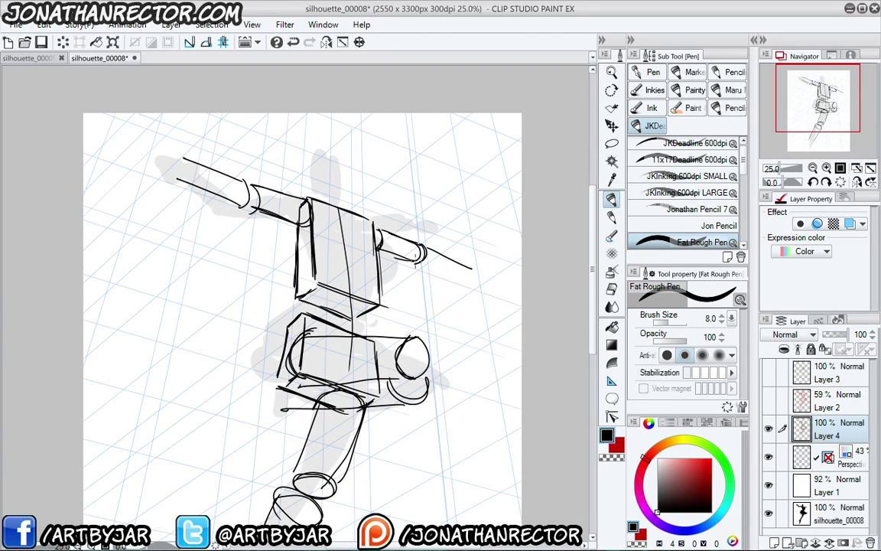
pyautogui.moveTo(375, 253); pyautogui.dragTo(472, 283)
# Hide Layer 4, show Layer 2 and Layer 3, and make Layer 3 the active layer
pyautogui.moveTo(188, 343); pyautogui.dragTo(177, 299)
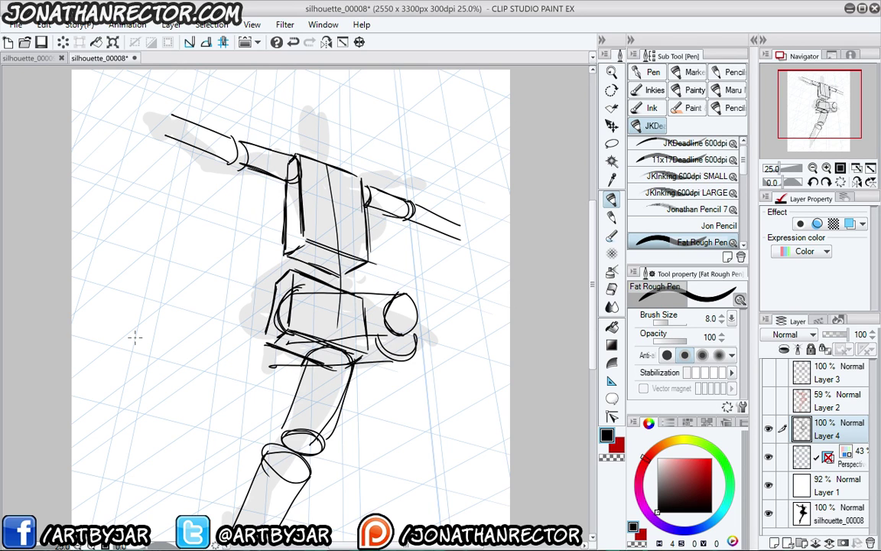
pyautogui.moveTo(241, 373); pyautogui.dragTo(245, 326)
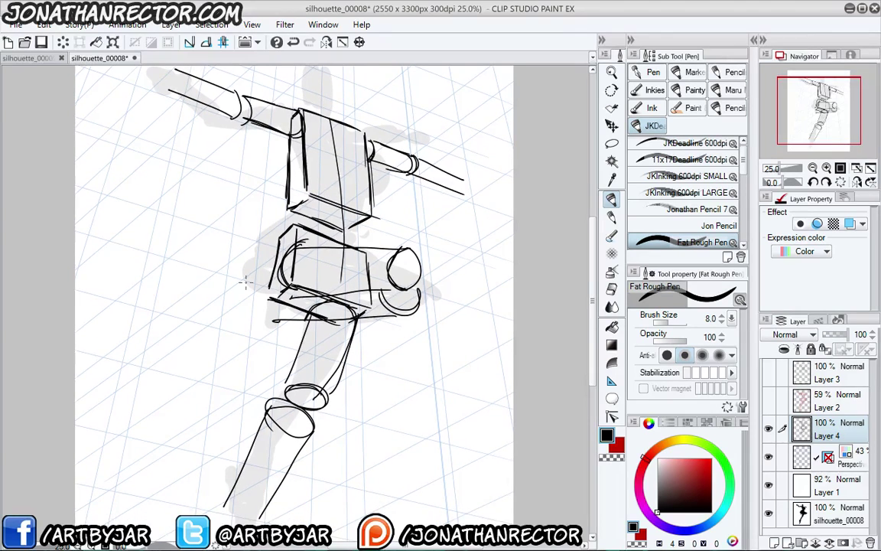
pyautogui.moveTo(235, 293); pyautogui.dragTo(247, 314)
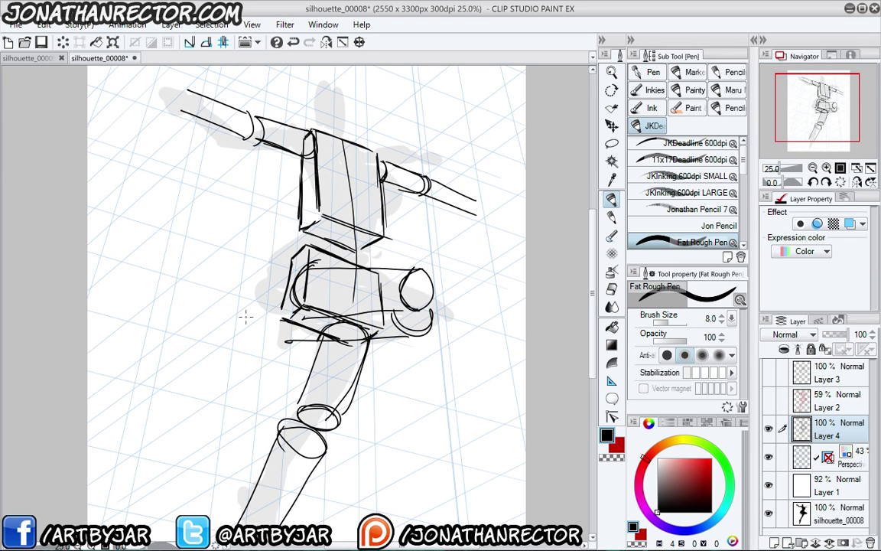
pyautogui.click(769, 428)
pyautogui.click(768, 400)
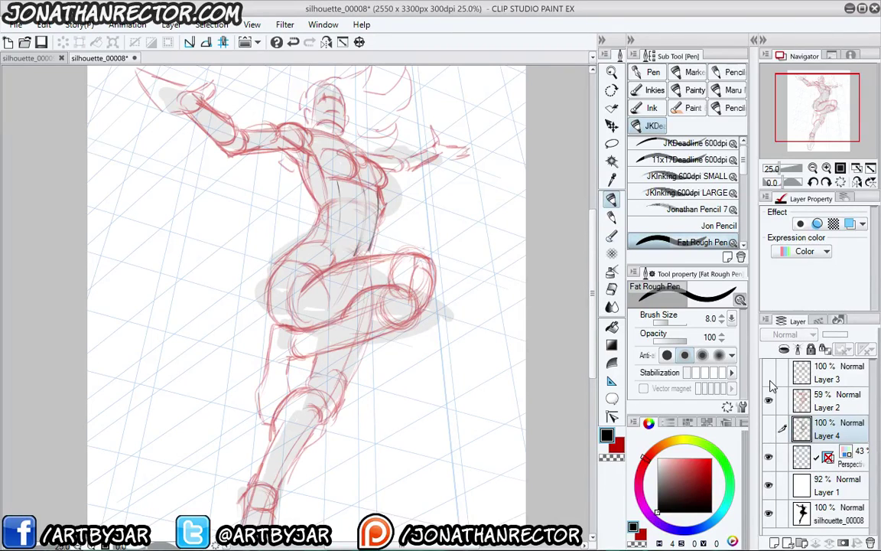
pyautogui.click(769, 371)
pyautogui.click(817, 373)
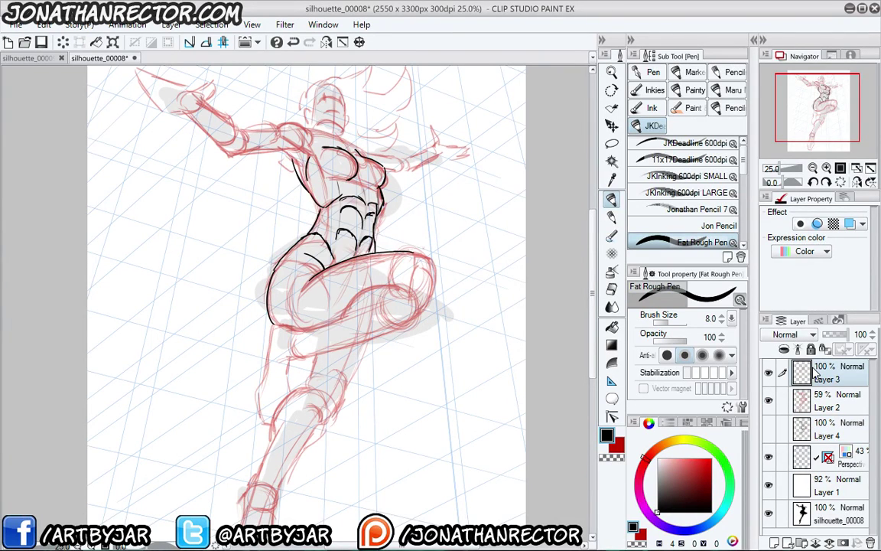
# Ink the foot, ankle, shin and knee of the extended leg in black over the red sketch
pyautogui.hotkey('ctrl', '+')
pyautogui.moveTo(268, 301); pyautogui.dragTo(252, 213)
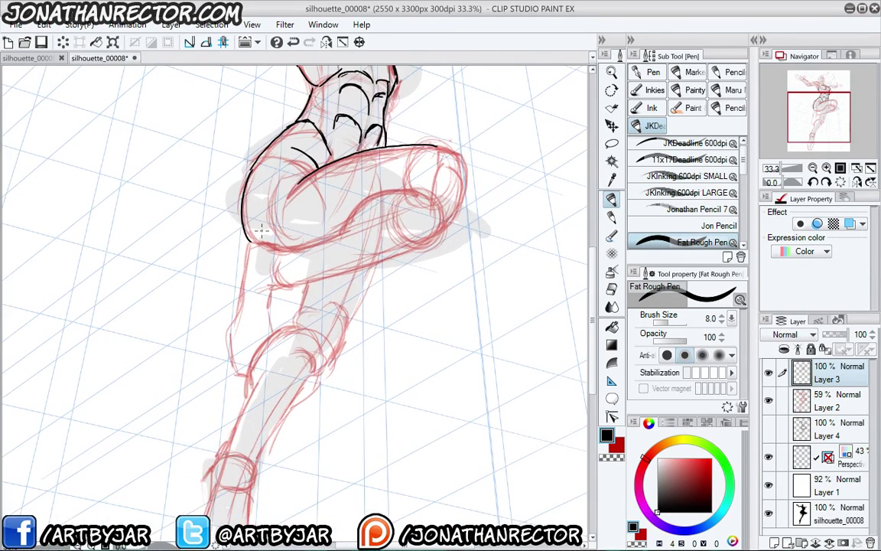
pyautogui.press('Tab')
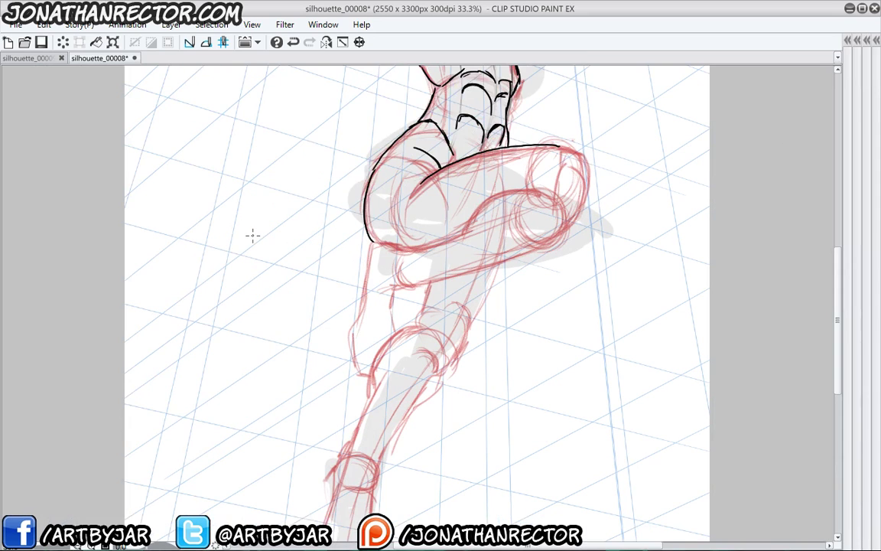
pyautogui.moveTo(364, 273)
pyautogui.mouseDown()
pyautogui.moveTo(432, 190)
pyautogui.moveTo(474, 161)
pyautogui.mouseUp()
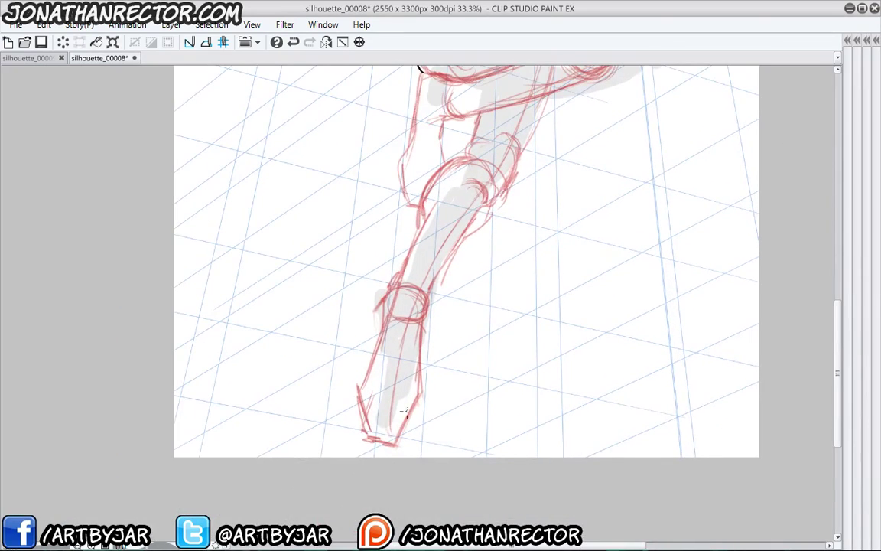
pyautogui.moveTo(420, 394)
pyautogui.mouseDown()
pyautogui.moveTo(390, 445)
pyautogui.moveTo(399, 444)
pyautogui.moveTo(366, 438)
pyautogui.moveTo(390, 437)
pyautogui.moveTo(367, 437)
pyautogui.moveTo(360, 387)
pyautogui.moveTo(381, 339)
pyautogui.moveTo(419, 367)
pyautogui.moveTo(422, 321)
pyautogui.moveTo(386, 287)
pyautogui.mouseUp()
pyautogui.moveTo(402, 275)
pyautogui.mouseDown()
pyautogui.moveTo(396, 307)
pyautogui.moveTo(399, 292)
pyautogui.mouseUp()
pyautogui.moveTo(416, 348); pyautogui.dragTo(431, 309)
pyautogui.moveTo(429, 274)
pyautogui.mouseDown()
pyautogui.moveTo(415, 304)
pyautogui.moveTo(424, 325)
pyautogui.moveTo(481, 242)
pyautogui.moveTo(449, 223)
pyautogui.mouseUp()
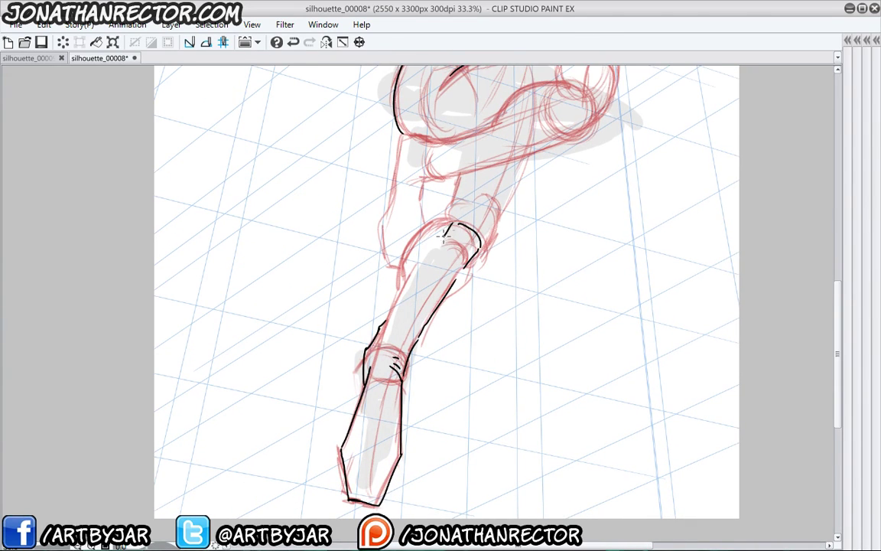
pyautogui.moveTo(382, 321)
pyautogui.mouseDown()
pyautogui.moveTo(403, 271)
pyautogui.moveTo(398, 283)
pyautogui.moveTo(397, 260)
pyautogui.moveTo(415, 228)
pyautogui.moveTo(446, 212)
pyautogui.mouseUp()
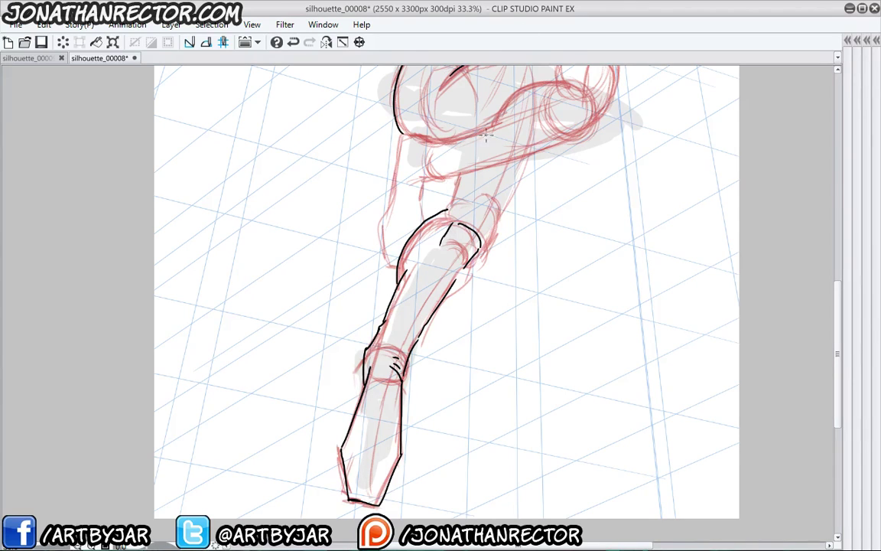
# Ink the outer calf and both thigh contours of the extended leg up toward the bent leg
pyautogui.moveTo(439, 305); pyautogui.dragTo(484, 238)
pyautogui.moveTo(447, 189)
pyautogui.mouseDown()
pyautogui.moveTo(421, 264)
pyautogui.moveTo(433, 252)
pyautogui.mouseUp()
pyautogui.moveTo(484, 287); pyautogui.dragTo(502, 241)
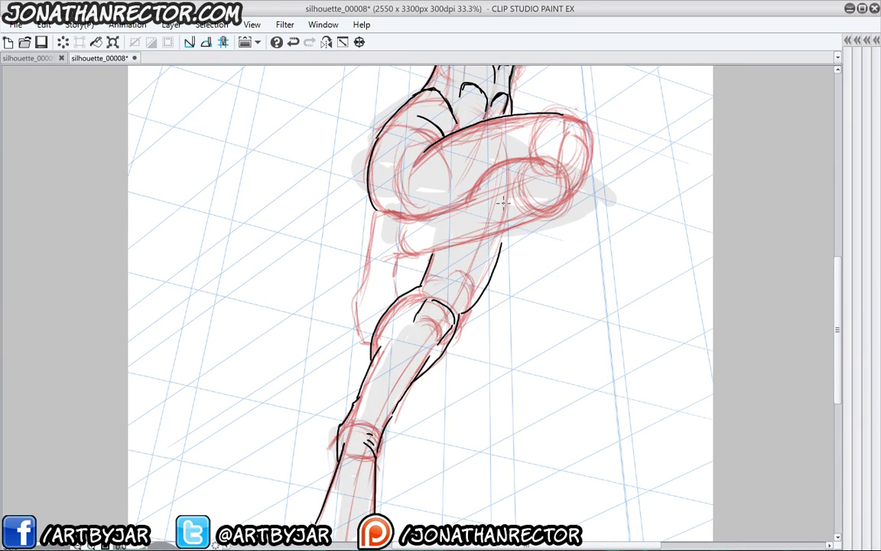
# Ink the bent leg's calf contours, the underside of its thigh and its rounded knee
pyautogui.moveTo(338, 157); pyautogui.dragTo(307, 218)
pyautogui.moveTo(354, 278); pyautogui.dragTo(353, 247)
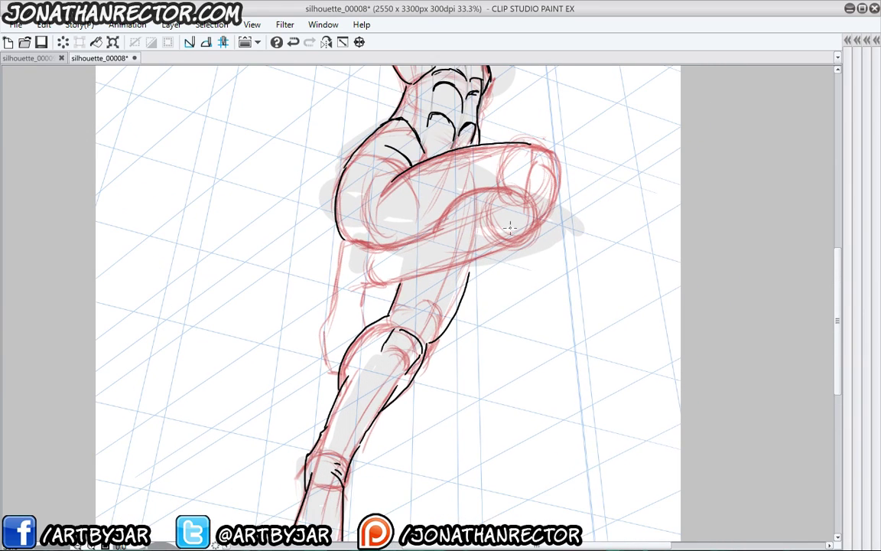
pyautogui.moveTo(540, 222)
pyautogui.mouseDown()
pyautogui.moveTo(498, 259)
pyautogui.moveTo(363, 283)
pyautogui.mouseUp()
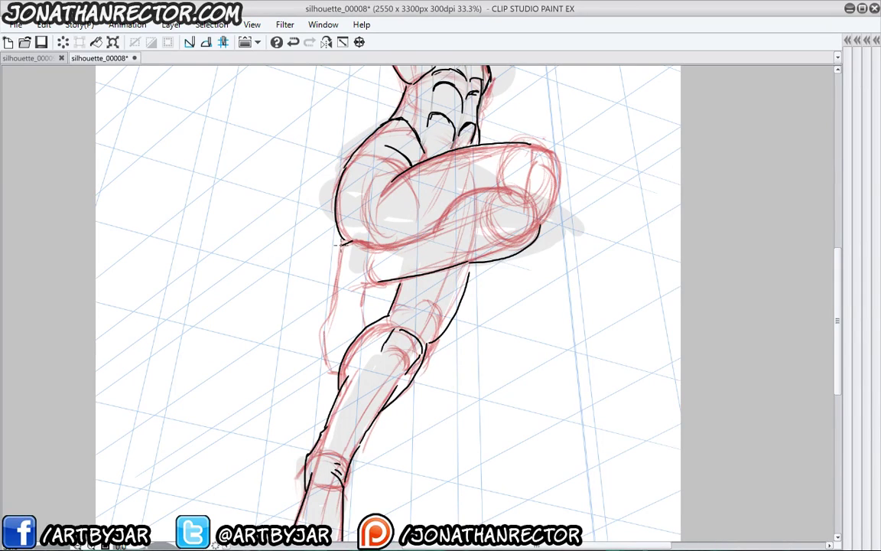
pyautogui.moveTo(341, 246)
pyautogui.mouseDown()
pyautogui.moveTo(451, 221)
pyautogui.moveTo(442, 206)
pyautogui.moveTo(461, 190)
pyautogui.moveTo(507, 183)
pyautogui.mouseUp()
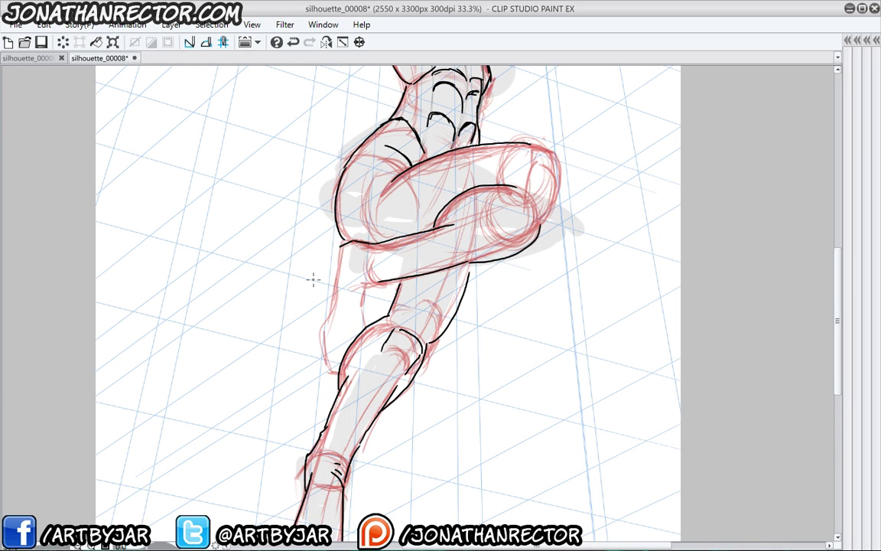
pyautogui.moveTo(499, 245)
pyautogui.mouseDown()
pyautogui.moveTo(547, 220)
pyautogui.moveTo(562, 179)
pyautogui.moveTo(566, 161)
pyautogui.moveTo(529, 146)
pyautogui.mouseUp()
# Ink the heel and hanging foot of the bent leg behind the extended leg
pyautogui.moveTo(377, 170); pyautogui.dragTo(348, 243)
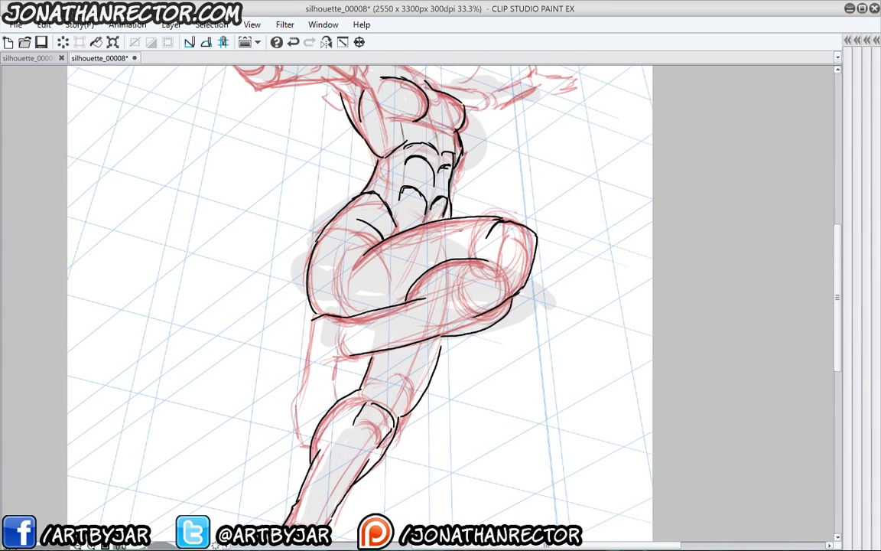
pyautogui.moveTo(352, 288); pyautogui.dragTo(350, 246)
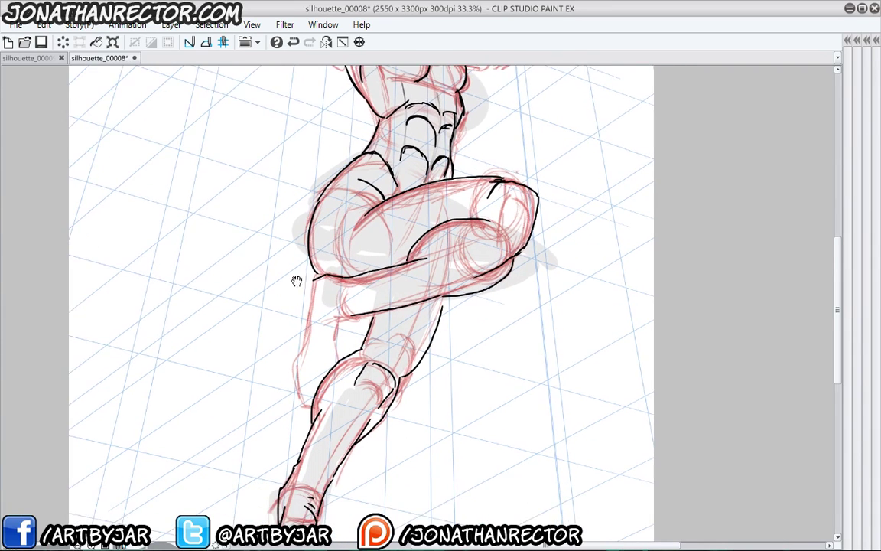
pyautogui.moveTo(307, 302)
pyautogui.mouseDown()
pyautogui.moveTo(329, 241)
pyautogui.moveTo(364, 255)
pyautogui.mouseUp()
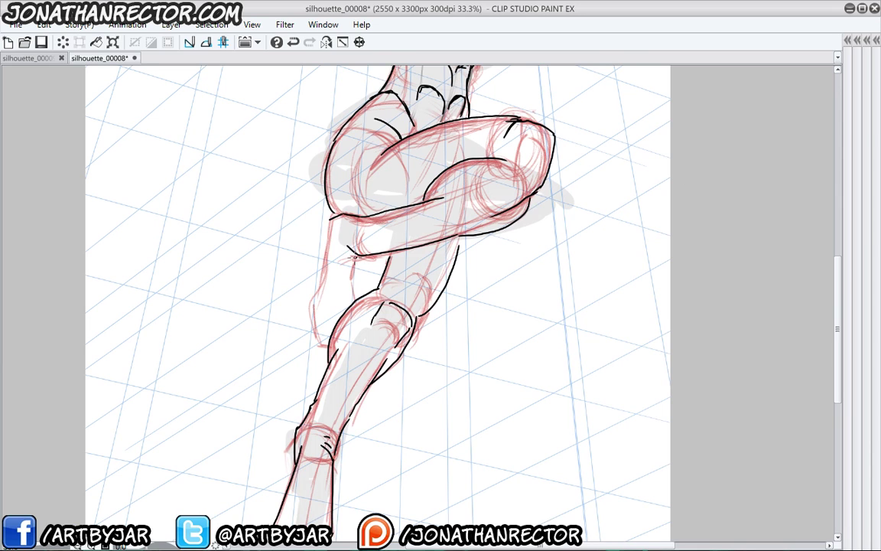
pyautogui.moveTo(326, 220)
pyautogui.mouseDown()
pyautogui.moveTo(330, 257)
pyautogui.moveTo(355, 284)
pyautogui.mouseUp()
# Ink the raised open hand, outlining the palm, thumb and fingers over the red sketch
pyautogui.moveTo(273, 178); pyautogui.dragTo(273, 286)
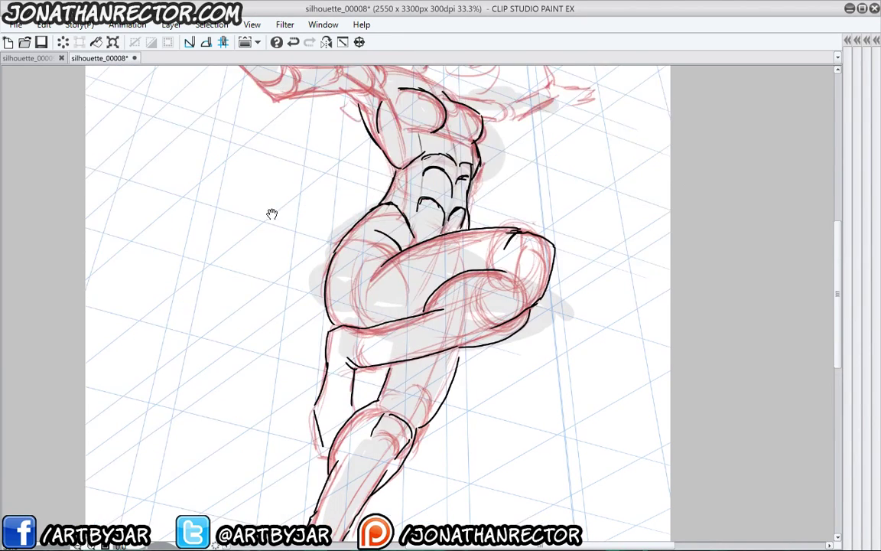
pyautogui.moveTo(273, 215); pyautogui.dragTo(264, 294)
pyautogui.moveTo(260, 197); pyautogui.dragTo(277, 240)
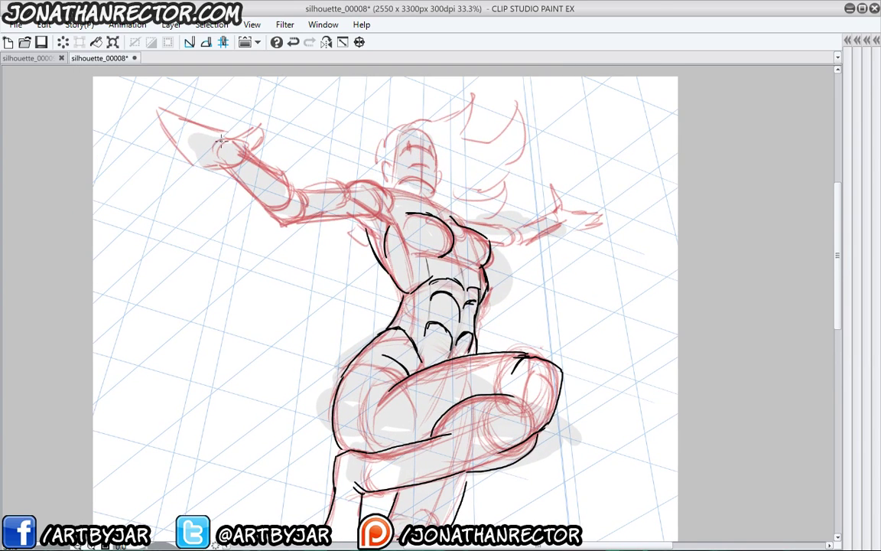
pyautogui.moveTo(220, 151)
pyautogui.mouseDown()
pyautogui.moveTo(247, 155)
pyautogui.moveTo(243, 129)
pyautogui.moveTo(264, 125)
pyautogui.moveTo(253, 144)
pyautogui.moveTo(196, 163)
pyautogui.mouseUp()
pyautogui.moveTo(231, 134)
pyautogui.mouseDown()
pyautogui.moveTo(178, 101)
pyautogui.moveTo(202, 125)
pyautogui.moveTo(182, 117)
pyautogui.moveTo(198, 137)
pyautogui.mouseUp()
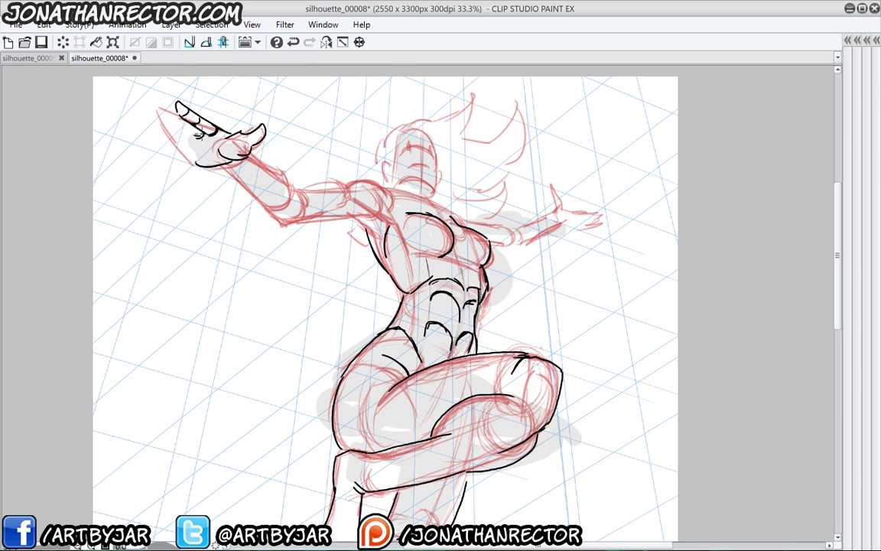
pyautogui.moveTo(177, 104)
pyautogui.mouseDown()
pyautogui.moveTo(158, 96)
pyautogui.moveTo(179, 124)
pyautogui.moveTo(149, 121)
pyautogui.moveTo(190, 140)
pyautogui.moveTo(167, 152)
pyautogui.moveTo(179, 174)
pyautogui.mouseUp()
# Ink the forearm, elbow and upper arm that connect to the raised open hand
pyautogui.moveTo(178, 174)
pyautogui.mouseDown()
pyautogui.moveTo(170, 159)
pyautogui.moveTo(180, 143)
pyautogui.moveTo(294, 223)
pyautogui.mouseUp()
pyautogui.moveTo(248, 156)
pyautogui.mouseDown()
pyautogui.moveTo(294, 193)
pyautogui.moveTo(276, 208)
pyautogui.moveTo(297, 207)
pyautogui.moveTo(293, 214)
pyautogui.mouseUp()
pyautogui.moveTo(295, 193)
pyautogui.mouseDown()
pyautogui.moveTo(283, 209)
pyautogui.moveTo(337, 201)
pyautogui.moveTo(292, 230)
pyautogui.moveTo(356, 234)
pyautogui.mouseUp()
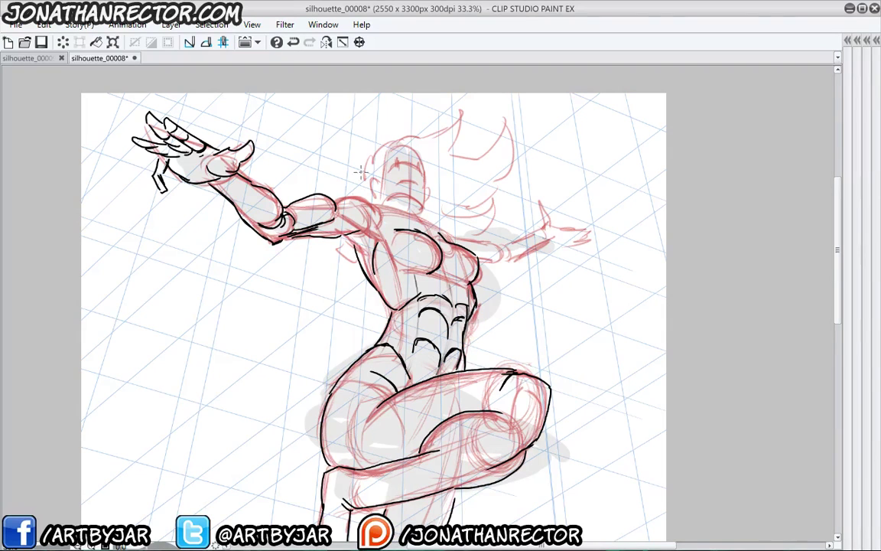
# Ink the near shoulder, collar line, upper chest and armpit contours
pyautogui.moveTo(332, 192)
pyautogui.mouseDown()
pyautogui.moveTo(373, 200)
pyautogui.moveTo(380, 240)
pyautogui.moveTo(373, 235)
pyautogui.moveTo(379, 222)
pyautogui.mouseUp()
pyautogui.moveTo(348, 200)
pyautogui.mouseDown()
pyautogui.moveTo(423, 223)
pyautogui.moveTo(450, 242)
pyautogui.moveTo(361, 192)
pyautogui.mouseUp()
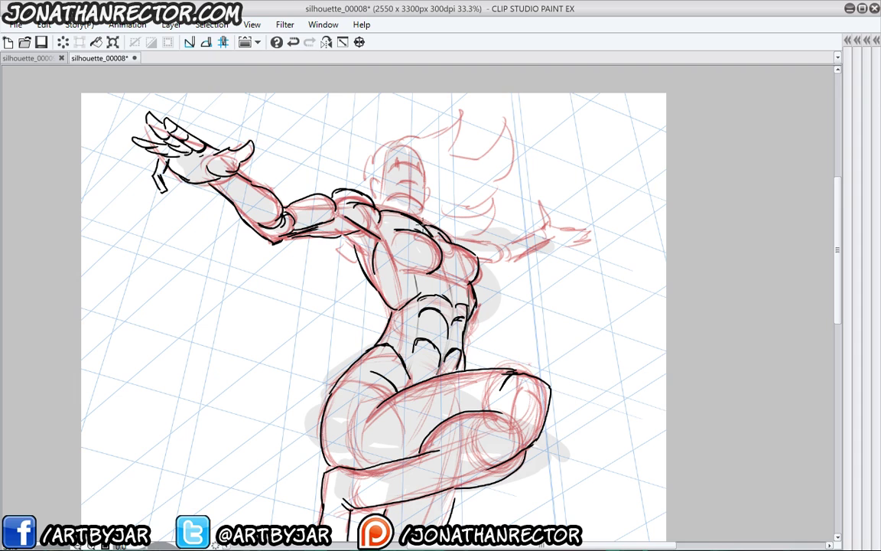
pyautogui.moveTo(346, 216); pyautogui.dragTo(333, 237)
pyautogui.moveTo(334, 212); pyautogui.dragTo(309, 225)
pyautogui.moveTo(315, 264); pyautogui.dragTo(269, 254)
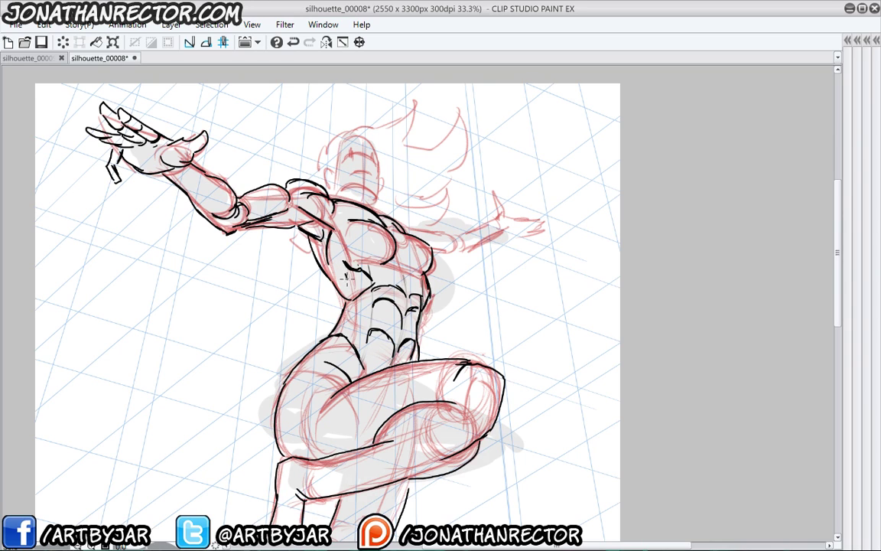
# Draw the rib muscle marks on the side of the torso, undoing and redrawing the unsatisfactory strokes
pyautogui.moveTo(343, 265); pyautogui.dragTo(360, 289)
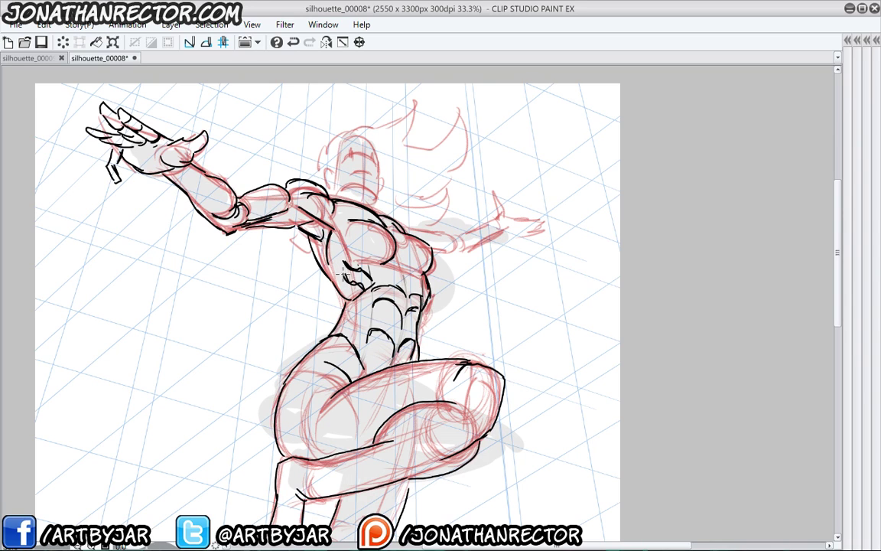
pyautogui.moveTo(306, 257); pyautogui.dragTo(332, 241)
pyautogui.hotkey('ctrl', 'z')
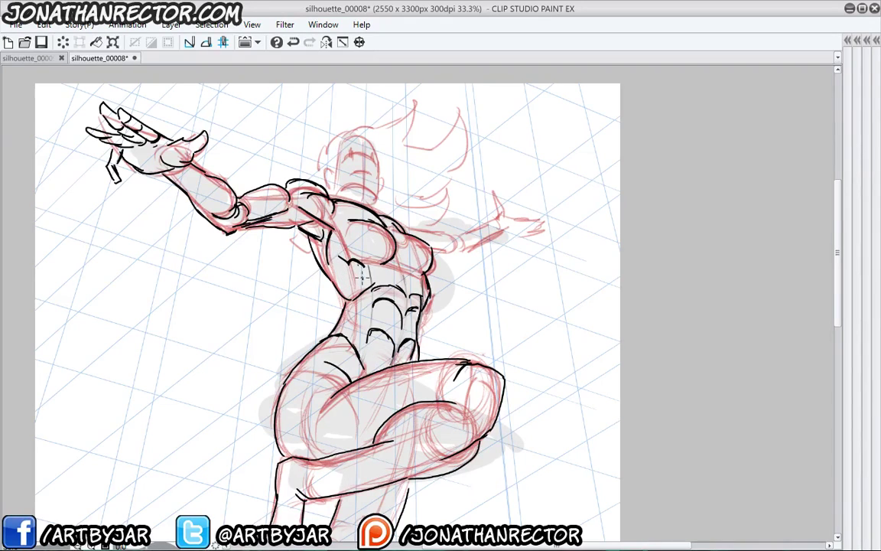
pyautogui.moveTo(343, 262); pyautogui.dragTo(362, 277)
# Ink the far arm from shoulder to wrist, including its hand with thumb and extended fingers
pyautogui.moveTo(422, 228); pyautogui.dragTo(433, 240)
pyautogui.moveTo(424, 243); pyautogui.dragTo(459, 243)
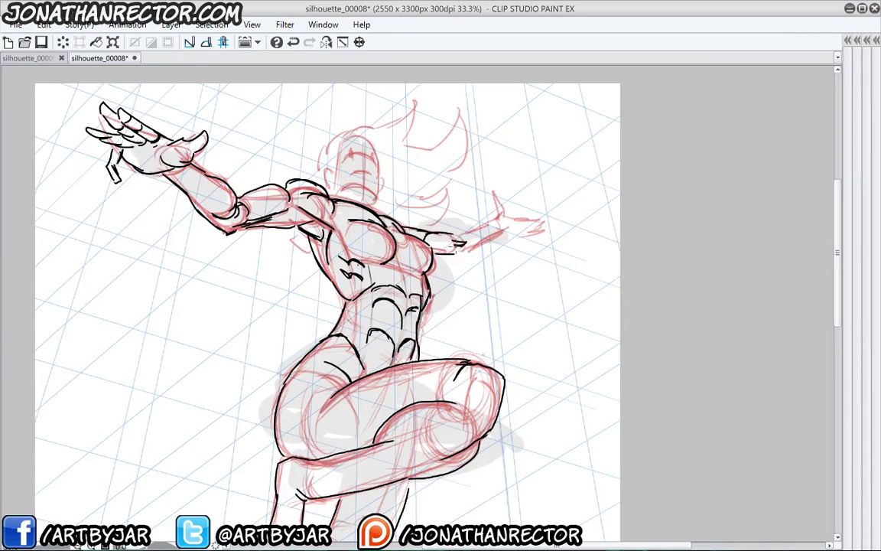
pyautogui.moveTo(457, 244); pyautogui.dragTo(506, 227)
pyautogui.moveTo(484, 229); pyautogui.dragTo(511, 227)
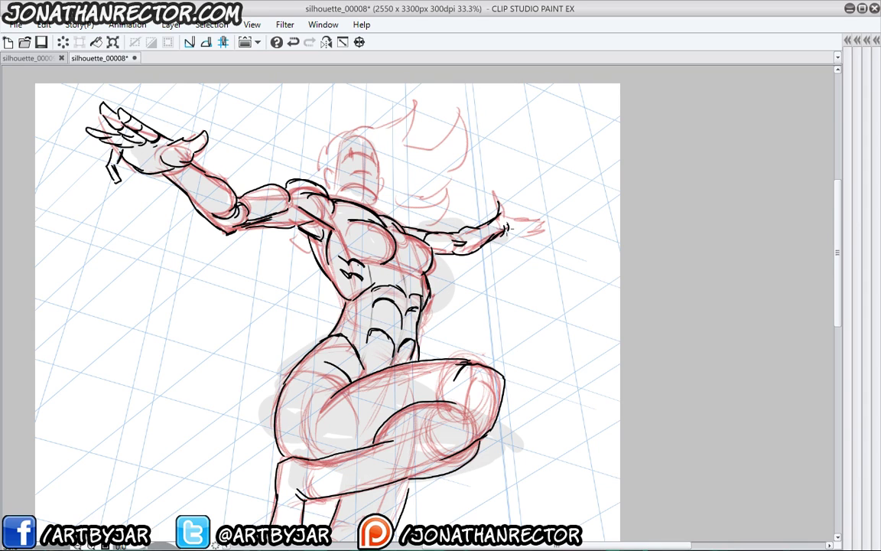
pyautogui.moveTo(506, 227); pyautogui.dragTo(545, 224)
# Ink the head outline, jaw, ear and neck, and mark simple facial features
pyautogui.moveTo(337, 182); pyautogui.dragTo(370, 197)
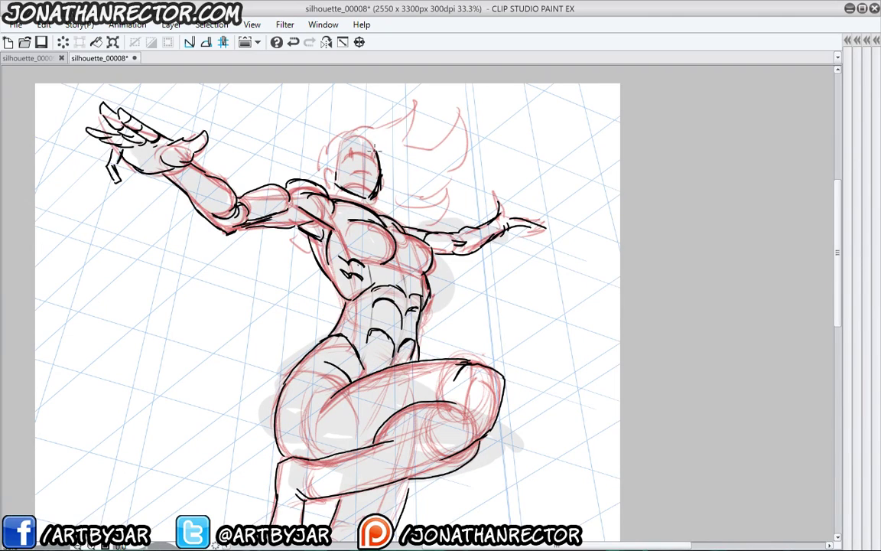
pyautogui.moveTo(337, 178); pyautogui.dragTo(377, 153)
pyautogui.moveTo(334, 170); pyautogui.dragTo(334, 186)
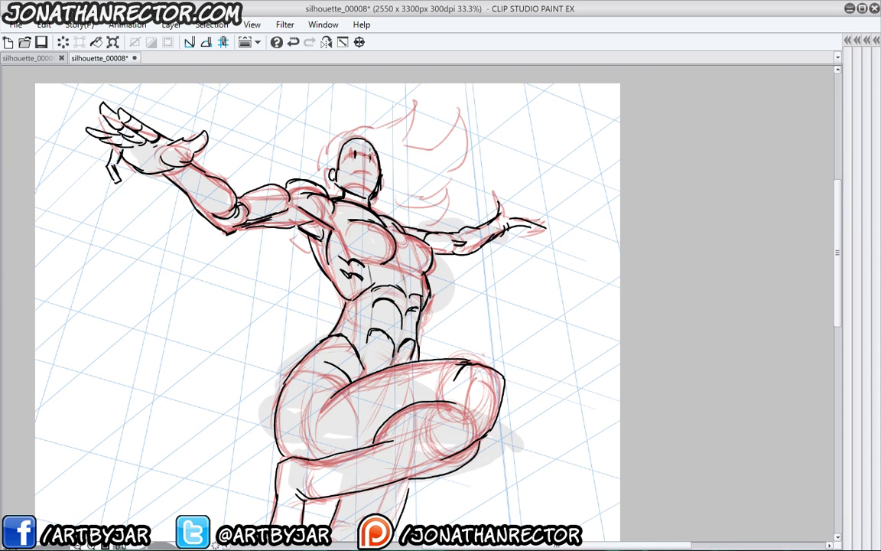
pyautogui.moveTo(345, 154); pyautogui.dragTo(352, 153)
pyautogui.moveTo(361, 152); pyautogui.dragTo(370, 150)
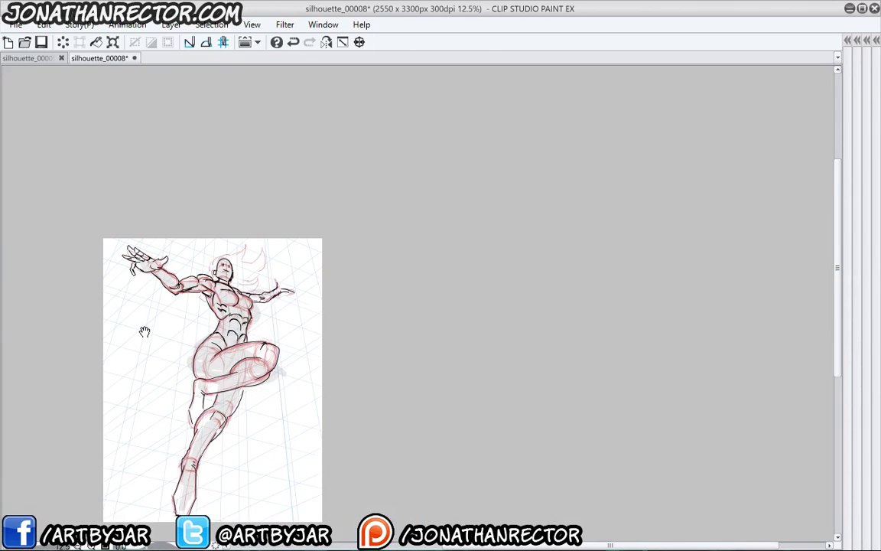
# View the whole figure and flip the canvas display horizontally to check the pose
pyautogui.hotkey('ctrl', '-')
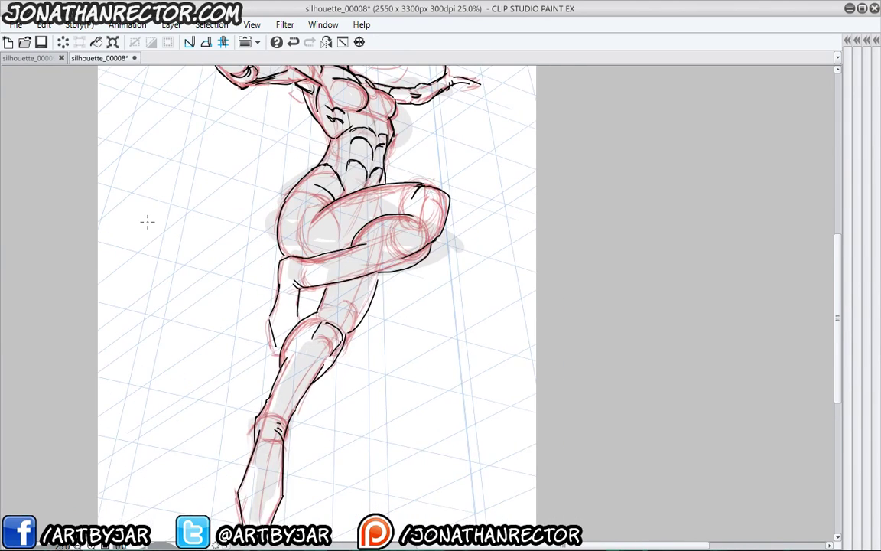
pyautogui.hotkey('ctrl', '-')
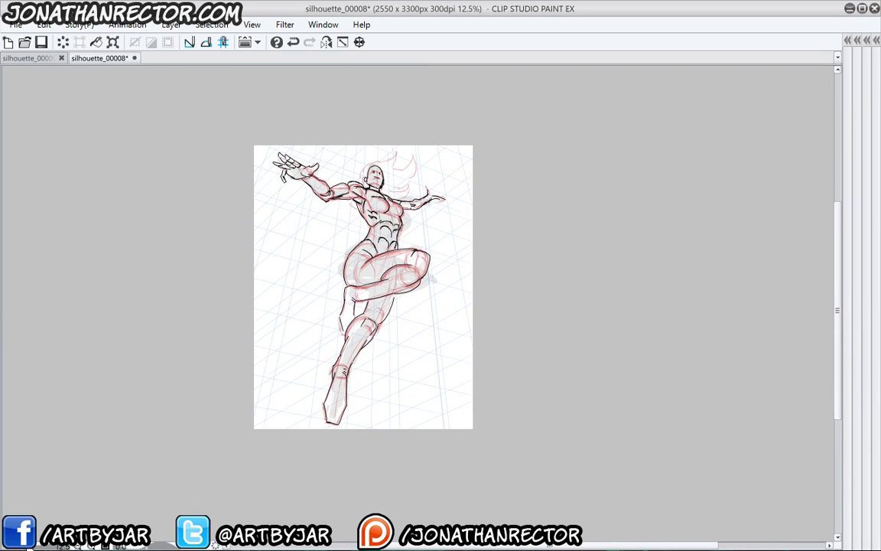
pyautogui.moveTo(30, 546); pyautogui.dragTo(34, 540)
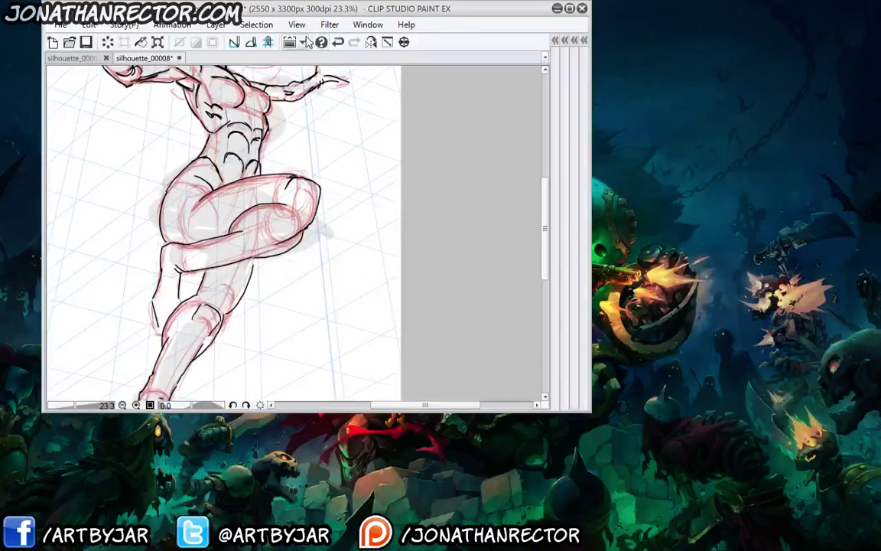
pyautogui.click(326, 42)
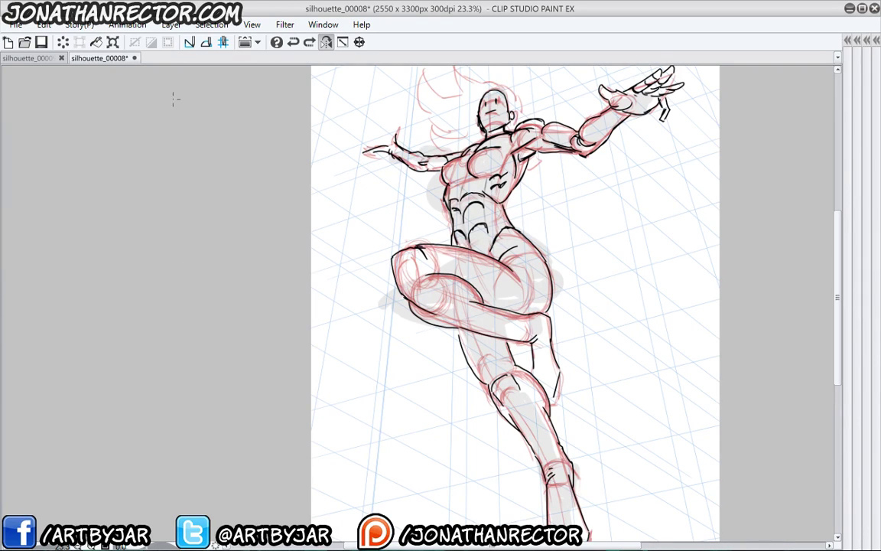
# Flip the canvas display back to its original orientation and enlarge the view of the figure
pyautogui.click(326, 42)
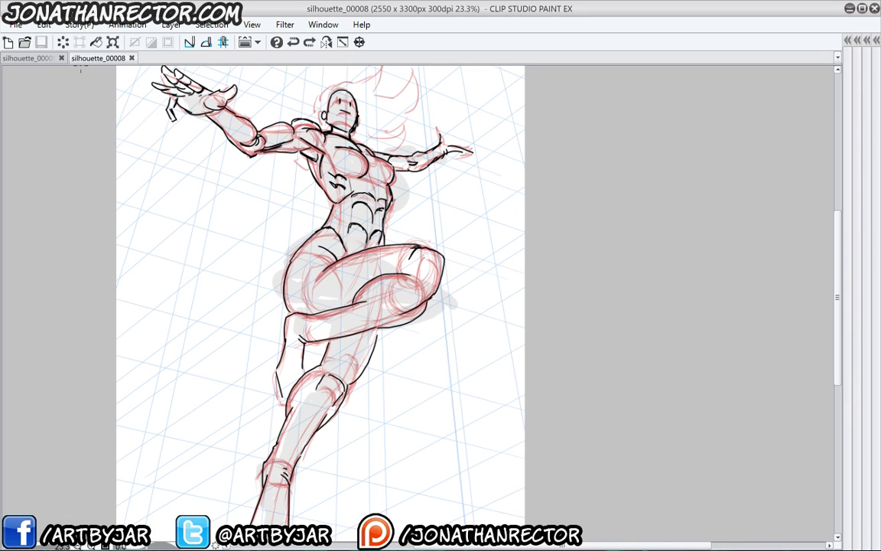
pyautogui.scroll(1, 81, 71)
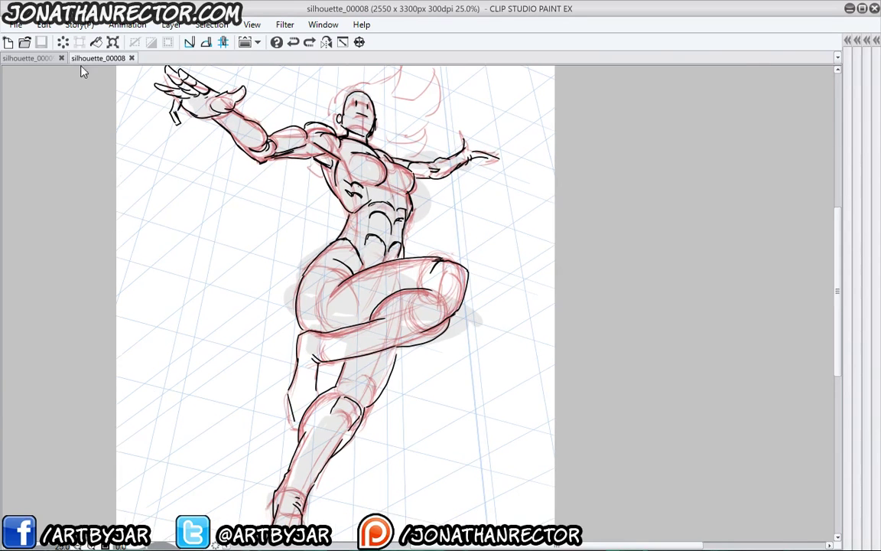
pyautogui.scroll(1, 81, 70)
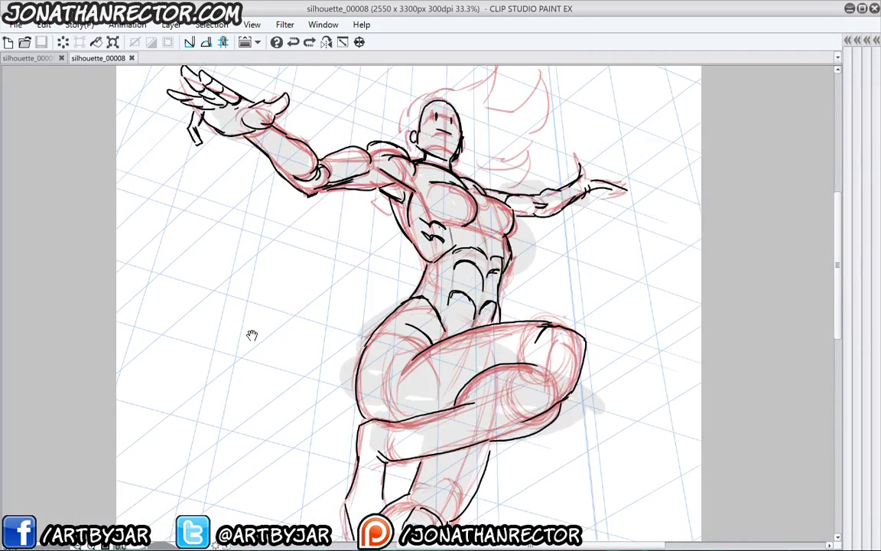
# Draw a black rectangular frame for a perspective example in the blank area beside the figure's torso
pyautogui.moveTo(299, 309); pyautogui.dragTo(400, 255)
pyautogui.moveTo(427, 216); pyautogui.dragTo(425, 300)
pyautogui.moveTo(426, 304); pyautogui.dragTo(260, 300)
pyautogui.moveTo(432, 208)
pyautogui.mouseDown()
pyautogui.moveTo(268, 214)
pyautogui.moveTo(261, 301)
pyautogui.mouseUp()
pyautogui.scroll(1, 256, 233)
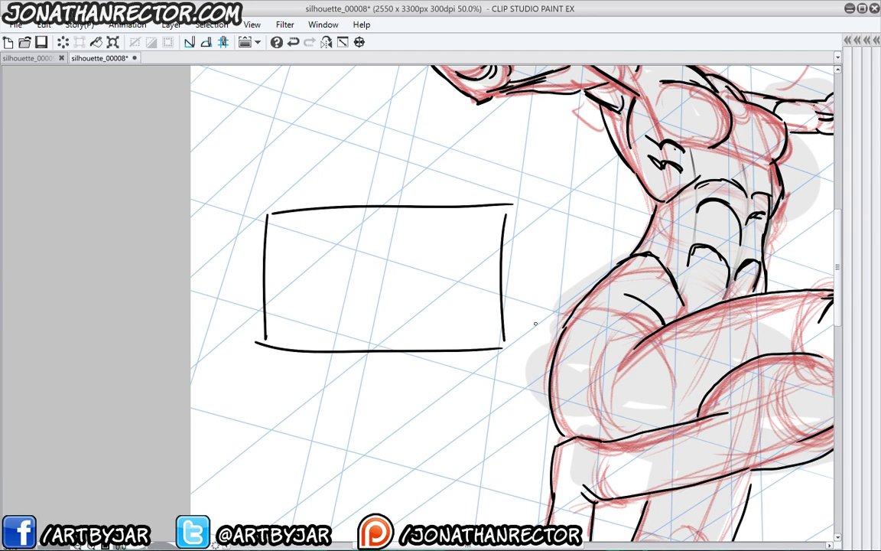
pyautogui.scroll(-1, 362, 203)
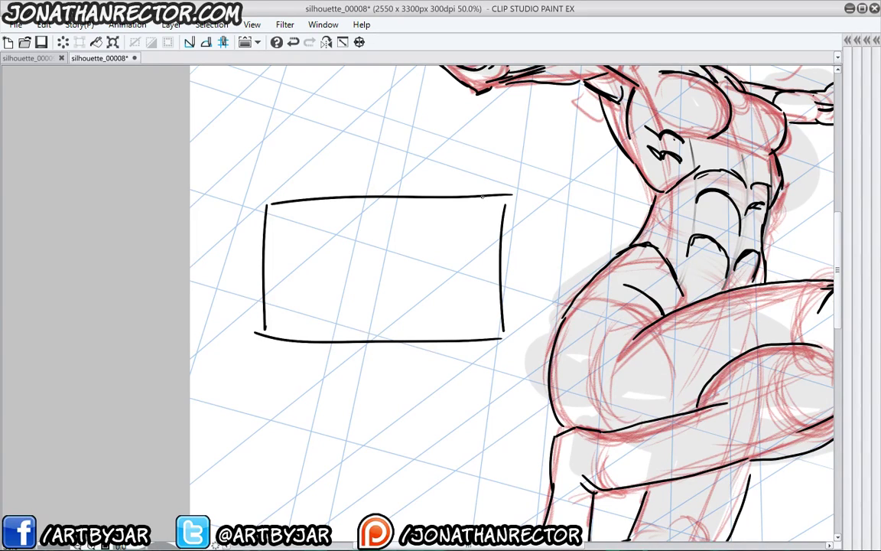
# Switch the pen colour to gray and draw a row of vertical guide lines across the whole frame
pyautogui.press('Tab')
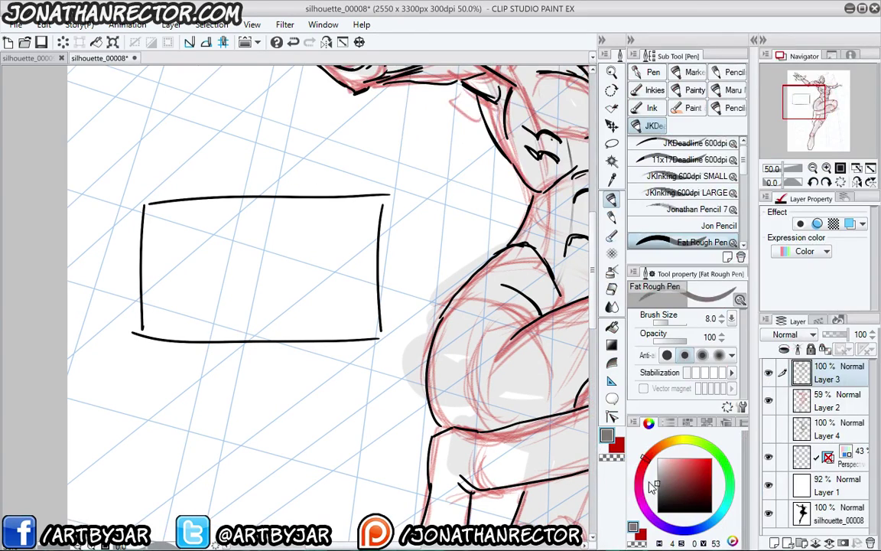
pyautogui.press('Tab')
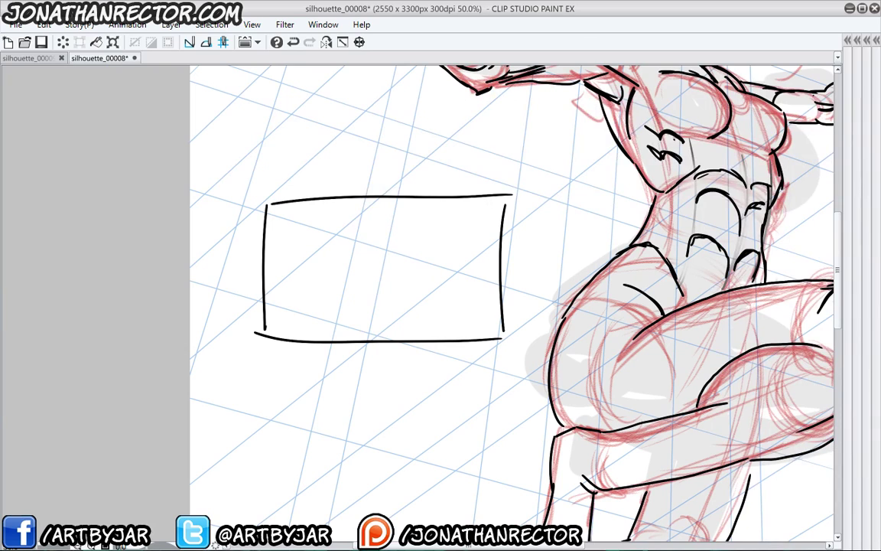
pyautogui.moveTo(487, 200); pyautogui.dragTo(486, 336)
pyautogui.moveTo(466, 198)
pyautogui.mouseDown()
pyautogui.moveTo(470, 346)
pyautogui.moveTo(448, 347)
pyautogui.mouseUp()
pyautogui.moveTo(424, 208); pyautogui.dragTo(428, 346)
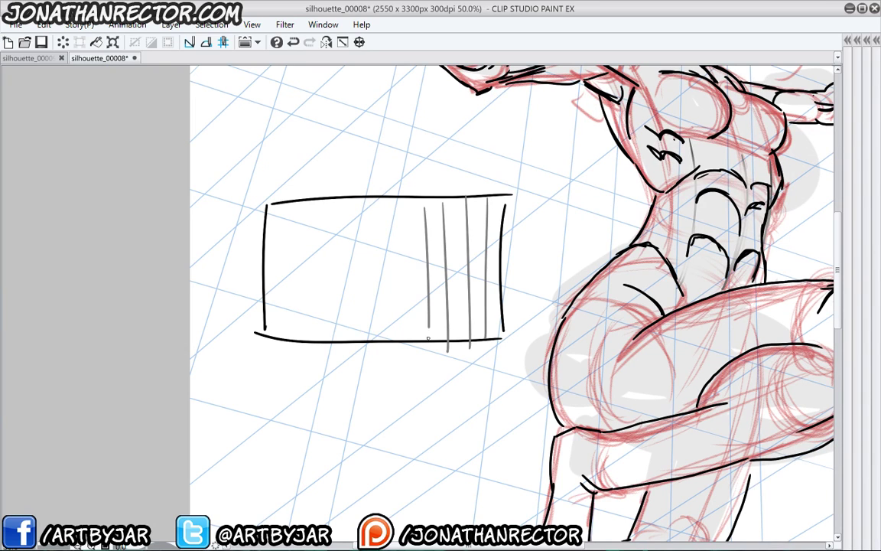
pyautogui.moveTo(395, 209); pyautogui.dragTo(407, 347)
pyautogui.moveTo(376, 210); pyautogui.dragTo(387, 351)
pyautogui.moveTo(354, 195); pyautogui.dragTo(361, 344)
pyautogui.moveTo(342, 225); pyautogui.dragTo(344, 341)
pyautogui.moveTo(312, 196); pyautogui.dragTo(314, 337)
pyautogui.moveTo(300, 220)
pyautogui.mouseDown()
pyautogui.moveTo(302, 338)
pyautogui.moveTo(285, 332)
pyautogui.mouseUp()
pyautogui.moveTo(260, 186); pyautogui.dragTo(264, 329)
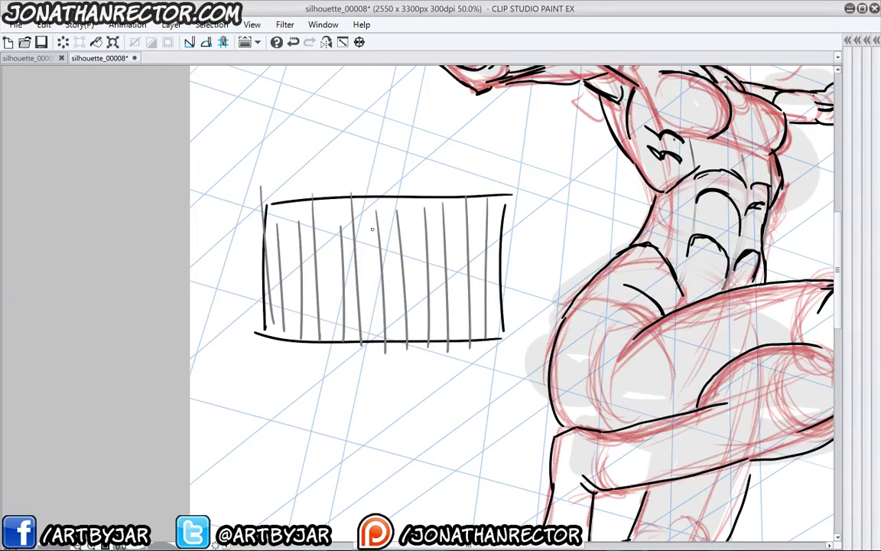
# Draw evenly spaced gray horizontal guide lines across the frame to complete the grid
pyautogui.moveTo(271, 214)
pyautogui.mouseDown()
pyautogui.moveTo(511, 207)
pyautogui.moveTo(254, 234)
pyautogui.mouseUp()
pyautogui.moveTo(467, 257); pyautogui.dragTo(266, 260)
pyautogui.moveTo(485, 283); pyautogui.dragTo(278, 287)
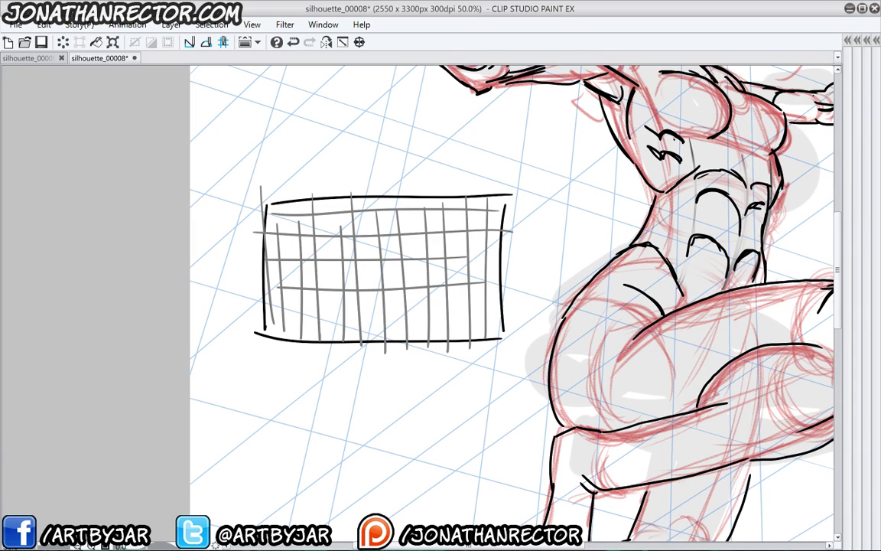
pyautogui.moveTo(490, 307); pyautogui.dragTo(280, 317)
pyautogui.moveTo(485, 331); pyautogui.dragTo(261, 337)
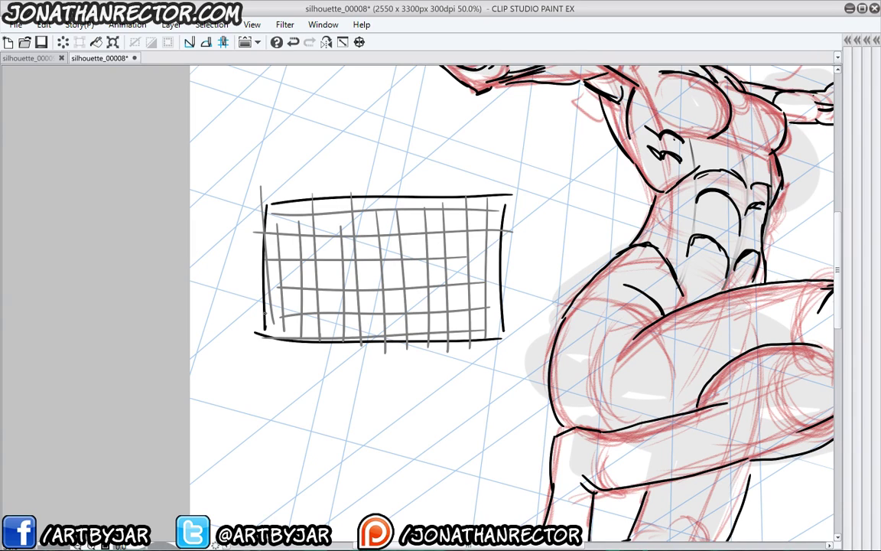
# Mark a vanishing point left of centre in the frame and draw gray lines radiating from it in all directions
pyautogui.click(315, 288)
pyautogui.moveTo(315, 289); pyautogui.dragTo(264, 203)
pyautogui.moveTo(264, 254)
pyautogui.mouseDown()
pyautogui.moveTo(317, 287)
pyautogui.moveTo(264, 309)
pyautogui.mouseUp()
pyautogui.moveTo(280, 335)
pyautogui.mouseDown()
pyautogui.moveTo(317, 290)
pyautogui.moveTo(312, 337)
pyautogui.mouseUp()
pyautogui.moveTo(319, 290); pyautogui.dragTo(345, 340)
pyautogui.moveTo(319, 289)
pyautogui.mouseDown()
pyautogui.moveTo(403, 340)
pyautogui.moveTo(485, 332)
pyautogui.moveTo(467, 304)
pyautogui.mouseUp()
pyautogui.moveTo(490, 273); pyautogui.dragTo(324, 288)
pyautogui.moveTo(499, 225); pyautogui.dragTo(329, 285)
pyautogui.moveTo(437, 204); pyautogui.dragTo(328, 284)
pyautogui.moveTo(372, 212); pyautogui.dragTo(325, 285)
pyautogui.moveTo(326, 207); pyautogui.dragTo(325, 282)
pyautogui.moveTo(307, 220); pyautogui.dragTo(320, 277)
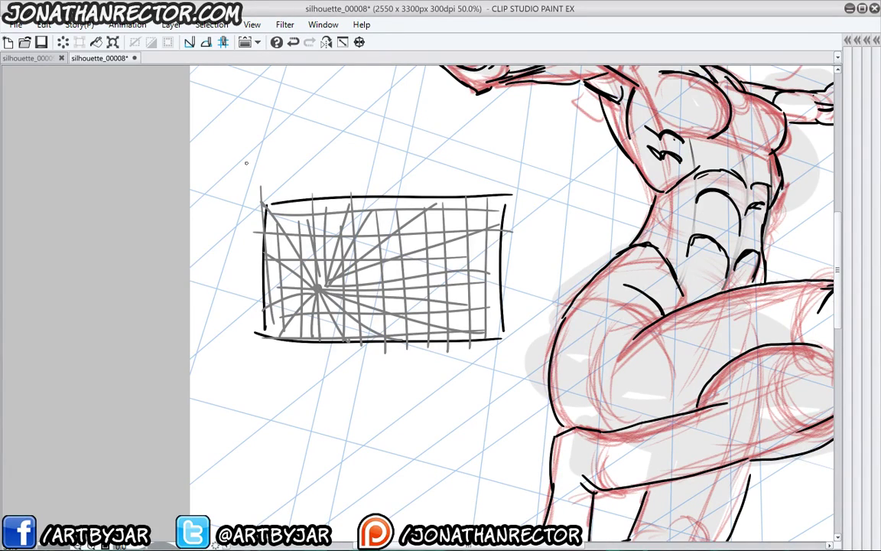
# Switch the pen colour to black and draw a large box on the grid with its side receding to the vanishing point
pyautogui.press('Tab')
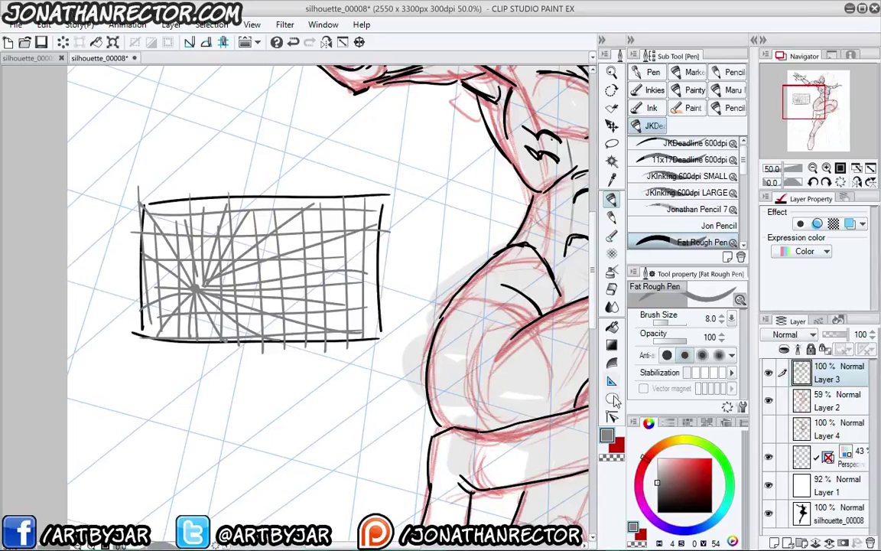
pyautogui.moveTo(660, 508); pyautogui.dragTo(622, 529)
pyautogui.press('Tab')
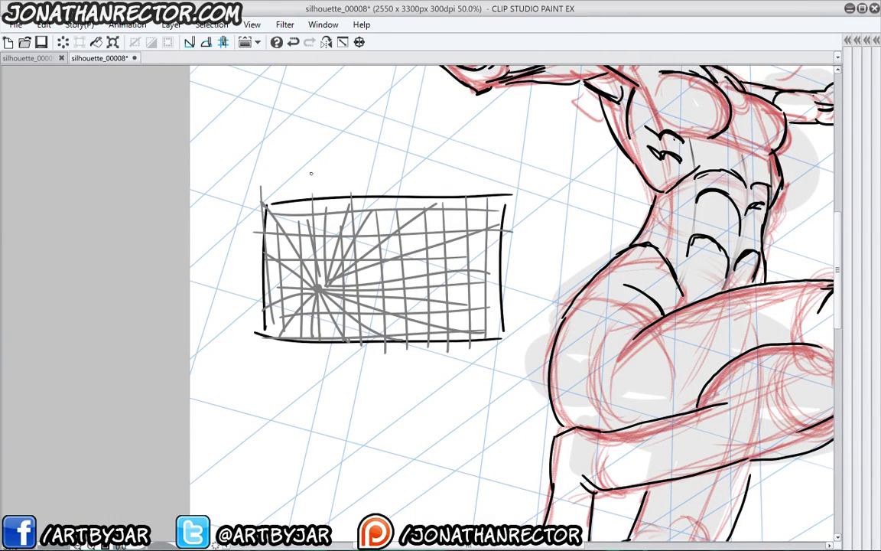
pyautogui.moveTo(372, 210)
pyautogui.mouseDown()
pyautogui.moveTo(345, 252)
pyautogui.moveTo(344, 306)
pyautogui.moveTo(361, 325)
pyautogui.moveTo(374, 317)
pyautogui.moveTo(374, 326)
pyautogui.moveTo(374, 212)
pyautogui.moveTo(482, 211)
pyautogui.moveTo(485, 219)
pyautogui.moveTo(482, 317)
pyautogui.moveTo(381, 324)
pyautogui.mouseUp()
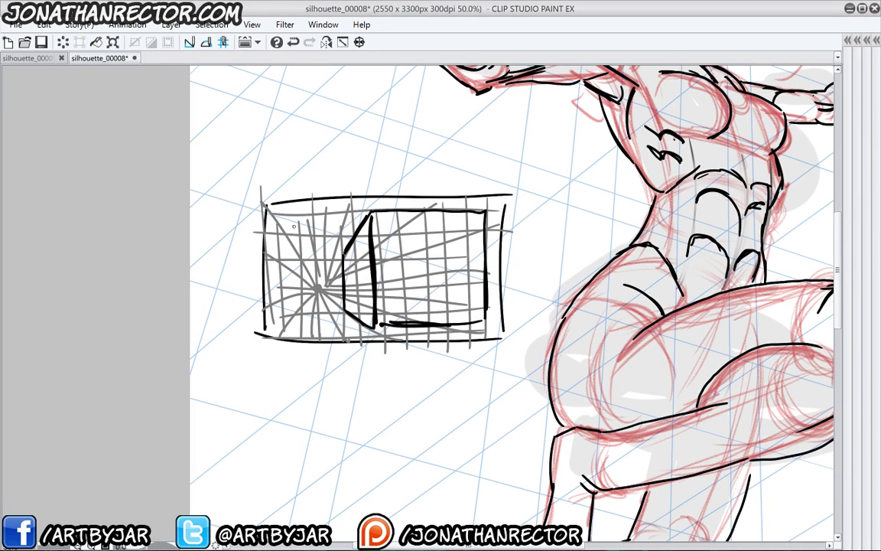
# Add two smaller boxes above and below eye level, fill the receding sides black, and draw a dashed horizon line through the vanishing point
pyautogui.moveTo(301, 258)
pyautogui.mouseDown()
pyautogui.moveTo(268, 213)
pyautogui.moveTo(284, 259)
pyautogui.moveTo(301, 260)
pyautogui.mouseUp()
pyautogui.moveTo(285, 203)
pyautogui.mouseDown()
pyautogui.moveTo(302, 226)
pyautogui.moveTo(302, 234)
pyautogui.moveTo(294, 224)
pyautogui.moveTo(298, 249)
pyautogui.mouseUp()
pyautogui.moveTo(367, 228); pyautogui.dragTo(372, 311)
pyautogui.moveTo(368, 248)
pyautogui.mouseDown()
pyautogui.moveTo(360, 306)
pyautogui.moveTo(353, 253)
pyautogui.moveTo(348, 306)
pyautogui.moveTo(351, 275)
pyautogui.moveTo(315, 302)
pyautogui.moveTo(286, 303)
pyautogui.mouseUp()
pyautogui.moveTo(323, 301)
pyautogui.mouseDown()
pyautogui.moveTo(290, 325)
pyautogui.moveTo(286, 300)
pyautogui.mouseUp()
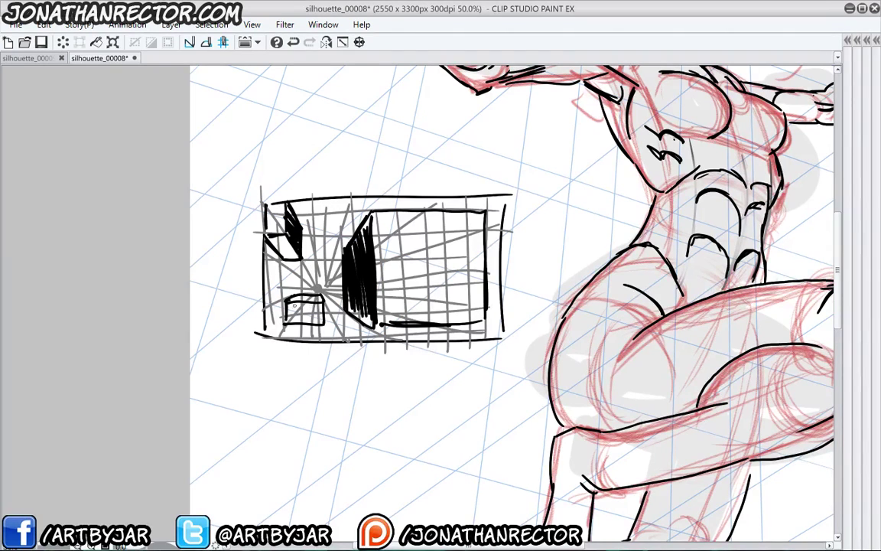
pyautogui.moveTo(266, 288); pyautogui.dragTo(490, 282)
# Draw a second black rectangular frame below the one-point perspective example
pyautogui.moveTo(309, 414); pyautogui.dragTo(272, 260)
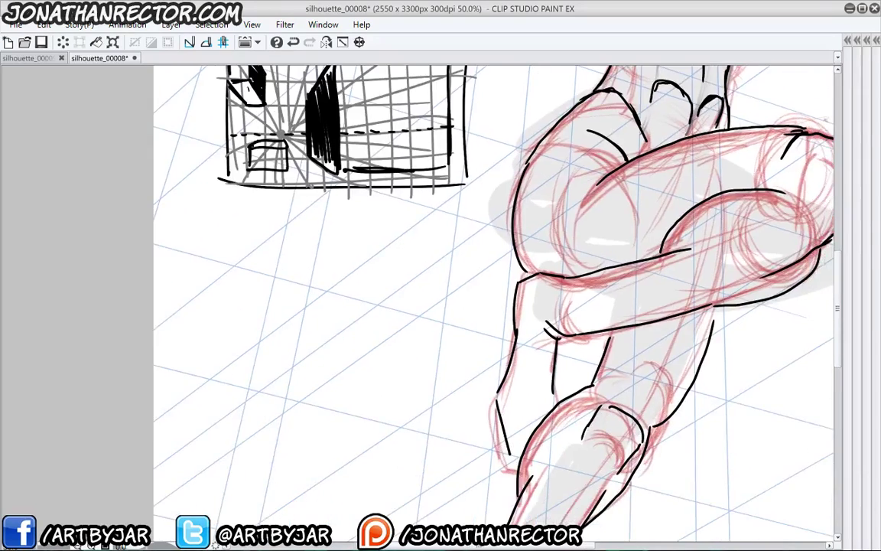
pyautogui.moveTo(440, 380)
pyautogui.mouseDown()
pyautogui.moveTo(446, 233)
pyautogui.moveTo(194, 231)
pyautogui.mouseUp()
pyautogui.moveTo(454, 407); pyautogui.dragTo(188, 386)
pyautogui.moveTo(201, 231); pyautogui.dragTo(200, 382)
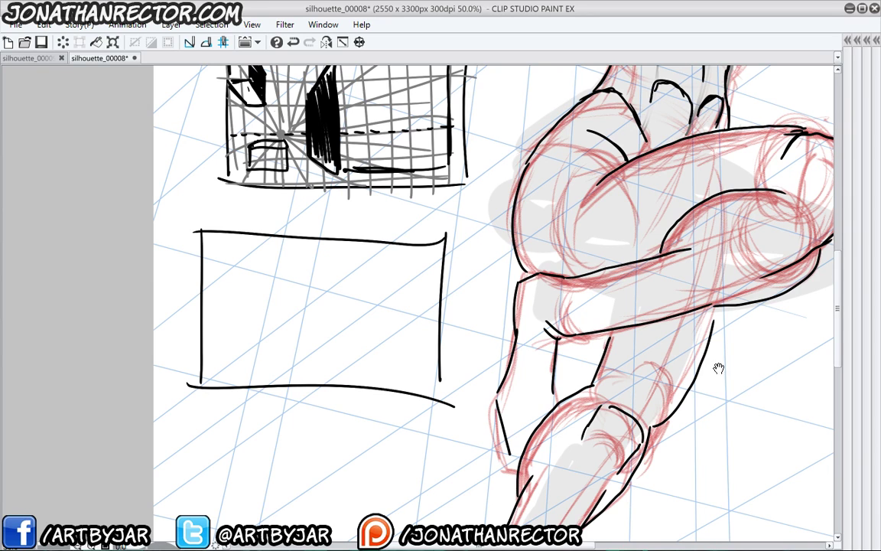
# Draw gray guide lines across the second frame, converging toward a distant vanishing point beyond its right side
pyautogui.press('shift')
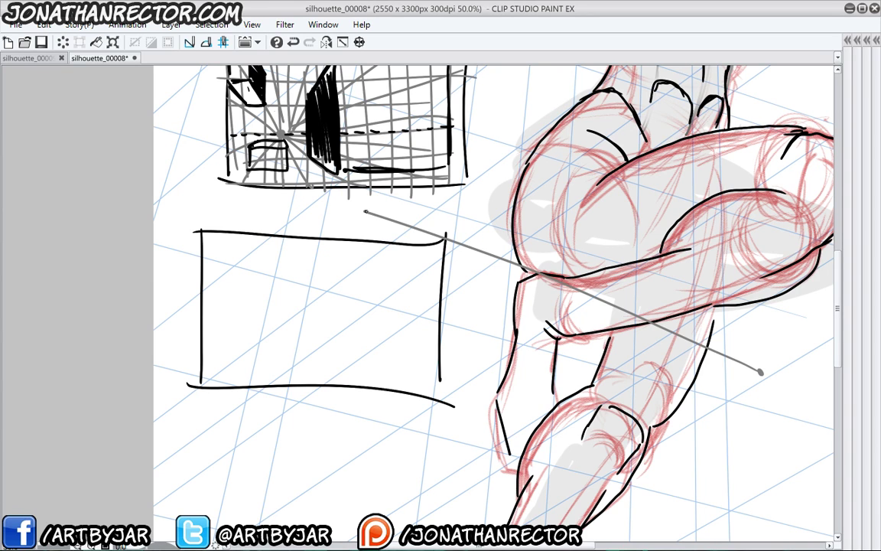
pyautogui.press('Tab')
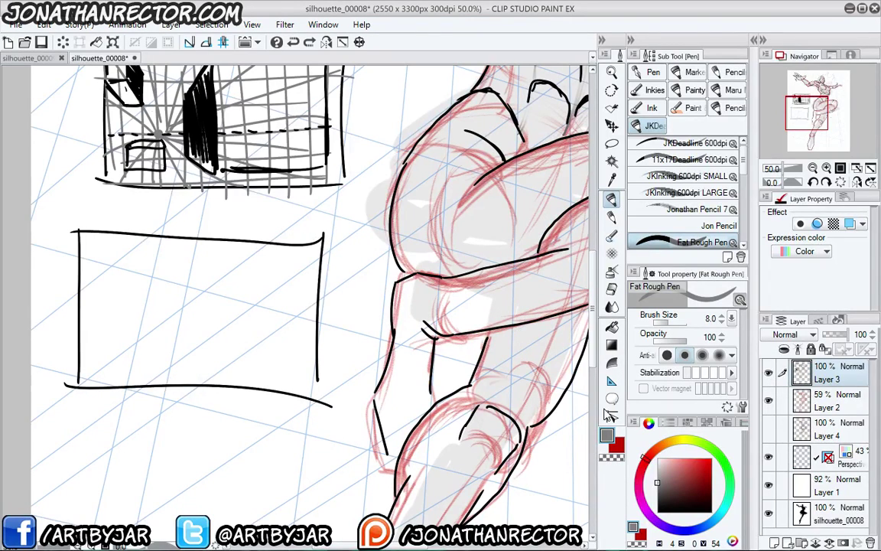
pyautogui.moveTo(355, 264); pyautogui.dragTo(241, 224)
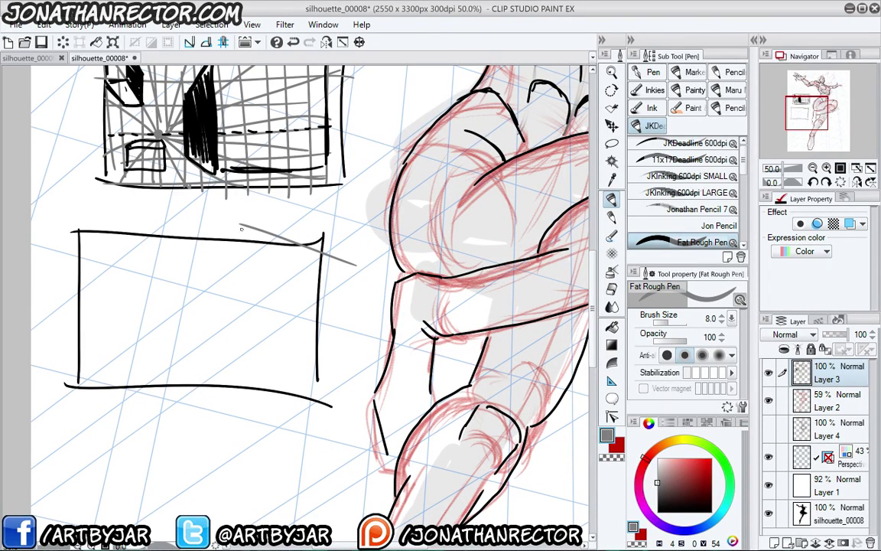
pyautogui.moveTo(350, 284); pyautogui.dragTo(165, 225)
pyautogui.moveTo(338, 306); pyautogui.dragTo(112, 251)
pyautogui.moveTo(333, 329); pyautogui.dragTo(67, 294)
pyautogui.moveTo(322, 352); pyautogui.dragTo(70, 344)
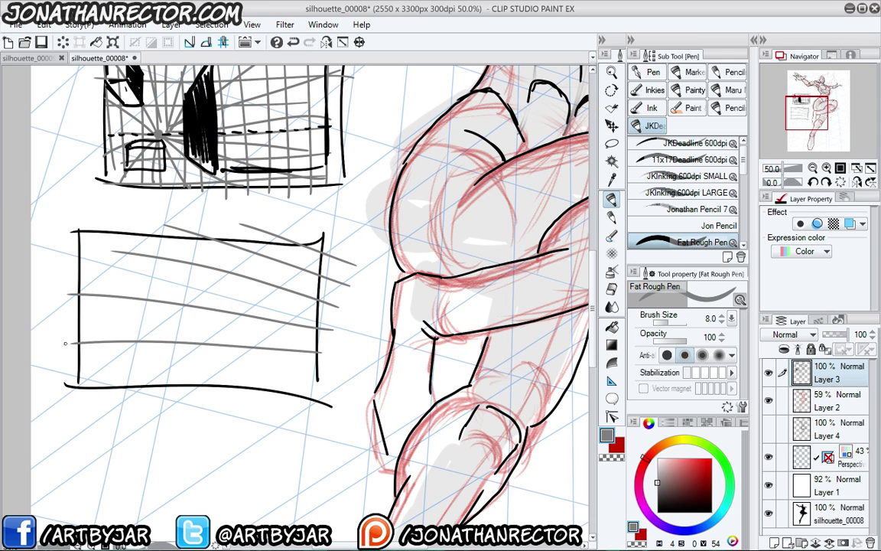
pyautogui.moveTo(334, 377)
pyautogui.mouseDown()
pyautogui.moveTo(113, 382)
pyautogui.moveTo(300, 432)
pyautogui.mouseUp()
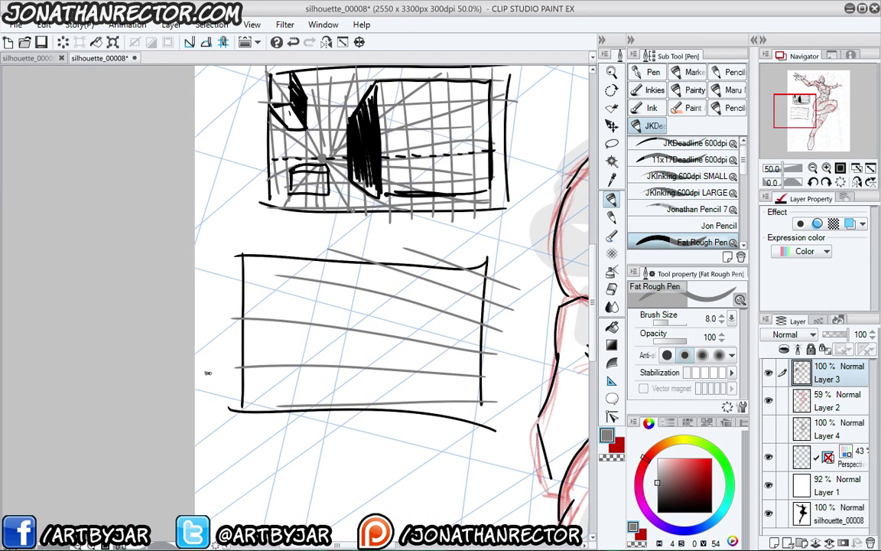
# Mark a vanishing point just outside the second frame's left side and fan gray guide lines from it across the frame
pyautogui.moveTo(207, 371)
pyautogui.mouseDown()
pyautogui.moveTo(274, 247)
pyautogui.moveTo(265, 337)
pyautogui.mouseUp()
pyautogui.moveTo(436, 274); pyautogui.dragTo(210, 361)
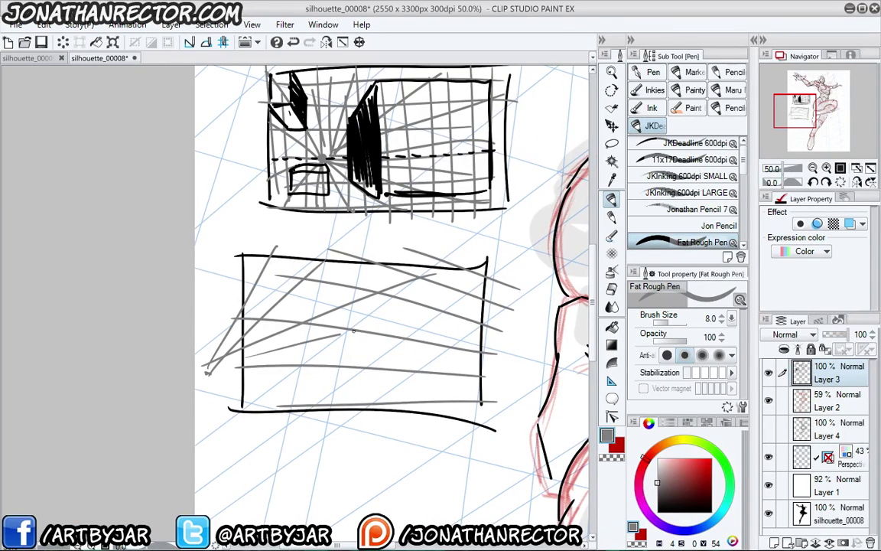
pyautogui.moveTo(482, 316); pyautogui.dragTo(208, 361)
pyautogui.moveTo(443, 396); pyautogui.dragTo(210, 361)
pyautogui.moveTo(352, 415); pyautogui.dragTo(210, 361)
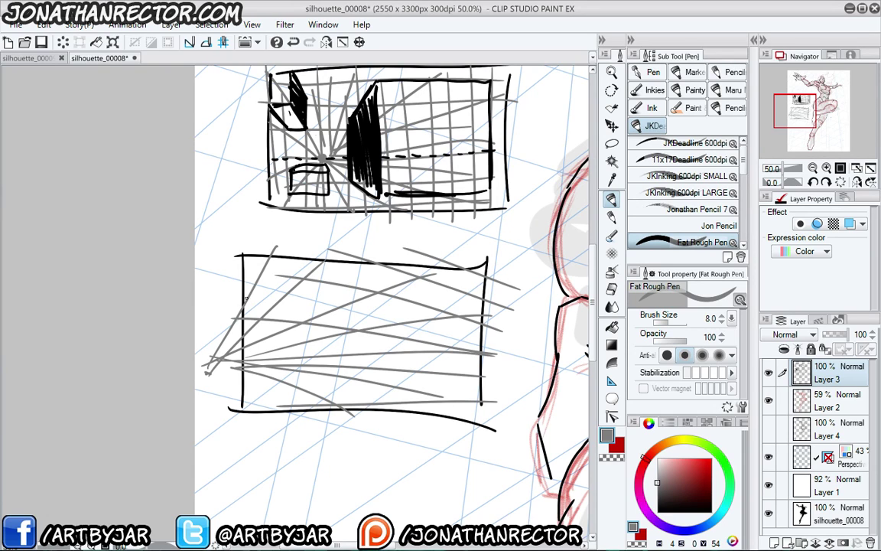
# Draw gray vertical guide lines across the second frame to complete the two-point perspective grid
pyautogui.moveTo(224, 234); pyautogui.dragTo(234, 382)
pyautogui.moveTo(253, 237); pyautogui.dragTo(260, 375)
pyautogui.moveTo(275, 253); pyautogui.dragTo(279, 364)
pyautogui.moveTo(299, 256)
pyautogui.mouseDown()
pyautogui.moveTo(303, 363)
pyautogui.moveTo(327, 360)
pyautogui.mouseUp()
pyautogui.moveTo(377, 274); pyautogui.dragTo(381, 354)
pyautogui.moveTo(401, 250); pyautogui.dragTo(413, 358)
pyautogui.moveTo(426, 290); pyautogui.dragTo(428, 362)
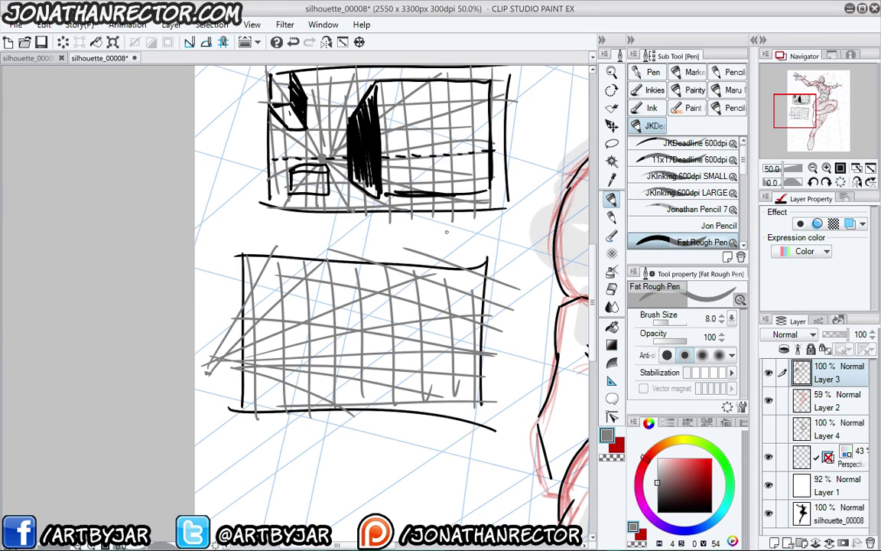
# Switch the pen colour to black and draw a box on the two-point grid with its left side filled black
pyautogui.click(658, 511)
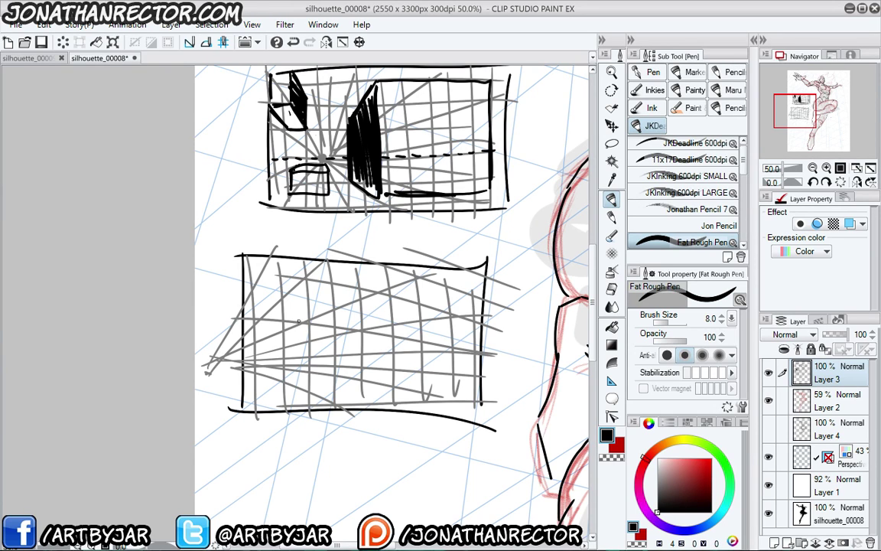
pyautogui.moveTo(334, 306)
pyautogui.mouseDown()
pyautogui.moveTo(334, 386)
pyautogui.moveTo(309, 376)
pyautogui.mouseUp()
pyautogui.moveTo(310, 376)
pyautogui.mouseDown()
pyautogui.moveTo(310, 321)
pyautogui.moveTo(334, 306)
pyautogui.moveTo(394, 317)
pyautogui.moveTo(391, 373)
pyautogui.moveTo(334, 387)
pyautogui.moveTo(312, 378)
pyautogui.mouseUp()
pyautogui.moveTo(321, 315)
pyautogui.mouseDown()
pyautogui.moveTo(325, 381)
pyautogui.moveTo(314, 324)
pyautogui.moveTo(316, 370)
pyautogui.moveTo(259, 304)
pyautogui.moveTo(252, 310)
pyautogui.mouseUp()
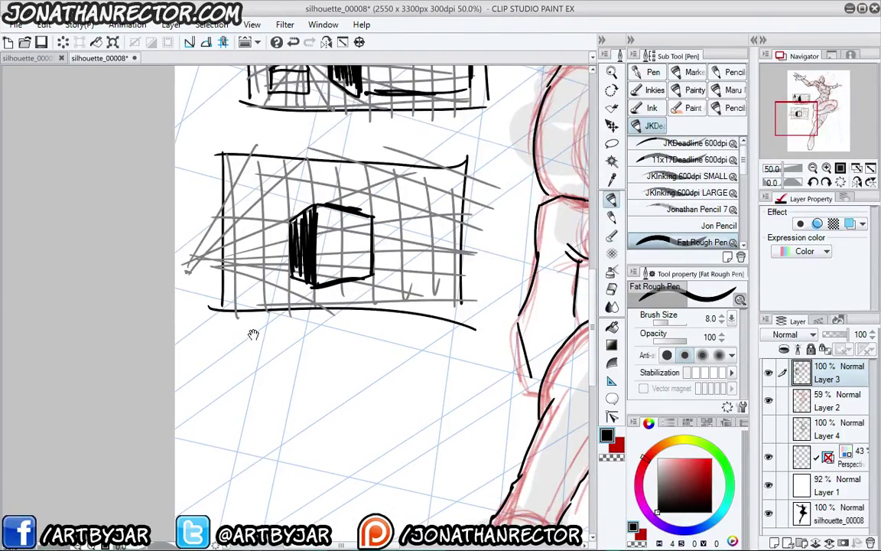
# Draw a third black frame below the second and mark a vanishing point labelled 1 outside its right side
pyautogui.moveTo(256, 369); pyautogui.dragTo(259, 305)
pyautogui.moveTo(260, 351)
pyautogui.mouseDown()
pyautogui.moveTo(261, 405)
pyautogui.moveTo(251, 286)
pyautogui.moveTo(233, 201)
pyautogui.mouseUp()
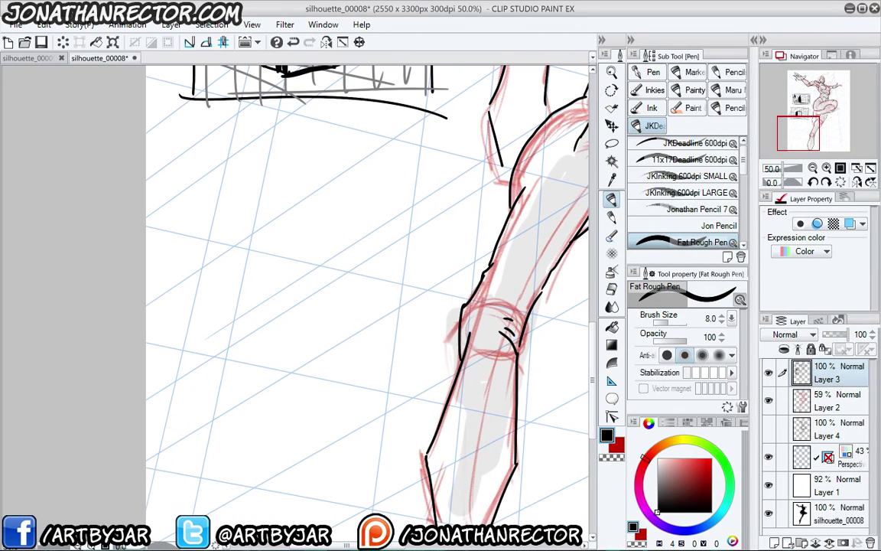
pyautogui.moveTo(385, 235)
pyautogui.mouseDown()
pyautogui.moveTo(383, 346)
pyautogui.moveTo(194, 342)
pyautogui.moveTo(209, 223)
pyautogui.moveTo(213, 339)
pyautogui.mouseUp()
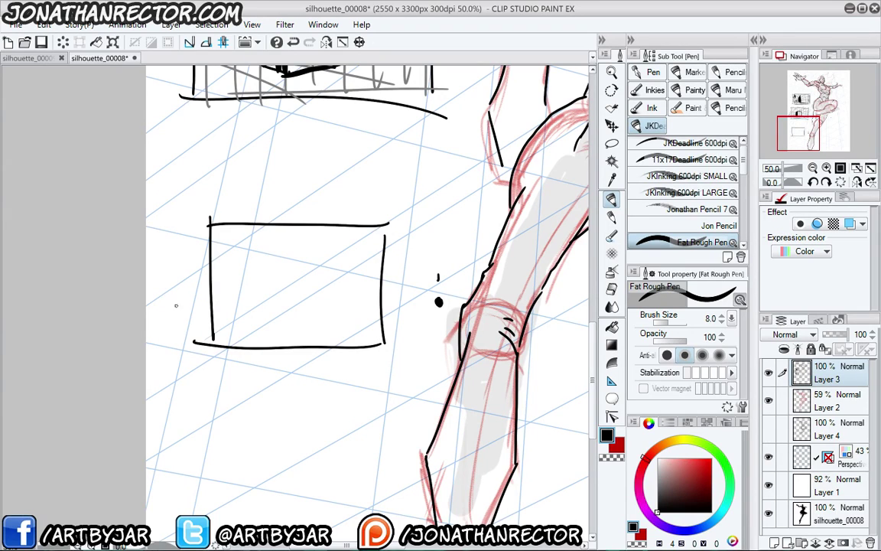
# Mark vanishing point 2 outside the third frame's left side and vanishing point 3 above it, with number labels
pyautogui.click(184, 309)
pyautogui.moveTo(179, 282); pyautogui.dragTo(185, 295)
pyautogui.click(265, 119)
pyautogui.moveTo(277, 124); pyautogui.dragTo(285, 346)
# Switch the pen colour to gray and fan guide lines from vanishing point 3 down through the third frame
pyautogui.click(656, 485)
pyautogui.moveTo(256, 112); pyautogui.dragTo(394, 359)
pyautogui.moveTo(271, 119); pyautogui.dragTo(394, 303)
pyautogui.moveTo(266, 131)
pyautogui.mouseDown()
pyautogui.moveTo(272, 384)
pyautogui.moveTo(207, 369)
pyautogui.mouseUp()
pyautogui.moveTo(269, 129)
pyautogui.mouseDown()
pyautogui.moveTo(203, 317)
pyautogui.moveTo(203, 278)
pyautogui.mouseUp()
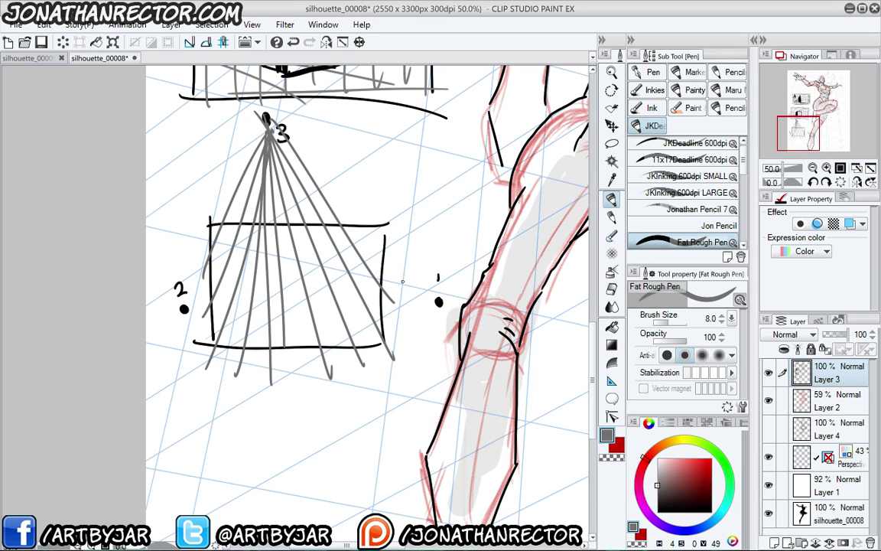
# Draw gray guide lines from vanishing points 1 and 2 across the third frame to complete the three-point grid
pyautogui.moveTo(439, 302)
pyautogui.mouseDown()
pyautogui.moveTo(314, 234)
pyautogui.moveTo(258, 218)
pyautogui.mouseUp()
pyautogui.moveTo(439, 302)
pyautogui.mouseDown()
pyautogui.moveTo(229, 251)
pyautogui.moveTo(247, 327)
pyautogui.mouseUp()
pyautogui.moveTo(406, 321); pyautogui.dragTo(254, 349)
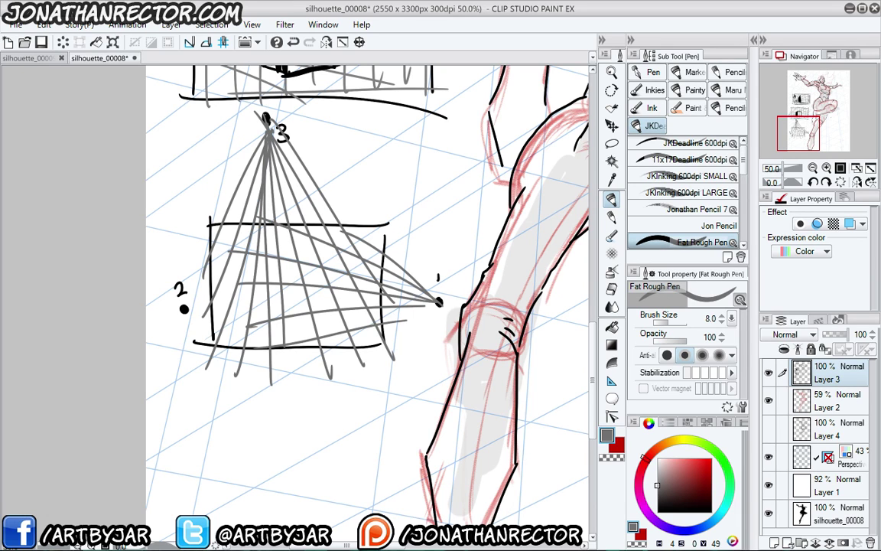
pyautogui.moveTo(184, 307)
pyautogui.mouseDown()
pyautogui.moveTo(251, 228)
pyautogui.moveTo(343, 231)
pyautogui.moveTo(367, 265)
pyautogui.mouseUp()
pyautogui.moveTo(184, 318); pyautogui.dragTo(407, 320)
pyautogui.moveTo(173, 317)
pyautogui.mouseDown()
pyautogui.moveTo(334, 364)
pyautogui.moveTo(270, 373)
pyautogui.moveTo(399, 296)
pyautogui.moveTo(202, 282)
pyautogui.moveTo(250, 221)
pyautogui.mouseUp()
pyautogui.moveTo(186, 304); pyautogui.dragTo(316, 215)
# Switch the pen colour to black and outline one face of a box along the three-point perspective guides
pyautogui.moveTo(668, 498); pyautogui.dragTo(595, 539)
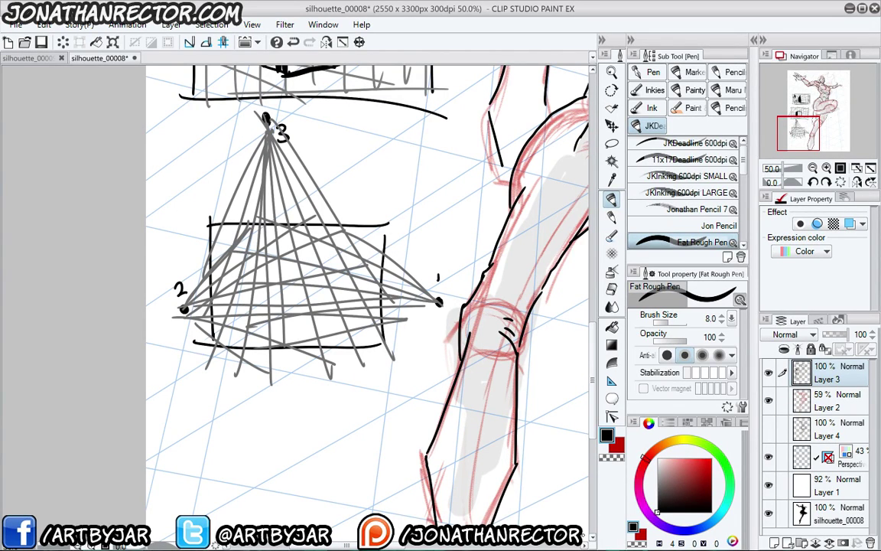
pyautogui.press('Tab')
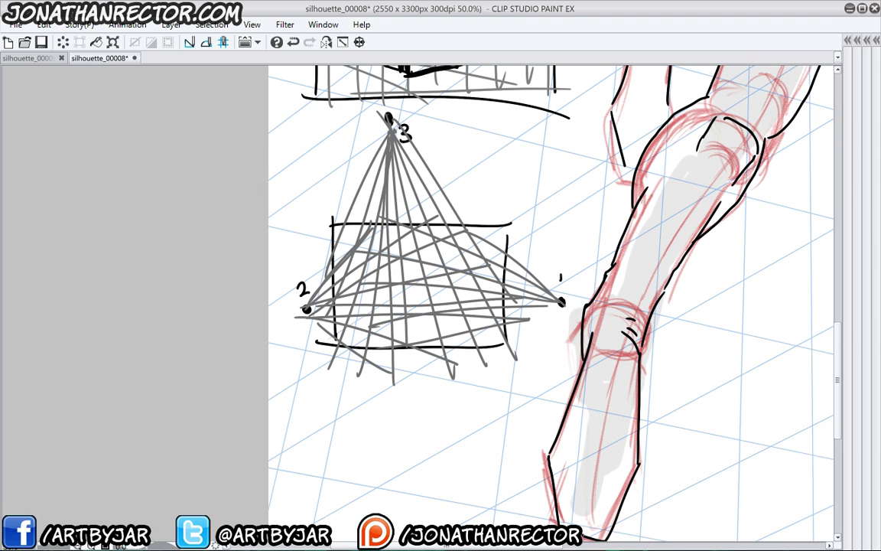
pyautogui.moveTo(413, 238)
pyautogui.mouseDown()
pyautogui.moveTo(435, 314)
pyautogui.moveTo(491, 309)
pyautogui.mouseUp()
pyautogui.moveTo(456, 241)
pyautogui.mouseDown()
pyautogui.moveTo(490, 308)
pyautogui.moveTo(419, 247)
pyautogui.mouseUp()
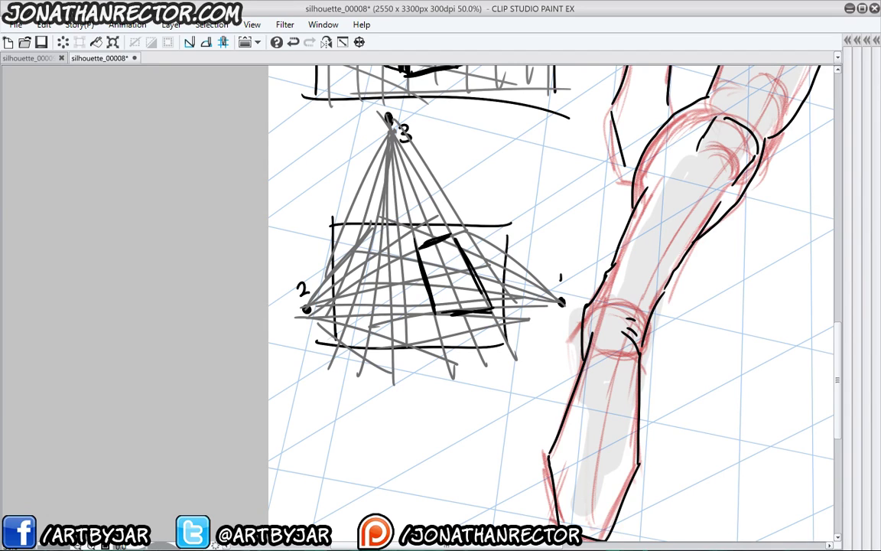
# Complete the large box in the third frame by adding its receding side face and filling that face with black
pyautogui.moveTo(437, 311); pyautogui.dragTo(495, 315)
pyautogui.moveTo(418, 241)
pyautogui.mouseDown()
pyautogui.moveTo(456, 231)
pyautogui.moveTo(502, 306)
pyautogui.mouseUp()
pyautogui.moveTo(474, 243)
pyautogui.mouseDown()
pyautogui.moveTo(499, 300)
pyautogui.moveTo(493, 284)
pyautogui.mouseUp()
pyautogui.moveTo(462, 239); pyautogui.dragTo(493, 301)
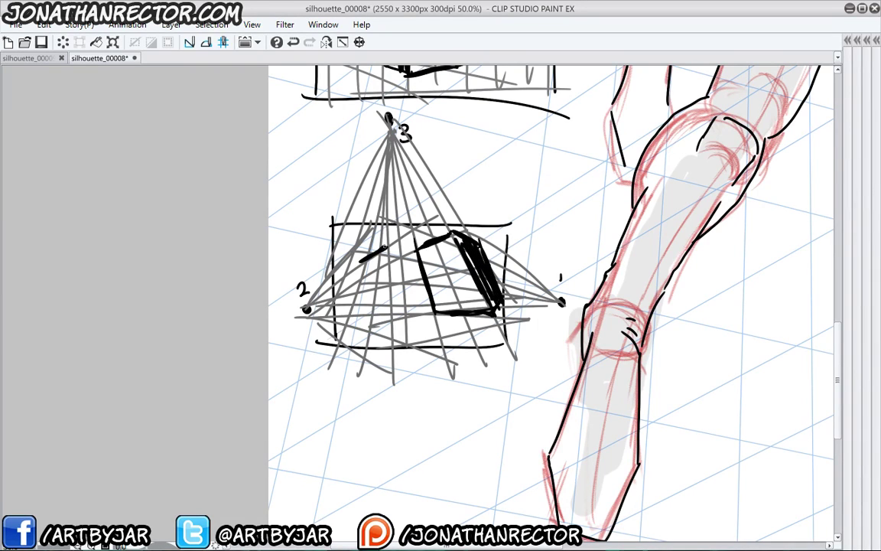
# Draw two smaller three-point perspective boxes in the frame's upper-left and lower-left areas, shading one side of each black
pyautogui.moveTo(360, 262)
pyautogui.mouseDown()
pyautogui.moveTo(413, 248)
pyautogui.moveTo(387, 274)
pyautogui.moveTo(361, 258)
pyautogui.mouseUp()
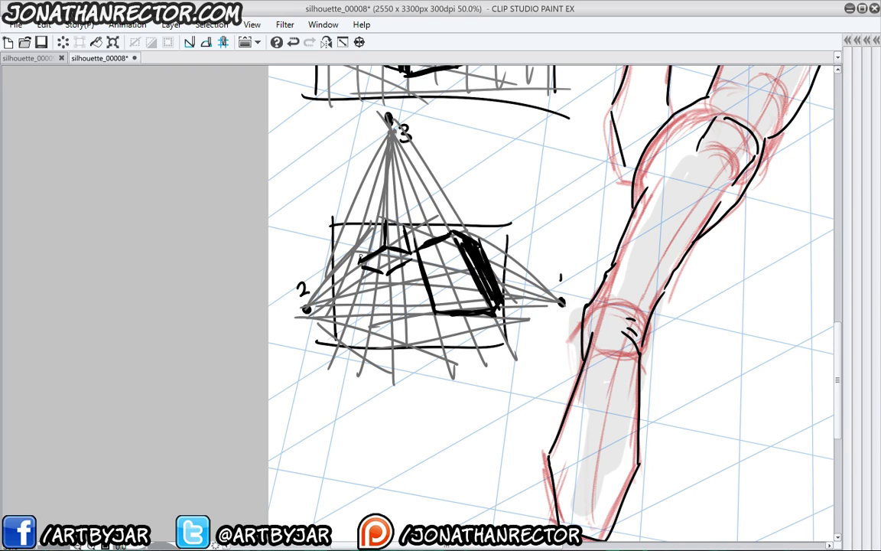
pyautogui.moveTo(387, 223)
pyautogui.mouseDown()
pyautogui.moveTo(405, 233)
pyautogui.moveTo(390, 247)
pyautogui.mouseUp()
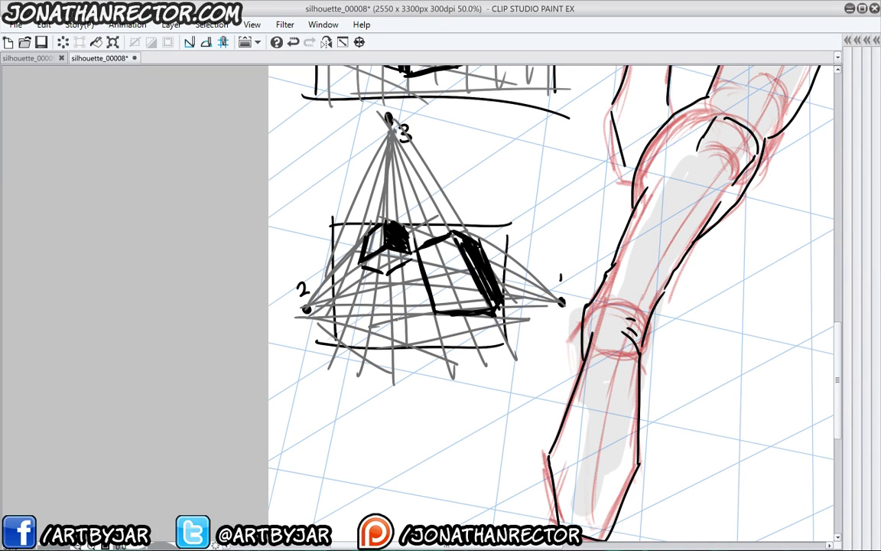
pyautogui.moveTo(394, 317)
pyautogui.mouseDown()
pyautogui.moveTo(364, 327)
pyautogui.moveTo(340, 319)
pyautogui.moveTo(367, 313)
pyautogui.moveTo(345, 319)
pyautogui.moveTo(372, 348)
pyautogui.moveTo(398, 342)
pyautogui.mouseUp()
pyautogui.moveTo(347, 320)
pyautogui.mouseDown()
pyautogui.moveTo(345, 339)
pyautogui.moveTo(355, 344)
pyautogui.mouseUp()
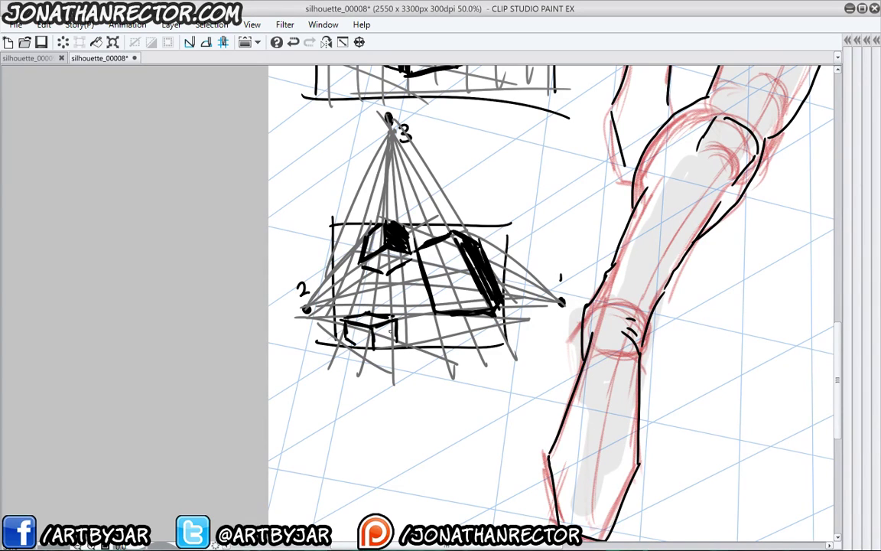
pyautogui.moveTo(395, 321)
pyautogui.mouseDown()
pyautogui.moveTo(388, 343)
pyautogui.moveTo(375, 342)
pyautogui.mouseUp()
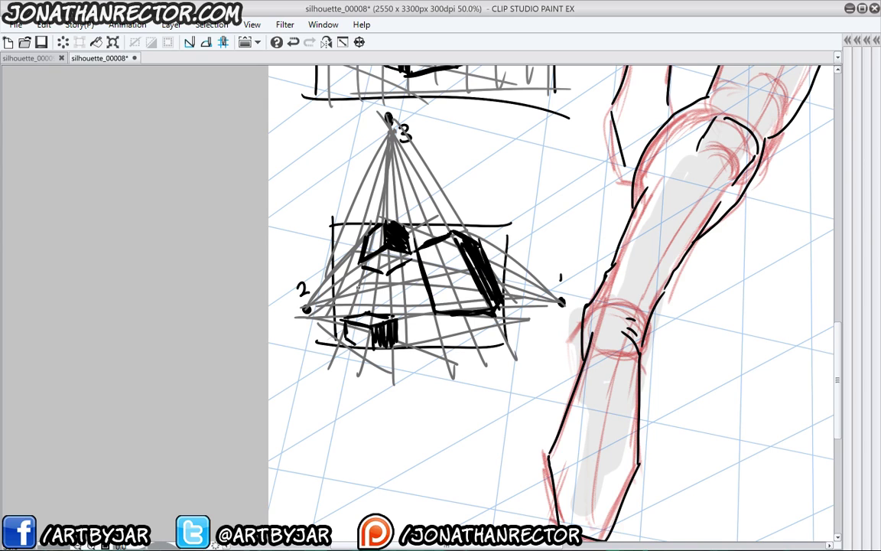
# Switch to the silhouette_00009.tif document, show the hidden palettes and fit the hulking silhouette in view
pyautogui.scroll(-1, 357, 289)
pyautogui.moveTo(320, 257)
pyautogui.mouseDown()
pyautogui.moveTo(309, 343)
pyautogui.moveTo(266, 356)
pyautogui.moveTo(247, 351)
pyautogui.moveTo(249, 397)
pyautogui.mouseUp()
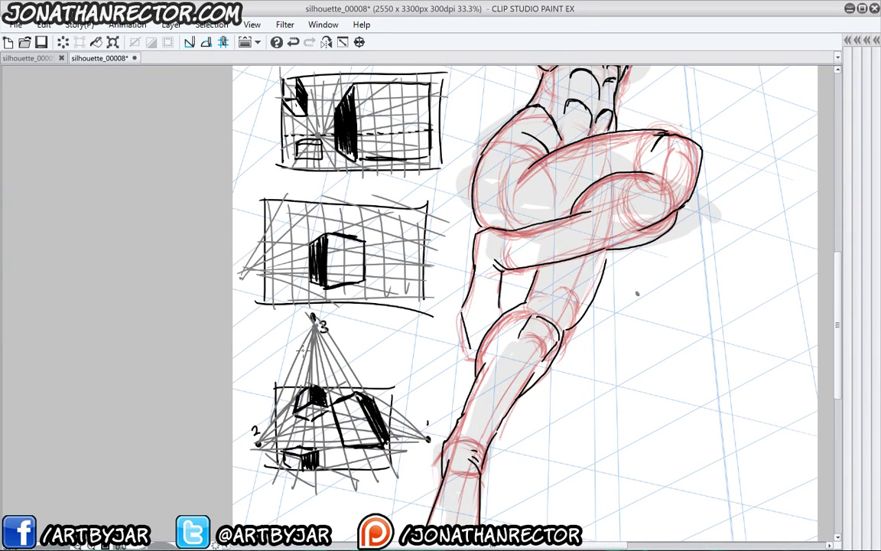
pyautogui.click(42, 58)
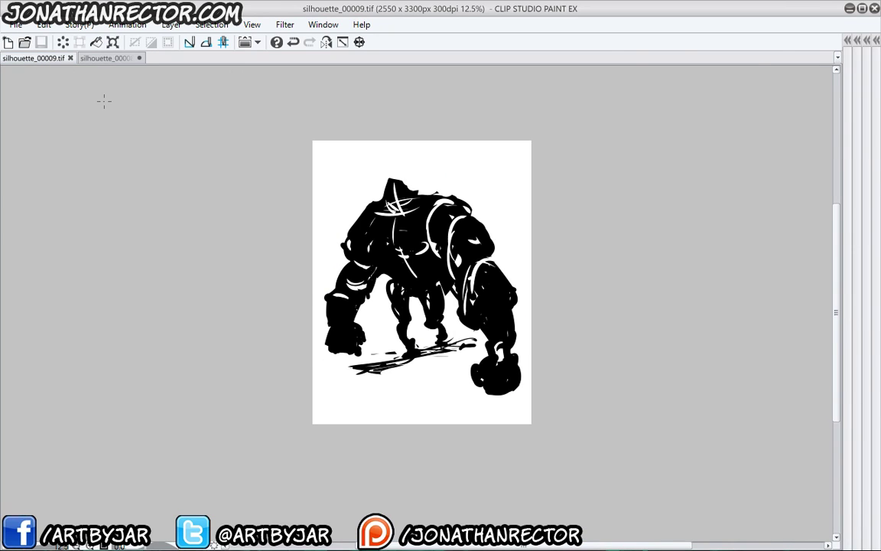
pyautogui.press('Tab')
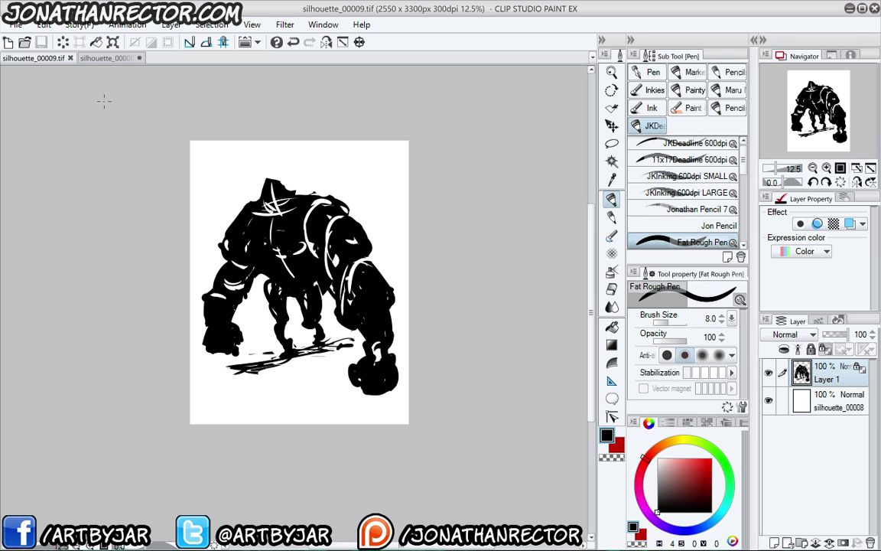
pyautogui.moveTo(104, 101); pyautogui.dragTo(148, 94)
pyautogui.hotkey('ctrl', '+')
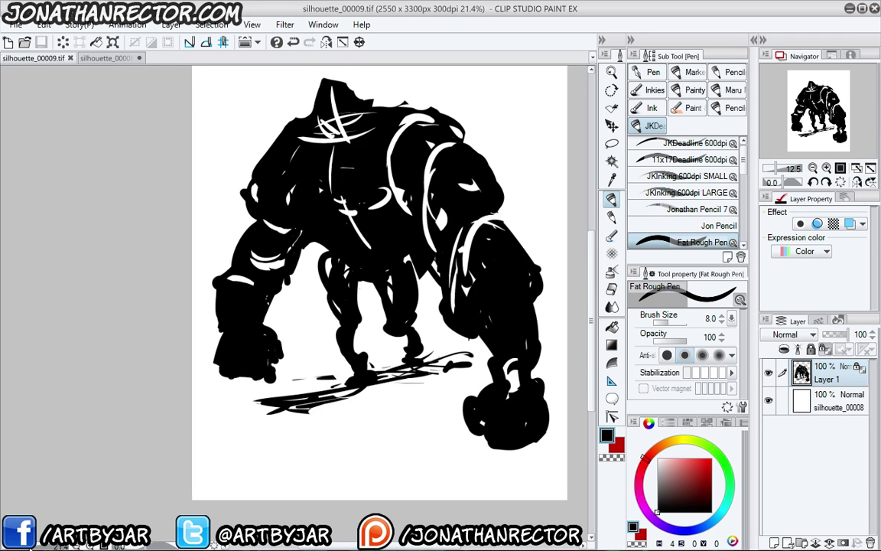
pyautogui.hotkey('ctrl', '-')
pyautogui.hotkey('ctrl', '-')
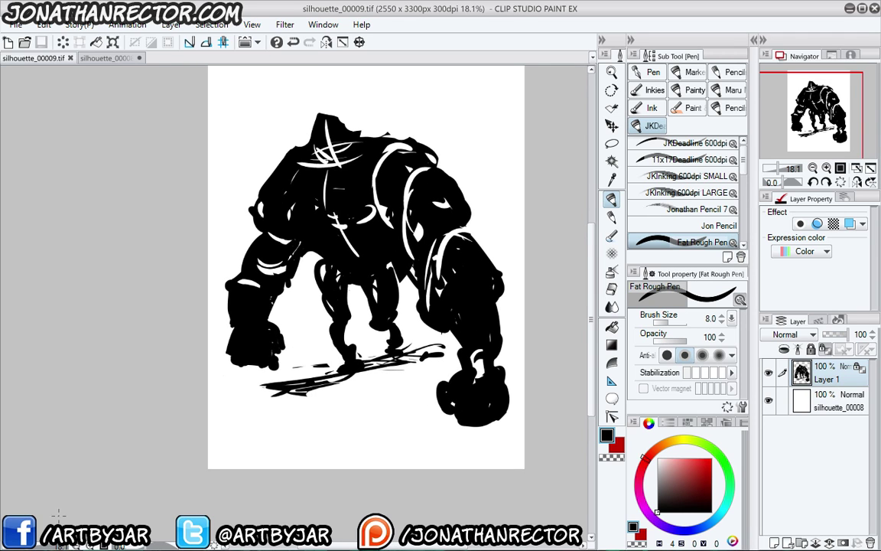
pyautogui.moveTo(226, 359); pyautogui.dragTo(219, 400)
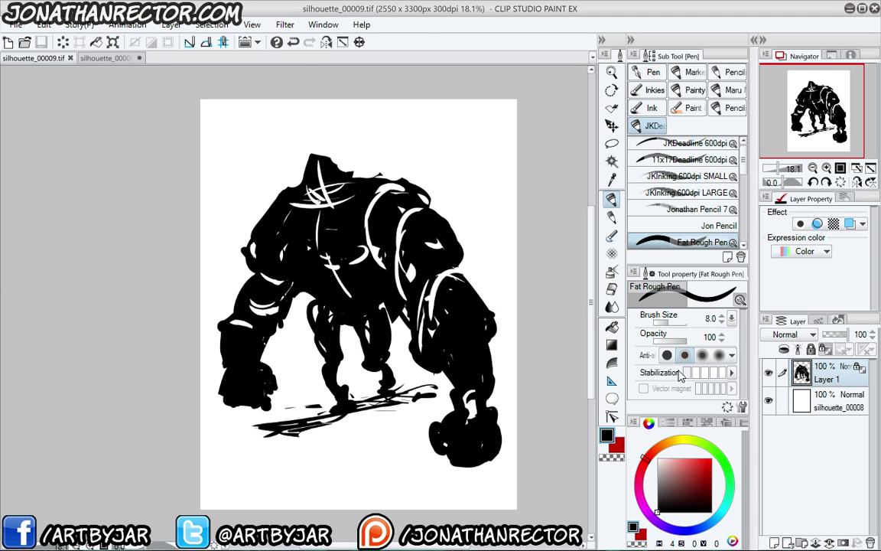
# Create a perspective ruler vanishing point near the creature's feet from one guide along the ground and one up through the torso
pyautogui.press('u')
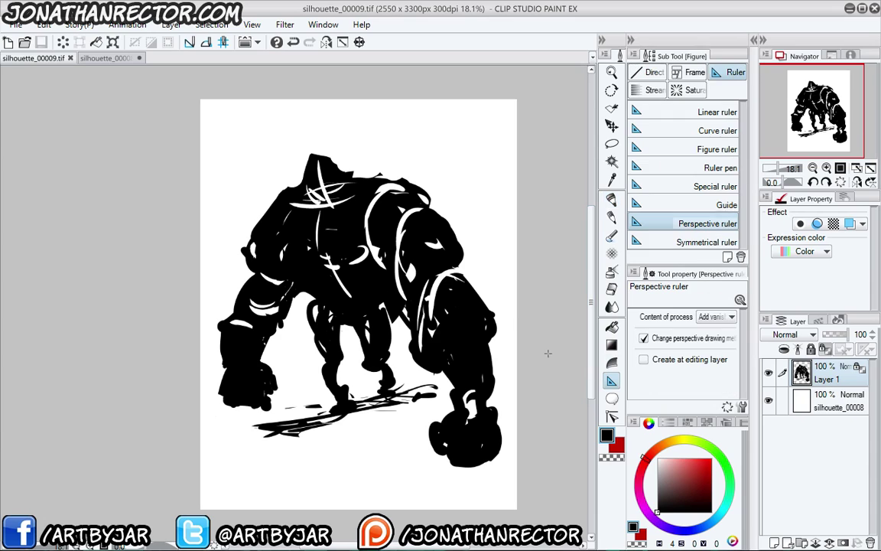
pyautogui.scroll(-2, 547, 354)
pyautogui.scroll(-1, 547, 354)
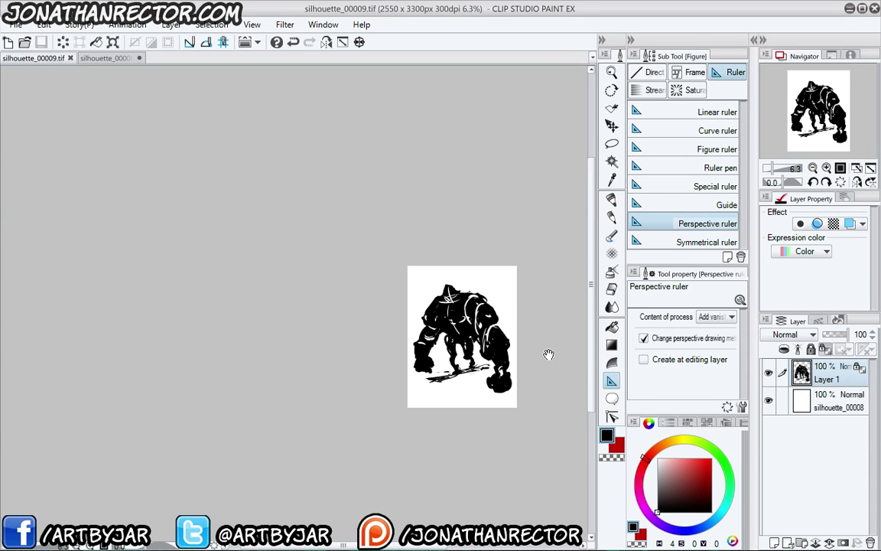
pyautogui.moveTo(548, 356); pyautogui.dragTo(402, 312)
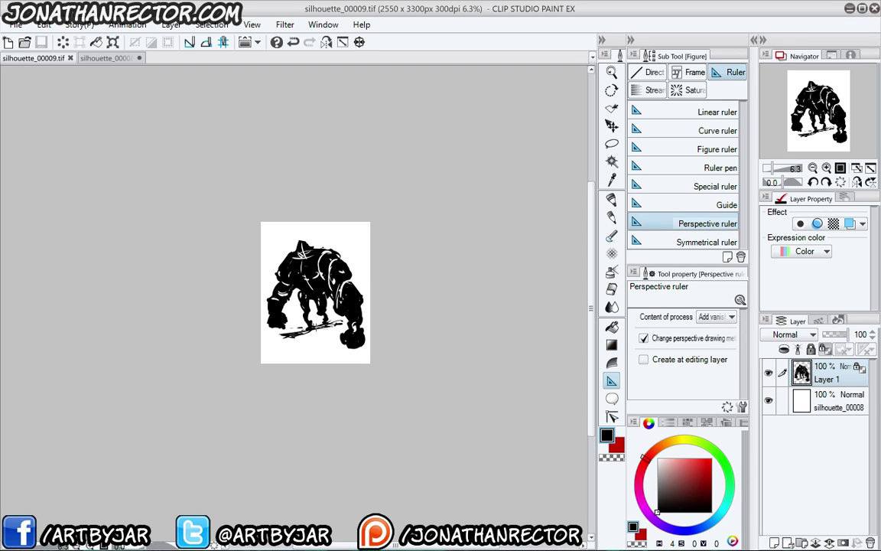
pyautogui.moveTo(387, 307); pyautogui.dragTo(189, 341)
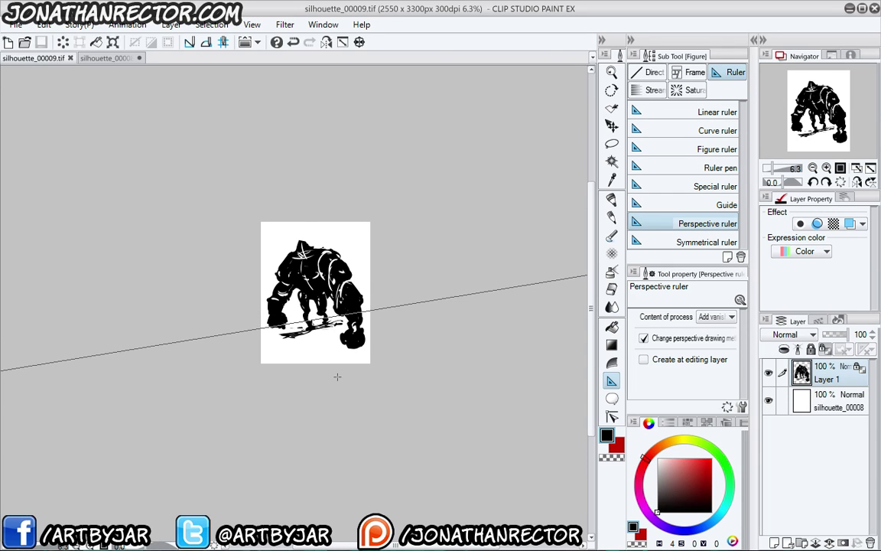
pyautogui.moveTo(337, 377); pyautogui.dragTo(282, 166)
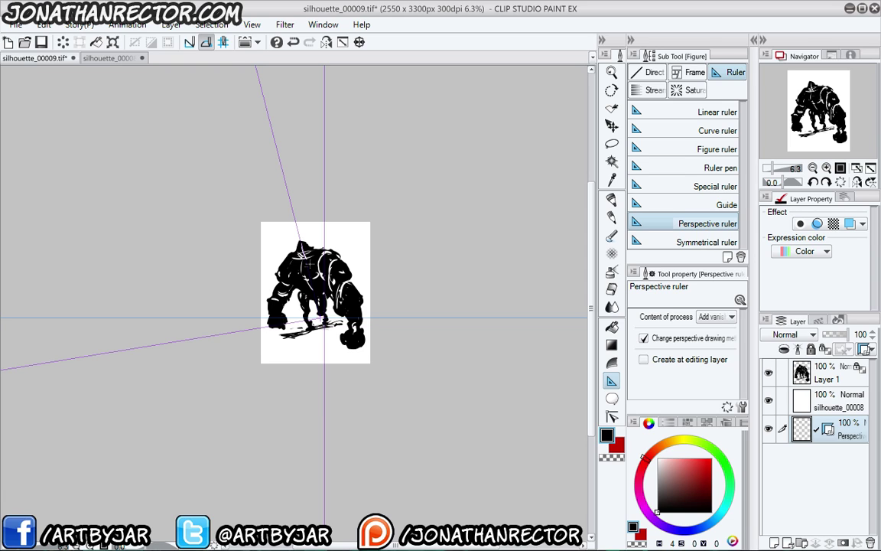
# Select the perspective ruler with the Object tool, tilt its horizon to follow the ground slope and move the vanishing point slightly lower
pyautogui.click(611, 110)
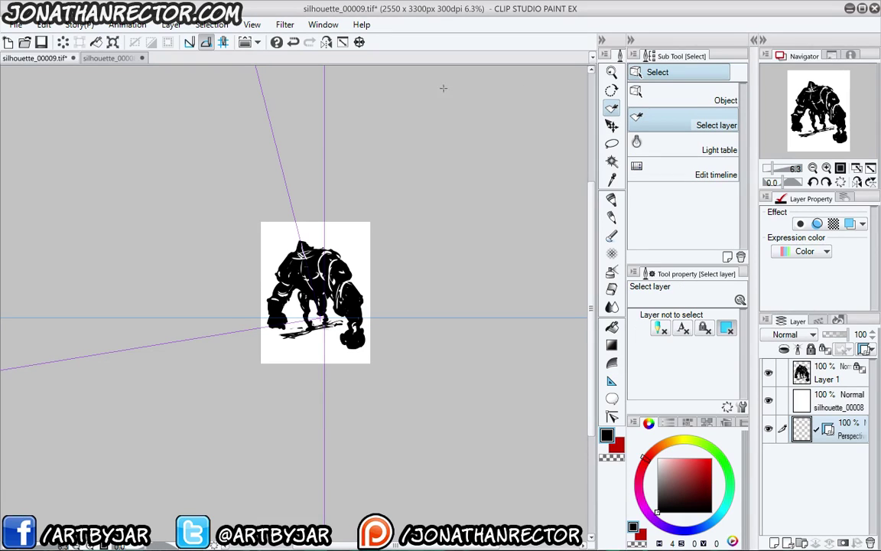
pyautogui.click(291, 287)
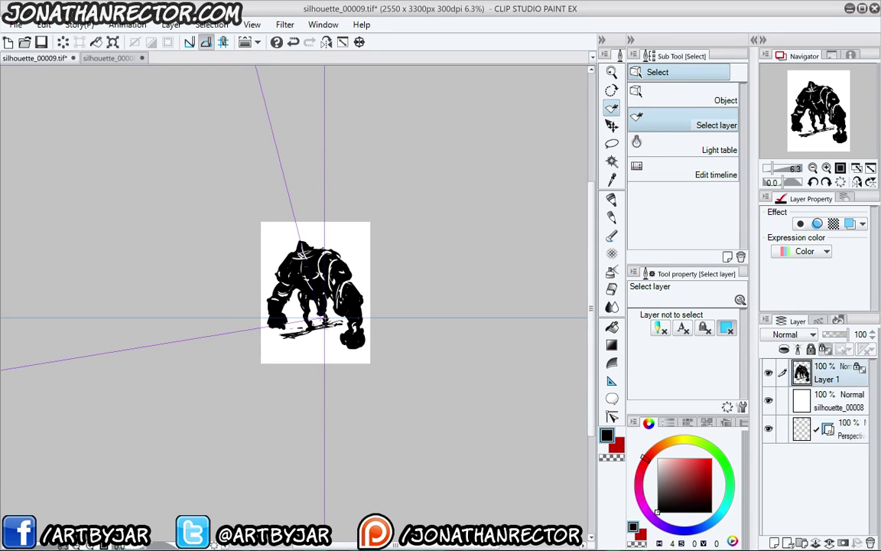
pyautogui.click(649, 100)
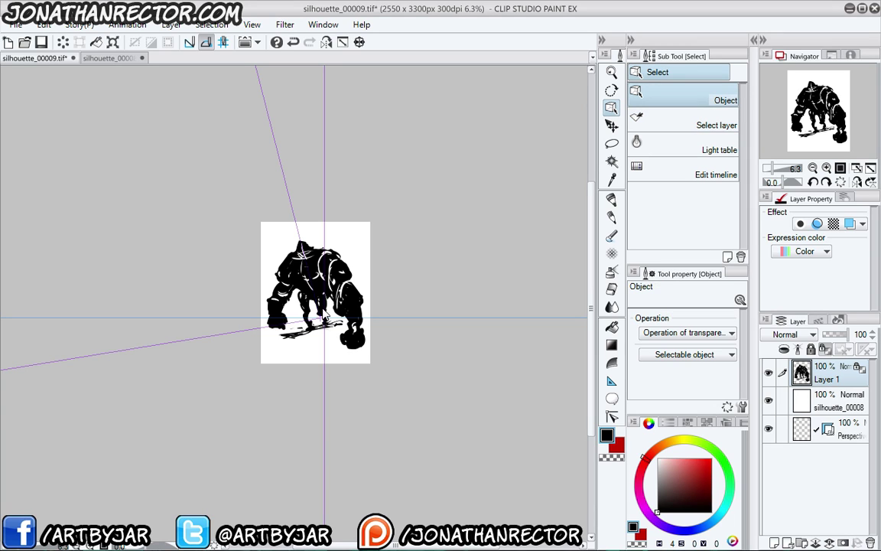
pyautogui.click(293, 290)
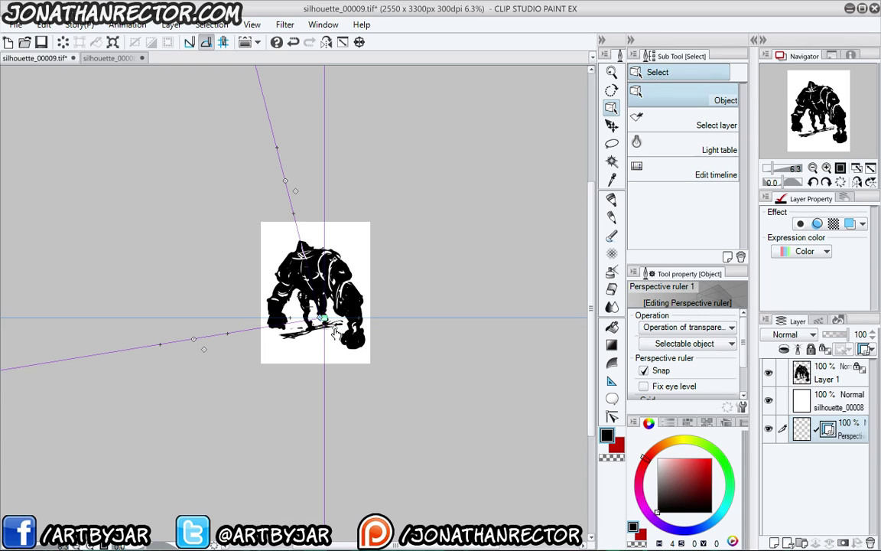
pyautogui.moveTo(289, 318); pyautogui.dragTo(293, 321)
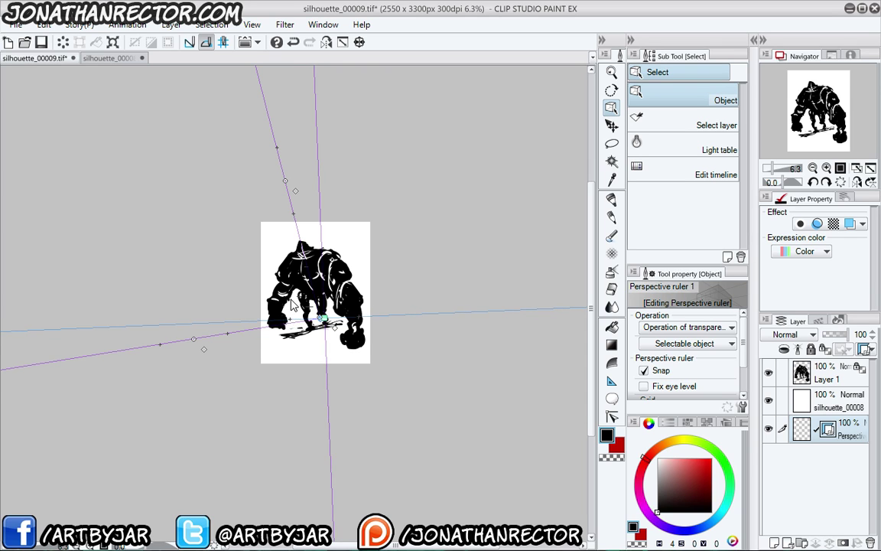
pyautogui.scroll(5, 292, 310)
pyautogui.scroll(-3, 291, 305)
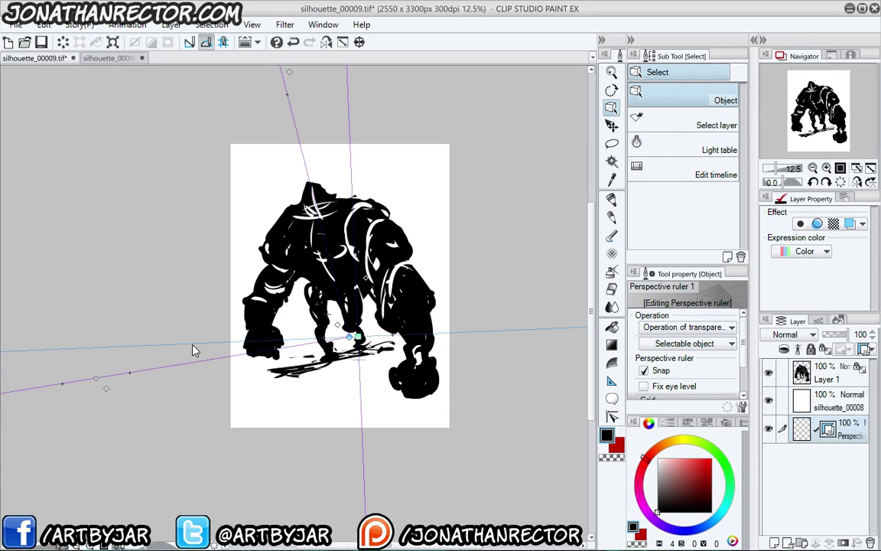
pyautogui.moveTo(394, 335); pyautogui.dragTo(515, 316)
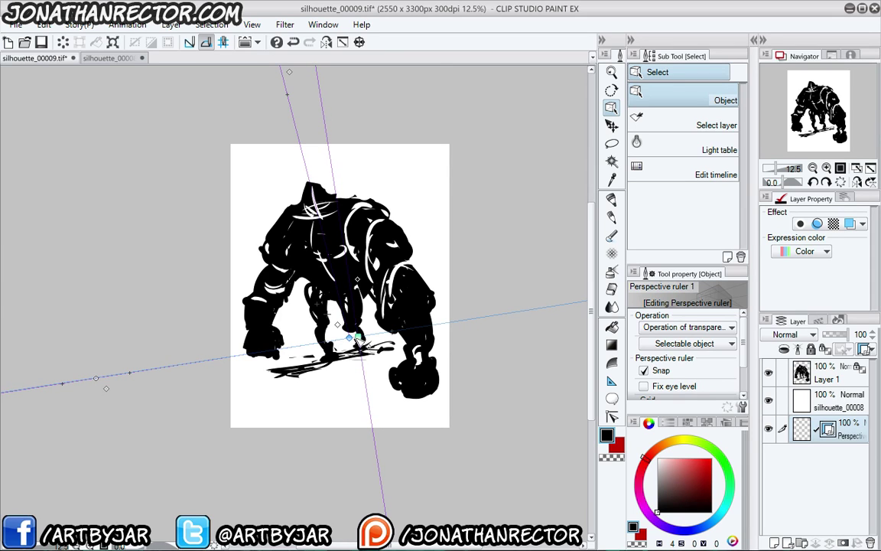
pyautogui.moveTo(358, 337); pyautogui.dragTo(362, 357)
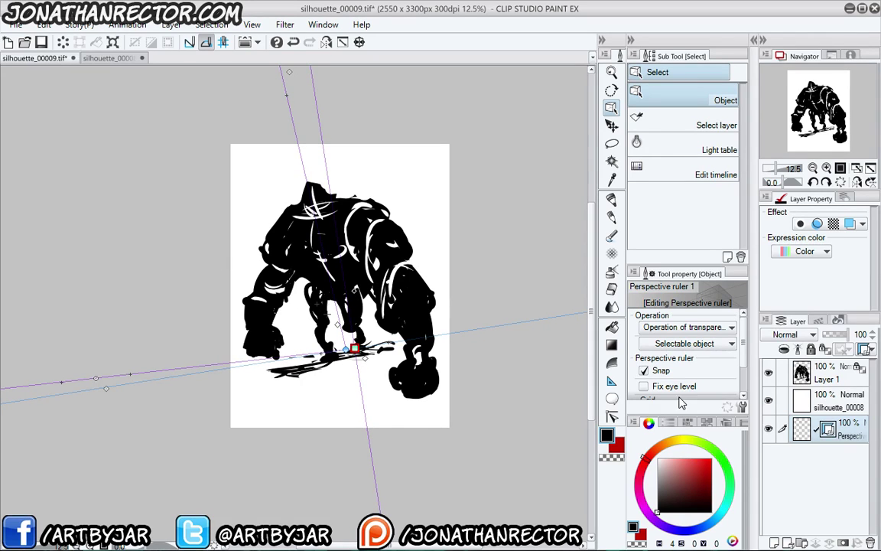
# Move the perspective ruler layer to the top of the stack and add a white-filled layer at 89% opacity above the silhouette
pyautogui.moveTo(841, 430); pyautogui.dragTo(847, 369)
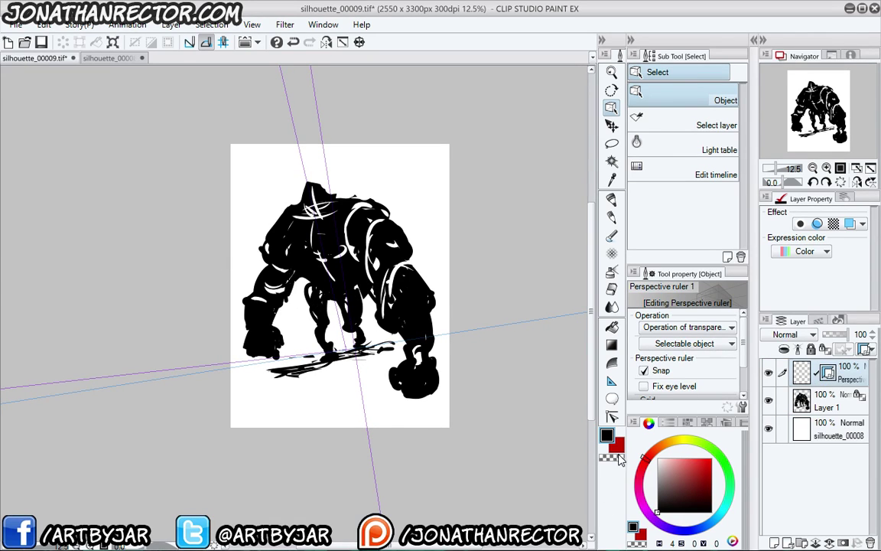
pyautogui.click(612, 198)
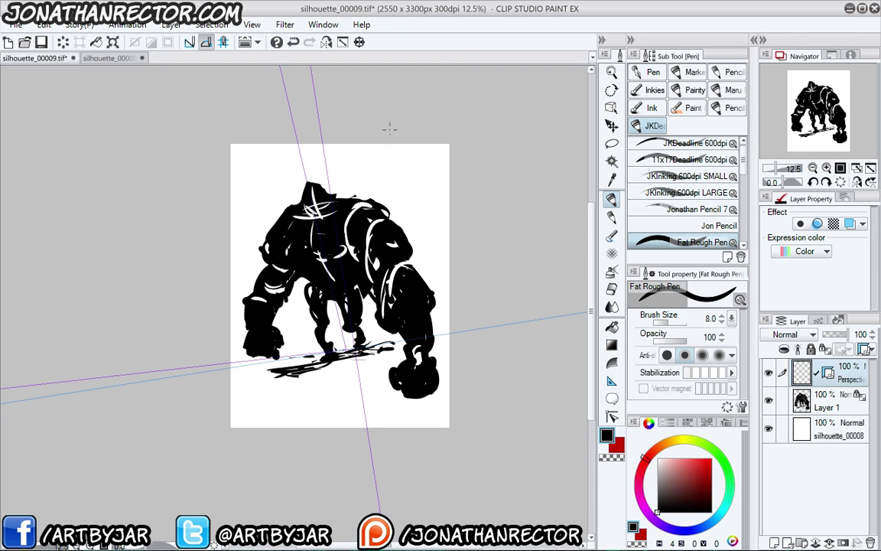
pyautogui.click(801, 398)
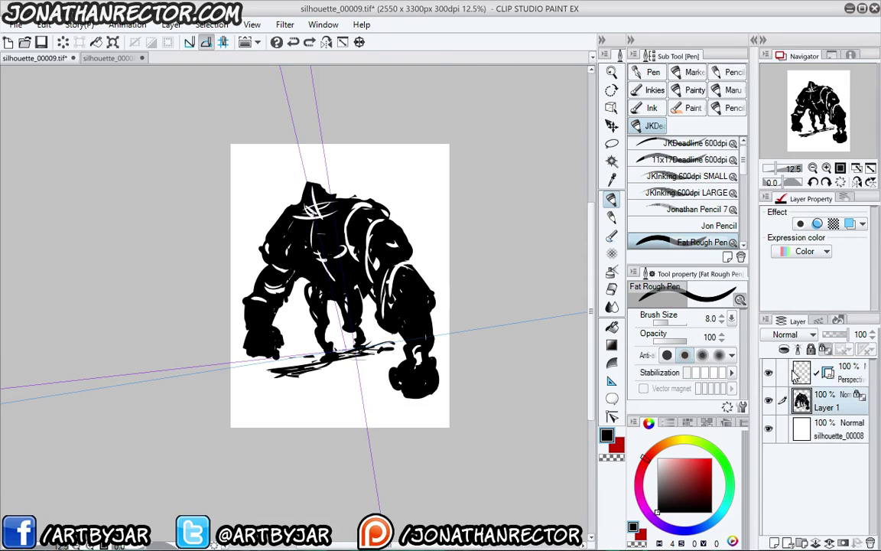
pyautogui.hotkey('ctrl', 'shift', 'n')
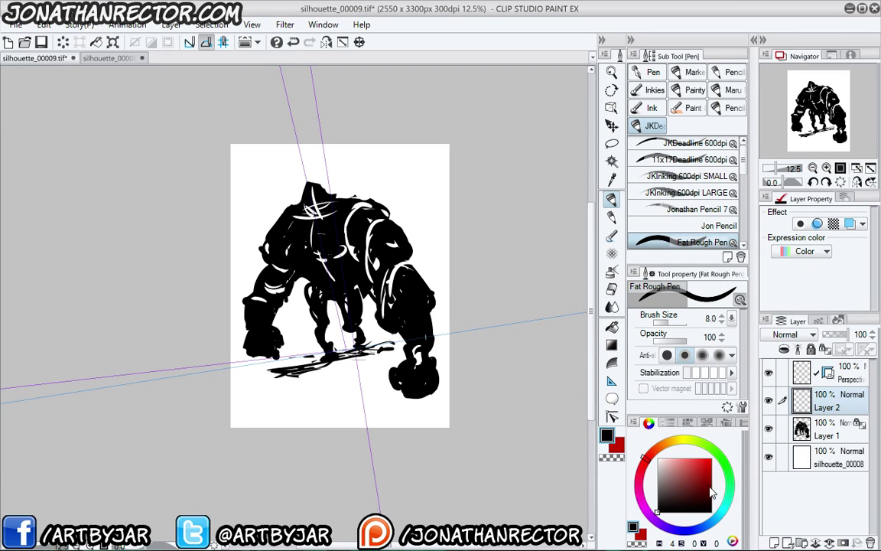
pyautogui.press('x')
pyautogui.click(658, 459)
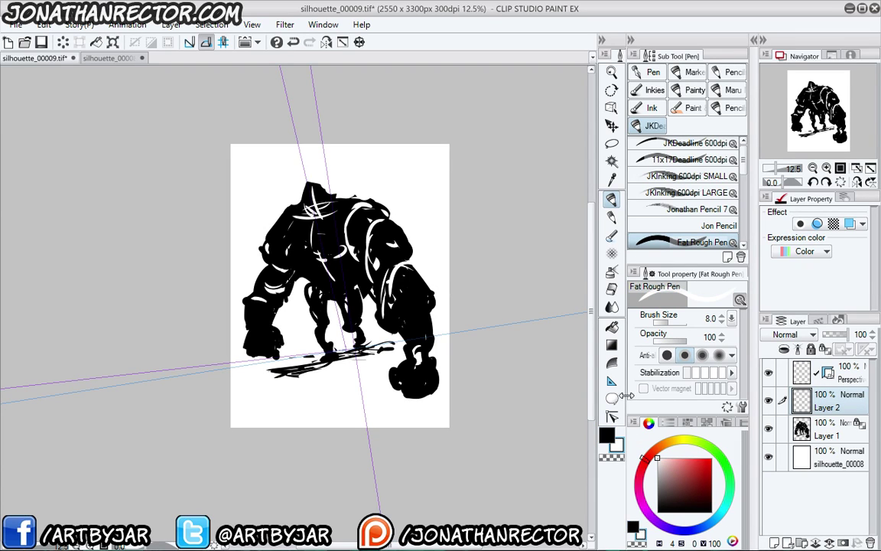
pyautogui.hotkey('alt', 'Delete')
pyautogui.moveTo(847, 335); pyautogui.dragTo(846, 336)
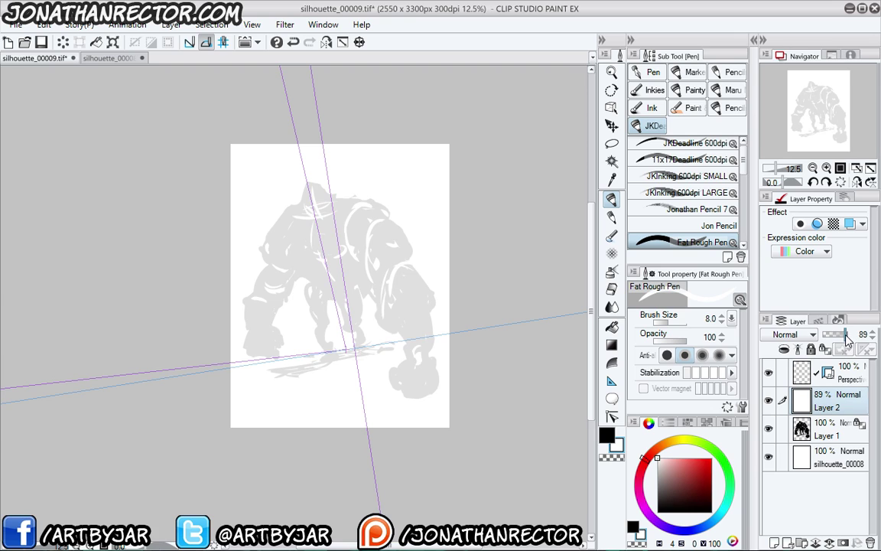
# On the perspective ruler layer, draw black Fat Rough Pen lines radiating from the vanishing point at the feet across the whole page
pyautogui.click(838, 373)
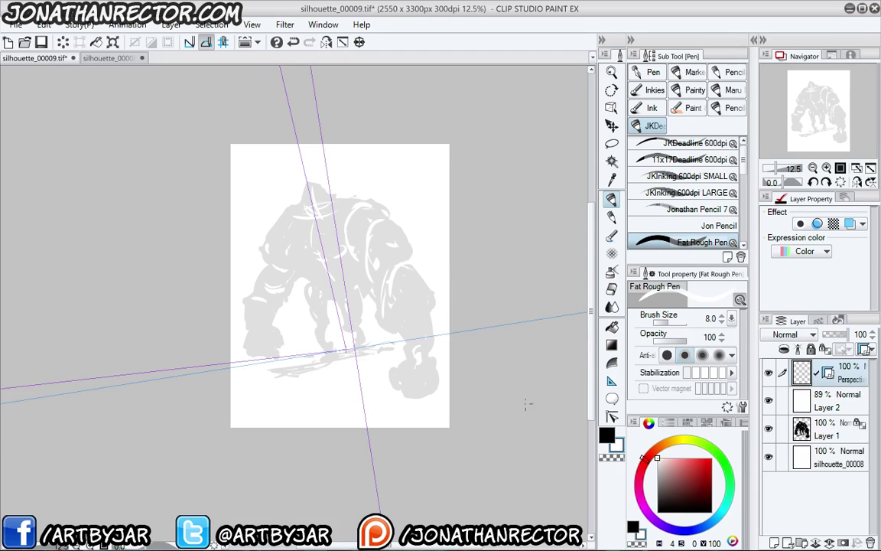
pyautogui.press('c')
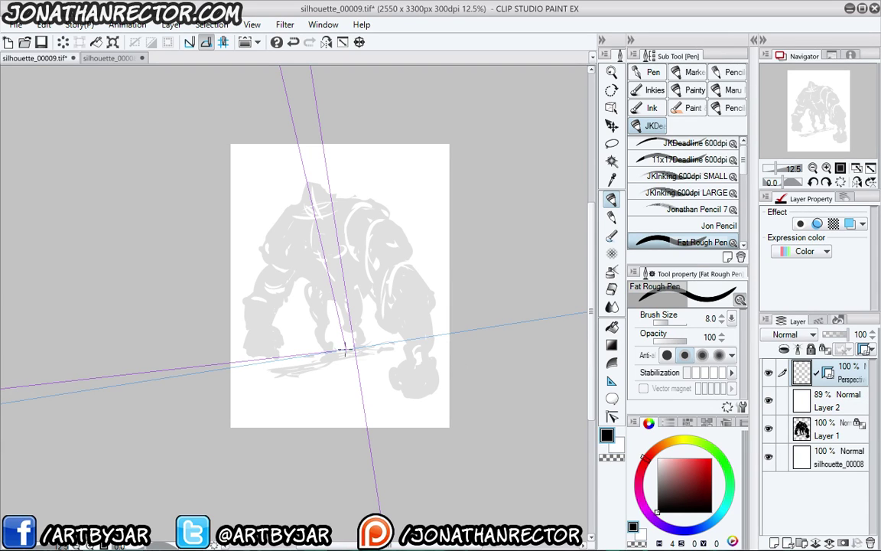
pyautogui.moveTo(345, 350); pyautogui.dragTo(291, 134)
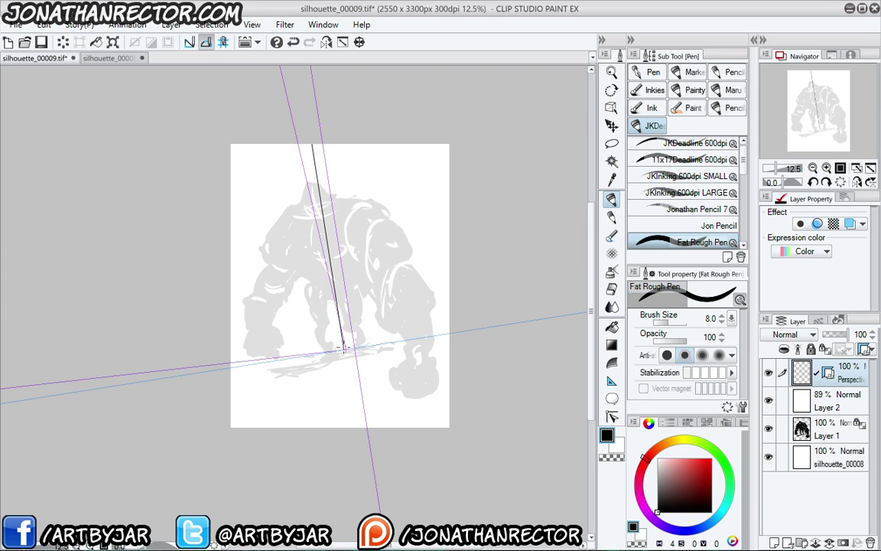
pyautogui.moveTo(355, 337)
pyautogui.mouseDown()
pyautogui.moveTo(388, 292)
pyautogui.moveTo(472, 122)
pyautogui.moveTo(243, 545)
pyautogui.mouseUp()
pyautogui.moveTo(438, 144); pyautogui.dragTo(312, 427)
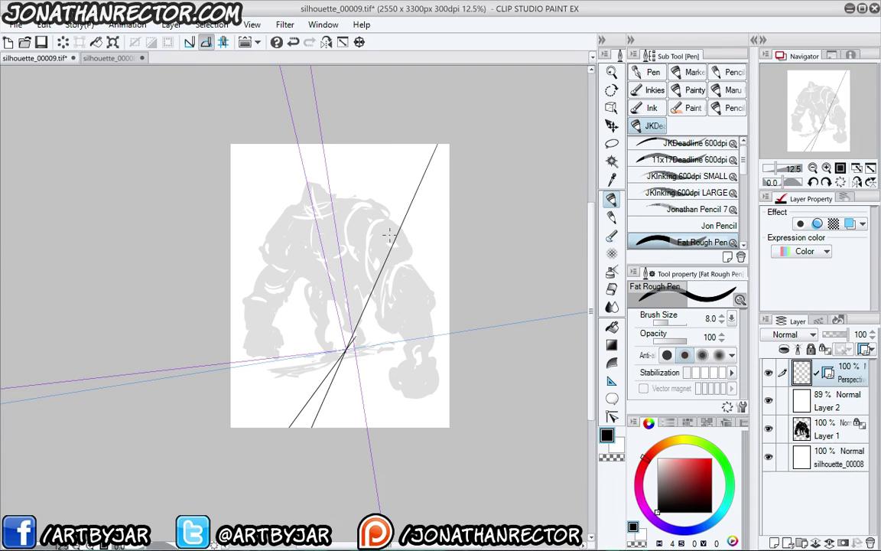
pyautogui.moveTo(395, 144); pyautogui.dragTo(328, 427)
pyautogui.moveTo(376, 144); pyautogui.dragTo(336, 427)
pyautogui.moveTo(360, 144); pyautogui.dragTo(342, 427)
pyautogui.moveTo(330, 144); pyautogui.dragTo(374, 427)
pyautogui.moveTo(310, 144); pyautogui.dragTo(361, 427)
pyautogui.moveTo(249, 144); pyautogui.dragTo(383, 427)
pyautogui.moveTo(231, 191); pyautogui.dragTo(403, 426)
pyautogui.moveTo(230, 233); pyautogui.dragTo(424, 427)
pyautogui.moveTo(230, 290); pyautogui.dragTo(450, 403)
pyautogui.moveTo(230, 317); pyautogui.dragTo(445, 377)
pyautogui.moveTo(231, 365)
pyautogui.mouseDown()
pyautogui.moveTo(424, 339)
pyautogui.moveTo(231, 341)
pyautogui.mouseUp()
pyautogui.moveTo(450, 355); pyautogui.dragTo(230, 389)
pyautogui.moveTo(450, 305); pyautogui.dragTo(230, 399)
pyautogui.moveTo(449, 259); pyautogui.dragTo(256, 427)
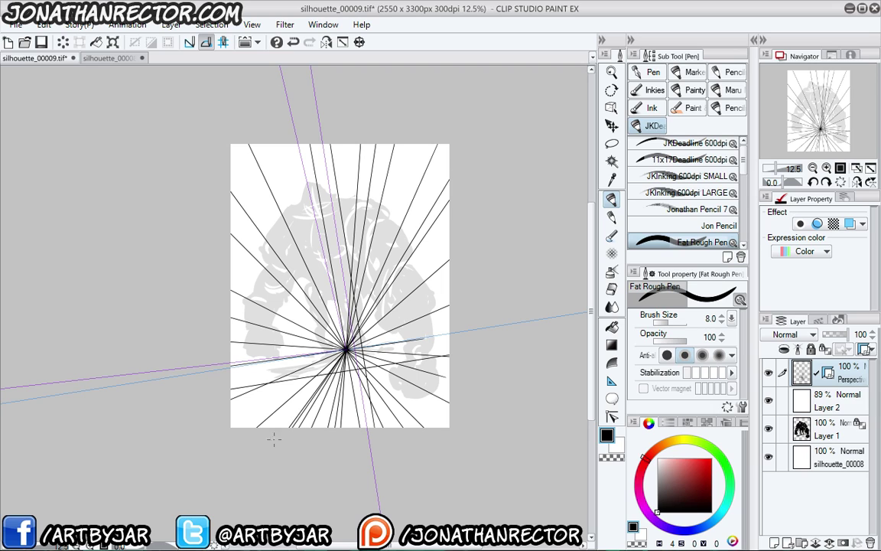
# Draw shallow black perspective lines following the ground slope across the whole page, from the top edge down to the bottom
pyautogui.moveTo(450, 309); pyautogui.dragTo(231, 342)
pyautogui.moveTo(450, 277); pyautogui.dragTo(230, 310)
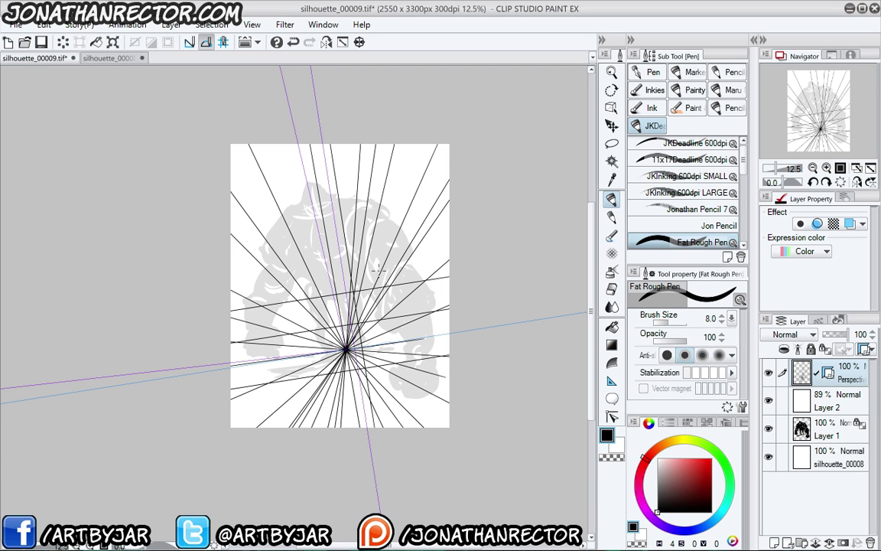
pyautogui.moveTo(450, 241); pyautogui.dragTo(230, 275)
pyautogui.moveTo(450, 214); pyautogui.dragTo(230, 247)
pyautogui.moveTo(450, 168); pyautogui.dragTo(230, 202)
pyautogui.moveTo(449, 150); pyautogui.dragTo(231, 184)
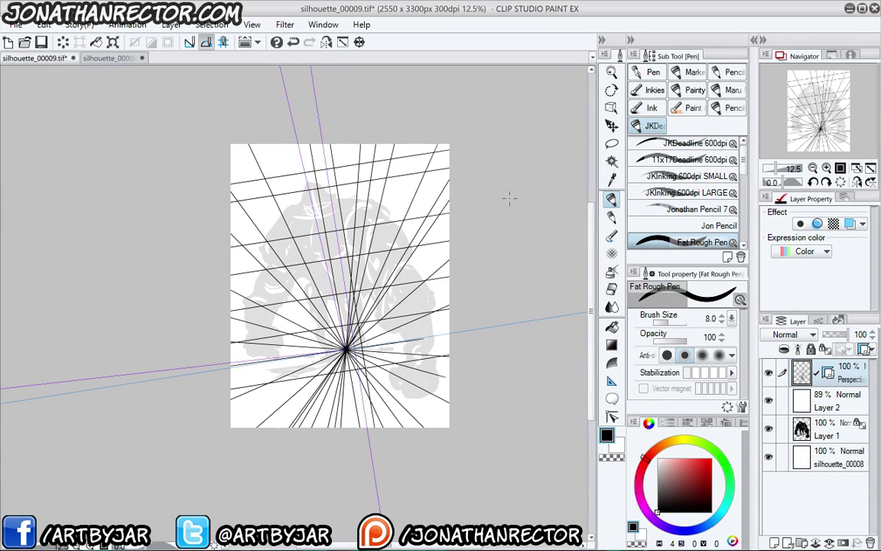
pyautogui.moveTo(450, 207); pyautogui.dragTo(231, 241)
pyautogui.moveTo(450, 172); pyautogui.dragTo(230, 207)
pyautogui.moveTo(255, 144); pyautogui.dragTo(230, 148)
pyautogui.moveTo(450, 190); pyautogui.dragTo(230, 225)
pyautogui.moveTo(450, 370)
pyautogui.mouseDown()
pyautogui.moveTo(230, 405)
pyautogui.moveTo(230, 419)
pyautogui.mouseUp()
pyautogui.moveTo(450, 398); pyautogui.dragTo(256, 427)
pyautogui.moveTo(450, 407); pyautogui.dragTo(315, 427)
pyautogui.moveTo(450, 293); pyautogui.dragTo(230, 327)
# Add steep, near-vertical perspective lines across the full page width, plus two more shallow ones crossing near the vanishing point
pyautogui.moveTo(332, 144)
pyautogui.mouseDown()
pyautogui.moveTo(376, 427)
pyautogui.moveTo(393, 427)
pyautogui.mouseUp()
pyautogui.moveTo(361, 144)
pyautogui.mouseDown()
pyautogui.moveTo(404, 427)
pyautogui.moveTo(424, 427)
pyautogui.mouseUp()
pyautogui.moveTo(397, 143); pyautogui.dragTo(441, 427)
pyautogui.moveTo(413, 143)
pyautogui.mouseDown()
pyautogui.moveTo(449, 382)
pyautogui.moveTo(450, 255)
pyautogui.mouseUp()
pyautogui.moveTo(282, 144); pyautogui.dragTo(370, 426)
pyautogui.moveTo(253, 144)
pyautogui.mouseDown()
pyautogui.moveTo(388, 427)
pyautogui.moveTo(293, 427)
pyautogui.mouseUp()
pyautogui.moveTo(230, 184); pyautogui.dragTo(269, 427)
pyautogui.moveTo(230, 176); pyautogui.dragTo(271, 427)
pyautogui.moveTo(271, 143); pyautogui.dragTo(286, 386)
pyautogui.moveTo(260, 128); pyautogui.dragTo(302, 385)
pyautogui.moveTo(207, 278); pyautogui.dragTo(225, 386)
pyautogui.moveTo(208, 245); pyautogui.dragTo(231, 386)
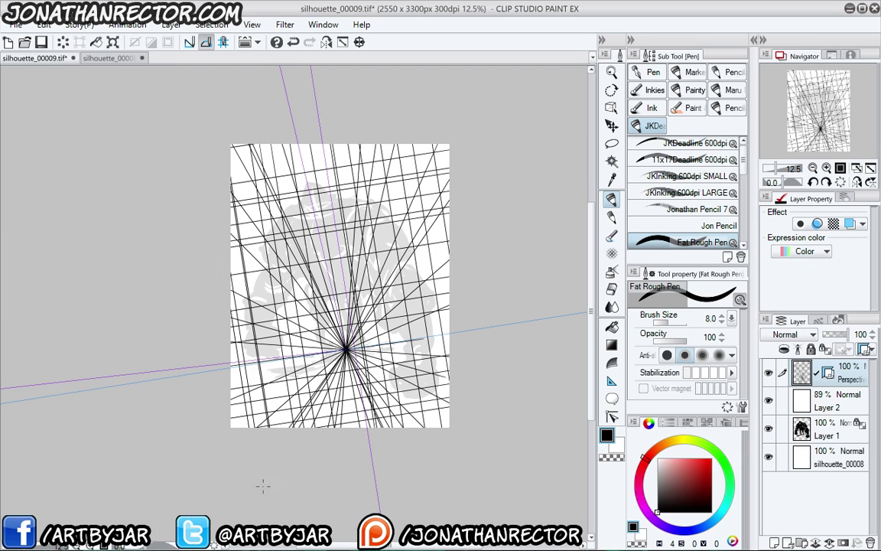
pyautogui.moveTo(385, 138)
pyautogui.mouseDown()
pyautogui.moveTo(345, 386)
pyautogui.moveTo(375, 319)
pyautogui.mouseUp()
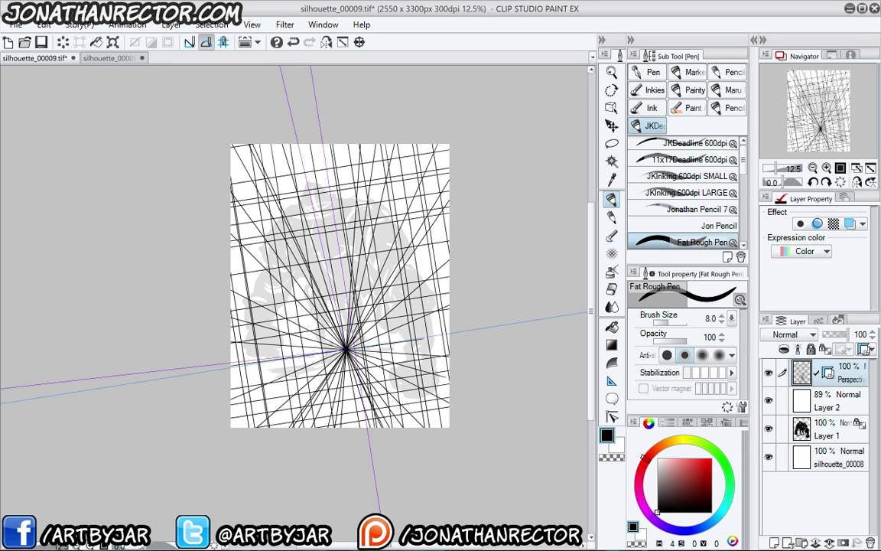
pyautogui.moveTo(315, 120); pyautogui.dragTo(377, 498)
pyautogui.moveTo(231, 134); pyautogui.dragTo(256, 385)
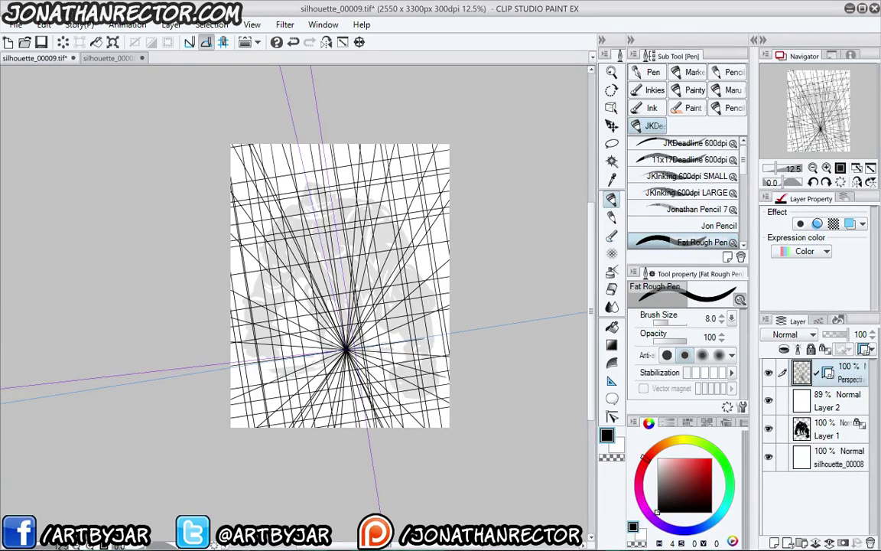
pyautogui.moveTo(268, 115); pyautogui.dragTo(326, 501)
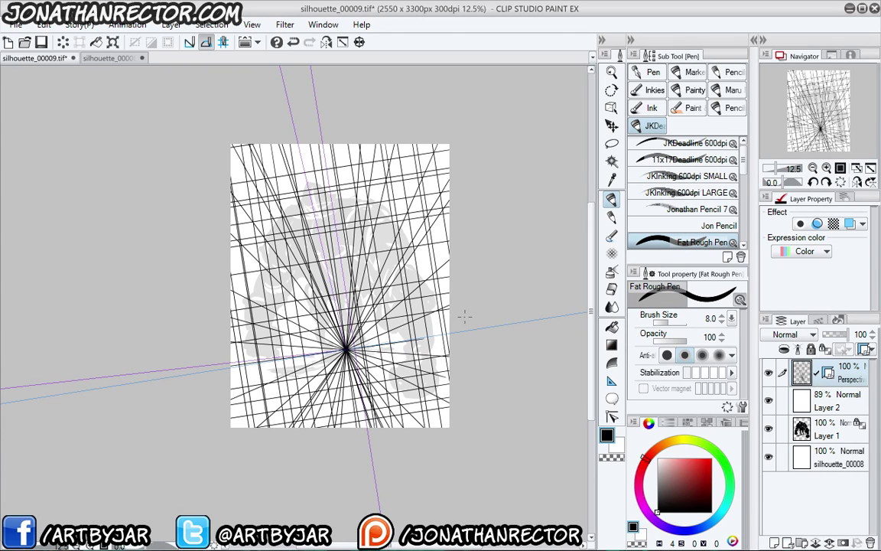
pyautogui.moveTo(464, 316)
pyautogui.mouseDown()
pyautogui.moveTo(153, 406)
pyautogui.moveTo(345, 337)
pyautogui.moveTo(168, 367)
pyautogui.mouseUp()
pyautogui.moveTo(470, 335); pyautogui.dragTo(80, 440)
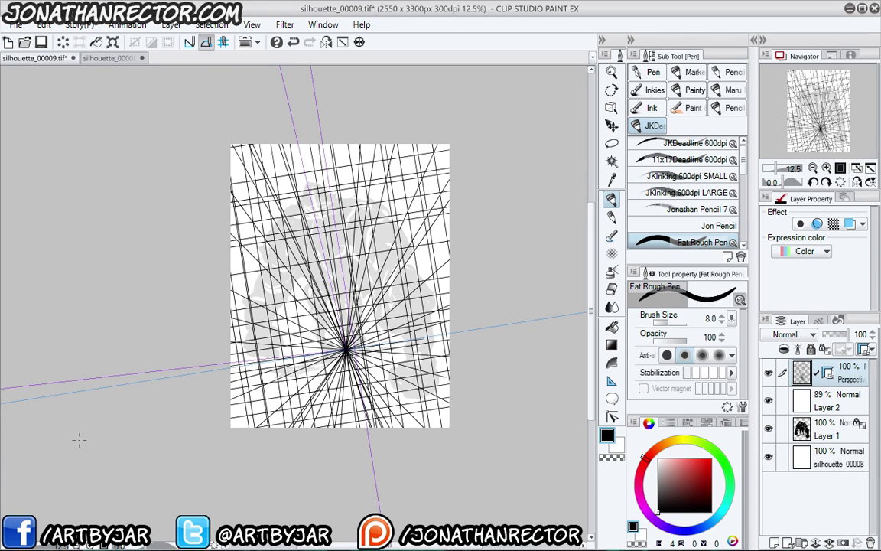
pyautogui.moveTo(156, 385); pyautogui.dragTo(138, 364)
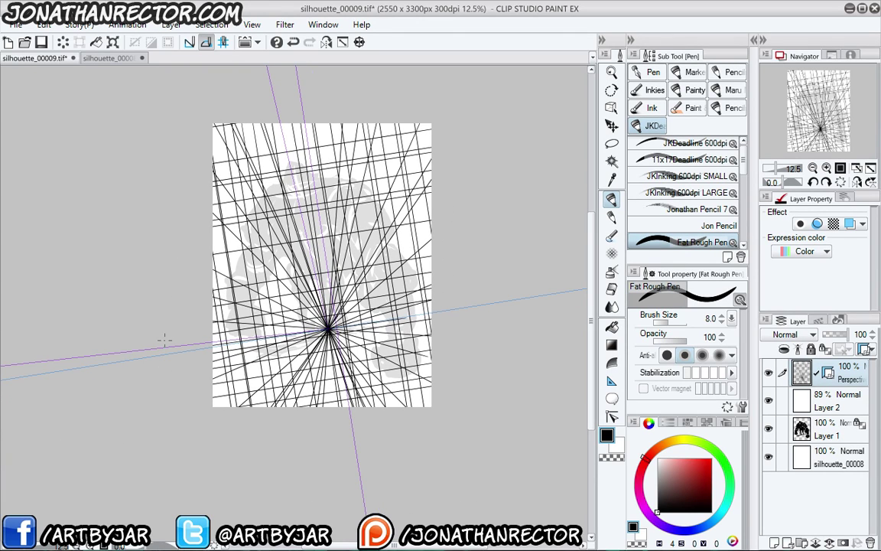
# Hide the perspective ruler and lower the perspective grid layer's opacity to 16%
pyautogui.click(866, 350)
pyautogui.click(753, 365)
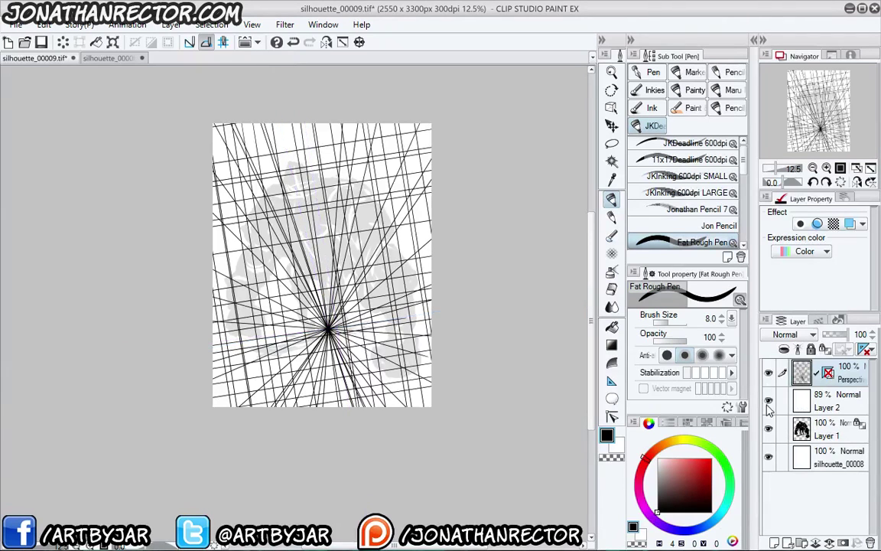
pyautogui.click(827, 335)
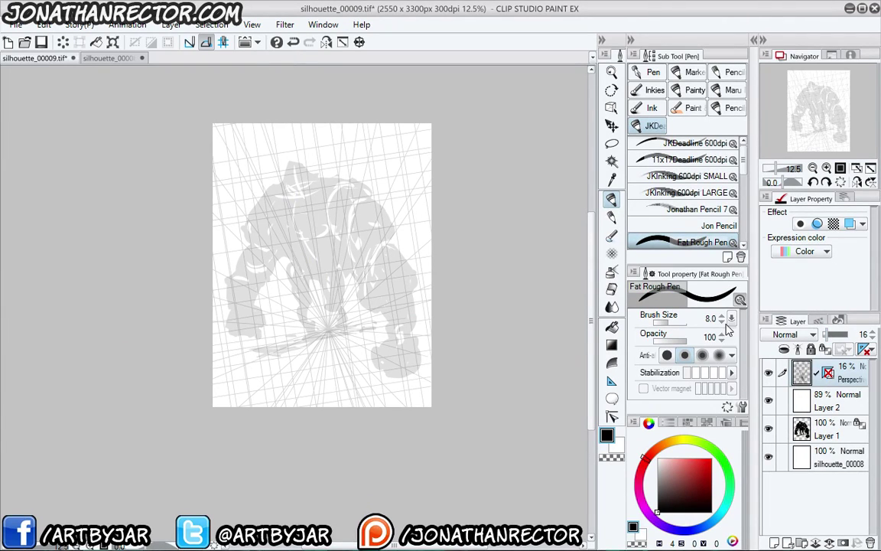
pyautogui.click(830, 403)
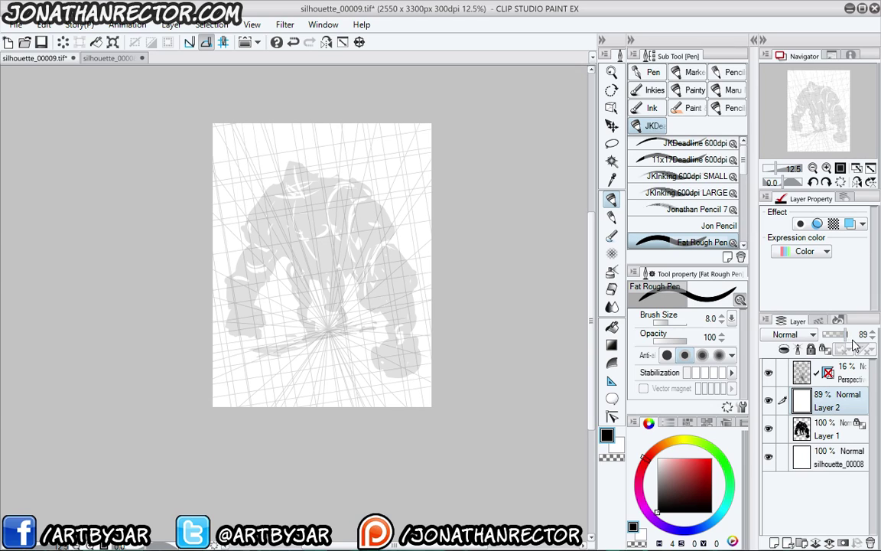
# Add a new layer above the perspective grid and set up the Jonathan Pencil 7 brush in bright red
pyautogui.click(850, 372)
pyautogui.click(774, 542)
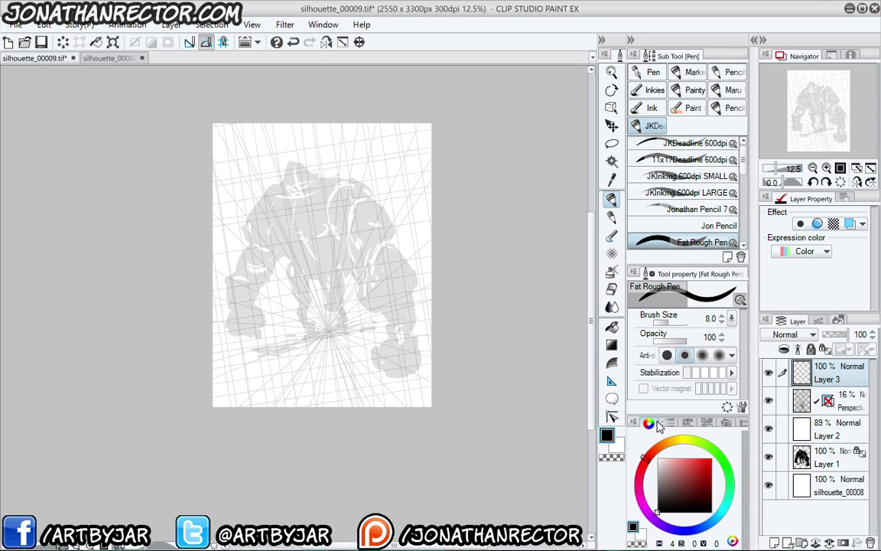
pyautogui.click(713, 469)
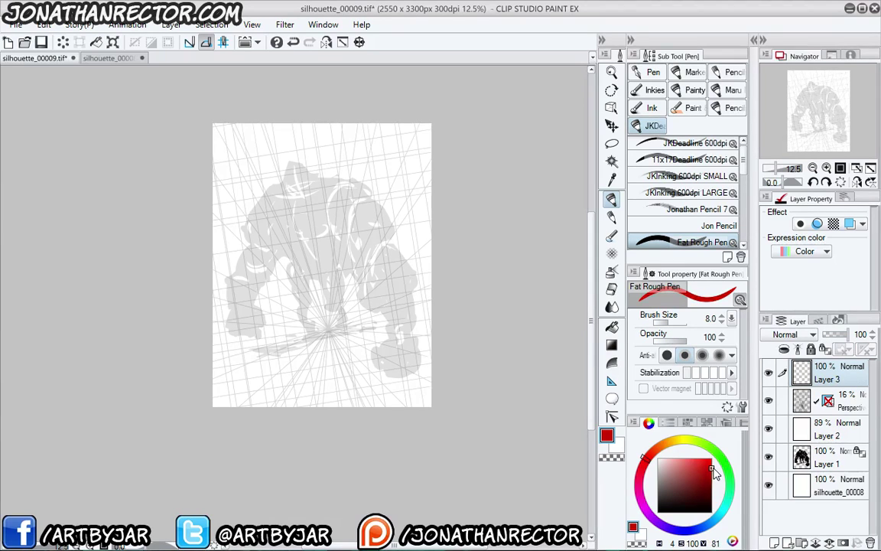
pyautogui.click(662, 209)
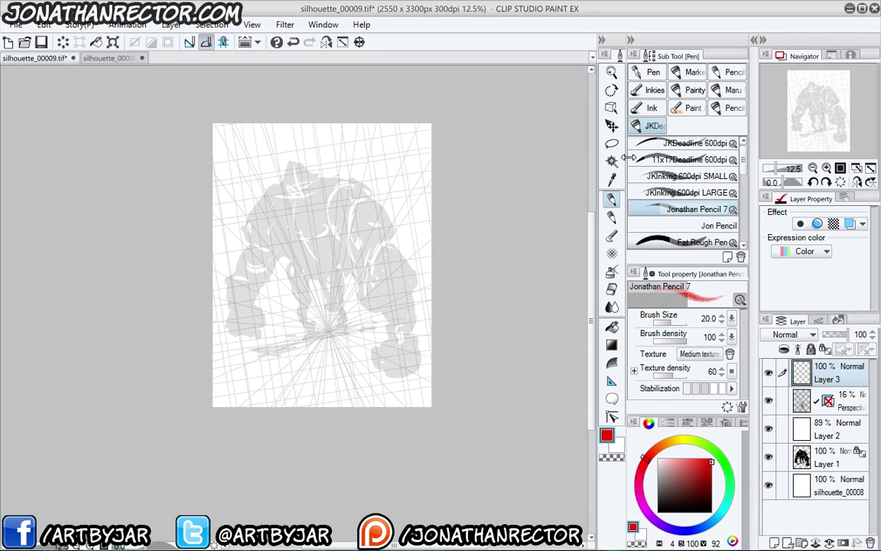
# Save the drawing as silhouette_00009 in CLIP STUDIO FORMAT in the Silhouette folder
pyautogui.click(15, 24)
pyautogui.click(35, 130)
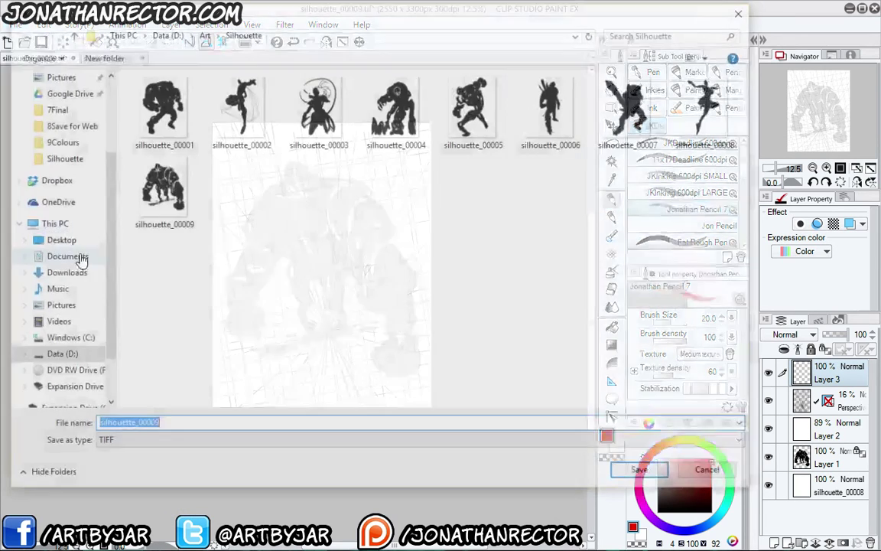
pyautogui.click(130, 443)
pyautogui.click(108, 453)
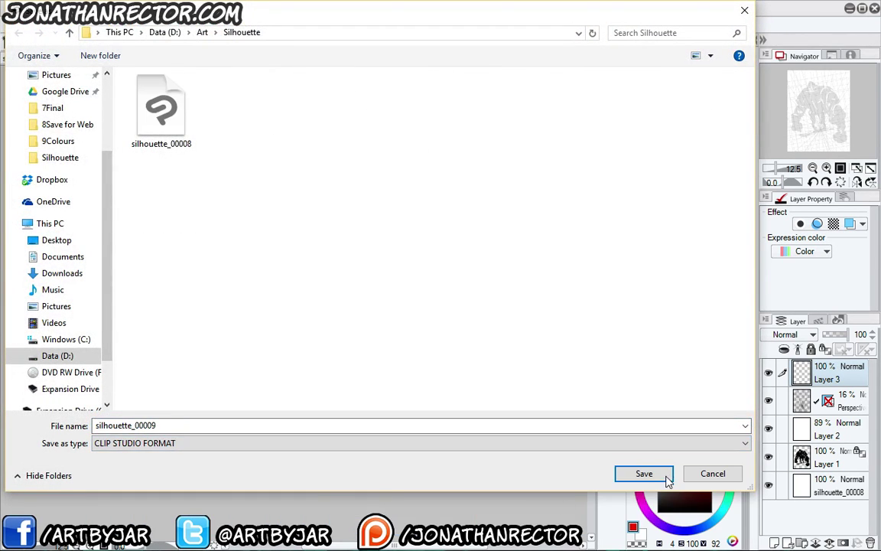
pyautogui.click(665, 474)
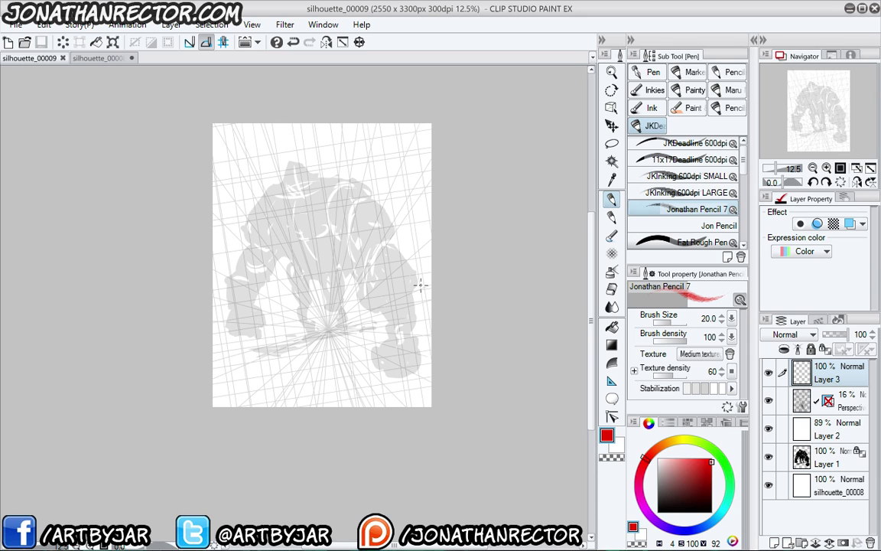
# Open a new window of the silhouette_00009 canvas and move the other canvas out of the main window
pyautogui.click(16, 25)
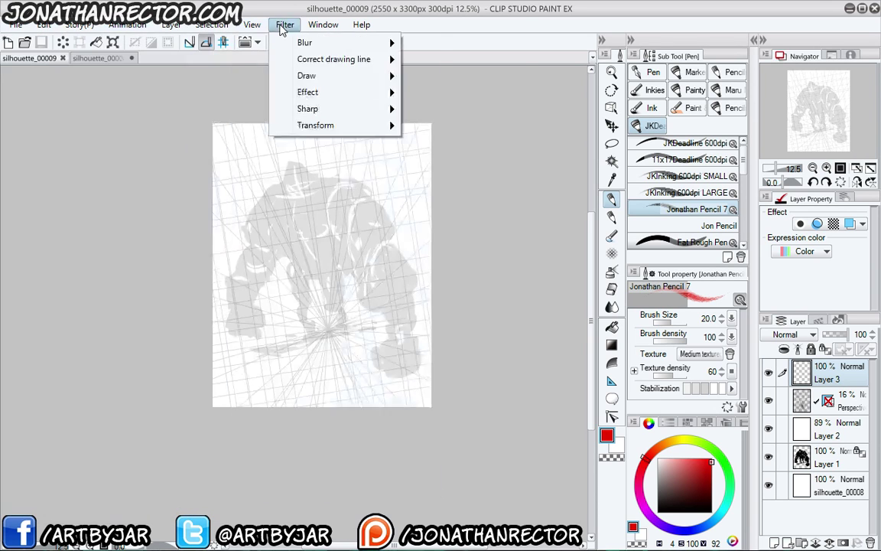
pyautogui.click(313, 29)
pyautogui.click(315, 27)
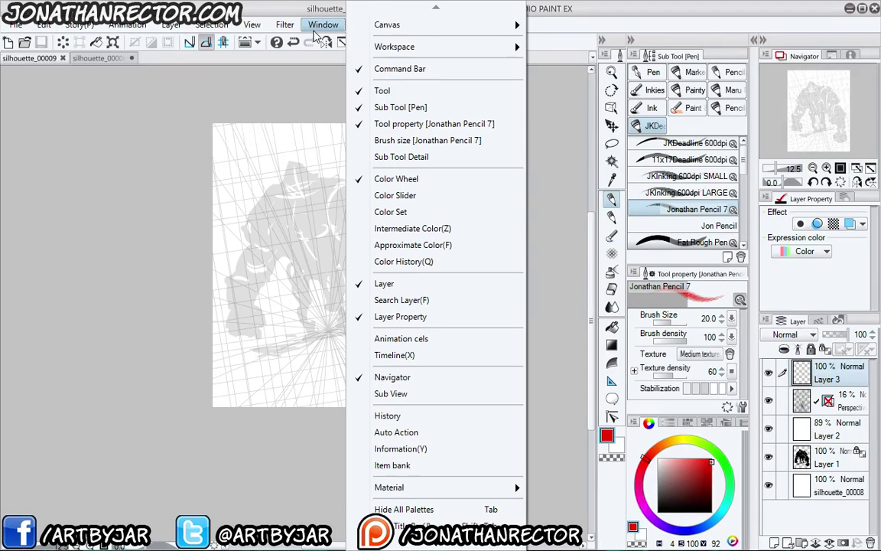
pyautogui.moveTo(398, 25)
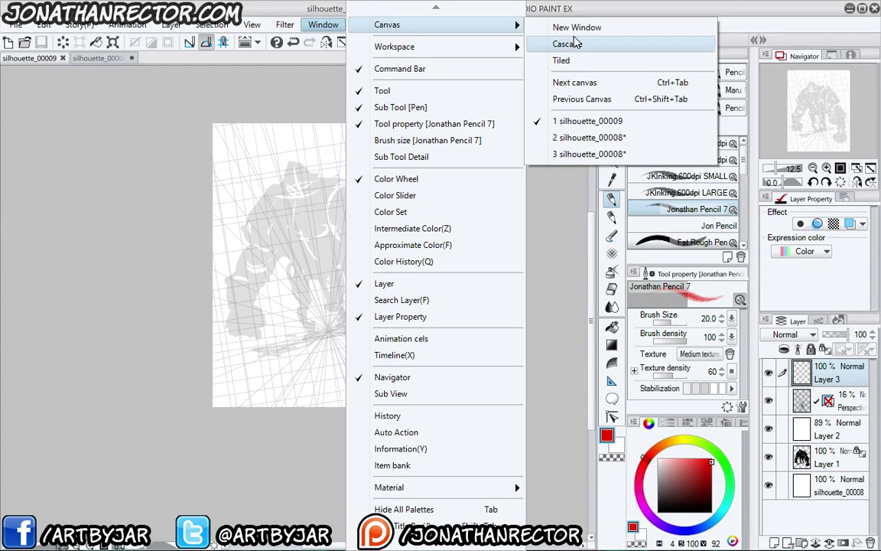
pyautogui.click(566, 28)
pyautogui.click(130, 58)
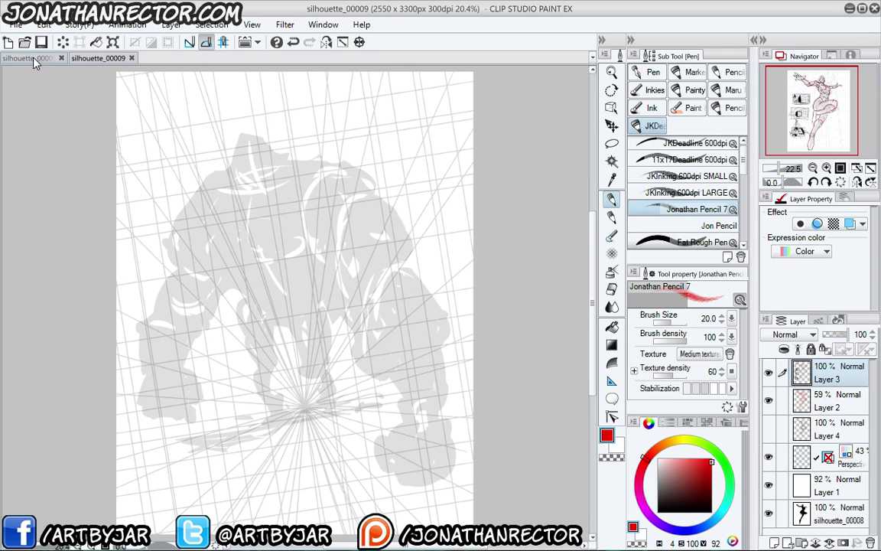
pyautogui.moveTo(33, 59); pyautogui.dragTo(85, 1)
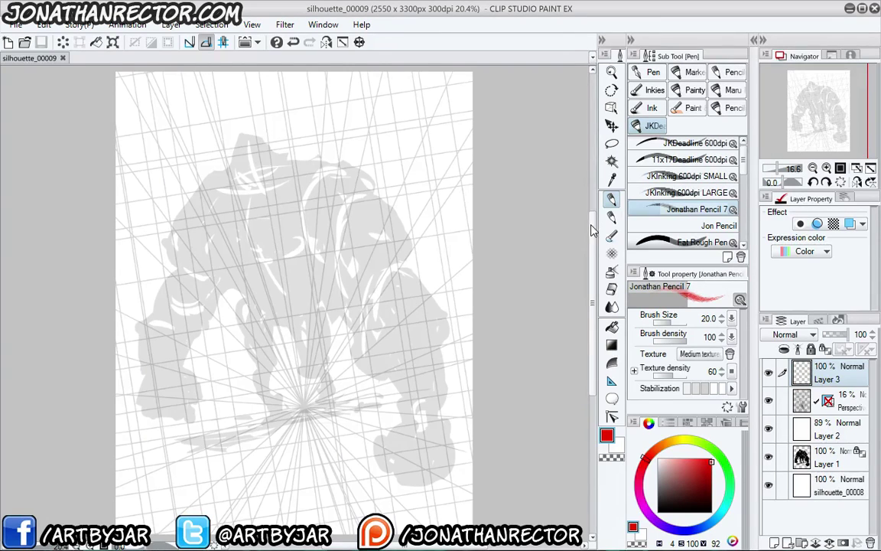
# Hide all palettes and sketch a red cylinder for the wrist and lower forearm above the larger fist at the page's lower right
pyautogui.moveTo(266, 268)
pyautogui.mouseDown()
pyautogui.moveTo(268, 254)
pyautogui.moveTo(278, 270)
pyautogui.mouseUp()
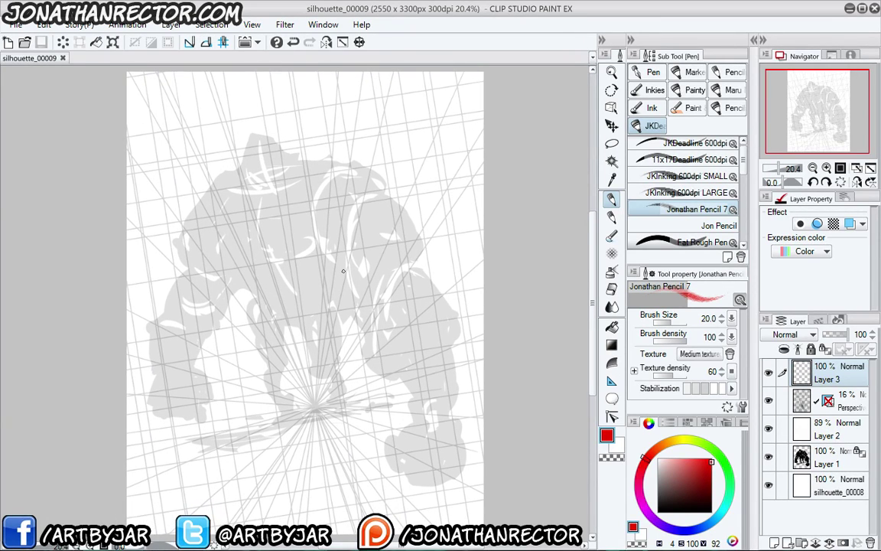
pyautogui.press('Tab')
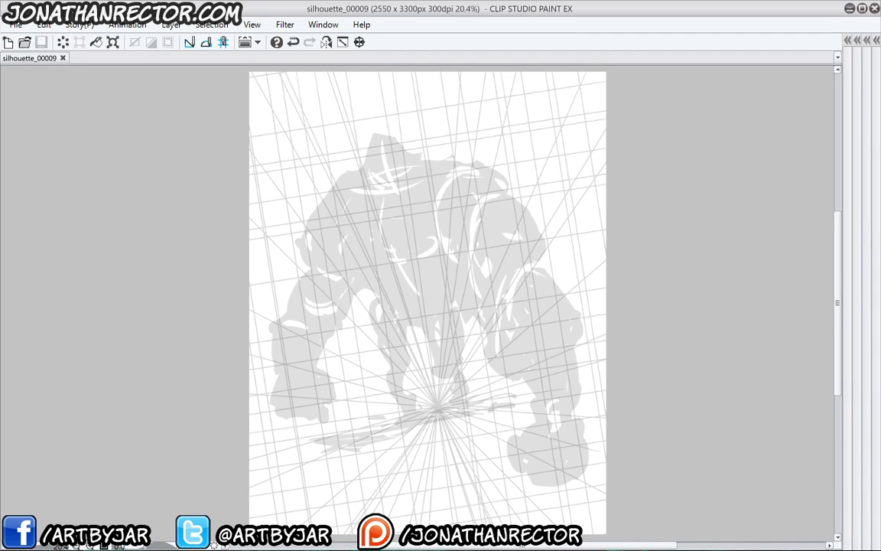
pyautogui.scroll(-1, 472, 316)
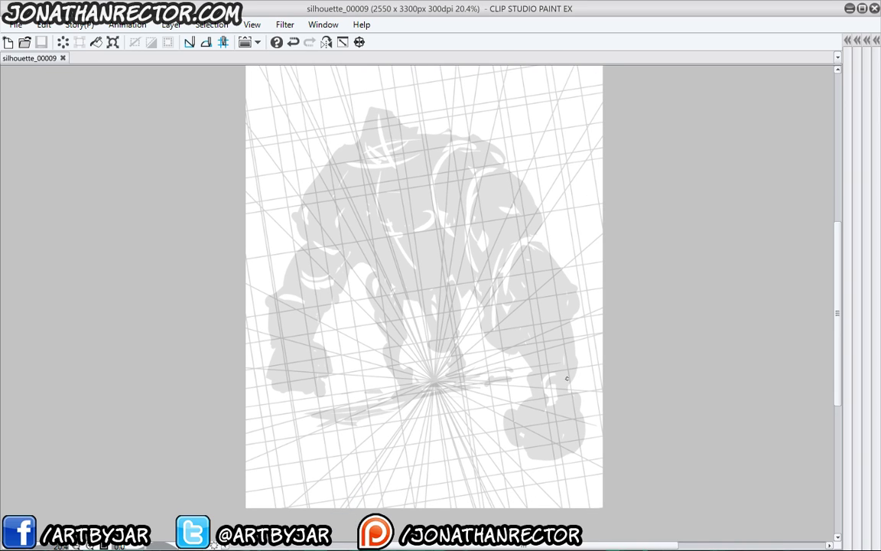
pyautogui.moveTo(573, 383); pyautogui.dragTo(527, 389)
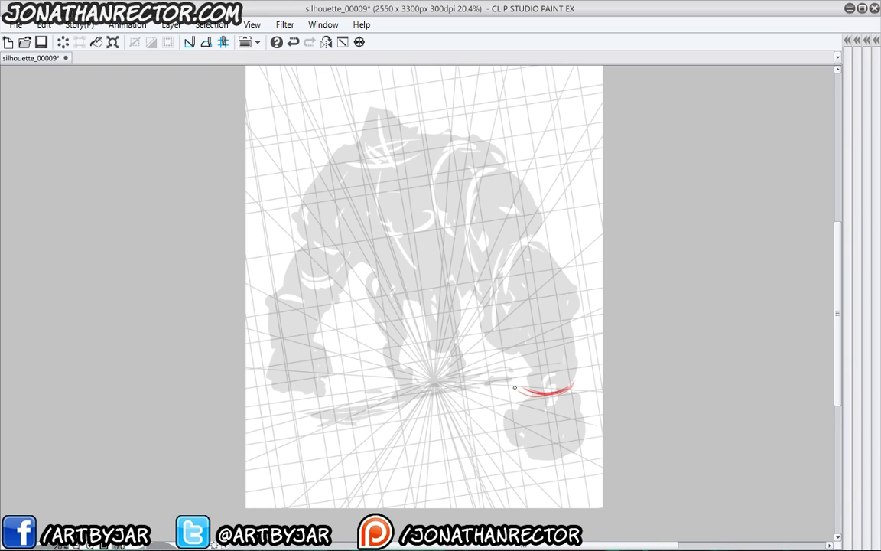
pyautogui.moveTo(514, 358)
pyautogui.mouseDown()
pyautogui.moveTo(517, 379)
pyautogui.moveTo(512, 352)
pyautogui.mouseUp()
pyautogui.moveTo(567, 388); pyautogui.dragTo(571, 342)
pyautogui.moveTo(565, 389); pyautogui.dragTo(519, 391)
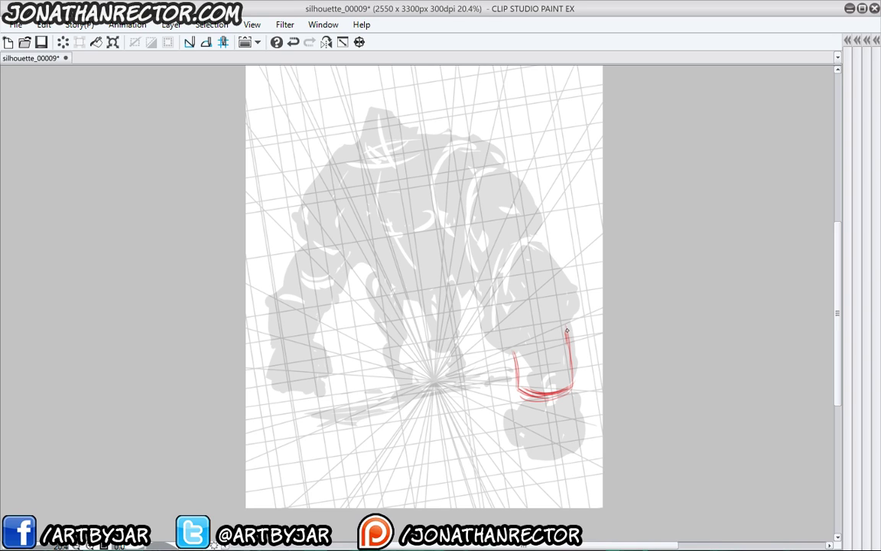
pyautogui.moveTo(569, 348)
pyautogui.mouseDown()
pyautogui.moveTo(552, 322)
pyautogui.moveTo(538, 320)
pyautogui.moveTo(512, 342)
pyautogui.mouseUp()
# Sketch the bulging upper forearm as a large oval overlapping the wrist cylinder, with curved centre lines running down to the wrist
pyautogui.moveTo(551, 312)
pyautogui.mouseDown()
pyautogui.moveTo(552, 340)
pyautogui.moveTo(562, 329)
pyautogui.mouseUp()
pyautogui.moveTo(570, 276)
pyautogui.mouseDown()
pyautogui.moveTo(570, 314)
pyautogui.moveTo(568, 277)
pyautogui.moveTo(539, 238)
pyautogui.moveTo(504, 261)
pyautogui.moveTo(484, 321)
pyautogui.moveTo(507, 349)
pyautogui.moveTo(500, 249)
pyautogui.moveTo(572, 330)
pyautogui.moveTo(488, 264)
pyautogui.moveTo(505, 346)
pyautogui.mouseUp()
pyautogui.moveTo(500, 262); pyautogui.dragTo(511, 337)
pyautogui.moveTo(502, 286); pyautogui.dragTo(506, 349)
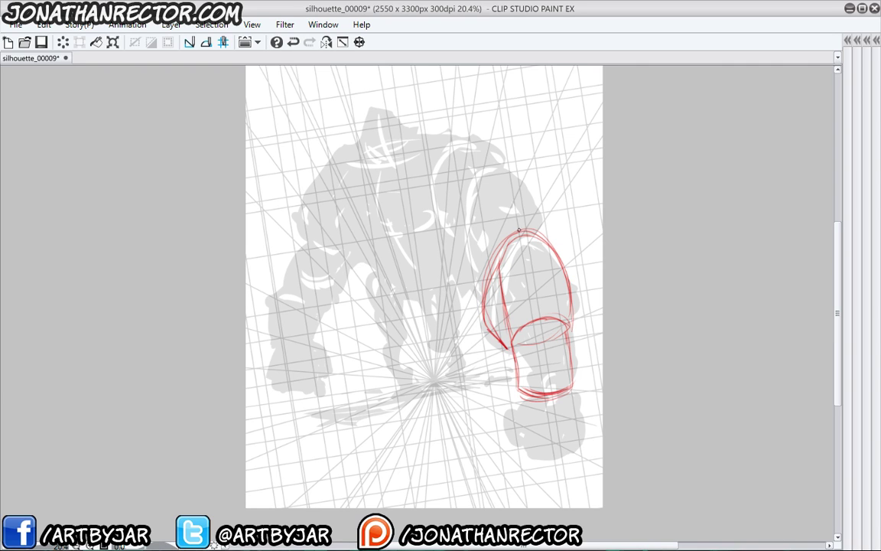
pyautogui.moveTo(528, 239)
pyautogui.mouseDown()
pyautogui.moveTo(547, 290)
pyautogui.moveTo(556, 389)
pyautogui.mouseUp()
pyautogui.moveTo(543, 270); pyautogui.dragTo(556, 389)
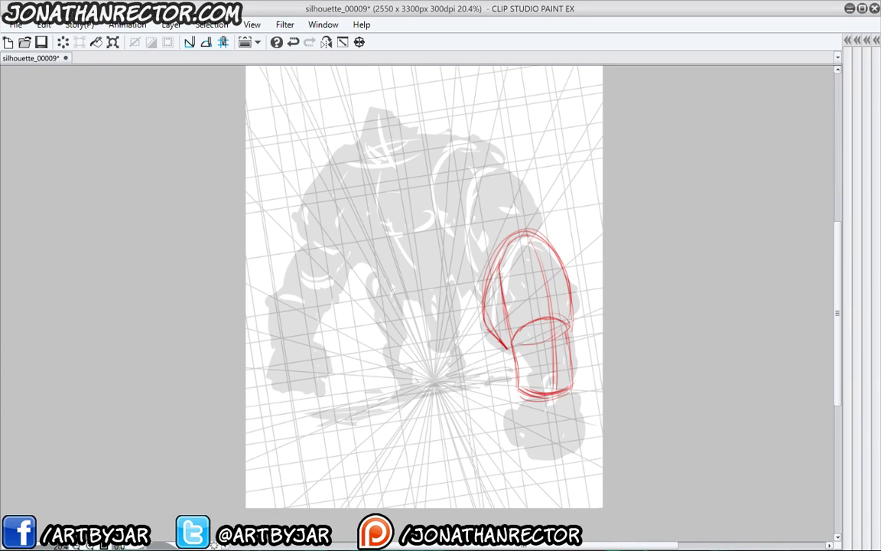
# Sketch the fist below the wrist as a rounded block with curled fingers, a thumb and oval knuckles
pyautogui.moveTo(576, 397)
pyautogui.mouseDown()
pyautogui.moveTo(562, 406)
pyautogui.moveTo(513, 398)
pyautogui.moveTo(557, 408)
pyautogui.moveTo(578, 393)
pyautogui.moveTo(513, 399)
pyautogui.moveTo(584, 437)
pyautogui.moveTo(533, 453)
pyautogui.moveTo(513, 407)
pyautogui.mouseUp()
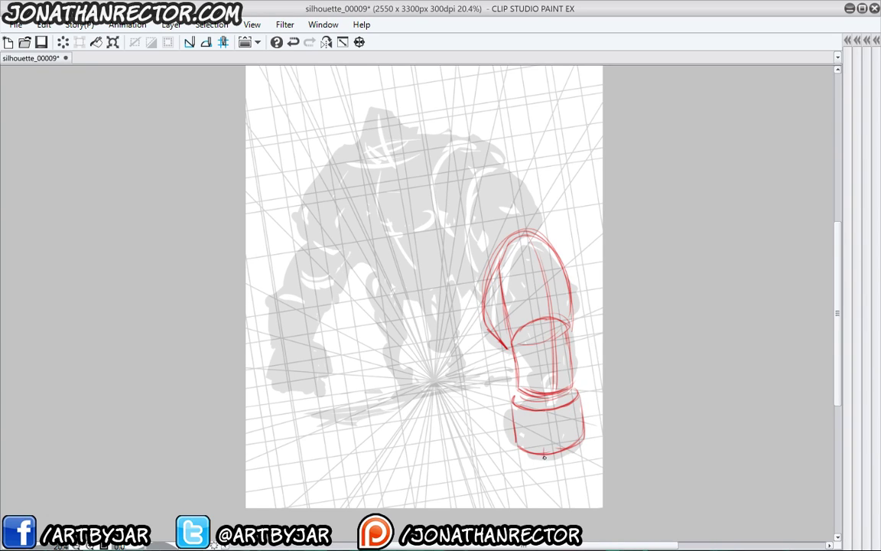
pyautogui.moveTo(520, 450)
pyautogui.mouseDown()
pyautogui.moveTo(542, 462)
pyautogui.moveTo(583, 445)
pyautogui.moveTo(575, 382)
pyautogui.mouseUp()
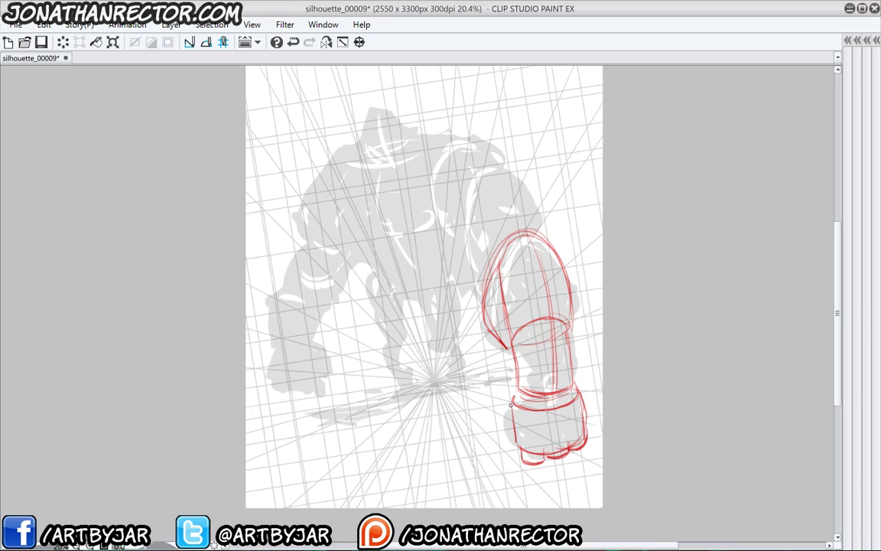
pyautogui.moveTo(506, 410); pyautogui.dragTo(505, 446)
pyautogui.moveTo(552, 400)
pyautogui.mouseDown()
pyautogui.moveTo(555, 453)
pyautogui.moveTo(534, 431)
pyautogui.moveTo(552, 445)
pyautogui.moveTo(555, 430)
pyautogui.moveTo(577, 425)
pyautogui.mouseUp()
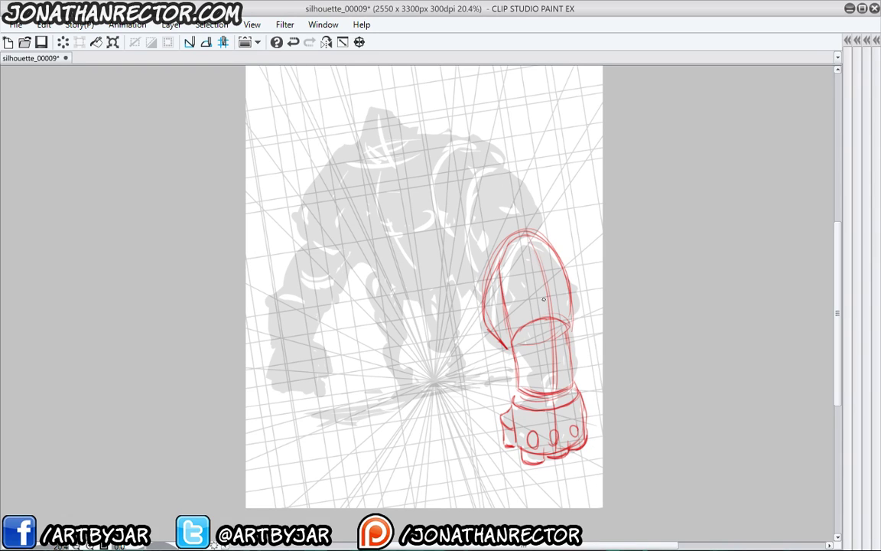
# Sketch a sweeping red arc from the top of the forearm over the shoulders to the creature's opposite shoulder
pyautogui.moveTo(526, 230)
pyautogui.mouseDown()
pyautogui.moveTo(432, 160)
pyautogui.moveTo(390, 157)
pyautogui.mouseUp()
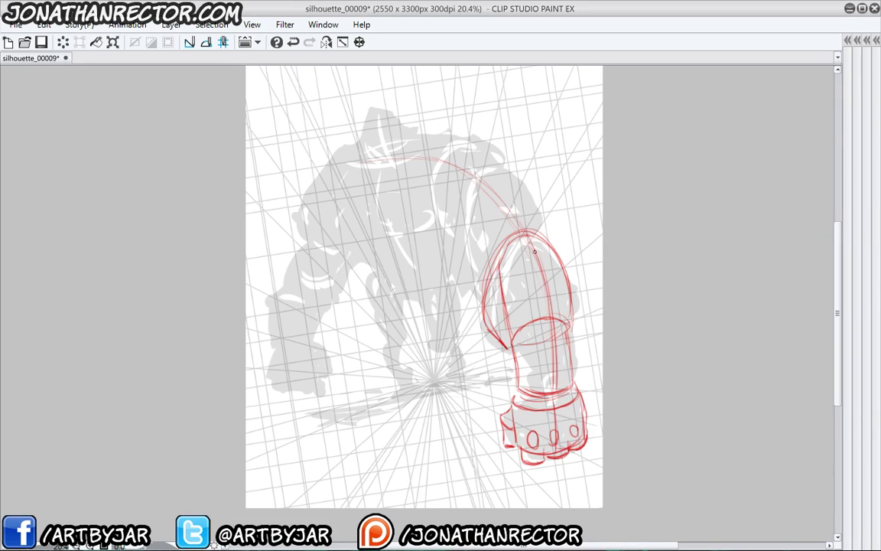
pyautogui.moveTo(528, 231)
pyautogui.mouseDown()
pyautogui.moveTo(456, 180)
pyautogui.moveTo(360, 156)
pyautogui.moveTo(321, 182)
pyautogui.mouseUp()
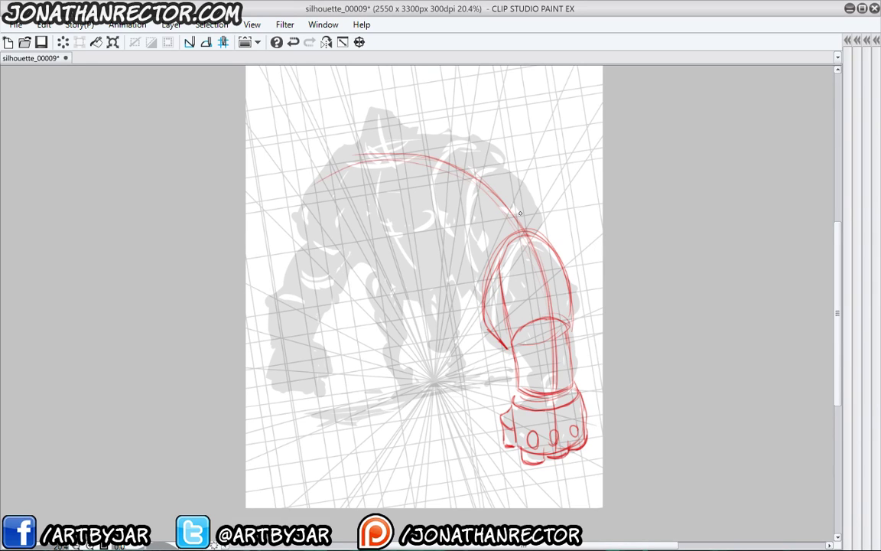
pyautogui.moveTo(508, 197)
pyautogui.mouseDown()
pyautogui.moveTo(320, 186)
pyautogui.moveTo(302, 231)
pyautogui.moveTo(507, 205)
pyautogui.mouseUp()
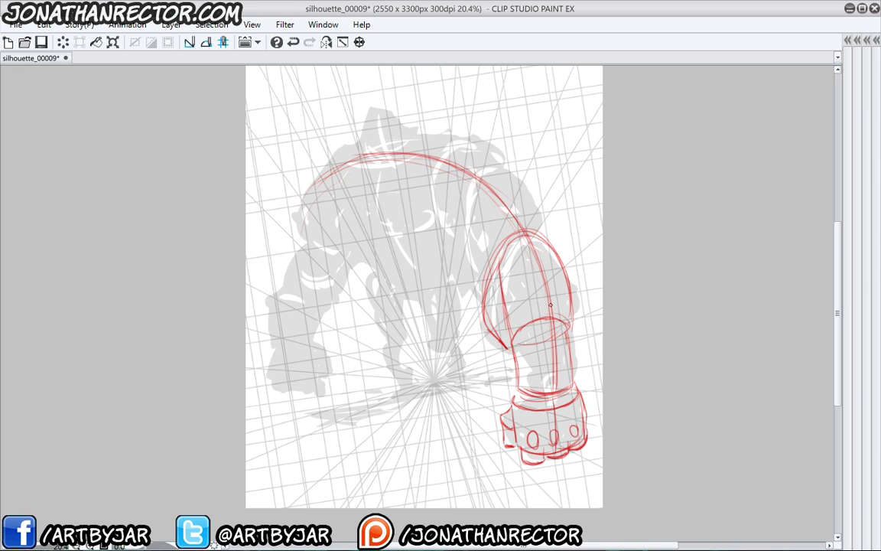
# Reinforce the sweeping red arc across the creature's shoulders with repeated strokes running down into the larger forearm
pyautogui.moveTo(304, 186)
pyautogui.mouseDown()
pyautogui.moveTo(499, 205)
pyautogui.moveTo(546, 289)
pyautogui.mouseUp()
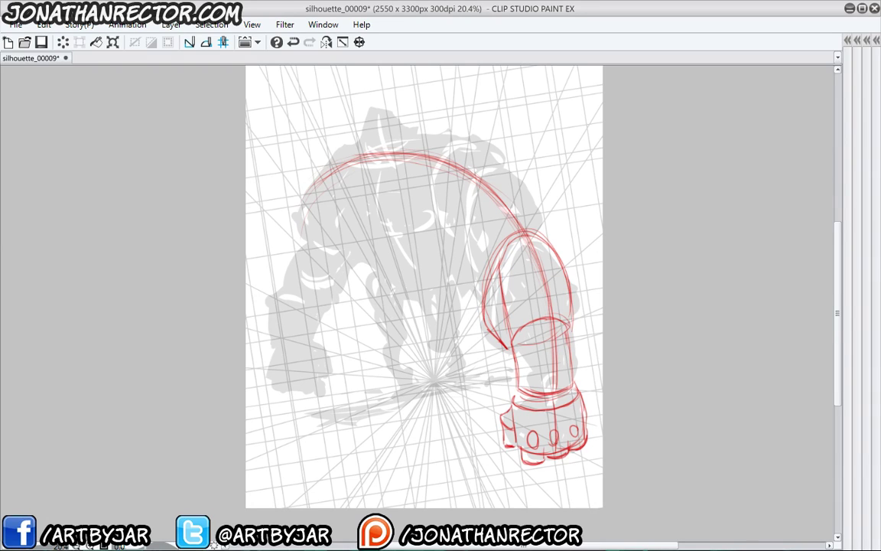
pyautogui.moveTo(320, 186); pyautogui.dragTo(484, 198)
pyautogui.moveTo(358, 146); pyautogui.dragTo(481, 174)
pyautogui.moveTo(320, 183)
pyautogui.mouseDown()
pyautogui.moveTo(501, 190)
pyautogui.moveTo(550, 294)
pyautogui.mouseUp()
pyautogui.moveTo(394, 146); pyautogui.dragTo(453, 155)
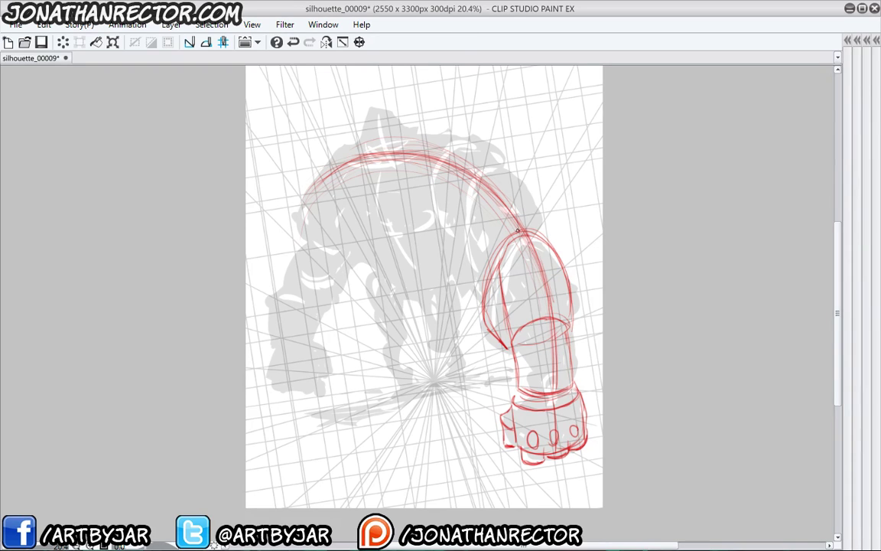
# Sketch an elbow ellipse at the top of the larger forearm and a big oval above it for the upper arm
pyautogui.moveTo(517, 240)
pyautogui.mouseDown()
pyautogui.moveTo(485, 279)
pyautogui.moveTo(523, 269)
pyautogui.moveTo(516, 280)
pyautogui.moveTo(529, 260)
pyautogui.moveTo(531, 274)
pyautogui.mouseUp()
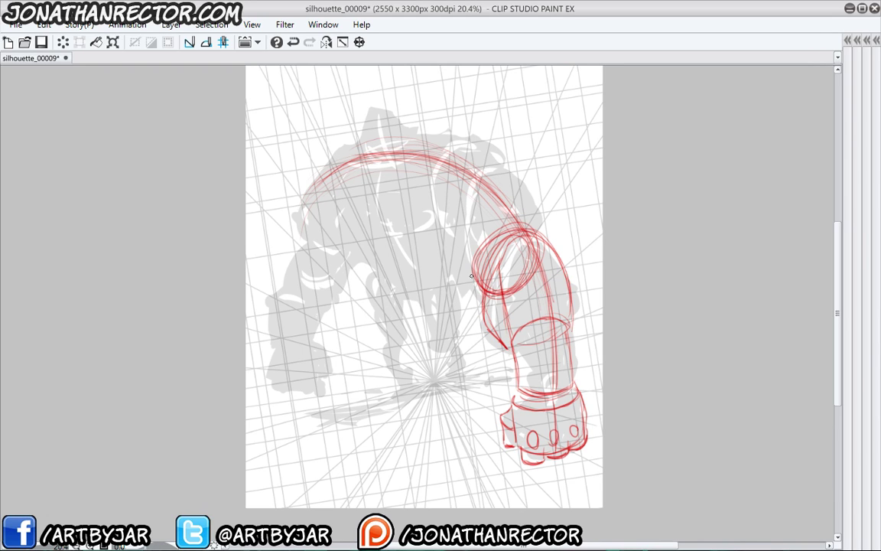
pyautogui.moveTo(488, 290)
pyautogui.mouseDown()
pyautogui.moveTo(463, 264)
pyautogui.moveTo(450, 211)
pyautogui.moveTo(476, 182)
pyautogui.moveTo(469, 276)
pyautogui.moveTo(455, 246)
pyautogui.moveTo(485, 287)
pyautogui.mouseUp()
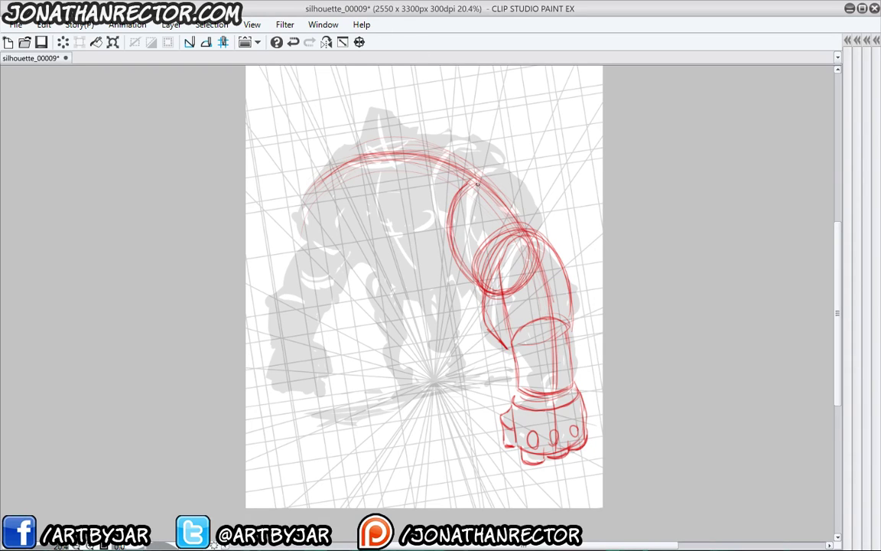
pyautogui.moveTo(473, 184); pyautogui.dragTo(524, 188)
pyautogui.moveTo(476, 177)
pyautogui.mouseDown()
pyautogui.moveTo(527, 193)
pyautogui.moveTo(549, 236)
pyautogui.mouseUp()
pyautogui.moveTo(476, 176)
pyautogui.mouseDown()
pyautogui.moveTo(547, 227)
pyautogui.moveTo(536, 268)
pyautogui.mouseUp()
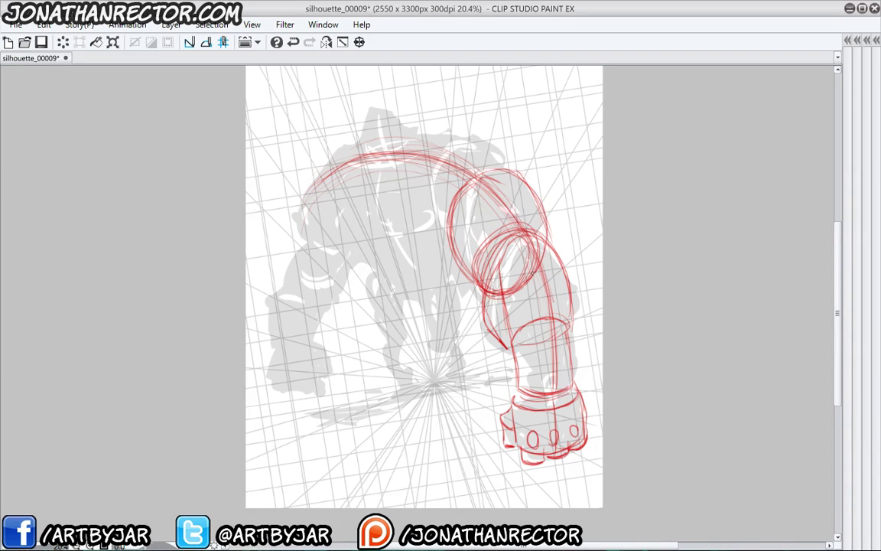
pyautogui.moveTo(541, 200); pyautogui.dragTo(538, 265)
pyautogui.moveTo(507, 174); pyautogui.dragTo(537, 271)
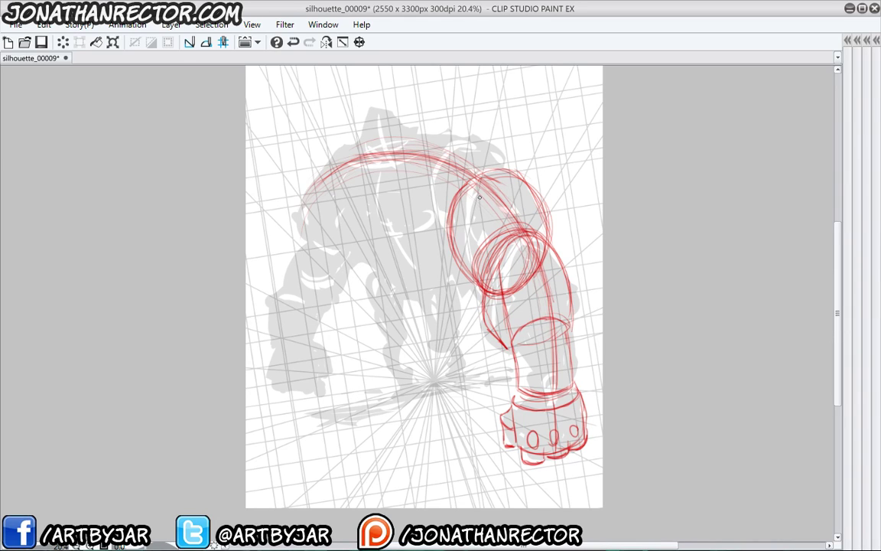
pyautogui.moveTo(471, 190)
pyautogui.mouseDown()
pyautogui.moveTo(508, 208)
pyautogui.moveTo(521, 234)
pyautogui.moveTo(486, 281)
pyautogui.mouseUp()
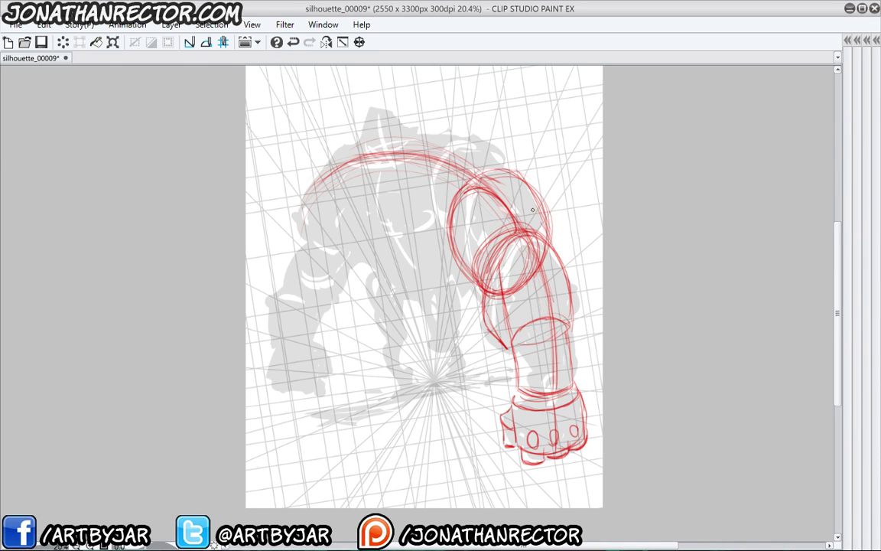
# Strengthen the outer contour of the larger upper arm and add an elbow bump and a fuller outer forearm bulge
pyautogui.moveTo(528, 206)
pyautogui.mouseDown()
pyautogui.moveTo(553, 244)
pyautogui.moveTo(543, 220)
pyautogui.mouseUp()
pyautogui.moveTo(503, 171); pyautogui.dragTo(547, 221)
pyautogui.moveTo(499, 172)
pyautogui.mouseDown()
pyautogui.moveTo(547, 217)
pyautogui.moveTo(544, 210)
pyautogui.mouseUp()
pyautogui.moveTo(543, 225); pyautogui.dragTo(562, 264)
pyautogui.click(343, 42)
pyautogui.moveTo(559, 254)
pyautogui.mouseDown()
pyautogui.moveTo(571, 269)
pyautogui.moveTo(569, 324)
pyautogui.mouseUp()
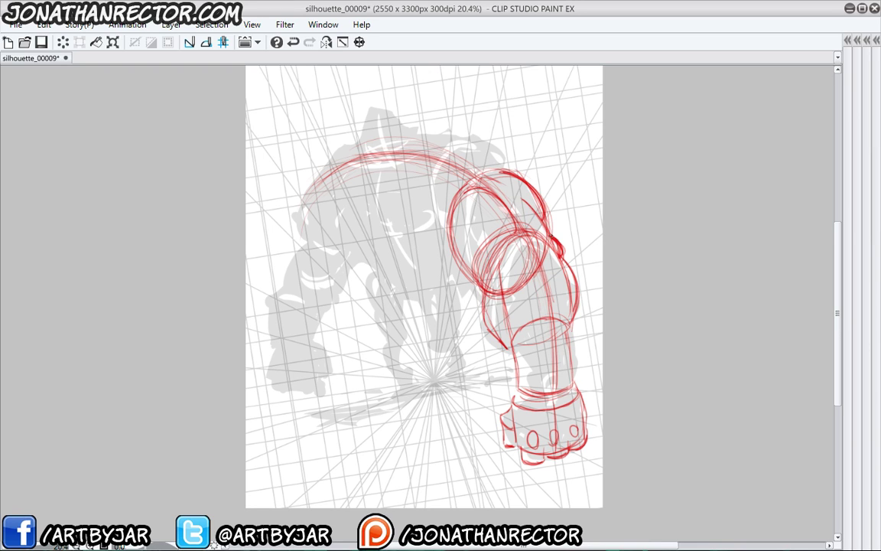
# Sketch a rounded shoulder oval overlapping the larger upper arm and erase the overlapping construction lines around the elbow
pyautogui.moveTo(497, 219)
pyautogui.mouseDown()
pyautogui.moveTo(463, 186)
pyautogui.moveTo(504, 172)
pyautogui.moveTo(500, 191)
pyautogui.moveTo(470, 189)
pyautogui.moveTo(467, 144)
pyautogui.moveTo(427, 180)
pyautogui.moveTo(444, 225)
pyautogui.moveTo(522, 175)
pyautogui.moveTo(475, 151)
pyautogui.moveTo(421, 180)
pyautogui.moveTo(440, 223)
pyautogui.moveTo(480, 234)
pyautogui.mouseUp()
pyautogui.moveTo(455, 230); pyautogui.dragTo(482, 147)
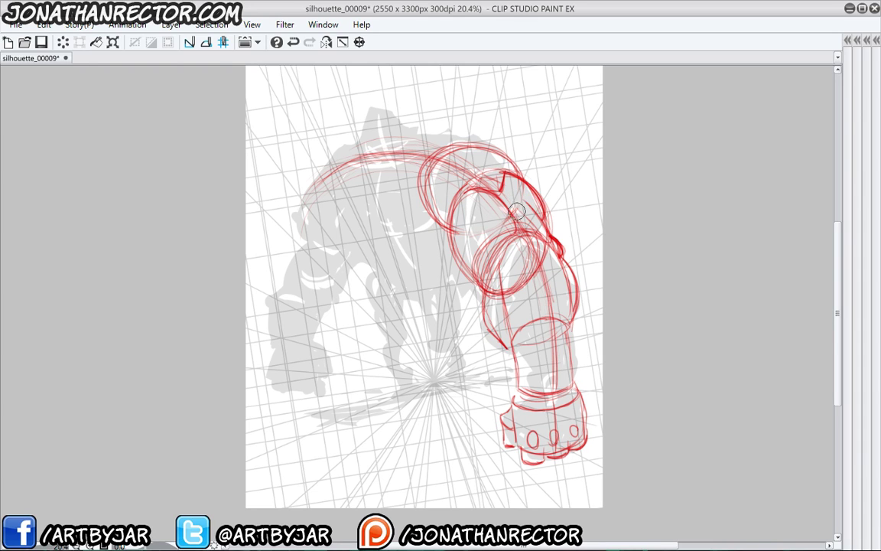
pyautogui.moveTo(525, 256)
pyautogui.mouseDown()
pyautogui.moveTo(498, 292)
pyautogui.moveTo(513, 273)
pyautogui.mouseUp()
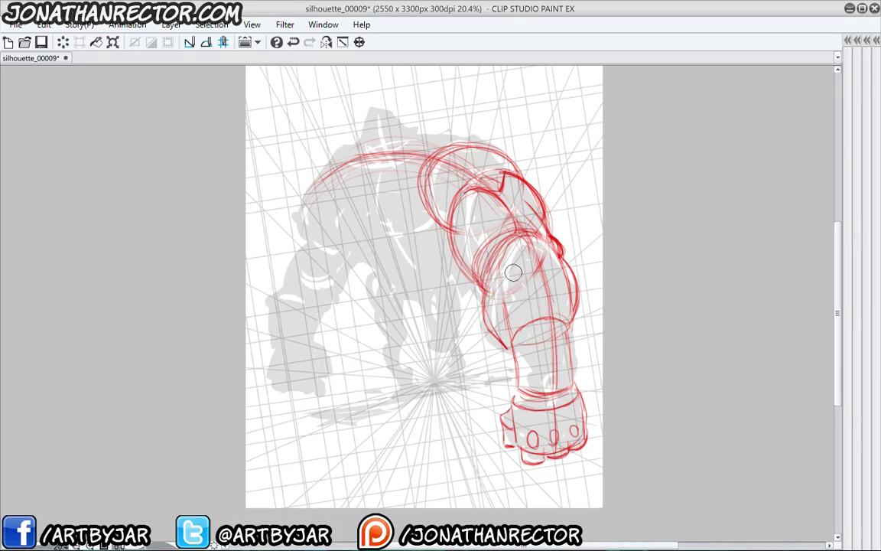
pyautogui.press('p')
pyautogui.moveTo(484, 310)
pyautogui.mouseDown()
pyautogui.moveTo(514, 237)
pyautogui.moveTo(496, 333)
pyautogui.mouseUp()
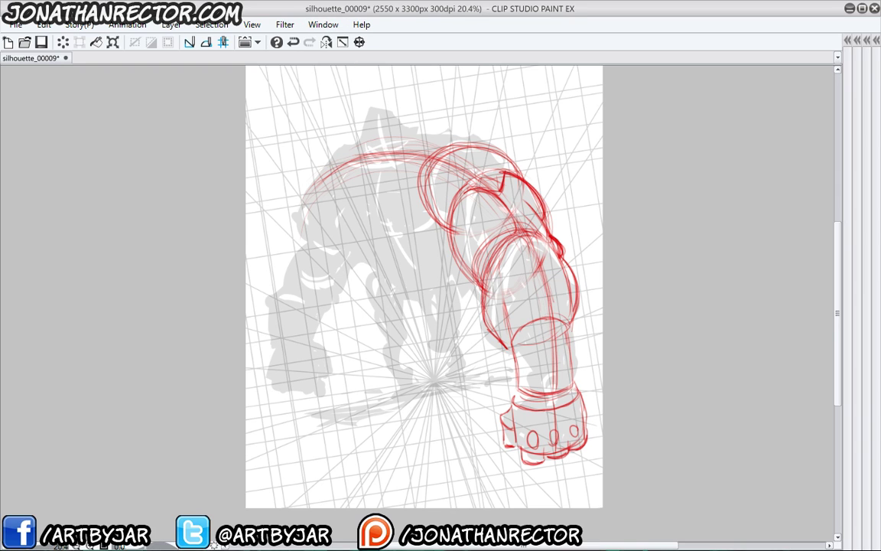
# Sketch a wide, flattened ellipse between the shoulders as the top plane of the creature's chest
pyautogui.moveTo(438, 141)
pyautogui.mouseDown()
pyautogui.moveTo(400, 138)
pyautogui.moveTo(436, 143)
pyautogui.moveTo(329, 164)
pyautogui.moveTo(380, 143)
pyautogui.moveTo(312, 205)
pyautogui.mouseUp()
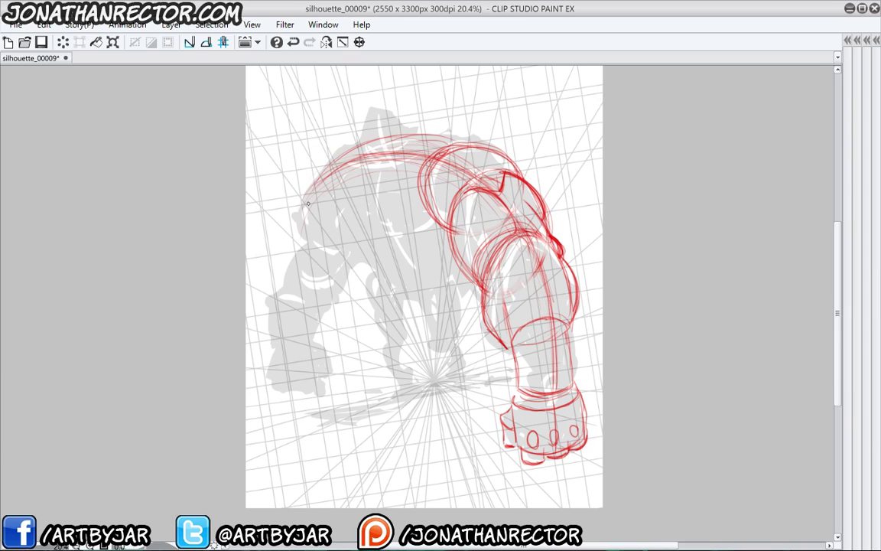
pyautogui.moveTo(347, 159); pyautogui.dragTo(315, 189)
pyautogui.moveTo(419, 167)
pyautogui.mouseDown()
pyautogui.moveTo(357, 195)
pyautogui.moveTo(323, 189)
pyautogui.mouseUp()
pyautogui.moveTo(382, 195)
pyautogui.mouseDown()
pyautogui.moveTo(319, 185)
pyautogui.moveTo(338, 193)
pyautogui.mouseUp()
pyautogui.moveTo(419, 179)
pyautogui.mouseDown()
pyautogui.moveTo(370, 202)
pyautogui.moveTo(366, 140)
pyautogui.moveTo(449, 142)
pyautogui.mouseUp()
pyautogui.moveTo(449, 142)
pyautogui.mouseDown()
pyautogui.moveTo(348, 162)
pyautogui.moveTo(329, 176)
pyautogui.mouseUp()
pyautogui.moveTo(432, 139); pyautogui.dragTo(329, 191)
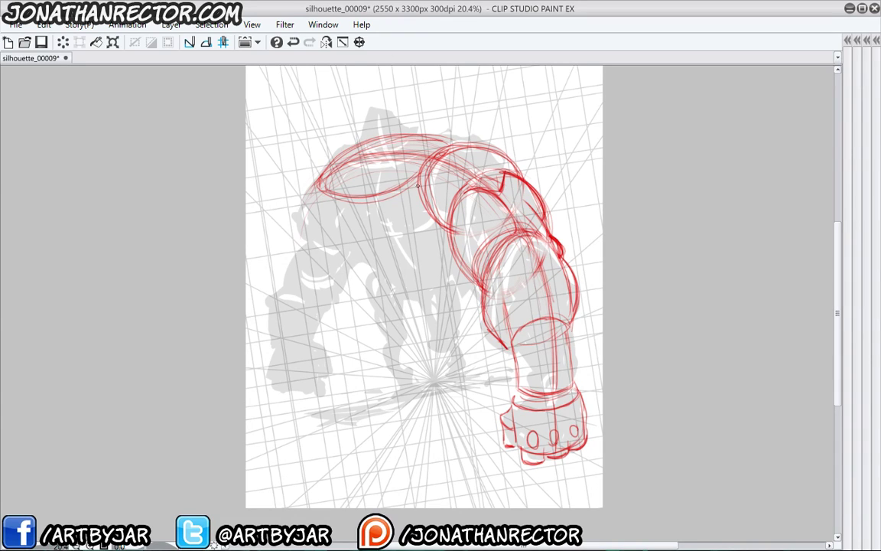
# Sketch the rib cage as a rounded bowl below the chest ellipse, with a slanted centre line down the torso
pyautogui.moveTo(420, 183)
pyautogui.mouseDown()
pyautogui.moveTo(336, 195)
pyautogui.moveTo(403, 191)
pyautogui.moveTo(402, 259)
pyautogui.mouseUp()
pyautogui.moveTo(378, 213); pyautogui.dragTo(416, 292)
pyautogui.moveTo(329, 199)
pyautogui.mouseDown()
pyautogui.moveTo(380, 249)
pyautogui.moveTo(439, 227)
pyautogui.moveTo(429, 243)
pyautogui.moveTo(394, 250)
pyautogui.moveTo(329, 215)
pyautogui.mouseUp()
pyautogui.moveTo(323, 200)
pyautogui.mouseDown()
pyautogui.moveTo(366, 247)
pyautogui.moveTo(440, 226)
pyautogui.mouseUp()
pyautogui.moveTo(440, 228)
pyautogui.mouseDown()
pyautogui.moveTo(344, 238)
pyautogui.moveTo(334, 222)
pyautogui.mouseUp()
pyautogui.moveTo(337, 230)
pyautogui.mouseDown()
pyautogui.moveTo(439, 232)
pyautogui.moveTo(349, 242)
pyautogui.mouseUp()
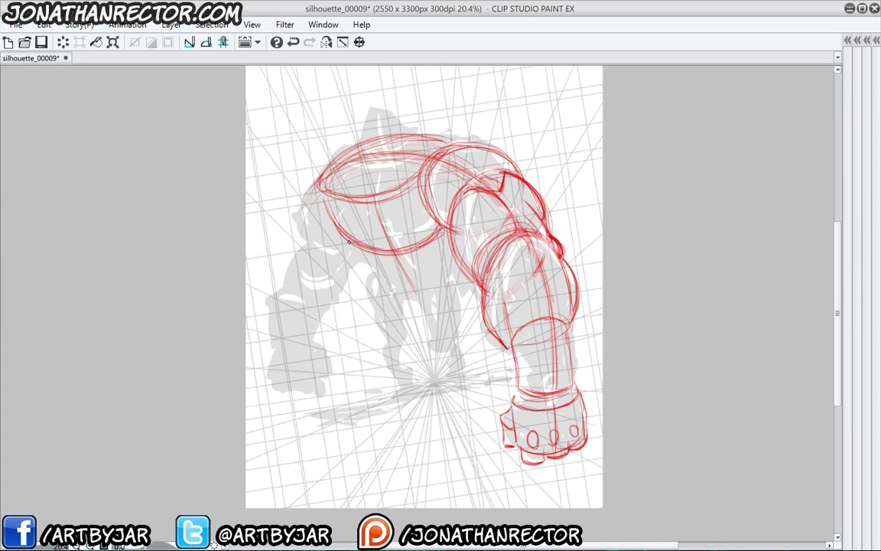
# Sketch stacked, tapering curved bands for the abdomen below the rib cage, and check the pose in a mirrored view
pyautogui.moveTo(315, 211)
pyautogui.mouseDown()
pyautogui.moveTo(394, 233)
pyautogui.moveTo(376, 230)
pyautogui.mouseUp()
pyautogui.moveTo(322, 224)
pyautogui.mouseDown()
pyautogui.moveTo(378, 267)
pyautogui.moveTo(445, 240)
pyautogui.moveTo(361, 249)
pyautogui.moveTo(444, 240)
pyautogui.moveTo(375, 260)
pyautogui.mouseUp()
pyautogui.moveTo(375, 259)
pyautogui.mouseDown()
pyautogui.moveTo(434, 248)
pyautogui.moveTo(359, 253)
pyautogui.mouseUp()
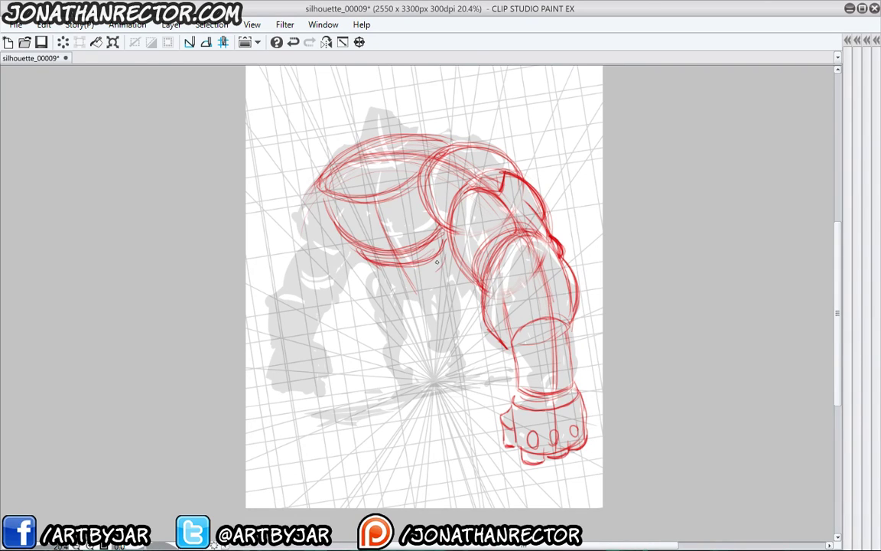
pyautogui.moveTo(443, 265)
pyautogui.mouseDown()
pyautogui.moveTo(403, 281)
pyautogui.moveTo(383, 267)
pyautogui.mouseUp()
pyautogui.moveTo(382, 267)
pyautogui.mouseDown()
pyautogui.moveTo(413, 282)
pyautogui.moveTo(443, 262)
pyautogui.mouseUp()
pyautogui.moveTo(398, 234)
pyautogui.mouseDown()
pyautogui.moveTo(343, 251)
pyautogui.moveTo(387, 257)
pyautogui.moveTo(375, 268)
pyautogui.moveTo(412, 296)
pyautogui.moveTo(448, 262)
pyautogui.moveTo(403, 264)
pyautogui.mouseUp()
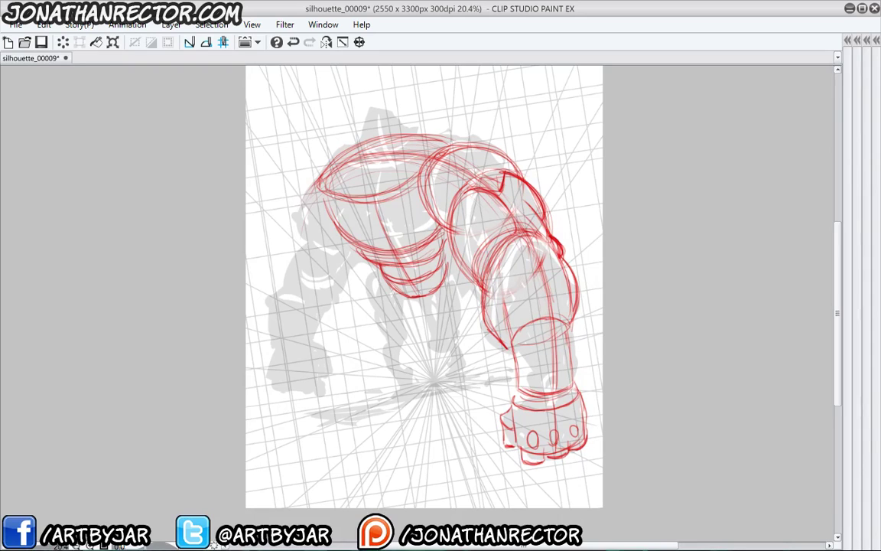
pyautogui.click(326, 42)
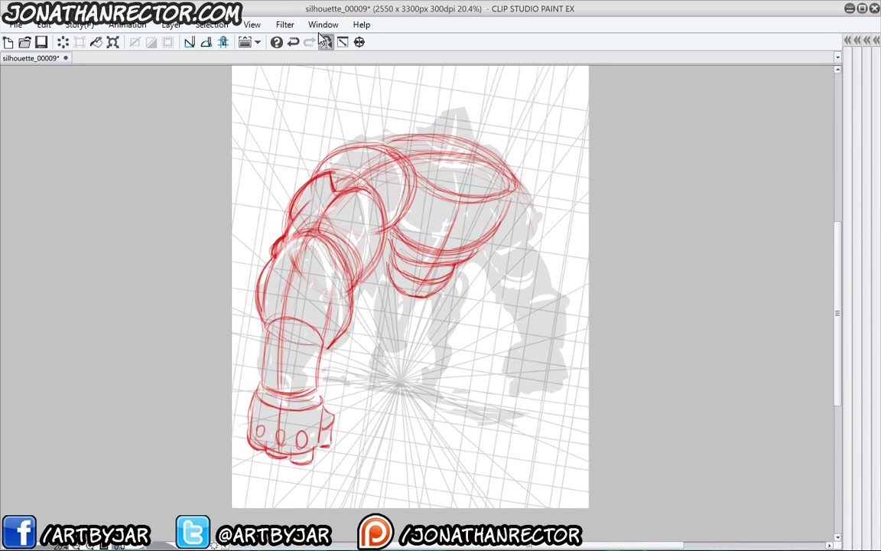
pyautogui.click(326, 42)
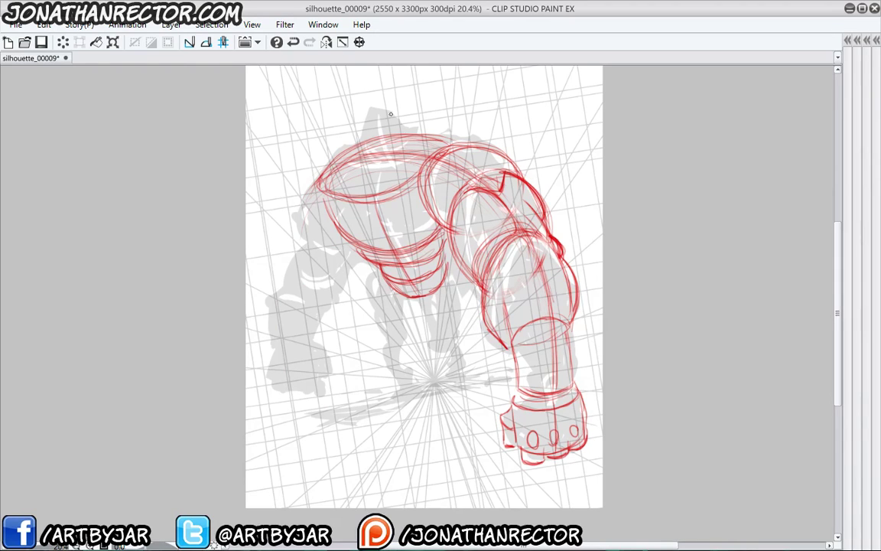
# Sketch the head as a circle with a jaw, a facial centre line and small mouth marks, overlapping the chest
pyautogui.moveTo(376, 110)
pyautogui.mouseDown()
pyautogui.moveTo(363, 142)
pyautogui.moveTo(357, 130)
pyautogui.moveTo(393, 139)
pyautogui.moveTo(400, 127)
pyautogui.mouseUp()
pyautogui.moveTo(402, 125)
pyautogui.mouseDown()
pyautogui.moveTo(400, 166)
pyautogui.moveTo(383, 183)
pyautogui.moveTo(358, 153)
pyautogui.moveTo(371, 179)
pyautogui.mouseUp()
pyautogui.moveTo(356, 147); pyautogui.dragTo(377, 204)
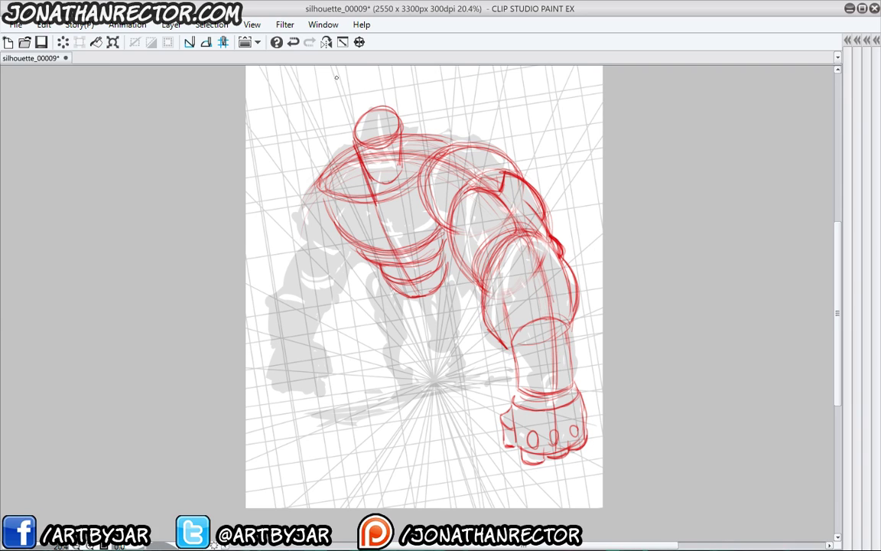
pyautogui.moveTo(399, 159); pyautogui.dragTo(368, 165)
pyautogui.moveTo(374, 126); pyautogui.dragTo(385, 178)
pyautogui.moveTo(329, 161); pyautogui.dragTo(317, 176)
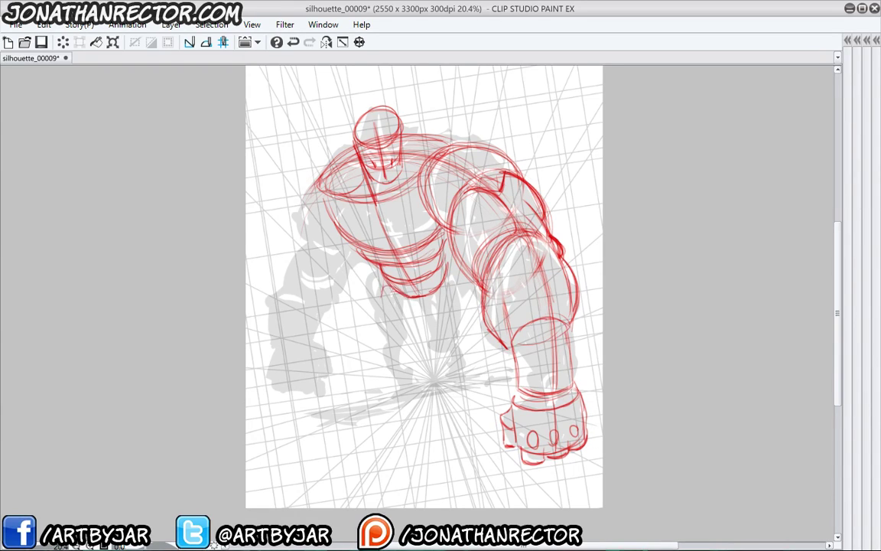
# Sketch the leg on the page's left from the hip, with a thigh, round knee, bulging calf and flat foot
pyautogui.moveTo(392, 289)
pyautogui.mouseDown()
pyautogui.moveTo(375, 309)
pyautogui.moveTo(410, 328)
pyautogui.moveTo(401, 341)
pyautogui.mouseUp()
pyautogui.moveTo(406, 297)
pyautogui.mouseDown()
pyautogui.moveTo(406, 321)
pyautogui.moveTo(387, 337)
pyautogui.moveTo(379, 297)
pyautogui.mouseUp()
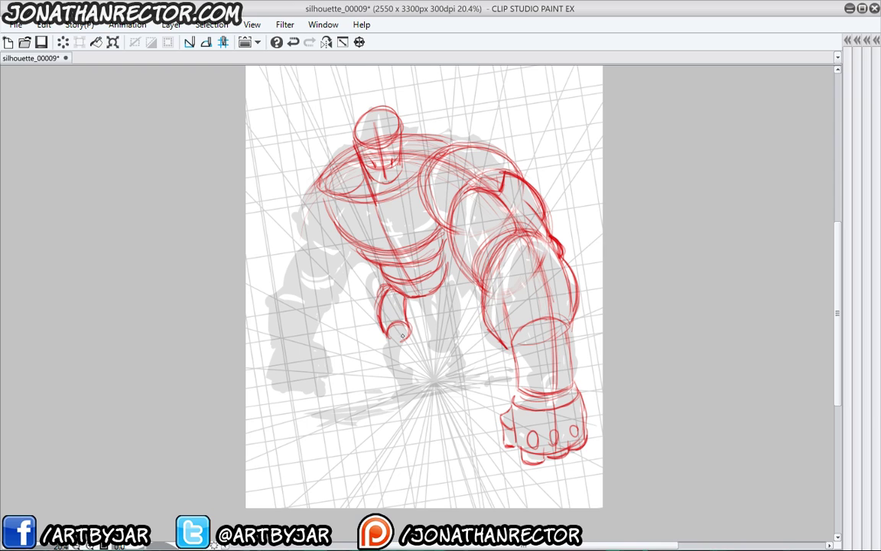
pyautogui.moveTo(403, 337)
pyautogui.mouseDown()
pyautogui.moveTo(411, 344)
pyautogui.moveTo(392, 348)
pyautogui.moveTo(386, 374)
pyautogui.moveTo(406, 364)
pyautogui.moveTo(412, 372)
pyautogui.moveTo(413, 362)
pyautogui.moveTo(414, 375)
pyautogui.moveTo(397, 376)
pyautogui.mouseUp()
pyautogui.moveTo(391, 350)
pyautogui.mouseDown()
pyautogui.moveTo(400, 377)
pyautogui.moveTo(415, 375)
pyautogui.moveTo(400, 380)
pyautogui.moveTo(420, 384)
pyautogui.moveTo(394, 398)
pyautogui.moveTo(424, 394)
pyautogui.mouseUp()
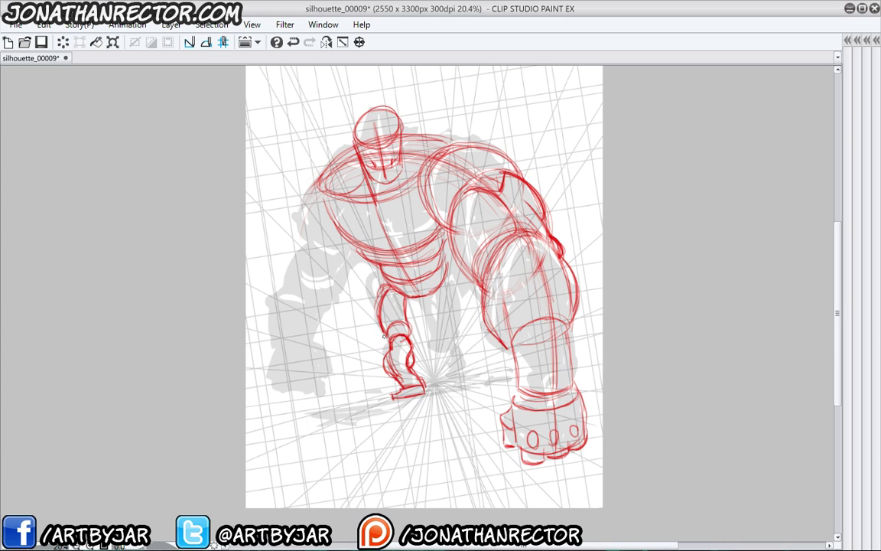
pyautogui.moveTo(403, 324)
pyautogui.mouseDown()
pyautogui.moveTo(394, 333)
pyautogui.moveTo(406, 328)
pyautogui.moveTo(412, 300)
pyautogui.moveTo(389, 335)
pyautogui.mouseUp()
# Define the pelvis and sketch the second leg beside the first, with a rounded thigh, calf and small pointed foot
pyautogui.moveTo(445, 279); pyautogui.dragTo(451, 306)
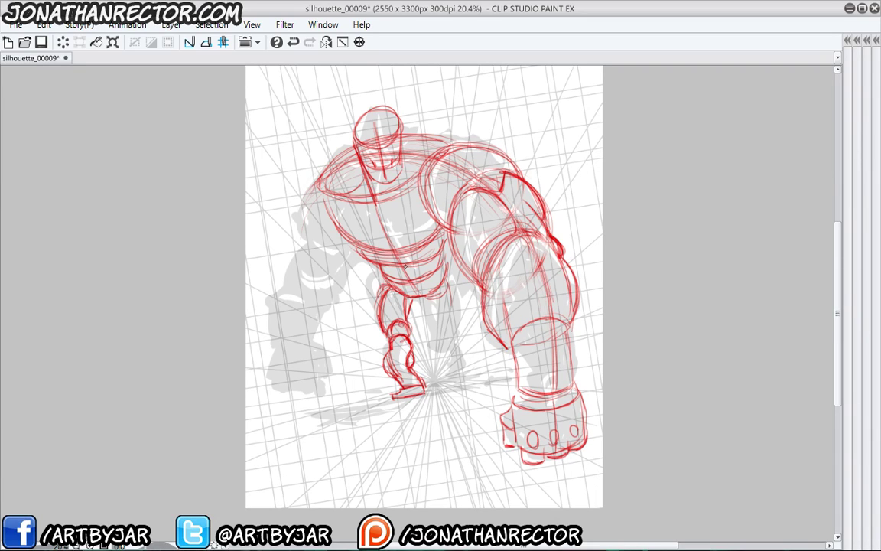
pyautogui.moveTo(426, 297)
pyautogui.mouseDown()
pyautogui.moveTo(448, 285)
pyautogui.moveTo(451, 309)
pyautogui.moveTo(435, 322)
pyautogui.mouseUp()
pyautogui.moveTo(403, 286); pyautogui.dragTo(387, 294)
pyautogui.moveTo(402, 285); pyautogui.dragTo(386, 288)
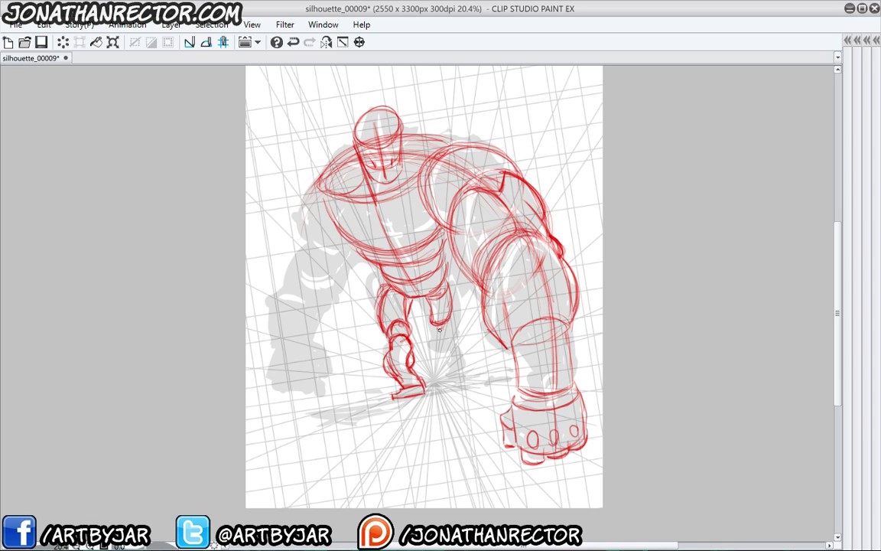
pyautogui.moveTo(449, 323); pyautogui.dragTo(445, 338)
pyautogui.moveTo(432, 326)
pyautogui.mouseDown()
pyautogui.moveTo(426, 346)
pyautogui.moveTo(437, 374)
pyautogui.moveTo(441, 361)
pyautogui.mouseUp()
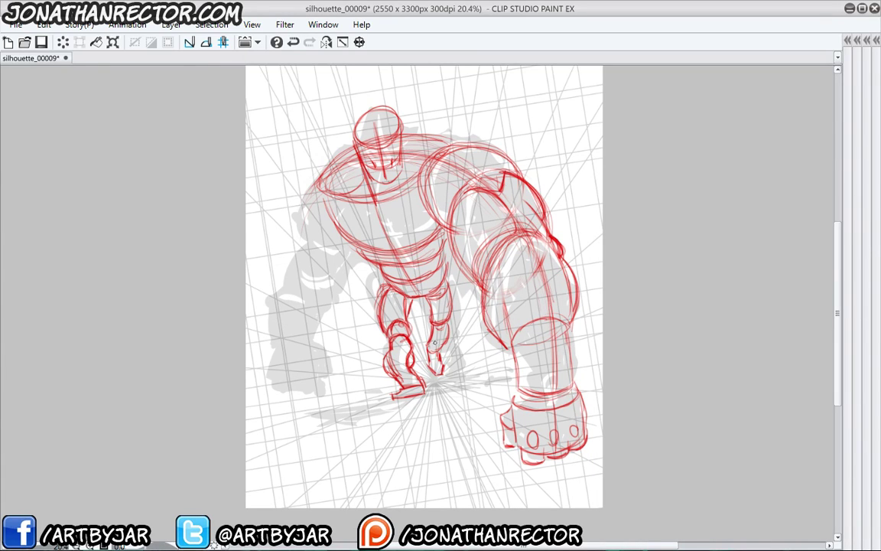
pyautogui.moveTo(429, 325); pyautogui.dragTo(428, 338)
# Add a longer side contour to the rib cage on the side of the smaller arm
pyautogui.moveTo(319, 200); pyautogui.dragTo(341, 232)
pyautogui.moveTo(307, 152); pyautogui.dragTo(344, 243)
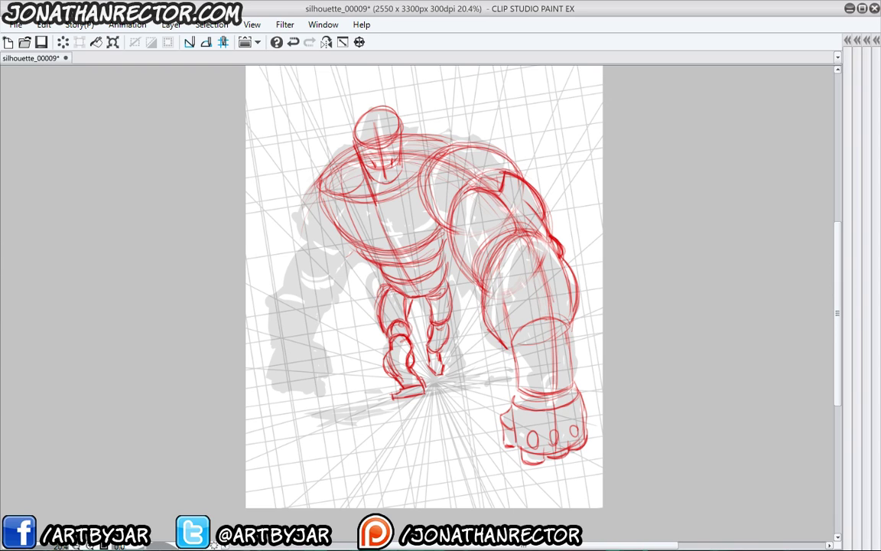
pyautogui.moveTo(308, 173); pyautogui.dragTo(349, 247)
pyautogui.moveTo(396, 129)
pyautogui.mouseDown()
pyautogui.moveTo(375, 148)
pyautogui.moveTo(399, 238)
pyautogui.mouseUp()
pyautogui.moveTo(423, 195); pyautogui.dragTo(446, 267)
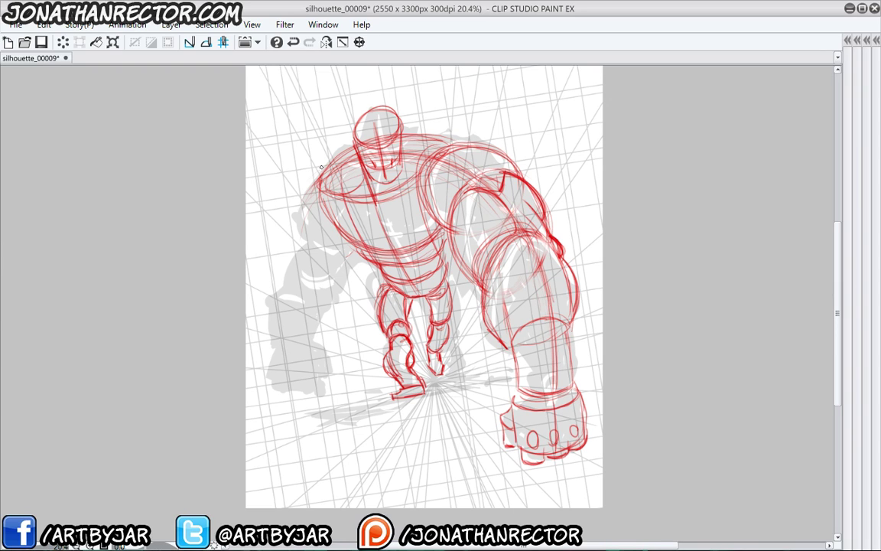
# Sketch a large shoulder oval and a short rounded upper arm for the creature's smaller arm
pyautogui.moveTo(321, 166)
pyautogui.mouseDown()
pyautogui.moveTo(308, 228)
pyautogui.moveTo(347, 258)
pyautogui.moveTo(306, 227)
pyautogui.moveTo(306, 182)
pyautogui.moveTo(329, 164)
pyautogui.moveTo(312, 235)
pyautogui.moveTo(303, 207)
pyautogui.moveTo(342, 169)
pyautogui.mouseUp()
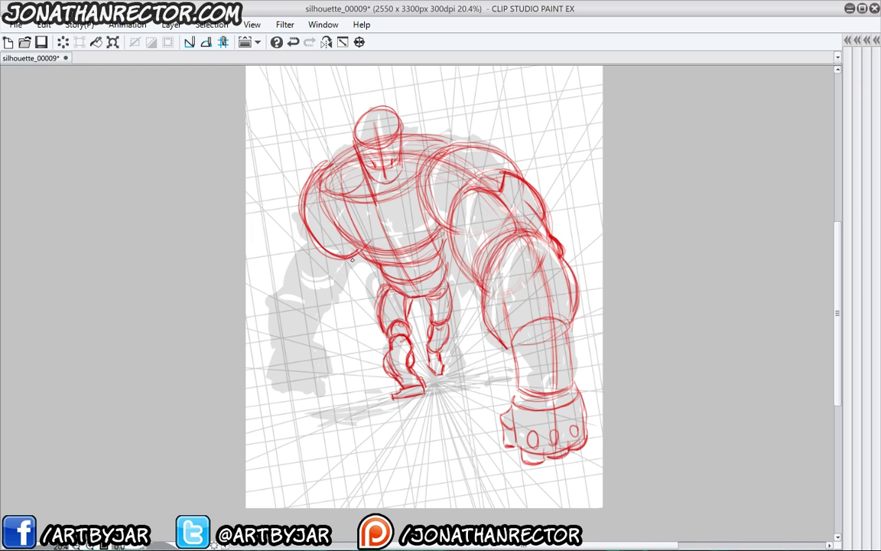
pyautogui.moveTo(353, 260)
pyautogui.mouseDown()
pyautogui.moveTo(306, 239)
pyautogui.moveTo(304, 248)
pyautogui.moveTo(346, 269)
pyautogui.moveTo(334, 272)
pyautogui.moveTo(306, 239)
pyautogui.moveTo(305, 259)
pyautogui.moveTo(353, 259)
pyautogui.mouseUp()
pyautogui.moveTo(308, 234); pyautogui.dragTo(306, 254)
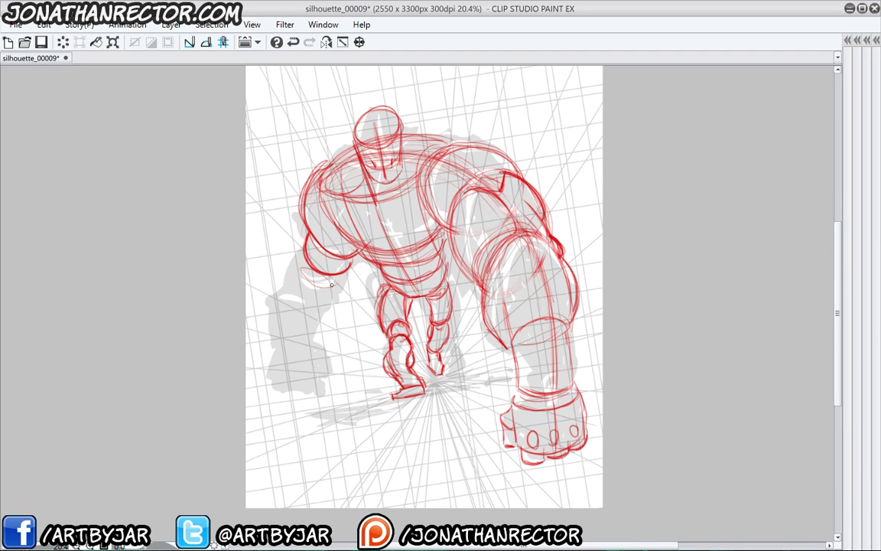
# Sketch the smaller arm's forearm as a tapering curved cylinder ending in a wrist ellipse
pyautogui.moveTo(296, 266)
pyautogui.mouseDown()
pyautogui.moveTo(334, 281)
pyautogui.moveTo(305, 262)
pyautogui.moveTo(335, 292)
pyautogui.moveTo(294, 276)
pyautogui.moveTo(322, 268)
pyautogui.moveTo(331, 287)
pyautogui.moveTo(293, 269)
pyautogui.moveTo(284, 298)
pyautogui.moveTo(282, 285)
pyautogui.moveTo(334, 283)
pyautogui.moveTo(319, 333)
pyautogui.mouseUp()
pyautogui.moveTo(330, 299); pyautogui.dragTo(318, 341)
pyautogui.moveTo(319, 335)
pyautogui.mouseDown()
pyautogui.moveTo(287, 326)
pyautogui.moveTo(313, 328)
pyautogui.moveTo(318, 342)
pyautogui.moveTo(282, 344)
pyautogui.moveTo(281, 331)
pyautogui.moveTo(310, 326)
pyautogui.moveTo(281, 327)
pyautogui.moveTo(283, 299)
pyautogui.moveTo(300, 264)
pyautogui.moveTo(317, 257)
pyautogui.moveTo(328, 297)
pyautogui.moveTo(350, 196)
pyautogui.moveTo(357, 257)
pyautogui.mouseUp()
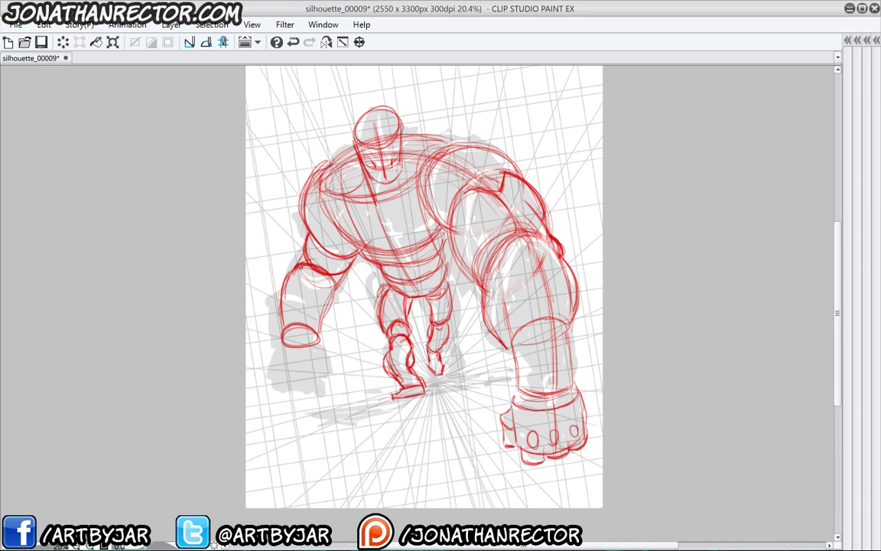
# Sketch the smaller arm's hand as a block with curled fingers and a thumb, and run a centre line along the forearm
pyautogui.moveTo(311, 343)
pyautogui.mouseDown()
pyautogui.moveTo(318, 339)
pyautogui.moveTo(277, 351)
pyautogui.moveTo(277, 382)
pyautogui.moveTo(320, 377)
pyautogui.moveTo(319, 343)
pyautogui.mouseUp()
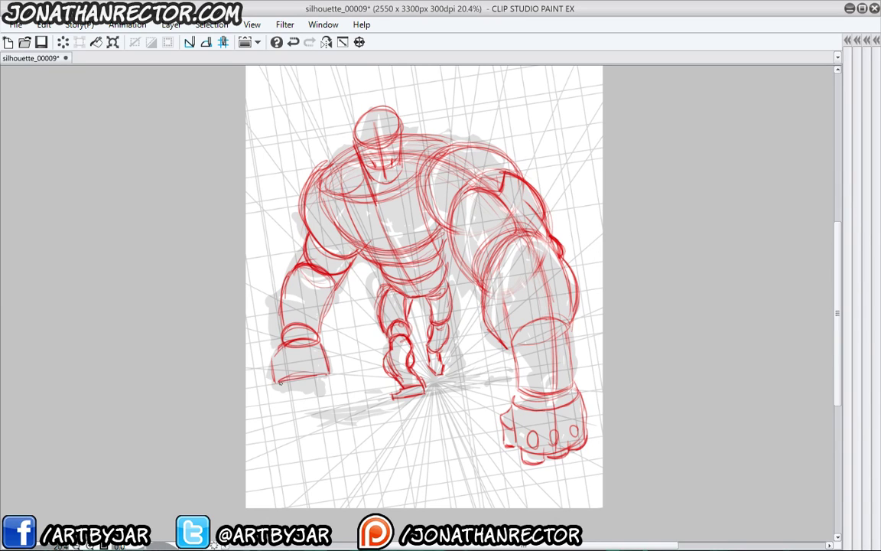
pyautogui.moveTo(278, 384); pyautogui.dragTo(284, 392)
pyautogui.moveTo(320, 345)
pyautogui.mouseDown()
pyautogui.moveTo(351, 370)
pyautogui.moveTo(339, 378)
pyautogui.moveTo(350, 375)
pyautogui.moveTo(330, 372)
pyautogui.moveTo(333, 392)
pyautogui.moveTo(315, 395)
pyautogui.moveTo(326, 401)
pyautogui.moveTo(306, 378)
pyautogui.moveTo(310, 393)
pyautogui.moveTo(306, 381)
pyautogui.moveTo(294, 386)
pyautogui.moveTo(303, 391)
pyautogui.moveTo(281, 388)
pyautogui.moveTo(283, 395)
pyautogui.moveTo(302, 398)
pyautogui.moveTo(313, 369)
pyautogui.mouseUp()
pyautogui.moveTo(269, 338); pyautogui.dragTo(274, 231)
pyautogui.moveTo(299, 371); pyautogui.dragTo(300, 269)
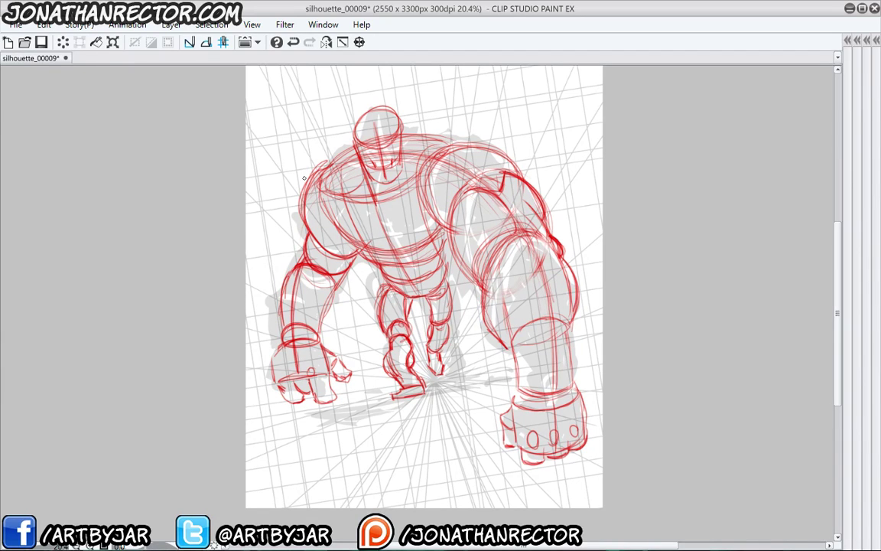
# Add curved centre lines down the thighs and lower legs of both legs
pyautogui.moveTo(394, 289)
pyautogui.mouseDown()
pyautogui.moveTo(408, 384)
pyautogui.moveTo(402, 363)
pyautogui.moveTo(437, 337)
pyautogui.mouseUp()
pyautogui.moveTo(392, 316); pyautogui.dragTo(397, 284)
pyautogui.moveTo(399, 263); pyautogui.dragTo(389, 314)
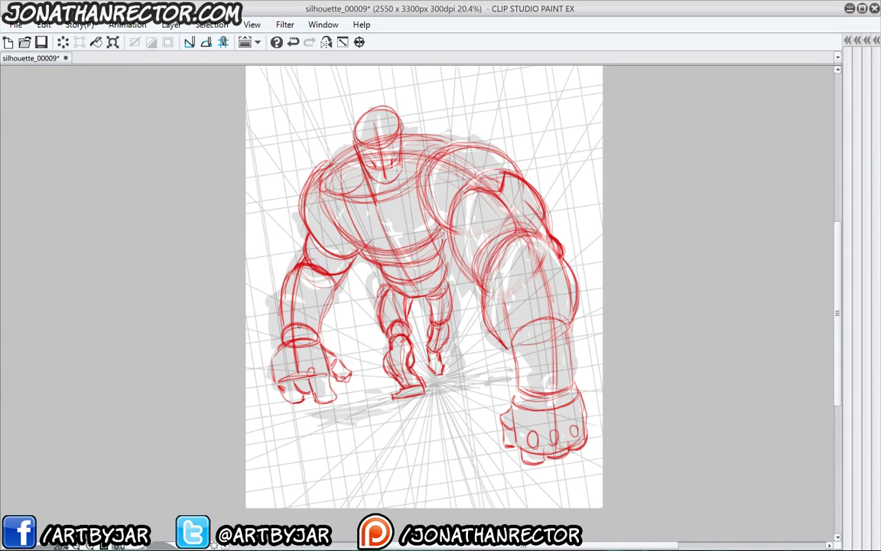
# Reinforce the smaller forearm, add knuckles to its fist, and draw a slanted ground line behind the feet
pyautogui.moveTo(299, 369)
pyautogui.mouseDown()
pyautogui.moveTo(305, 384)
pyautogui.moveTo(282, 347)
pyautogui.moveTo(319, 328)
pyautogui.moveTo(308, 265)
pyautogui.moveTo(281, 326)
pyautogui.mouseUp()
pyautogui.moveTo(339, 283); pyautogui.dragTo(320, 319)
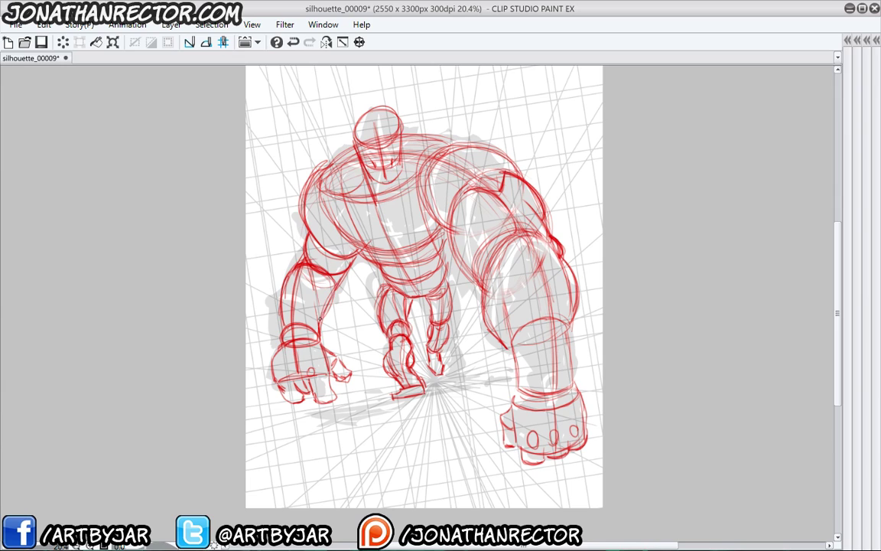
pyautogui.moveTo(295, 374)
pyautogui.mouseDown()
pyautogui.moveTo(297, 364)
pyautogui.moveTo(299, 373)
pyautogui.moveTo(283, 374)
pyautogui.mouseUp()
pyautogui.moveTo(451, 381); pyautogui.dragTo(363, 399)
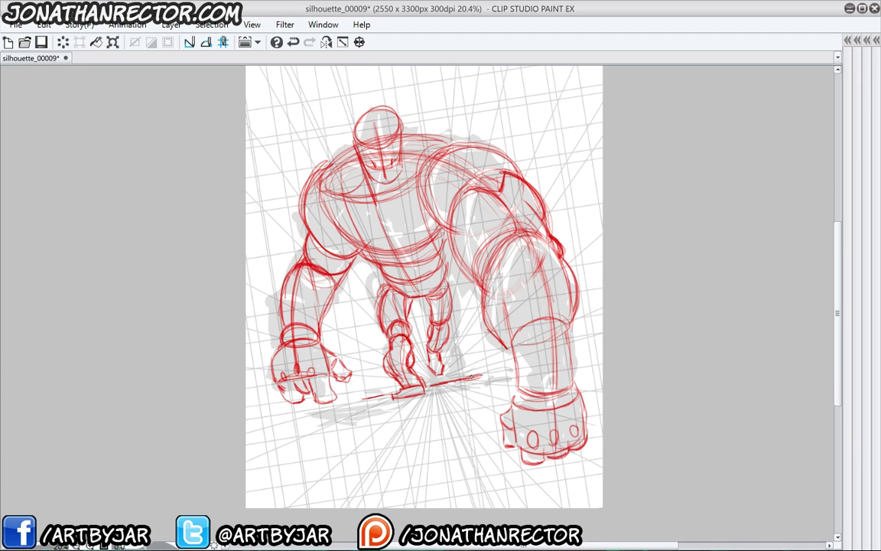
# Extend the slanted ground line beyond the feet in both directions
pyautogui.moveTo(493, 375); pyautogui.dragTo(433, 386)
pyautogui.moveTo(419, 394); pyautogui.dragTo(337, 406)
pyautogui.moveTo(329, 251); pyautogui.dragTo(330, 256)
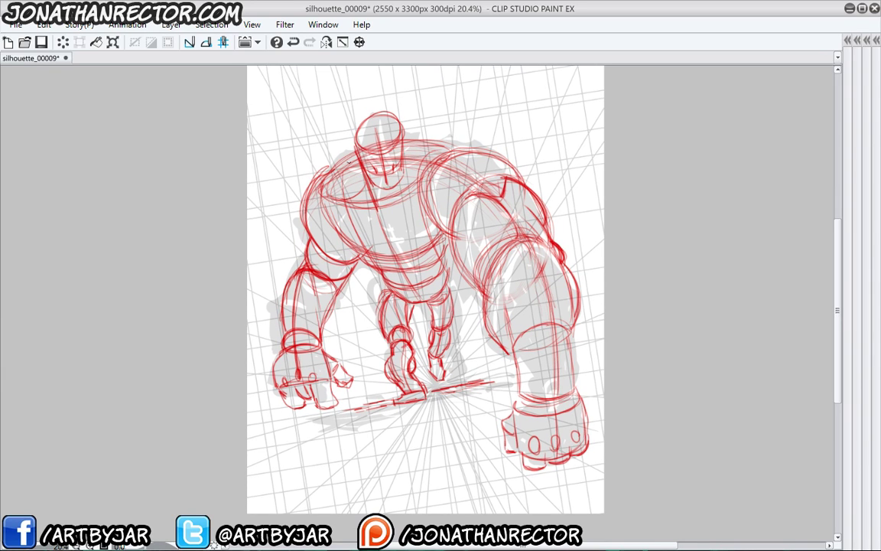
# Select the sketched head with the lasso, move it down toward the smaller arm's shoulder, tilt it, and deselect it
pyautogui.moveTo(352, 138)
pyautogui.mouseDown()
pyautogui.moveTo(412, 168)
pyautogui.moveTo(365, 176)
pyautogui.moveTo(354, 143)
pyautogui.moveTo(360, 175)
pyautogui.mouseUp()
pyautogui.press('k')
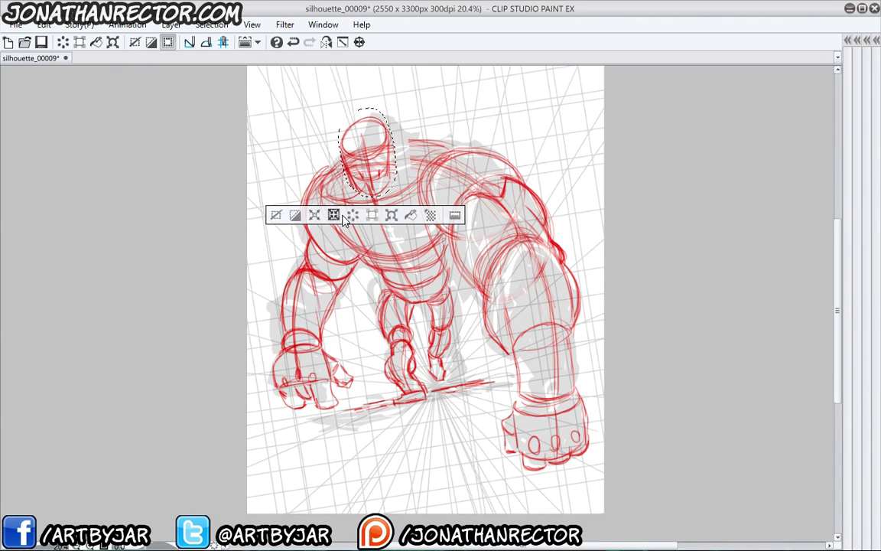
pyautogui.click(344, 217)
pyautogui.moveTo(312, 196); pyautogui.dragTo(356, 205)
pyautogui.press('Return')
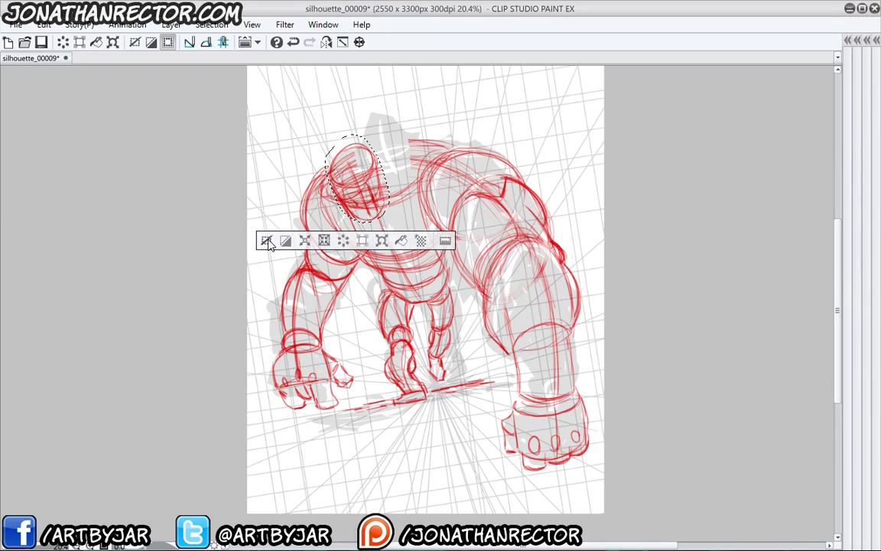
pyautogui.click(266, 241)
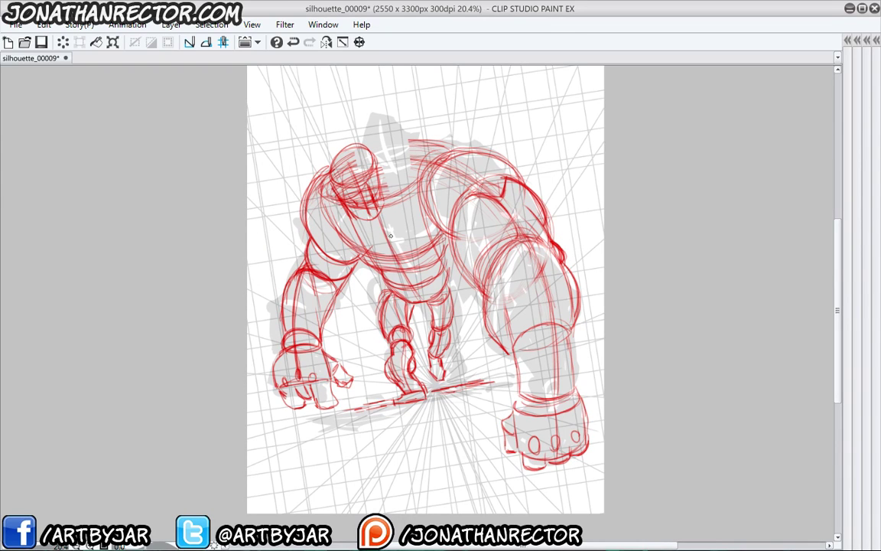
# Redraw the curved upper-back contour behind the lowered head with several overlapping strokes
pyautogui.moveTo(394, 127); pyautogui.dragTo(321, 146)
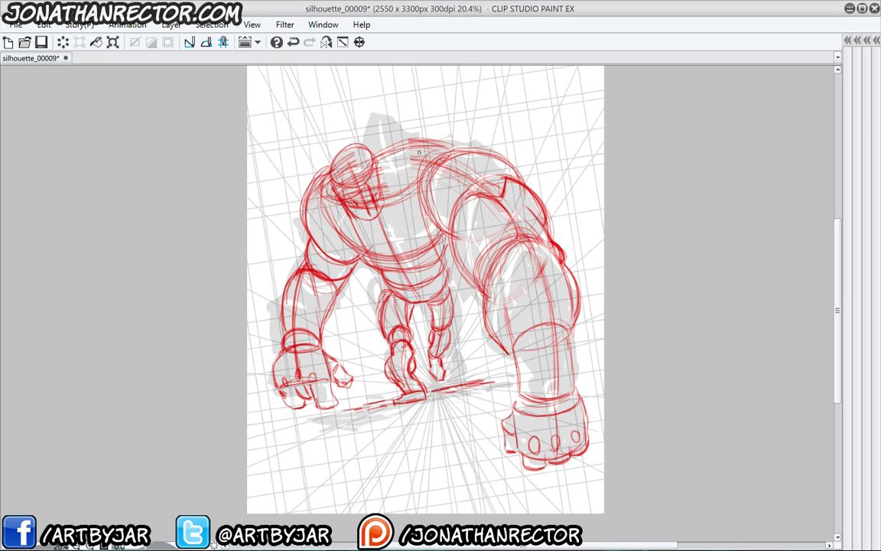
pyautogui.moveTo(421, 131); pyautogui.dragTo(336, 134)
pyautogui.moveTo(397, 124); pyautogui.dragTo(323, 136)
pyautogui.moveTo(402, 144); pyautogui.dragTo(332, 166)
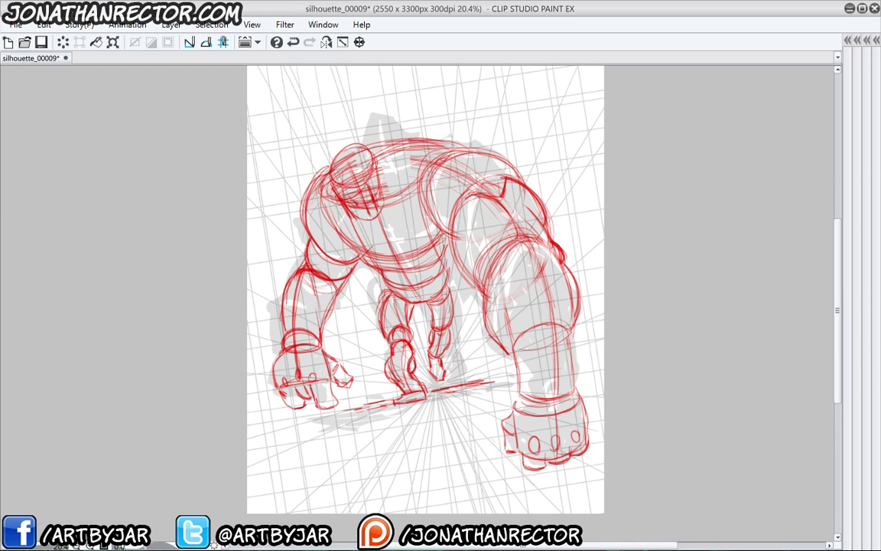
# Draw perspective lines radiating from the vanishing point across the ground around the large fist
pyautogui.moveTo(472, 421); pyautogui.dragTo(539, 489)
pyautogui.moveTo(471, 422); pyautogui.dragTo(537, 488)
pyautogui.moveTo(492, 444); pyautogui.dragTo(548, 499)
pyautogui.moveTo(481, 391); pyautogui.dragTo(604, 437)
pyautogui.moveTo(492, 404); pyautogui.dragTo(540, 415)
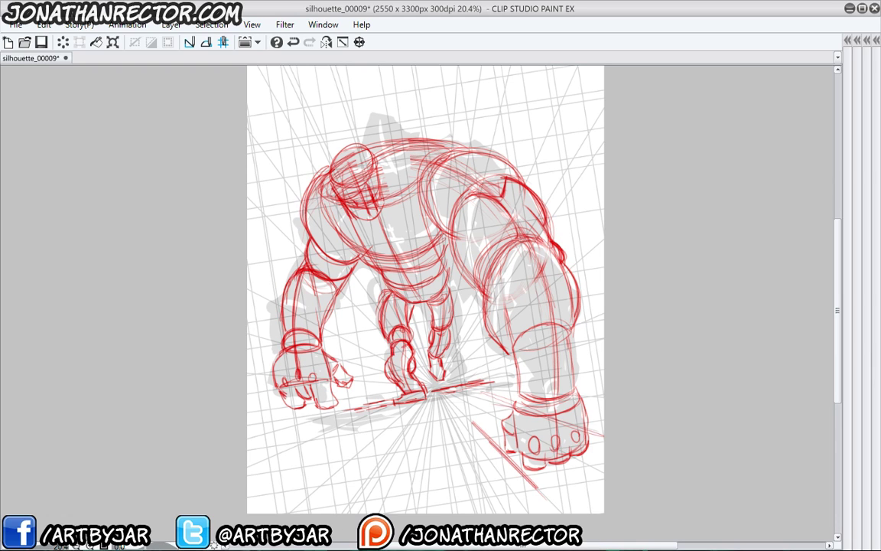
pyautogui.moveTo(480, 383); pyautogui.dragTo(578, 395)
# Draw more radiating ground lines below the feet and across the foreground on the smaller arm's side
pyautogui.moveTo(441, 427); pyautogui.dragTo(458, 512)
pyautogui.moveTo(395, 449); pyautogui.dragTo(356, 512)
pyautogui.moveTo(399, 448); pyautogui.dragTo(352, 513)
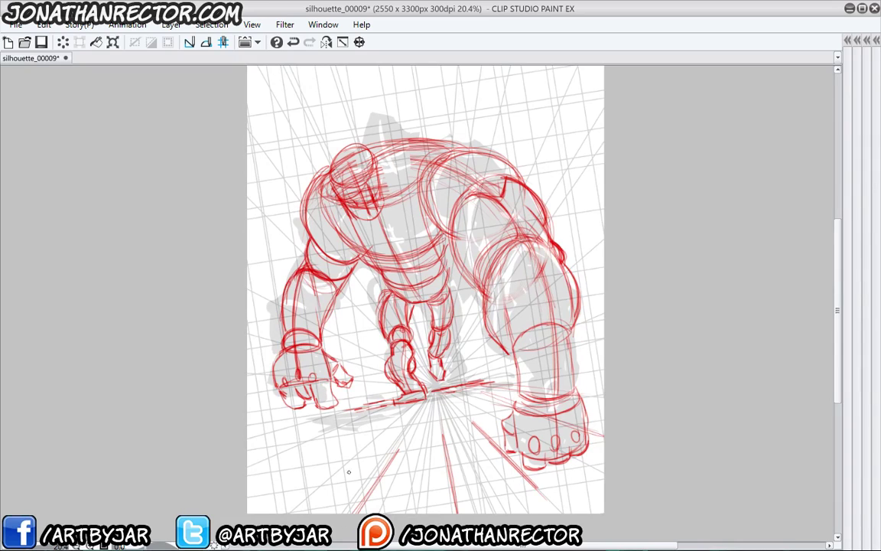
pyautogui.moveTo(368, 438); pyautogui.dragTo(248, 513)
pyautogui.moveTo(384, 423); pyautogui.dragTo(247, 504)
pyautogui.moveTo(324, 431); pyautogui.dragTo(247, 463)
pyautogui.moveTo(361, 406); pyautogui.dragTo(247, 446)
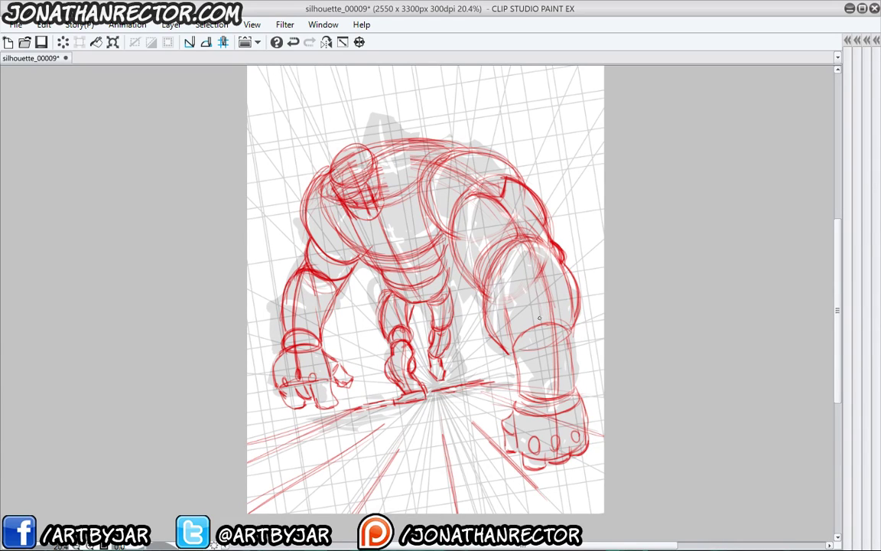
# Sketch small rock shapes along the ground line and a jagged form at the page edge beside the large forearm
pyautogui.moveTo(477, 380); pyautogui.dragTo(510, 375)
pyautogui.moveTo(329, 349); pyautogui.dragTo(348, 364)
pyautogui.moveTo(366, 399); pyautogui.dragTo(381, 392)
pyautogui.moveTo(273, 421); pyautogui.dragTo(253, 433)
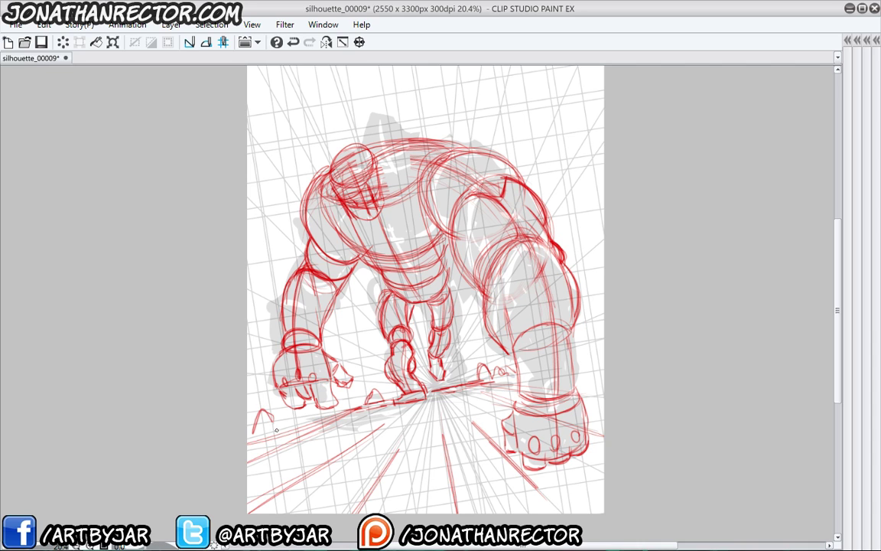
pyautogui.moveTo(603, 290); pyautogui.dragTo(597, 348)
# Add short crosswise strokes over the radiating ground lines to suggest the ground plane
pyautogui.moveTo(474, 426); pyautogui.dragTo(449, 433)
pyautogui.moveTo(495, 405); pyautogui.dragTo(447, 414)
pyautogui.moveTo(427, 420)
pyautogui.mouseDown()
pyautogui.moveTo(446, 418)
pyautogui.moveTo(384, 412)
pyautogui.mouseUp()
pyautogui.moveTo(487, 485); pyautogui.dragTo(409, 487)
pyautogui.moveTo(499, 485); pyautogui.dragTo(292, 499)
pyautogui.moveTo(385, 455); pyautogui.dragTo(256, 469)
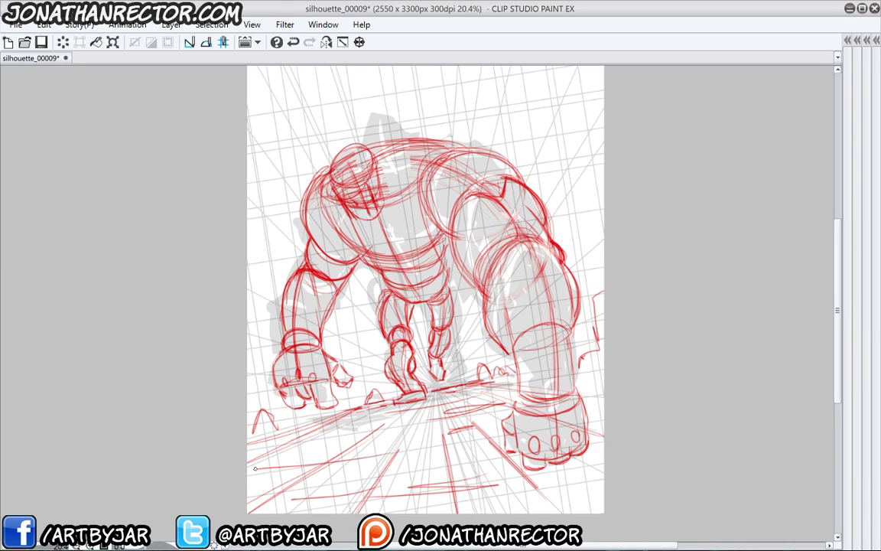
pyautogui.moveTo(332, 460)
pyautogui.mouseDown()
pyautogui.moveTo(264, 457)
pyautogui.moveTo(315, 448)
pyautogui.mouseUp()
# Reinforce the shoulder, chest and smaller upper arm contours, add an abdomen line, and check the drawing mirrored
pyautogui.moveTo(450, 232)
pyautogui.mouseDown()
pyautogui.moveTo(426, 199)
pyautogui.moveTo(428, 179)
pyautogui.mouseUp()
pyautogui.moveTo(425, 185)
pyautogui.mouseDown()
pyautogui.moveTo(425, 204)
pyautogui.moveTo(450, 233)
pyautogui.mouseUp()
pyautogui.moveTo(444, 228)
pyautogui.mouseDown()
pyautogui.moveTo(427, 175)
pyautogui.moveTo(442, 194)
pyautogui.mouseUp()
pyautogui.moveTo(436, 179)
pyautogui.mouseDown()
pyautogui.moveTo(463, 191)
pyautogui.moveTo(454, 139)
pyautogui.moveTo(395, 141)
pyautogui.moveTo(365, 223)
pyautogui.moveTo(402, 256)
pyautogui.moveTo(433, 239)
pyautogui.moveTo(404, 258)
pyautogui.moveTo(388, 255)
pyautogui.mouseUp()
pyautogui.moveTo(379, 221)
pyautogui.mouseDown()
pyautogui.moveTo(390, 254)
pyautogui.moveTo(372, 246)
pyautogui.moveTo(358, 258)
pyautogui.mouseUp()
pyautogui.moveTo(334, 204)
pyautogui.mouseDown()
pyautogui.moveTo(300, 224)
pyautogui.moveTo(349, 232)
pyautogui.moveTo(338, 208)
pyautogui.moveTo(281, 216)
pyautogui.mouseUp()
pyautogui.moveTo(294, 182); pyautogui.dragTo(283, 230)
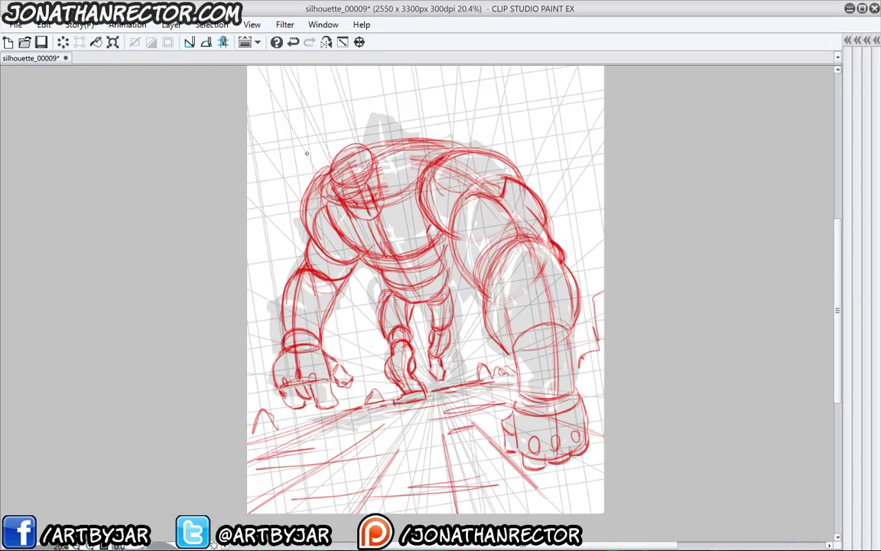
pyautogui.moveTo(425, 274)
pyautogui.mouseDown()
pyautogui.moveTo(430, 293)
pyautogui.moveTo(401, 292)
pyautogui.moveTo(430, 295)
pyautogui.mouseUp()
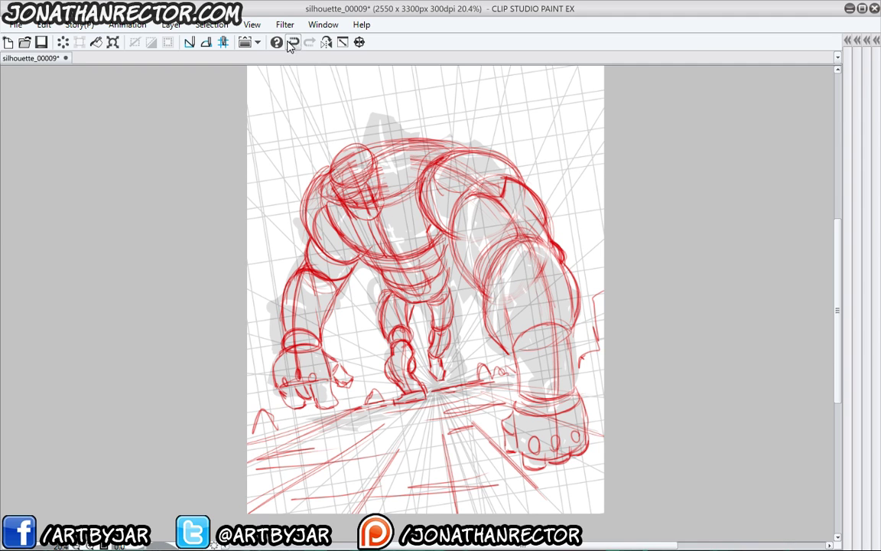
pyautogui.click(326, 42)
pyautogui.click(327, 42)
# Show the palettes and set the perspective layer's opacity to 22%, keeping the red sketch layer at 100%
pyautogui.press('Tab')
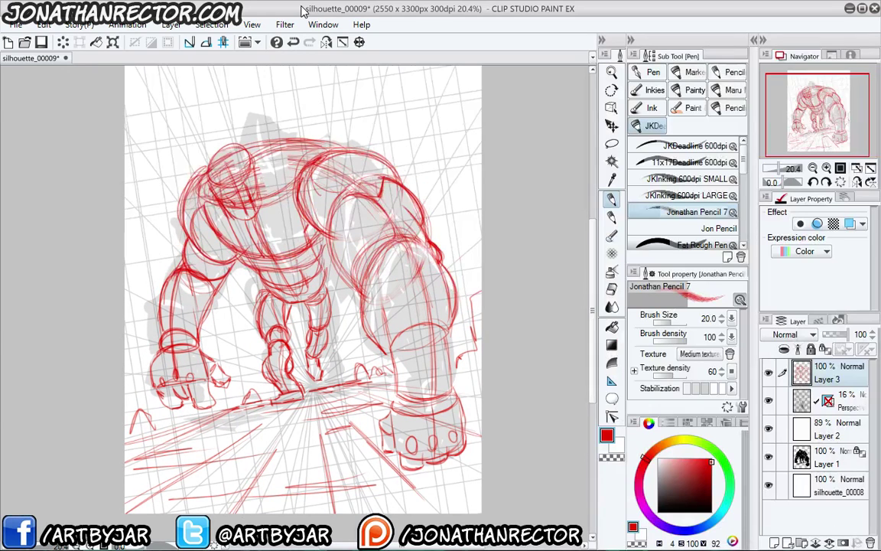
pyautogui.click(842, 335)
pyautogui.moveTo(842, 341); pyautogui.dragTo(842, 341)
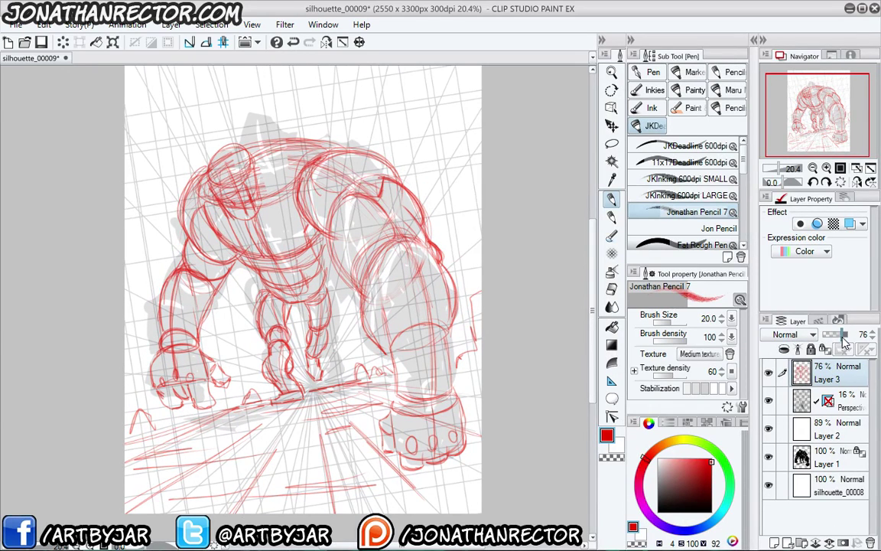
pyautogui.click(863, 408)
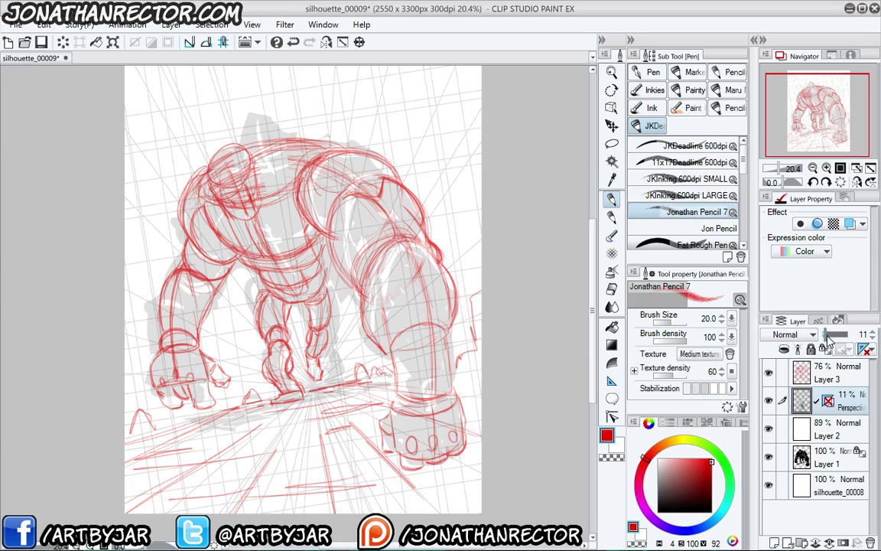
pyautogui.moveTo(826, 337); pyautogui.dragTo(852, 338)
pyautogui.click(845, 379)
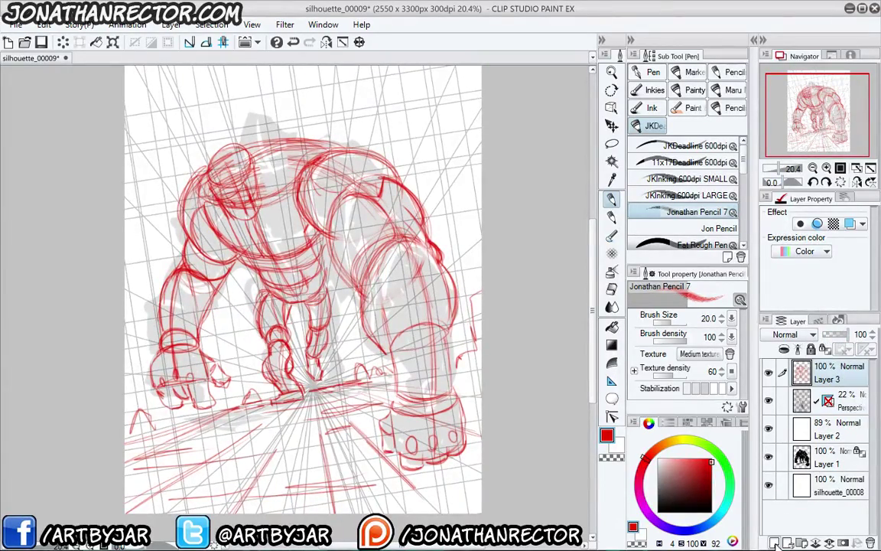
# Cover the red sketch with a white-filled layer at 59% opacity and add a new empty layer above it
pyautogui.hotkey('ctrl', 'shift', 'n')
pyautogui.click(619, 446)
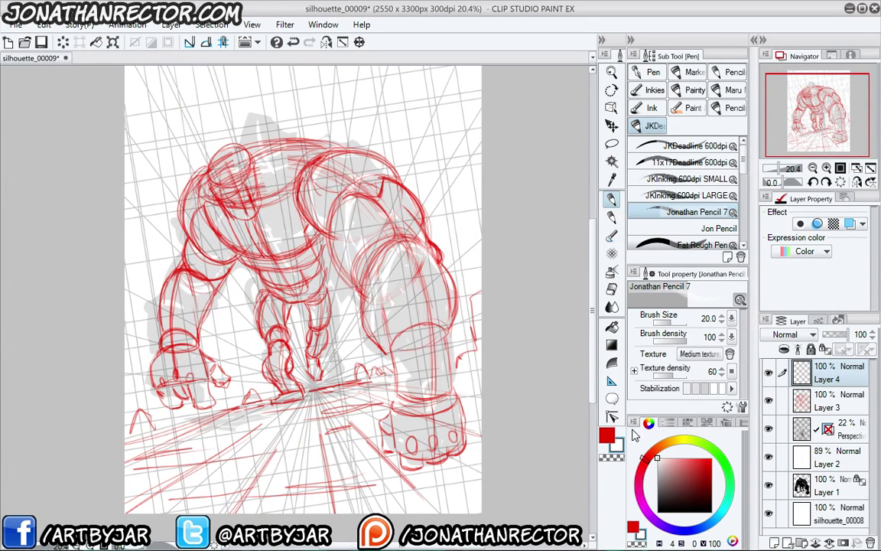
pyautogui.hotkey('alt', 'Delete')
pyautogui.moveTo(843, 332)
pyautogui.mouseDown()
pyautogui.moveTo(831, 336)
pyautogui.moveTo(839, 335)
pyautogui.mouseUp()
pyautogui.hotkey('ctrl', 'shift', 'n')
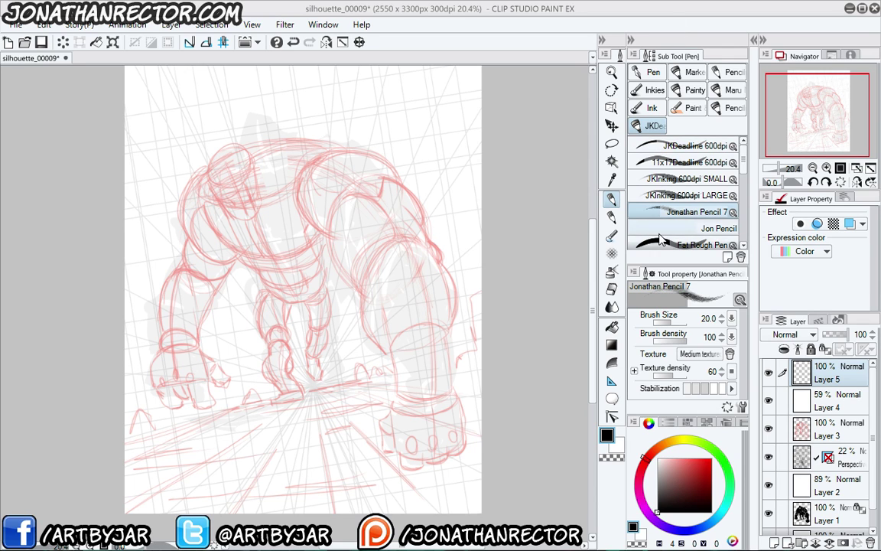
# Switch to the Fat Rough Pen in black, undo a test stroke, and hide the palettes
pyautogui.moveTo(666, 244); pyautogui.dragTo(186, 398)
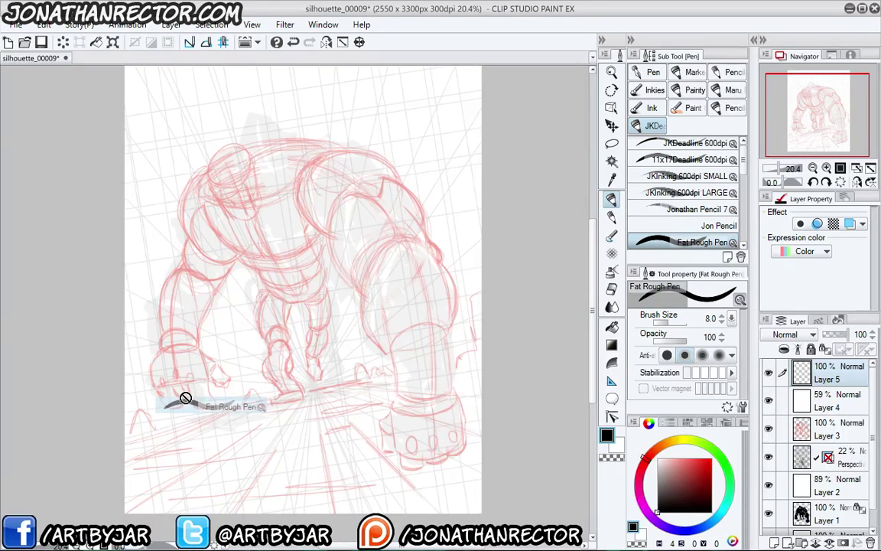
pyautogui.moveTo(185, 398); pyautogui.dragTo(186, 398)
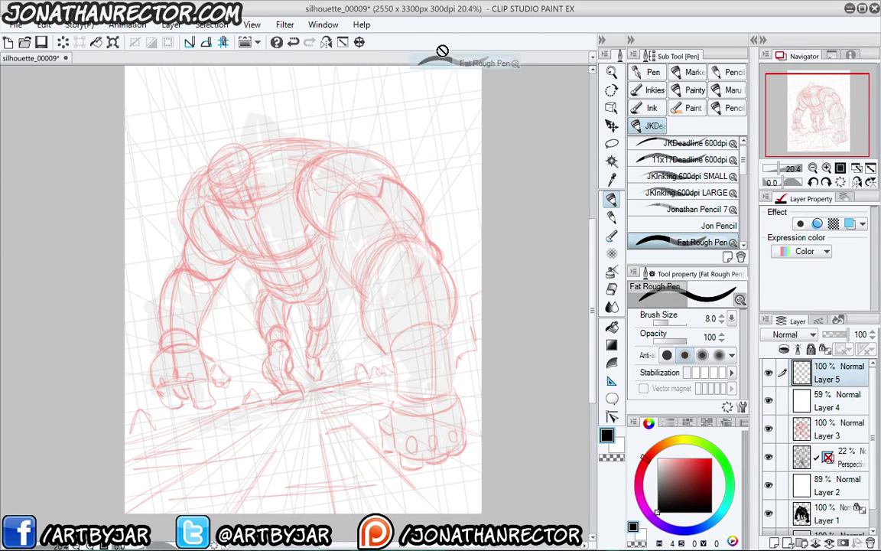
pyautogui.moveTo(335, 281); pyautogui.dragTo(370, 272)
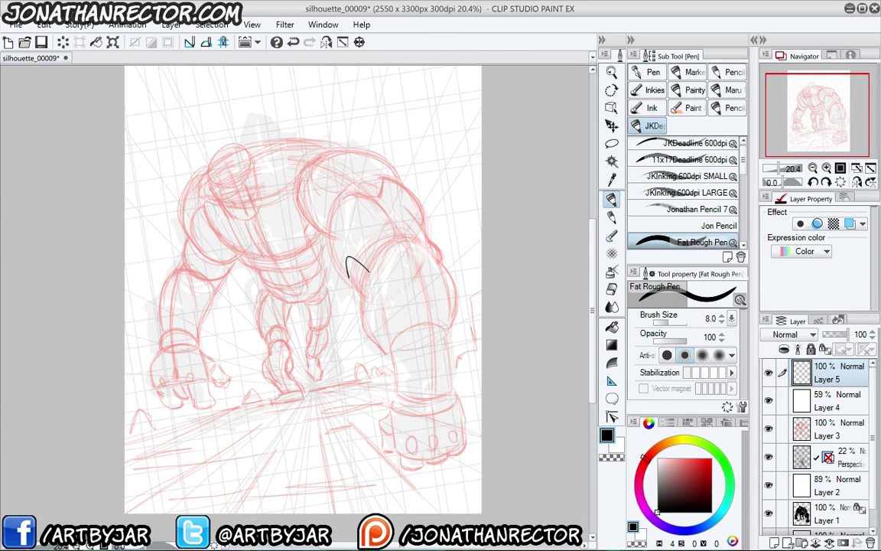
pyautogui.hotkey('ctrl', 'z')
pyautogui.moveTo(302, 347); pyautogui.dragTo(311, 311)
pyautogui.press('Tab')
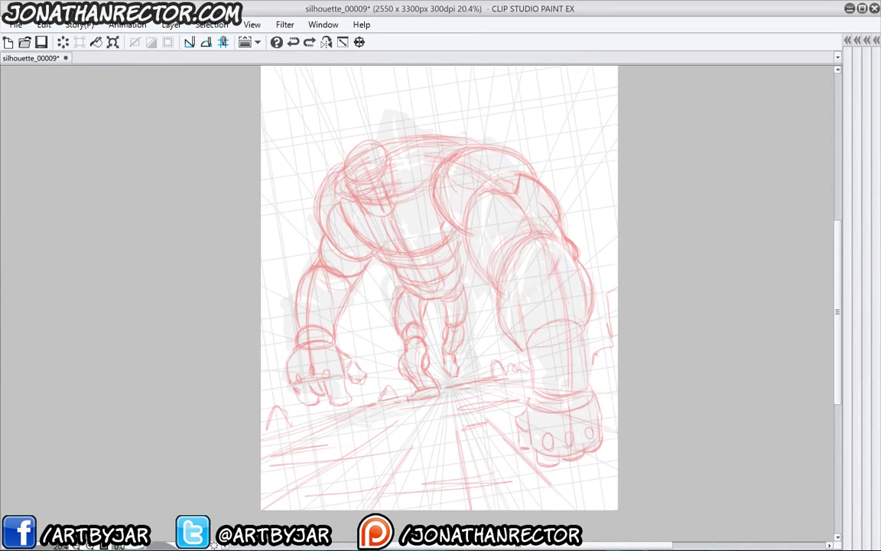
# Ink the large fist in black, outlining the curled fingers, knuckle creases, thumb and wrist
pyautogui.moveTo(555, 445)
pyautogui.mouseDown()
pyautogui.moveTo(549, 452)
pyautogui.moveTo(560, 461)
pyautogui.moveTo(536, 457)
pyautogui.moveTo(529, 422)
pyautogui.mouseUp()
pyautogui.moveTo(579, 436); pyautogui.dragTo(570, 452)
pyautogui.moveTo(585, 443)
pyautogui.mouseDown()
pyautogui.moveTo(584, 454)
pyautogui.moveTo(560, 455)
pyautogui.mouseUp()
pyautogui.moveTo(594, 424)
pyautogui.mouseDown()
pyautogui.moveTo(591, 436)
pyautogui.moveTo(600, 442)
pyautogui.mouseUp()
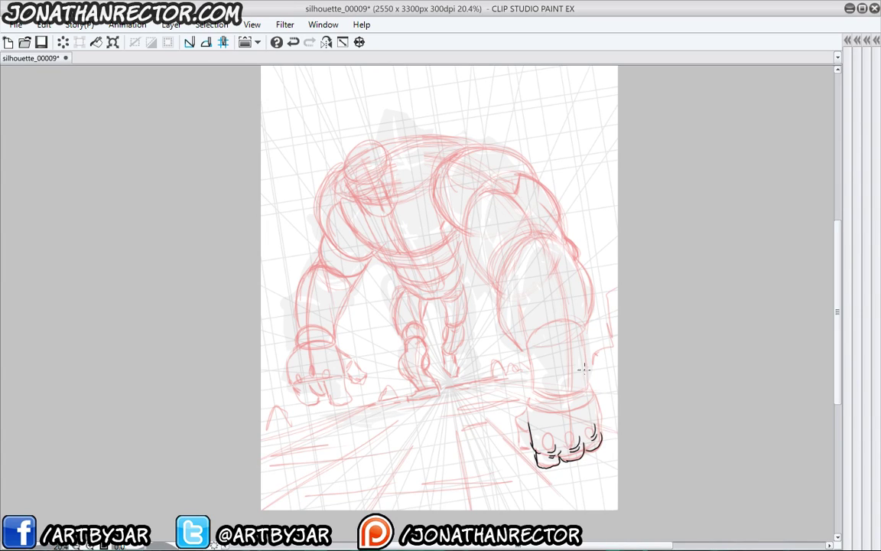
pyautogui.moveTo(587, 370); pyautogui.dragTo(599, 418)
pyautogui.moveTo(532, 375); pyautogui.dragTo(522, 444)
# Ink the large forearm with its side contours, rounded muscle masses, elbow bump and inner muscle lines
pyautogui.moveTo(527, 352); pyautogui.dragTo(531, 380)
pyautogui.moveTo(589, 366); pyautogui.dragTo(581, 324)
pyautogui.moveTo(515, 311)
pyautogui.mouseDown()
pyautogui.moveTo(503, 263)
pyautogui.moveTo(521, 235)
pyautogui.moveTo(551, 234)
pyautogui.moveTo(559, 255)
pyautogui.moveTo(565, 250)
pyautogui.moveTo(535, 303)
pyautogui.moveTo(534, 326)
pyautogui.mouseUp()
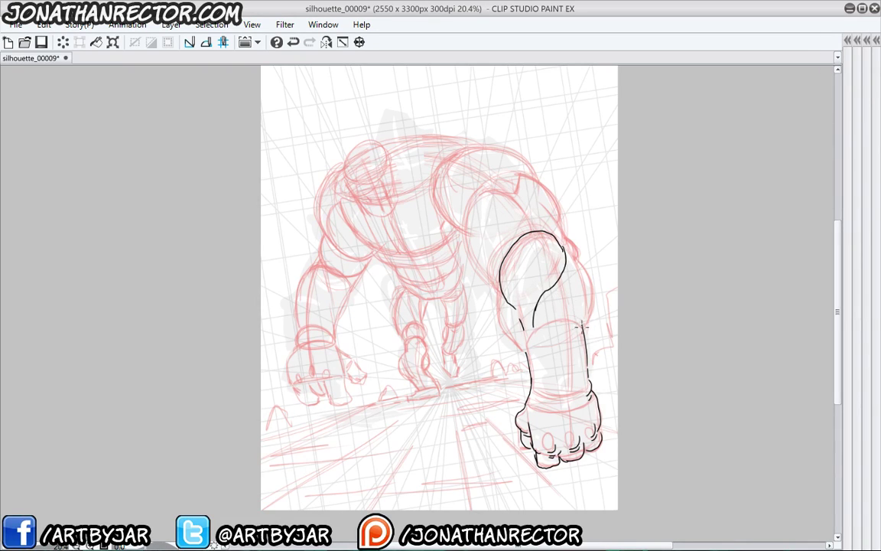
pyautogui.moveTo(580, 318)
pyautogui.mouseDown()
pyautogui.moveTo(574, 242)
pyautogui.moveTo(560, 233)
pyautogui.moveTo(596, 285)
pyautogui.moveTo(589, 340)
pyautogui.mouseUp()
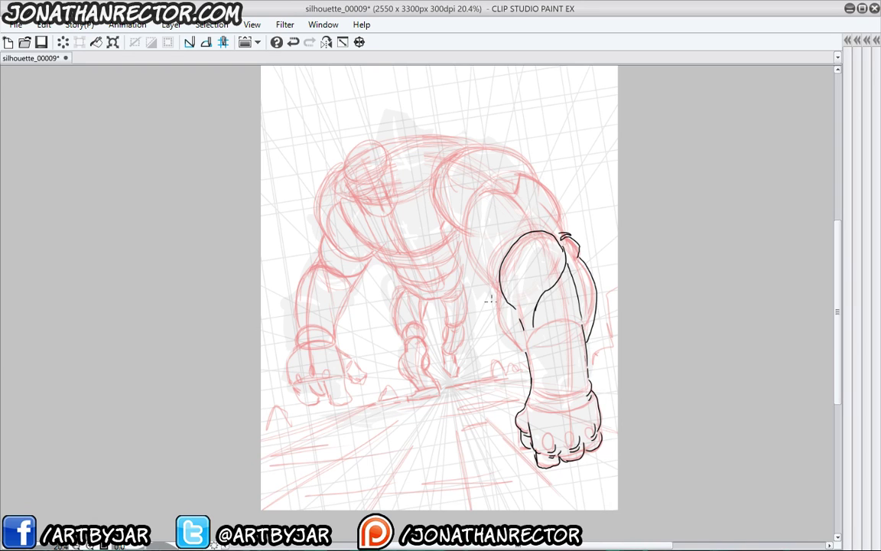
pyautogui.moveTo(526, 348)
pyautogui.mouseDown()
pyautogui.moveTo(498, 316)
pyautogui.moveTo(499, 291)
pyautogui.mouseUp()
pyautogui.moveTo(567, 263)
pyautogui.mouseDown()
pyautogui.moveTo(568, 308)
pyautogui.moveTo(549, 322)
pyautogui.moveTo(529, 396)
pyautogui.mouseUp()
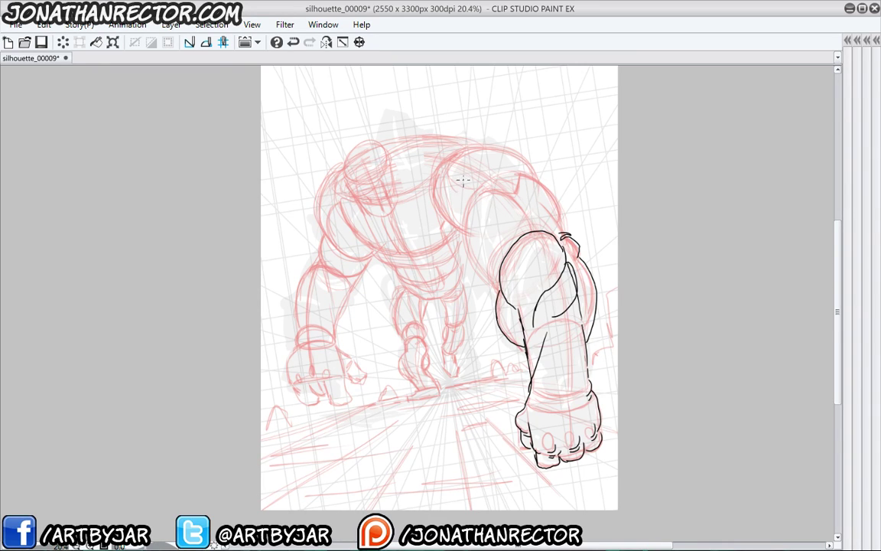
# Ink the large arm's biceps, triceps and rounded shoulder muscles up to the top of the back
pyautogui.moveTo(500, 293)
pyautogui.mouseDown()
pyautogui.moveTo(471, 277)
pyautogui.moveTo(460, 236)
pyautogui.moveTo(467, 193)
pyautogui.mouseUp()
pyautogui.moveTo(529, 220)
pyautogui.mouseDown()
pyautogui.moveTo(509, 195)
pyautogui.moveTo(481, 194)
pyautogui.moveTo(470, 217)
pyautogui.moveTo(483, 258)
pyautogui.mouseUp()
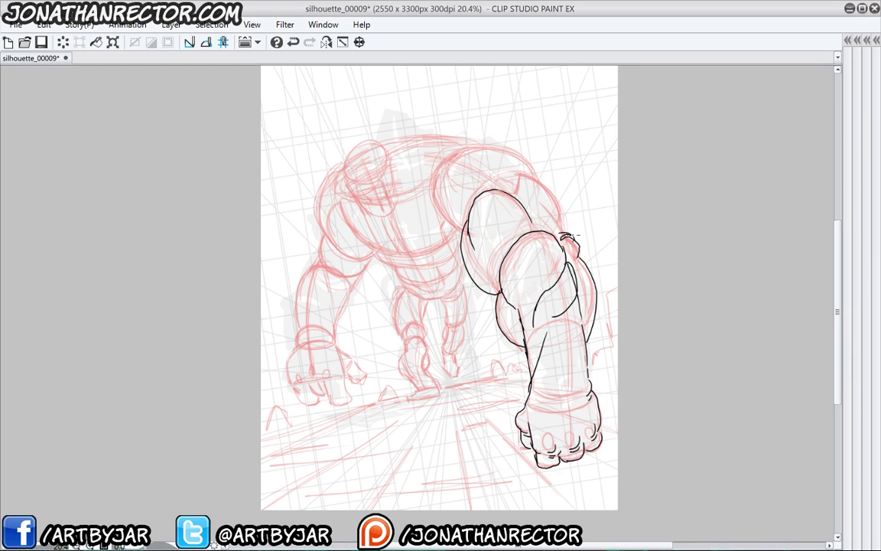
pyautogui.moveTo(567, 221)
pyautogui.mouseDown()
pyautogui.moveTo(553, 187)
pyautogui.moveTo(511, 185)
pyautogui.mouseUp()
pyautogui.moveTo(453, 157)
pyautogui.mouseDown()
pyautogui.moveTo(438, 182)
pyautogui.moveTo(468, 198)
pyautogui.moveTo(430, 220)
pyautogui.moveTo(442, 221)
pyautogui.mouseUp()
pyautogui.moveTo(439, 185)
pyautogui.mouseDown()
pyautogui.moveTo(463, 227)
pyautogui.moveTo(467, 198)
pyautogui.mouseUp()
pyautogui.moveTo(457, 153); pyautogui.dragTo(511, 189)
pyautogui.moveTo(488, 147); pyautogui.dragTo(531, 169)
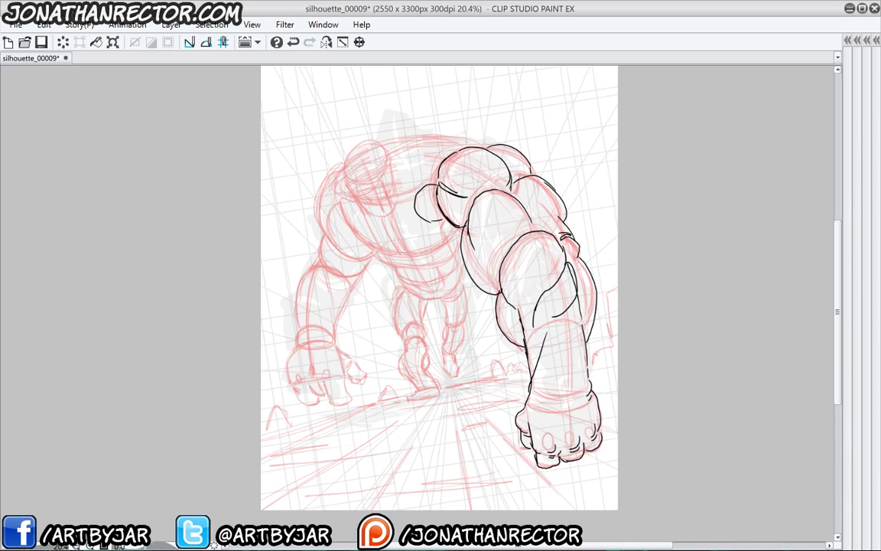
# Ink the head with its facial guide lines, the collar line and the two chest muscles
pyautogui.moveTo(388, 181)
pyautogui.mouseDown()
pyautogui.moveTo(366, 210)
pyautogui.moveTo(347, 170)
pyautogui.moveTo(386, 153)
pyautogui.moveTo(361, 181)
pyautogui.moveTo(386, 160)
pyautogui.moveTo(369, 181)
pyautogui.moveTo(383, 214)
pyautogui.moveTo(362, 196)
pyautogui.moveTo(388, 190)
pyautogui.moveTo(397, 202)
pyautogui.mouseUp()
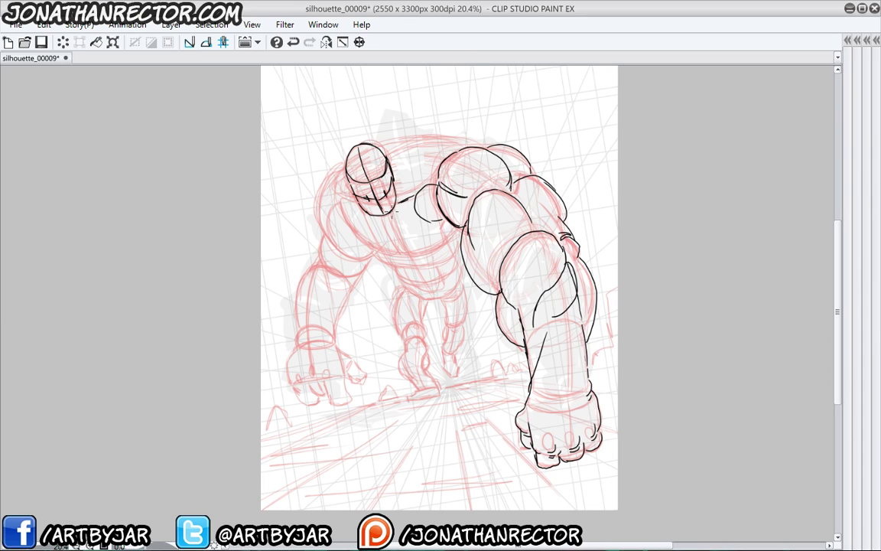
pyautogui.moveTo(401, 235)
pyautogui.mouseDown()
pyautogui.moveTo(436, 223)
pyautogui.moveTo(416, 254)
pyautogui.moveTo(433, 247)
pyautogui.moveTo(399, 200)
pyautogui.moveTo(382, 229)
pyautogui.moveTo(399, 251)
pyautogui.moveTo(375, 250)
pyautogui.mouseUp()
pyautogui.moveTo(358, 196)
pyautogui.mouseDown()
pyautogui.moveTo(373, 217)
pyautogui.moveTo(354, 228)
pyautogui.moveTo(395, 252)
pyautogui.mouseUp()
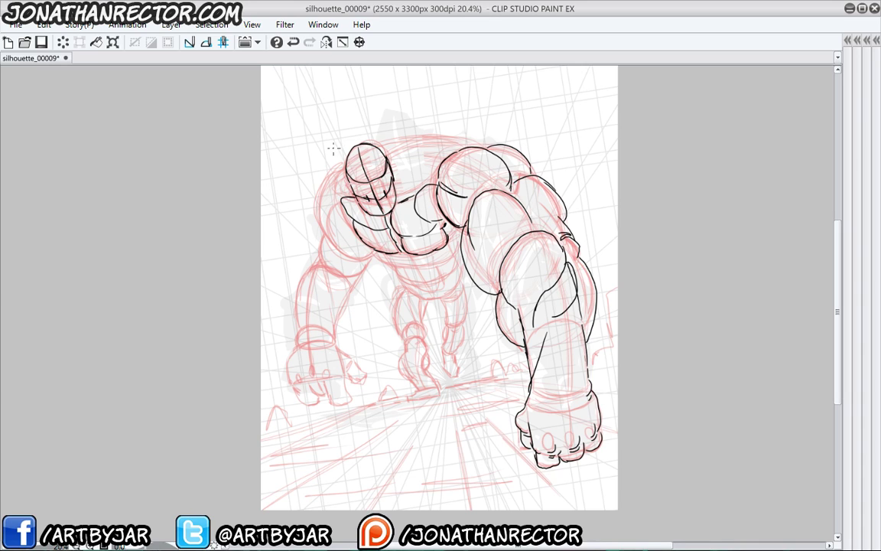
# Ink the torso below the chest, defining the sides, abdominal muscles and lower waist
pyautogui.moveTo(378, 254); pyautogui.dragTo(408, 262)
pyautogui.moveTo(362, 238)
pyautogui.mouseDown()
pyautogui.moveTo(412, 229)
pyautogui.moveTo(354, 246)
pyautogui.mouseUp()
pyautogui.moveTo(399, 270)
pyautogui.mouseDown()
pyautogui.moveTo(429, 275)
pyautogui.moveTo(441, 265)
pyautogui.moveTo(416, 282)
pyautogui.moveTo(440, 277)
pyautogui.moveTo(436, 290)
pyautogui.moveTo(443, 286)
pyautogui.mouseUp()
pyautogui.moveTo(430, 283); pyautogui.dragTo(432, 289)
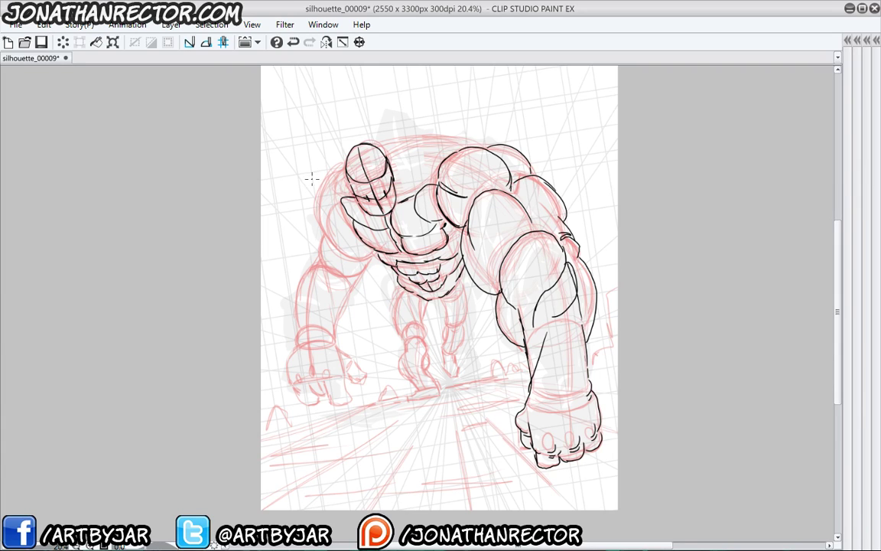
# Ink the upper-back curve and the smaller arm's shoulder and biceps
pyautogui.moveTo(460, 139)
pyautogui.mouseDown()
pyautogui.moveTo(387, 135)
pyautogui.moveTo(348, 144)
pyautogui.moveTo(334, 198)
pyautogui.moveTo(345, 227)
pyautogui.moveTo(353, 222)
pyautogui.moveTo(341, 250)
pyautogui.moveTo(335, 172)
pyautogui.mouseUp()
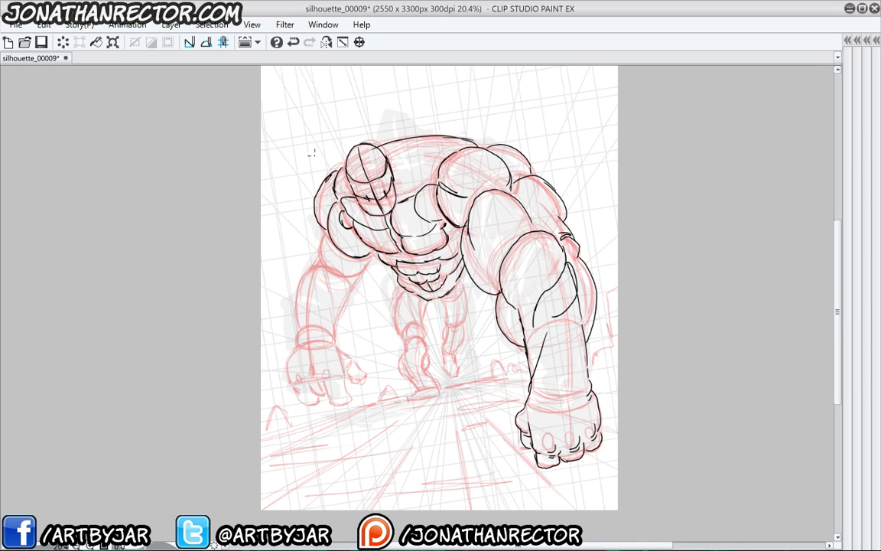
pyautogui.moveTo(371, 255)
pyautogui.mouseDown()
pyautogui.moveTo(346, 276)
pyautogui.moveTo(361, 273)
pyautogui.moveTo(322, 260)
pyautogui.mouseUp()
# Ink the smaller arm's forearm with its outer contours and inner muscle lines down to the wrist
pyautogui.moveTo(309, 261); pyautogui.dragTo(302, 305)
pyautogui.moveTo(325, 271); pyautogui.dragTo(338, 306)
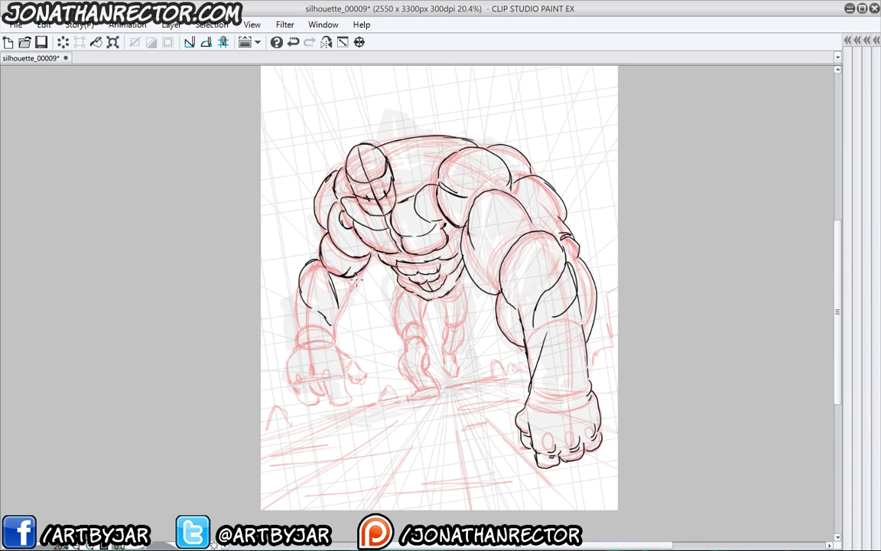
pyautogui.moveTo(322, 246)
pyautogui.mouseDown()
pyautogui.moveTo(315, 272)
pyautogui.moveTo(303, 270)
pyautogui.moveTo(300, 337)
pyautogui.mouseUp()
pyautogui.moveTo(309, 284); pyautogui.dragTo(302, 321)
pyautogui.moveTo(312, 260); pyautogui.dragTo(298, 330)
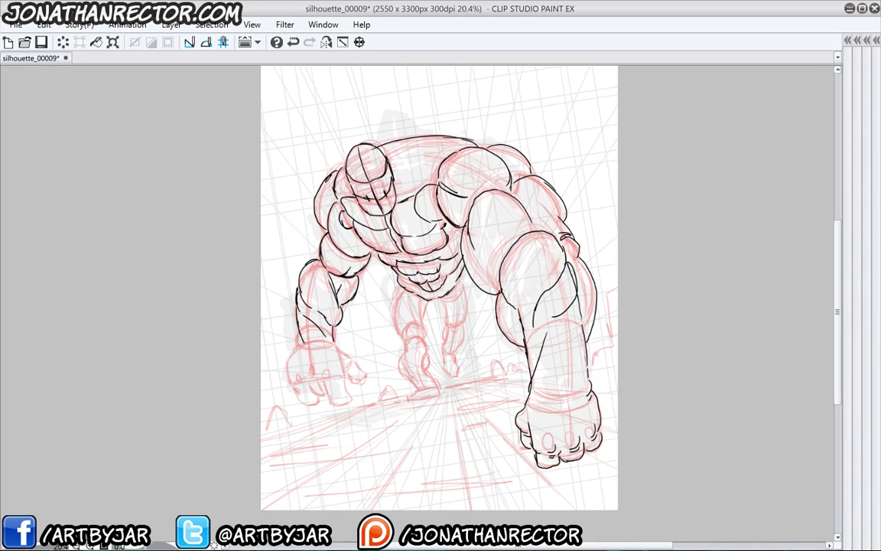
# Ink the smaller arm's hand, outlining the wrist, knuckles, curled fingers and thumb
pyautogui.moveTo(342, 306)
pyautogui.mouseDown()
pyautogui.moveTo(335, 333)
pyautogui.moveTo(294, 350)
pyautogui.mouseUp()
pyautogui.moveTo(325, 366)
pyautogui.mouseDown()
pyautogui.moveTo(329, 373)
pyautogui.moveTo(322, 365)
pyautogui.moveTo(314, 381)
pyautogui.moveTo(294, 383)
pyautogui.moveTo(298, 369)
pyautogui.mouseUp()
pyautogui.moveTo(334, 339)
pyautogui.mouseDown()
pyautogui.moveTo(353, 354)
pyautogui.moveTo(343, 375)
pyautogui.mouseUp()
pyautogui.moveTo(332, 396)
pyautogui.mouseDown()
pyautogui.moveTo(332, 369)
pyautogui.moveTo(340, 369)
pyautogui.moveTo(302, 399)
pyautogui.mouseUp()
pyautogui.moveTo(302, 399); pyautogui.dragTo(319, 397)
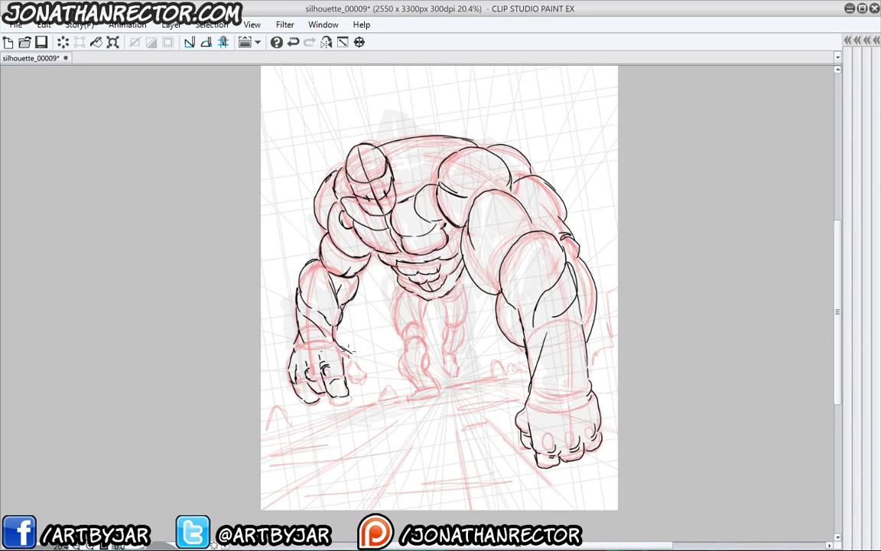
pyautogui.moveTo(342, 348)
pyautogui.mouseDown()
pyautogui.moveTo(355, 356)
pyautogui.moveTo(347, 365)
pyautogui.moveTo(366, 373)
pyautogui.moveTo(361, 380)
pyautogui.moveTo(347, 371)
pyautogui.mouseUp()
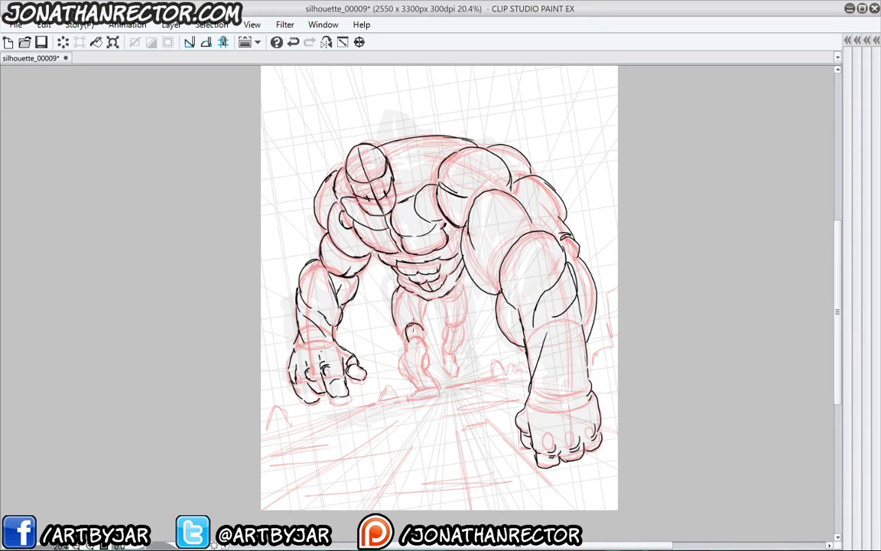
# Ink the nearer leg from the thigh and knee down to the calf and flat foot
pyautogui.moveTo(408, 338); pyautogui.dragTo(425, 340)
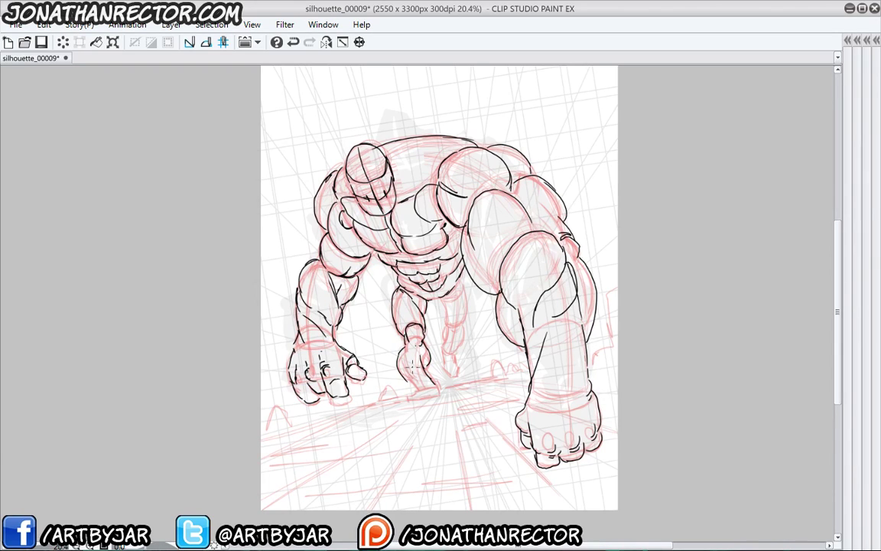
pyautogui.moveTo(417, 382)
pyautogui.mouseDown()
pyautogui.moveTo(411, 376)
pyautogui.moveTo(440, 393)
pyautogui.moveTo(411, 396)
pyautogui.moveTo(439, 396)
pyautogui.moveTo(423, 386)
pyautogui.mouseUp()
pyautogui.moveTo(419, 381); pyautogui.dragTo(427, 386)
# Ink the farther leg with its thigh, knee, calf and foot, and touch up the lower waist
pyautogui.moveTo(336, 297); pyautogui.dragTo(328, 310)
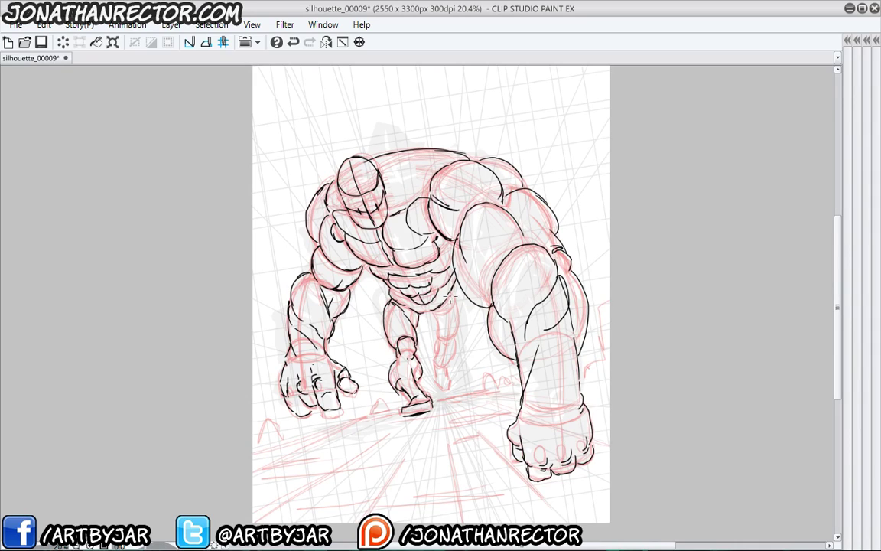
pyautogui.moveTo(455, 297)
pyautogui.mouseDown()
pyautogui.moveTo(458, 328)
pyautogui.moveTo(443, 343)
pyautogui.moveTo(442, 334)
pyautogui.mouseUp()
pyautogui.moveTo(406, 300); pyautogui.dragTo(390, 287)
pyautogui.moveTo(389, 285); pyautogui.dragTo(392, 293)
pyautogui.moveTo(456, 339)
pyautogui.mouseDown()
pyautogui.moveTo(449, 361)
pyautogui.moveTo(435, 358)
pyautogui.moveTo(450, 378)
pyautogui.moveTo(442, 388)
pyautogui.mouseUp()
pyautogui.moveTo(442, 387); pyautogui.dragTo(438, 365)
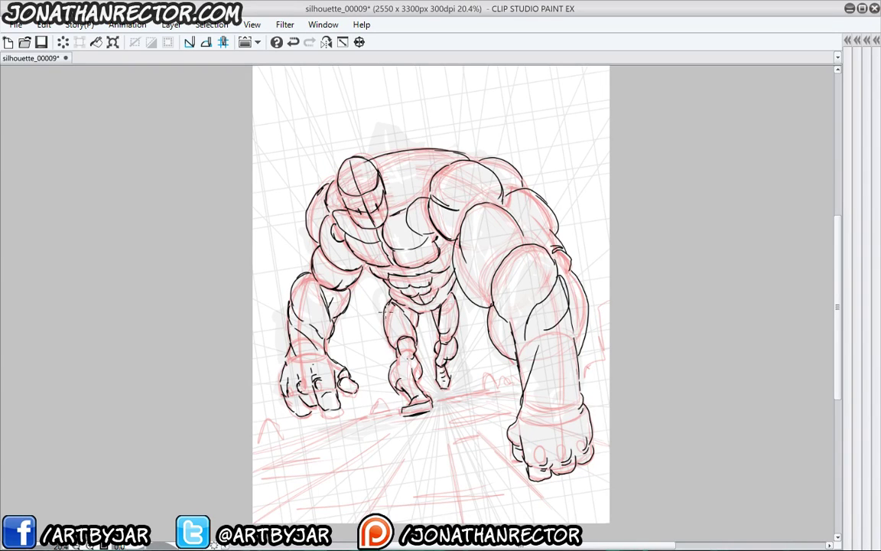
# Add crease lines at the nearer knee, the big arm's inner elbow and rear shoulder, and the line from shoulder to neck
pyautogui.moveTo(398, 334); pyautogui.dragTo(395, 344)
pyautogui.moveTo(488, 273); pyautogui.dragTo(483, 309)
pyautogui.moveTo(508, 197)
pyautogui.mouseDown()
pyautogui.moveTo(524, 207)
pyautogui.moveTo(514, 196)
pyautogui.mouseUp()
pyautogui.moveTo(432, 184); pyautogui.dragTo(388, 204)
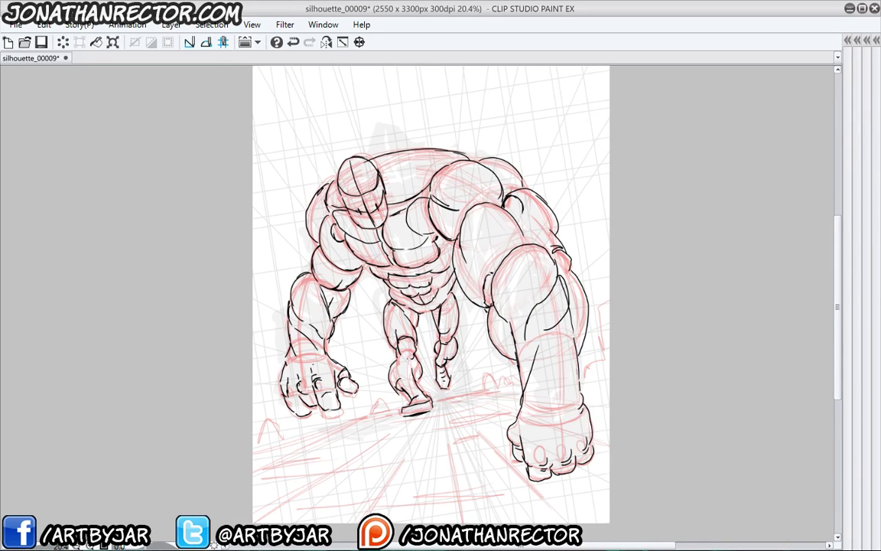
# Ink ground shadow strokes beneath the feet and small rocks scattered along the ground line behind the creature
pyautogui.moveTo(438, 399)
pyautogui.mouseDown()
pyautogui.moveTo(478, 392)
pyautogui.moveTo(453, 400)
pyautogui.moveTo(460, 405)
pyautogui.mouseUp()
pyautogui.moveTo(381, 417); pyautogui.dragTo(401, 412)
pyautogui.moveTo(380, 420)
pyautogui.mouseDown()
pyautogui.moveTo(397, 417)
pyautogui.moveTo(372, 414)
pyautogui.mouseUp()
pyautogui.moveTo(380, 405); pyautogui.dragTo(377, 415)
pyautogui.moveTo(357, 423); pyautogui.dragTo(348, 426)
pyautogui.moveTo(475, 393); pyautogui.dragTo(491, 384)
pyautogui.moveTo(489, 381); pyautogui.dragTo(496, 386)
pyautogui.moveTo(508, 384); pyautogui.dragTo(511, 384)
pyautogui.moveTo(587, 370); pyautogui.dragTo(595, 367)
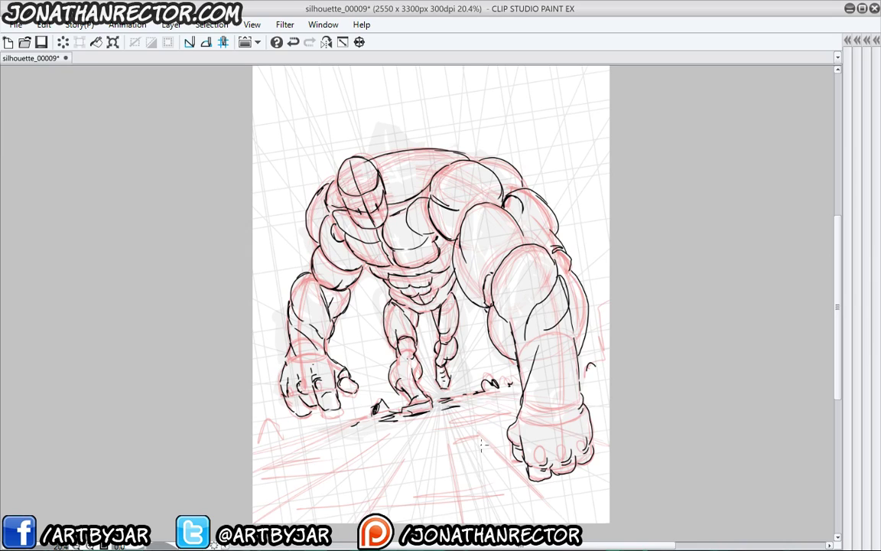
# Ink the converging perspective lines across the foreground ground and touch up the big forearm's outer edge
pyautogui.moveTo(477, 427)
pyautogui.mouseDown()
pyautogui.moveTo(520, 467)
pyautogui.moveTo(551, 519)
pyautogui.mouseUp()
pyautogui.moveTo(443, 424); pyautogui.dragTo(462, 522)
pyautogui.moveTo(397, 461)
pyautogui.mouseDown()
pyautogui.moveTo(377, 514)
pyautogui.moveTo(367, 515)
pyautogui.mouseUp()
pyautogui.moveTo(392, 461); pyautogui.dragTo(363, 519)
pyautogui.moveTo(336, 456); pyautogui.dragTo(309, 484)
pyautogui.moveTo(330, 456); pyautogui.dragTo(267, 513)
pyautogui.moveTo(301, 482); pyautogui.dragTo(273, 501)
pyautogui.moveTo(289, 457); pyautogui.dragTo(272, 477)
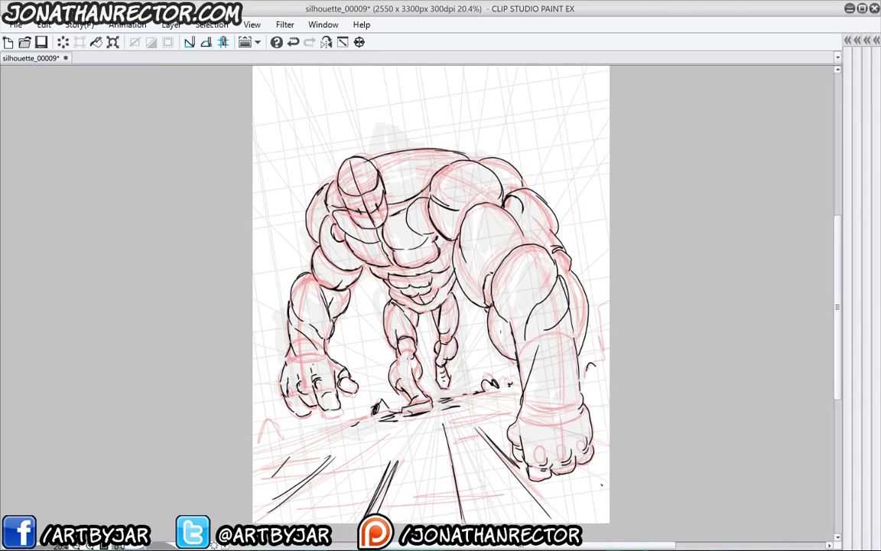
pyautogui.moveTo(582, 367); pyautogui.dragTo(581, 396)
pyautogui.moveTo(581, 350)
pyautogui.mouseDown()
pyautogui.moveTo(583, 387)
pyautogui.moveTo(581, 351)
pyautogui.mouseUp()
# Switch to the JKInking 600dpi LARGE brush and outline the big forearm and fist with heavy strokes, adding ground shadow beside the knuckles
pyautogui.press('Tab')
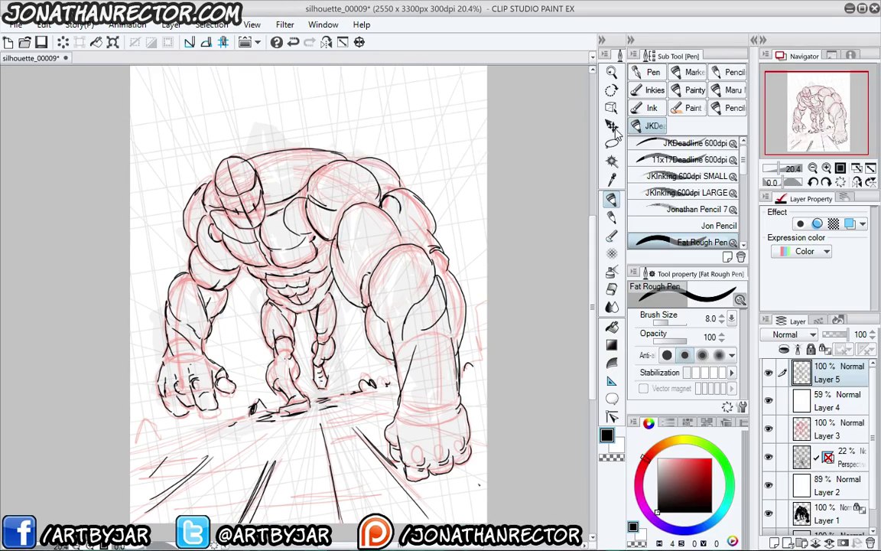
pyautogui.click(664, 192)
pyautogui.press('Tab')
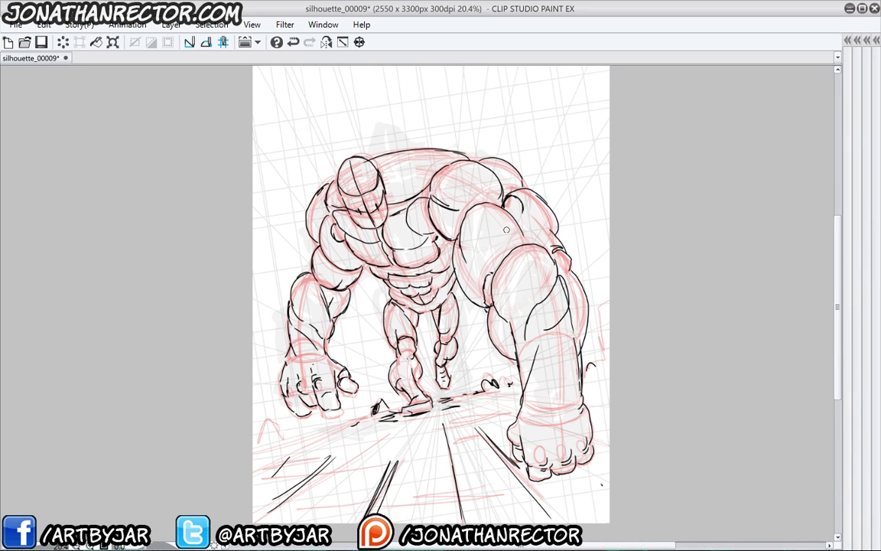
pyautogui.moveTo(505, 239); pyautogui.dragTo(501, 247)
pyautogui.moveTo(317, 301); pyautogui.dragTo(319, 296)
pyautogui.moveTo(501, 260)
pyautogui.mouseDown()
pyautogui.moveTo(540, 237)
pyautogui.moveTo(555, 267)
pyautogui.moveTo(551, 243)
pyautogui.moveTo(572, 245)
pyautogui.moveTo(569, 264)
pyautogui.moveTo(589, 328)
pyautogui.mouseUp()
pyautogui.moveTo(501, 255)
pyautogui.mouseDown()
pyautogui.moveTo(487, 324)
pyautogui.moveTo(524, 397)
pyautogui.mouseUp()
pyautogui.moveTo(585, 346)
pyautogui.mouseDown()
pyautogui.moveTo(591, 435)
pyautogui.moveTo(574, 464)
pyautogui.moveTo(535, 479)
pyautogui.moveTo(522, 460)
pyautogui.moveTo(494, 464)
pyautogui.mouseUp()
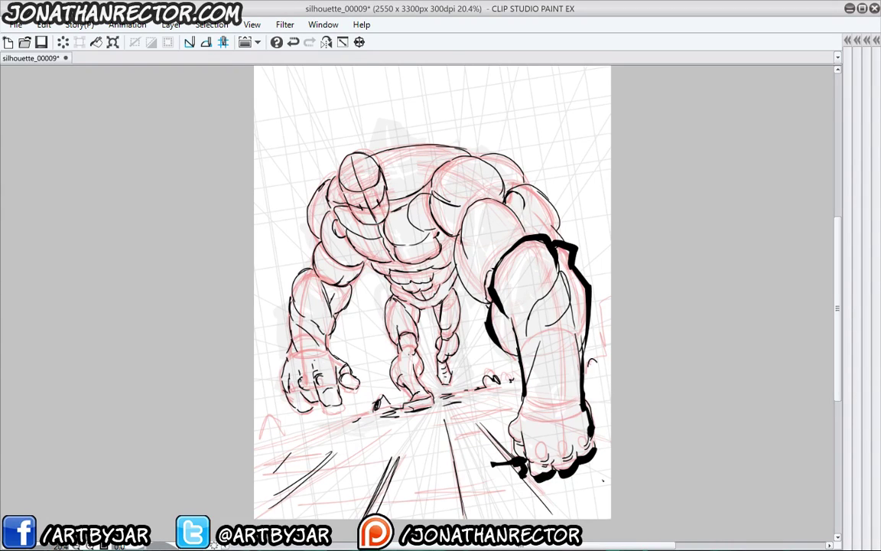
pyautogui.moveTo(595, 450); pyautogui.dragTo(609, 445)
pyautogui.moveTo(511, 467); pyautogui.dragTo(482, 474)
# Thicken the outlines of the big arm's upper arm, shoulder and elbow area with heavy black strokes
pyautogui.moveTo(380, 334); pyautogui.dragTo(383, 342)
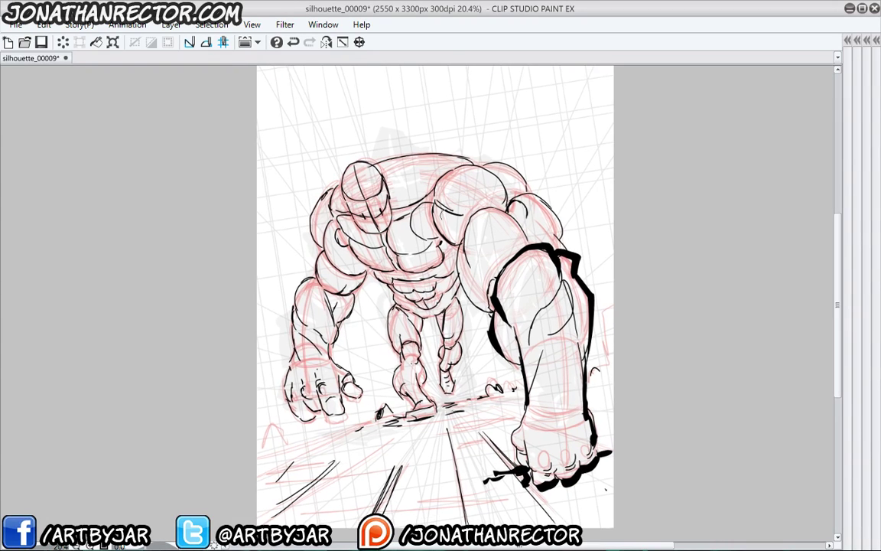
pyautogui.moveTo(478, 211)
pyautogui.mouseDown()
pyautogui.moveTo(469, 228)
pyautogui.moveTo(478, 282)
pyautogui.mouseUp()
pyautogui.moveTo(462, 245)
pyautogui.mouseDown()
pyautogui.moveTo(458, 275)
pyautogui.moveTo(495, 309)
pyautogui.mouseUp()
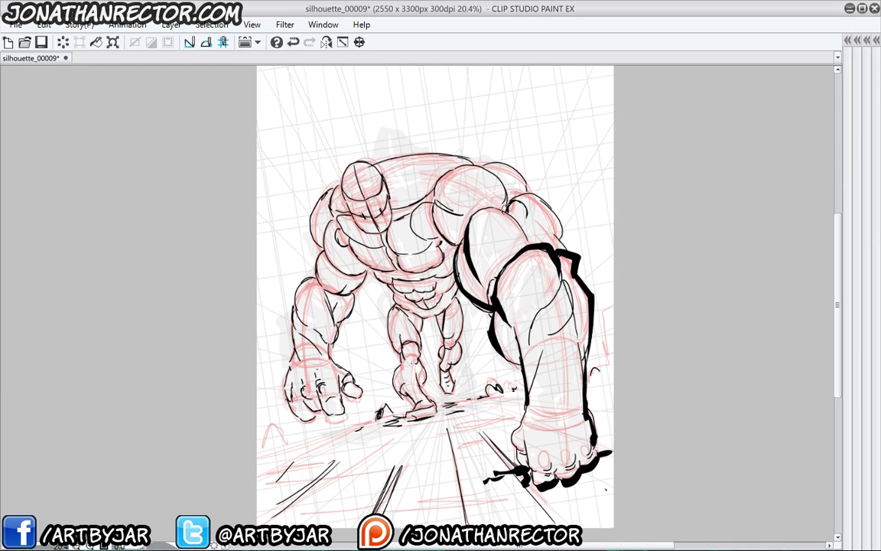
pyautogui.moveTo(536, 245)
pyautogui.mouseDown()
pyautogui.moveTo(563, 232)
pyautogui.moveTo(528, 195)
pyautogui.moveTo(509, 211)
pyautogui.moveTo(464, 157)
pyautogui.moveTo(446, 210)
pyautogui.moveTo(435, 211)
pyautogui.moveTo(456, 250)
pyautogui.mouseUp()
pyautogui.moveTo(429, 237); pyautogui.dragTo(448, 260)
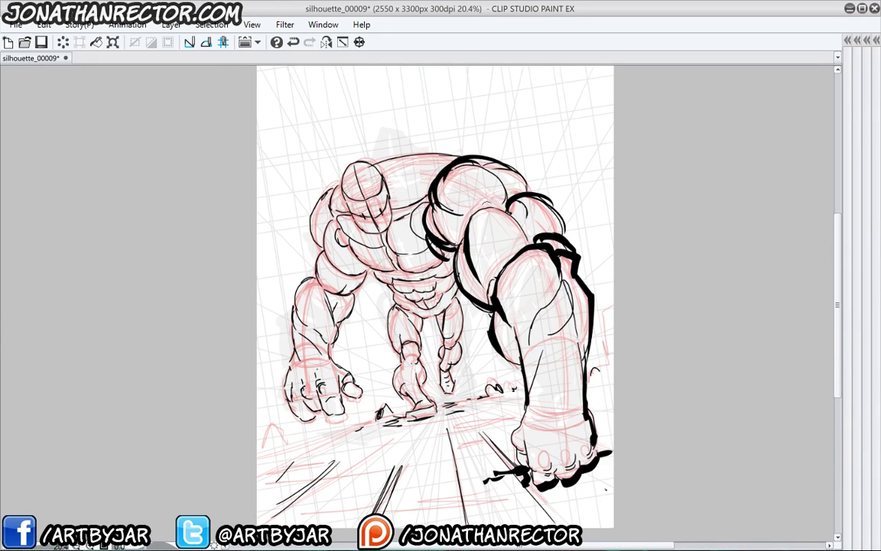
# Draw a bold angular line with a small circle and a short horizontal stroke in the empty space above the big arm
pyautogui.moveTo(470, 87)
pyautogui.mouseDown()
pyautogui.moveTo(490, 91)
pyautogui.moveTo(568, 218)
pyautogui.mouseUp()
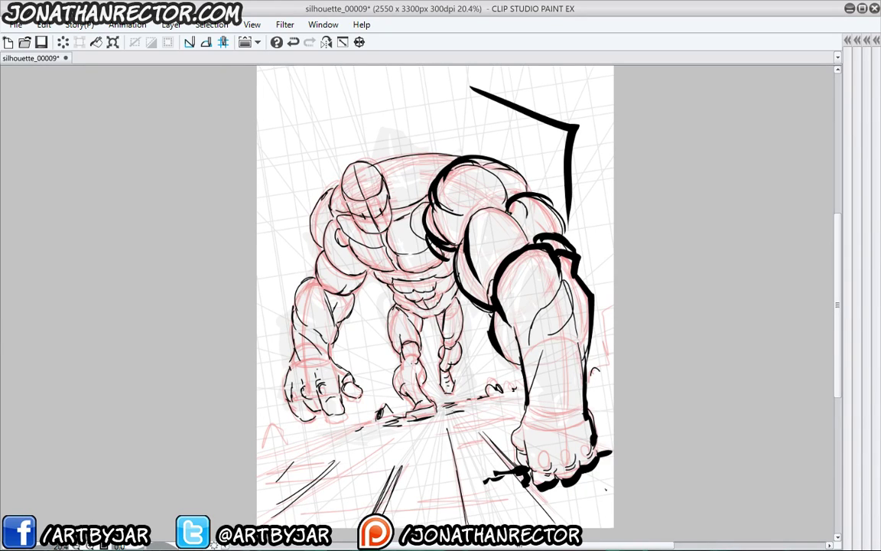
pyautogui.moveTo(585, 114); pyautogui.dragTo(584, 116)
pyautogui.moveTo(583, 209)
pyautogui.mouseDown()
pyautogui.moveTo(468, 243)
pyautogui.moveTo(501, 206)
pyautogui.moveTo(436, 295)
pyautogui.mouseUp()
pyautogui.hotkey('ctrl', 'z')
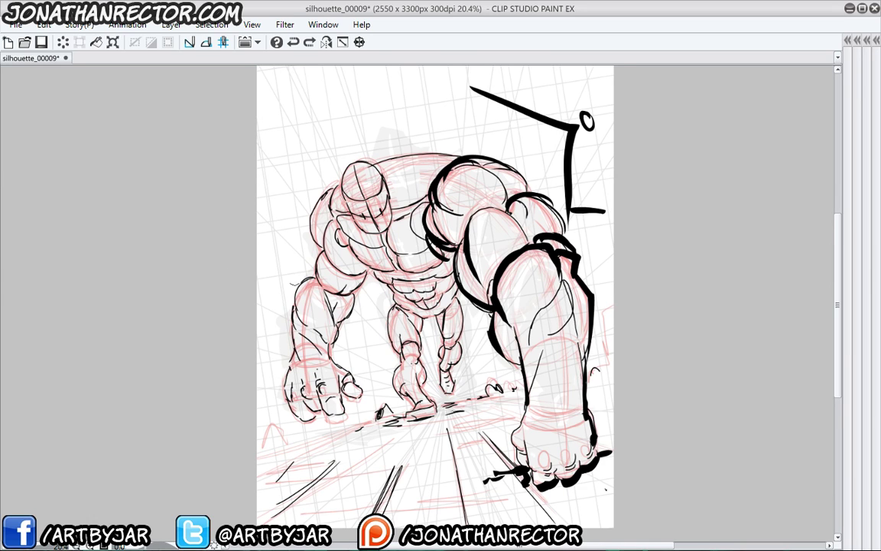
pyautogui.scroll(-1, 305, 333)
pyautogui.moveTo(278, 296); pyautogui.dragTo(280, 317)
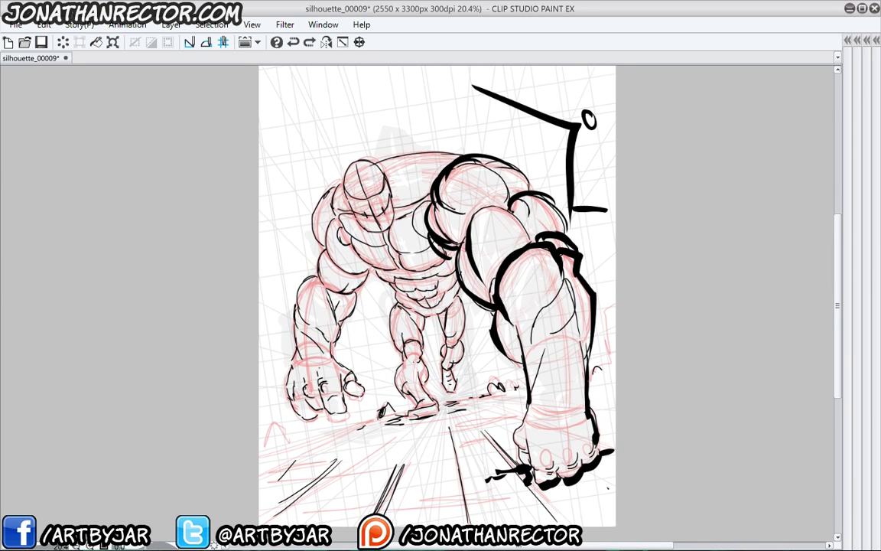